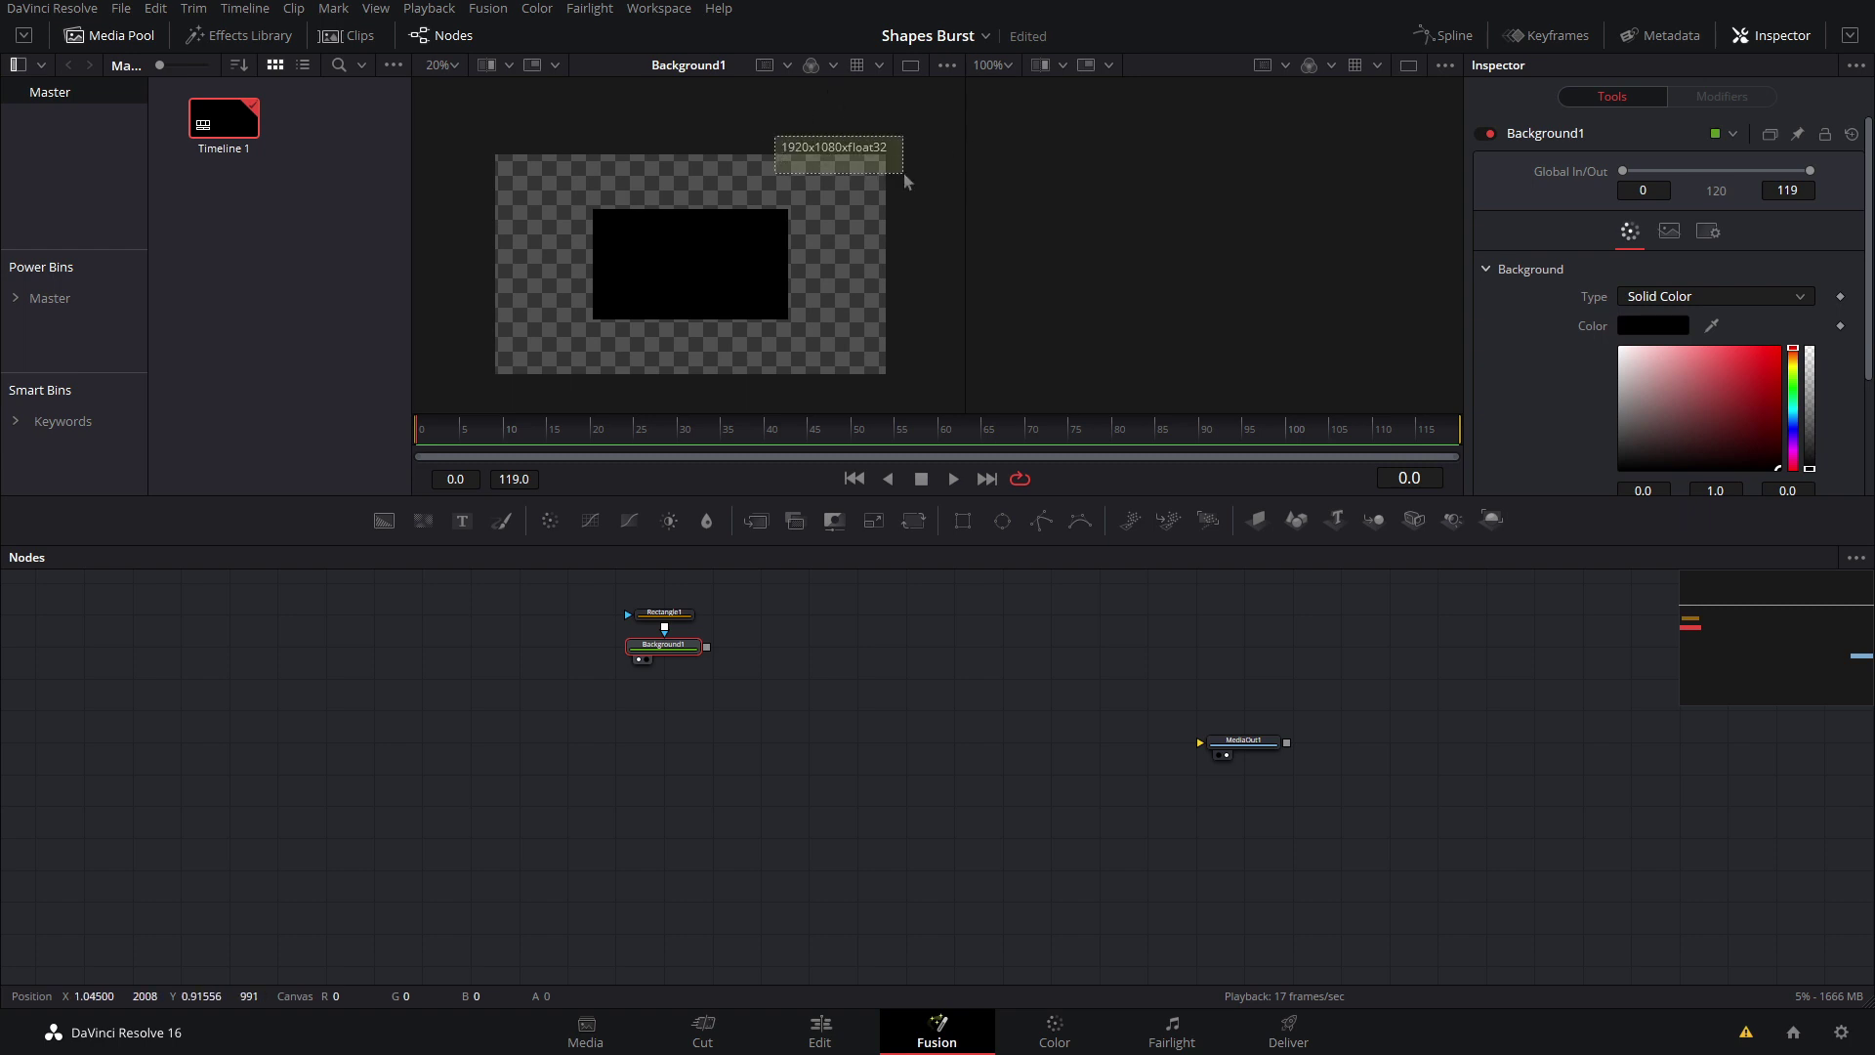
# Try to resize the Rectangle1 mask directly in the viewer, and undo the change
pyautogui.click(664, 612)
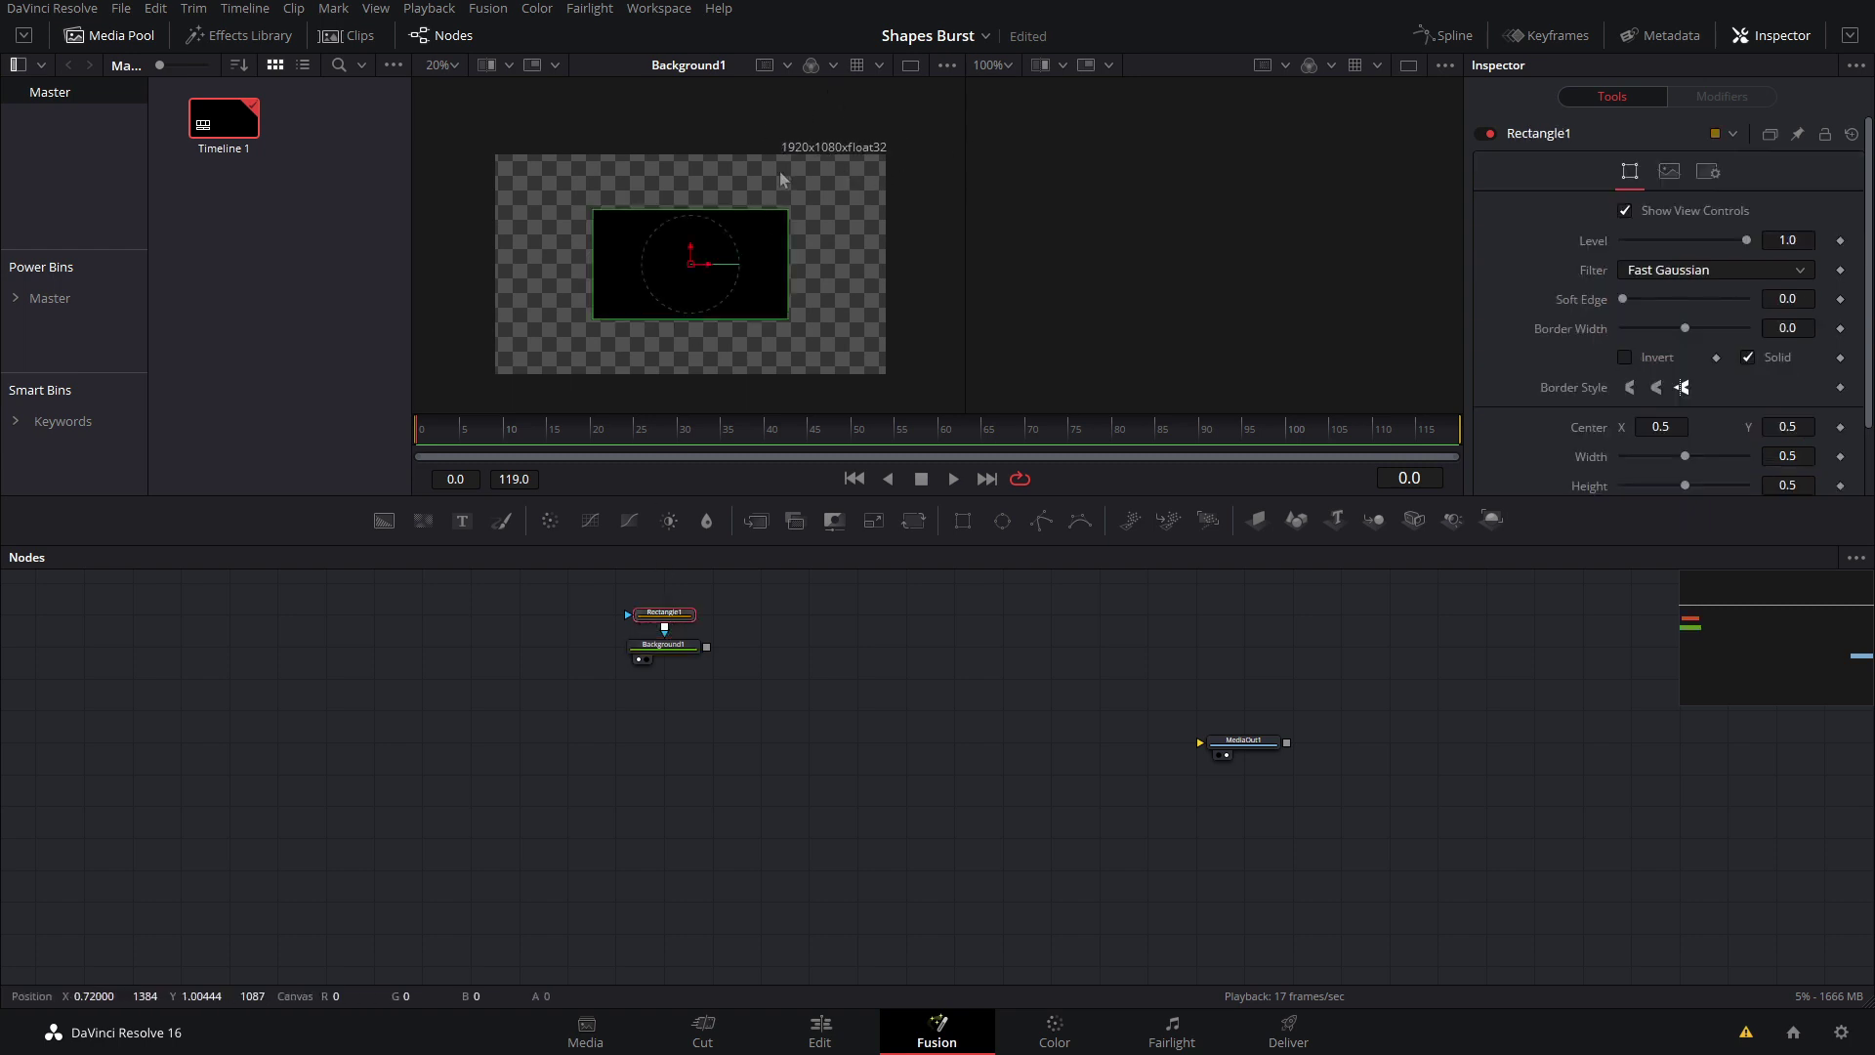
pyautogui.moveTo(787, 210); pyautogui.dragTo(700, 248)
pyautogui.hotkey('ctrl', 'z')
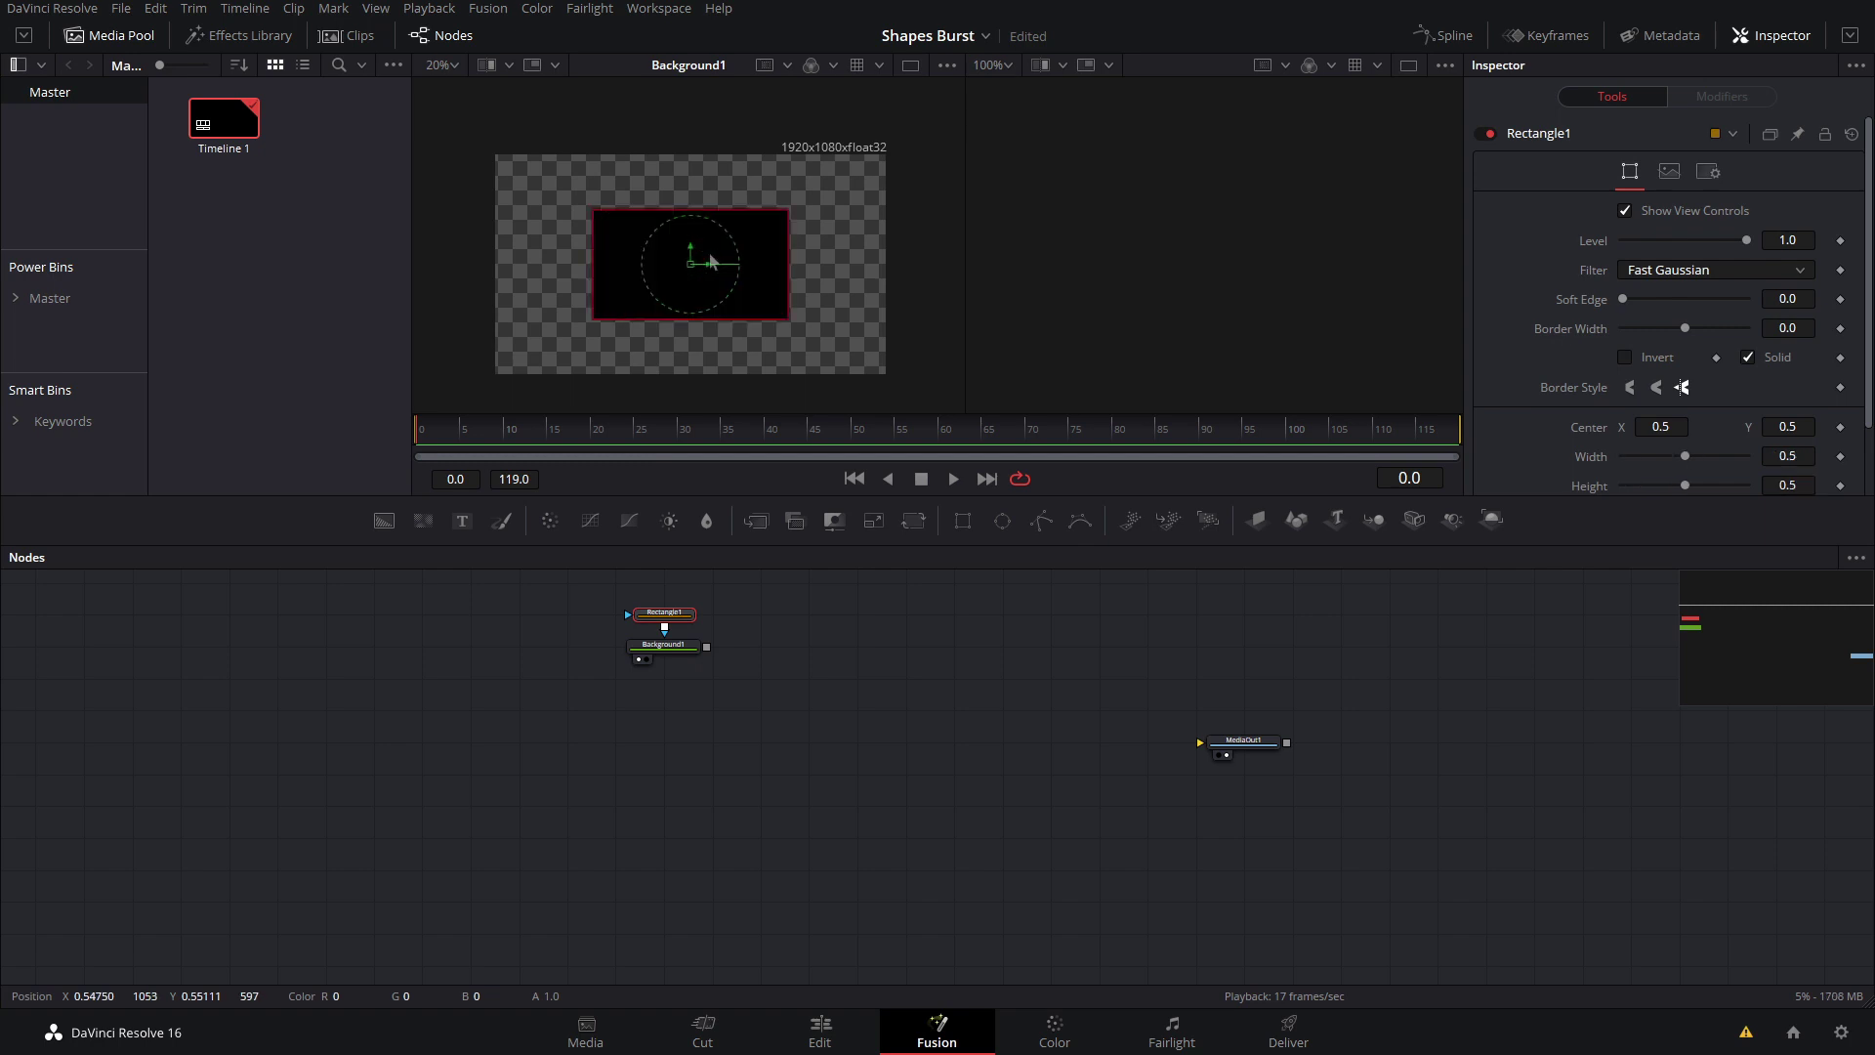
# Add a second Background node to the node graph and set its alpha to 0
pyautogui.moveTo(385, 520); pyautogui.dragTo(418, 739)
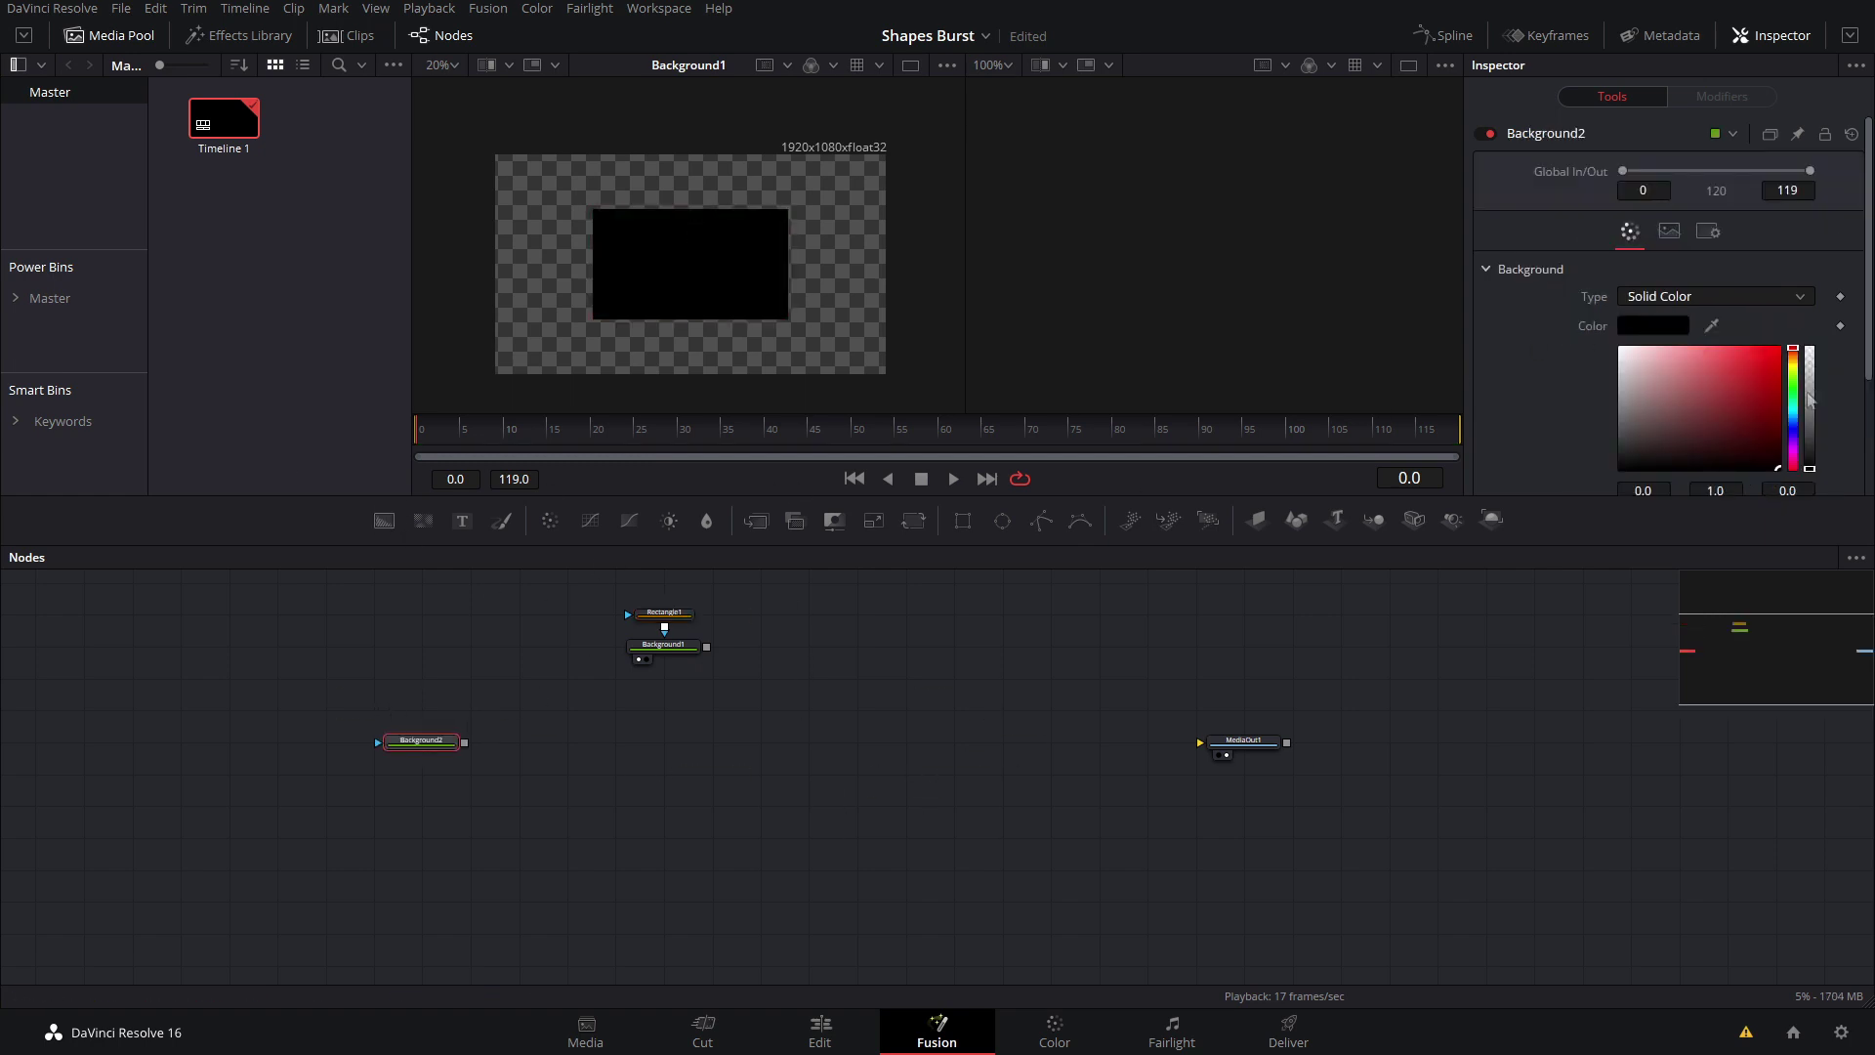
pyautogui.scroll(-3, 1809, 399)
pyautogui.moveTo(1745, 465); pyautogui.dragTo(1586, 479)
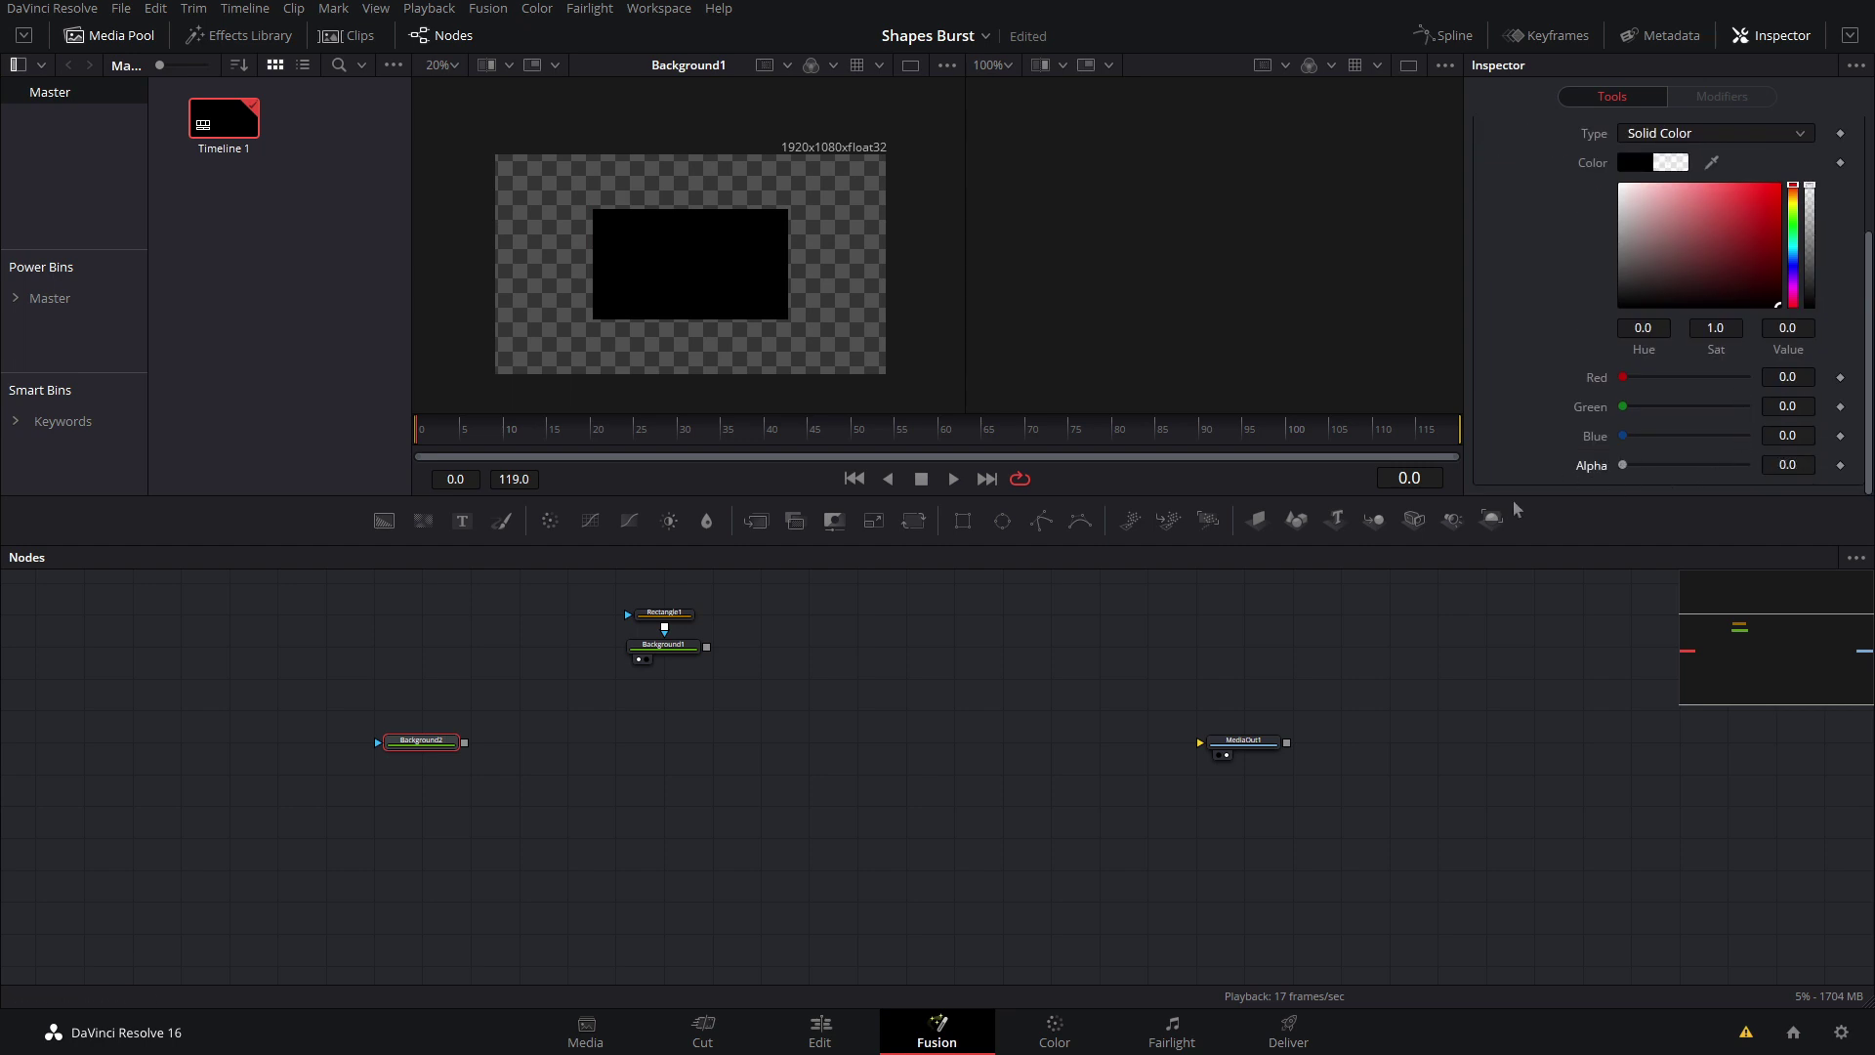
# Connect Background2 to MediaOut1 and merge Background1 over Background2
pyautogui.moveTo(465, 742); pyautogui.dragTo(1203, 743)
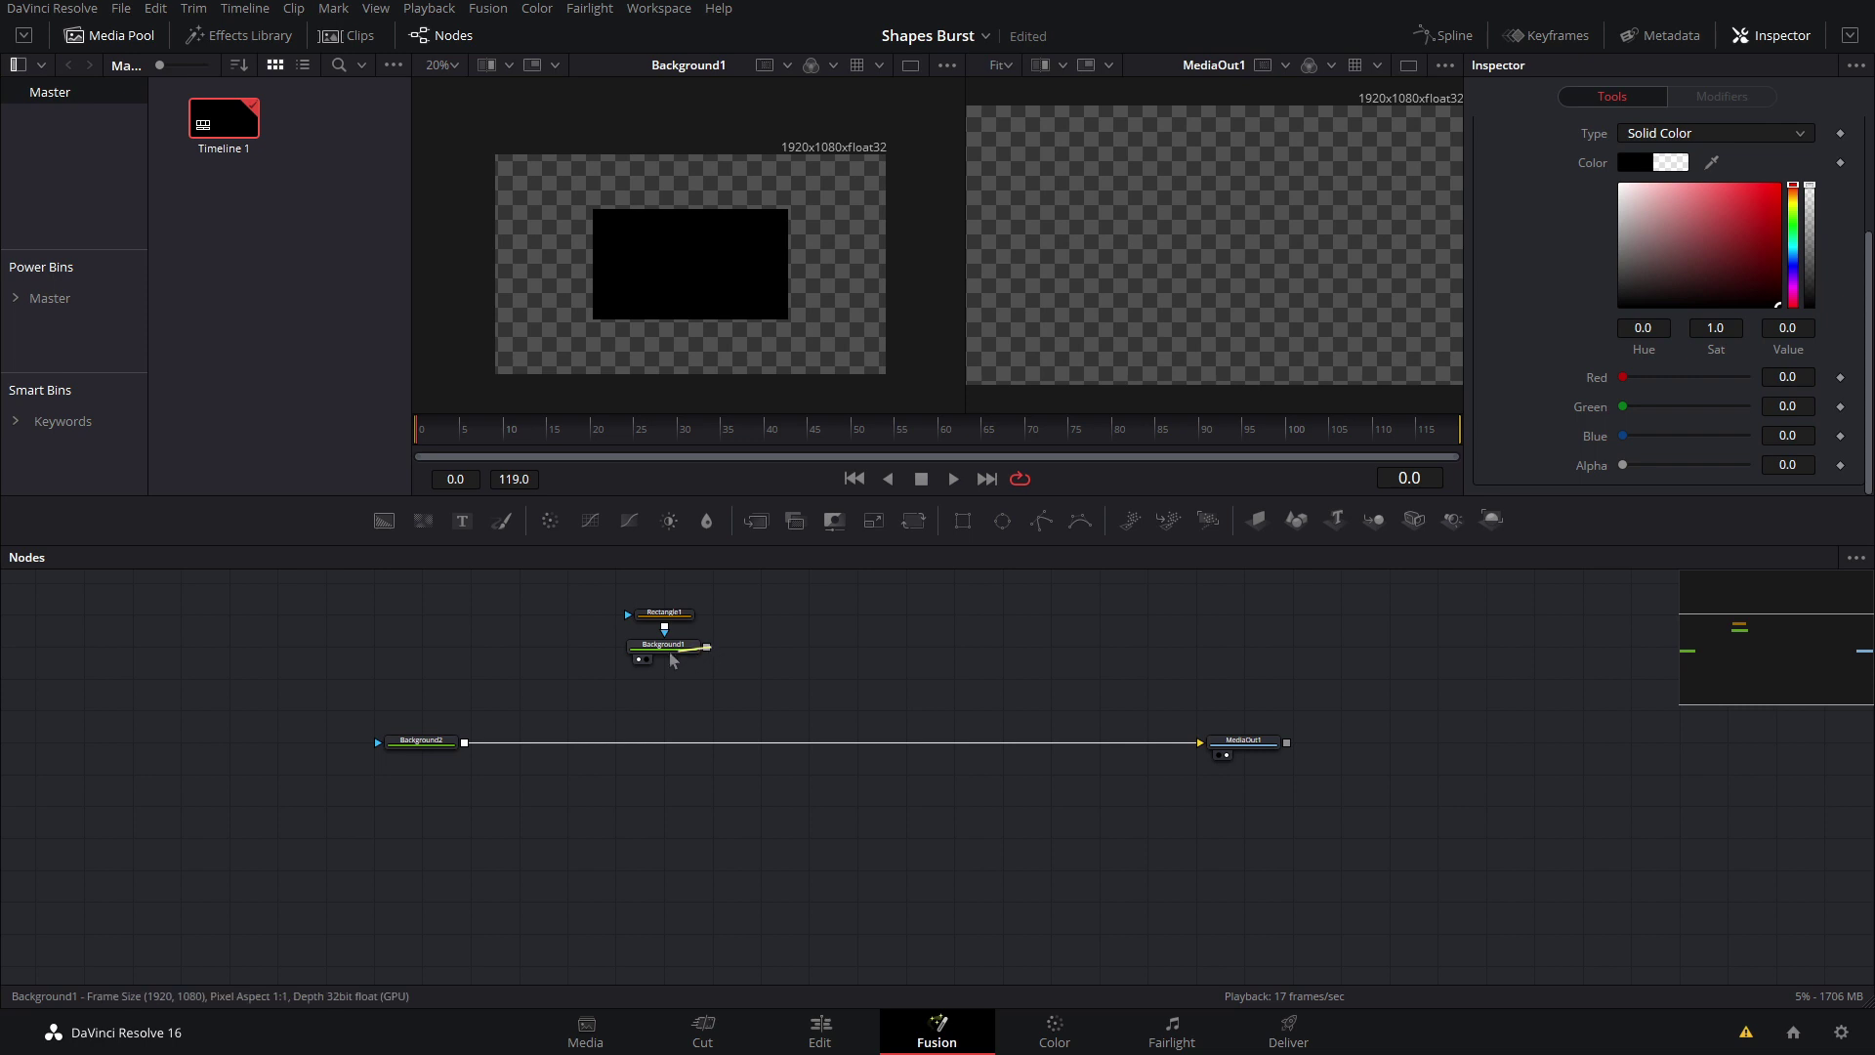
pyautogui.moveTo(706, 647); pyautogui.dragTo(466, 748)
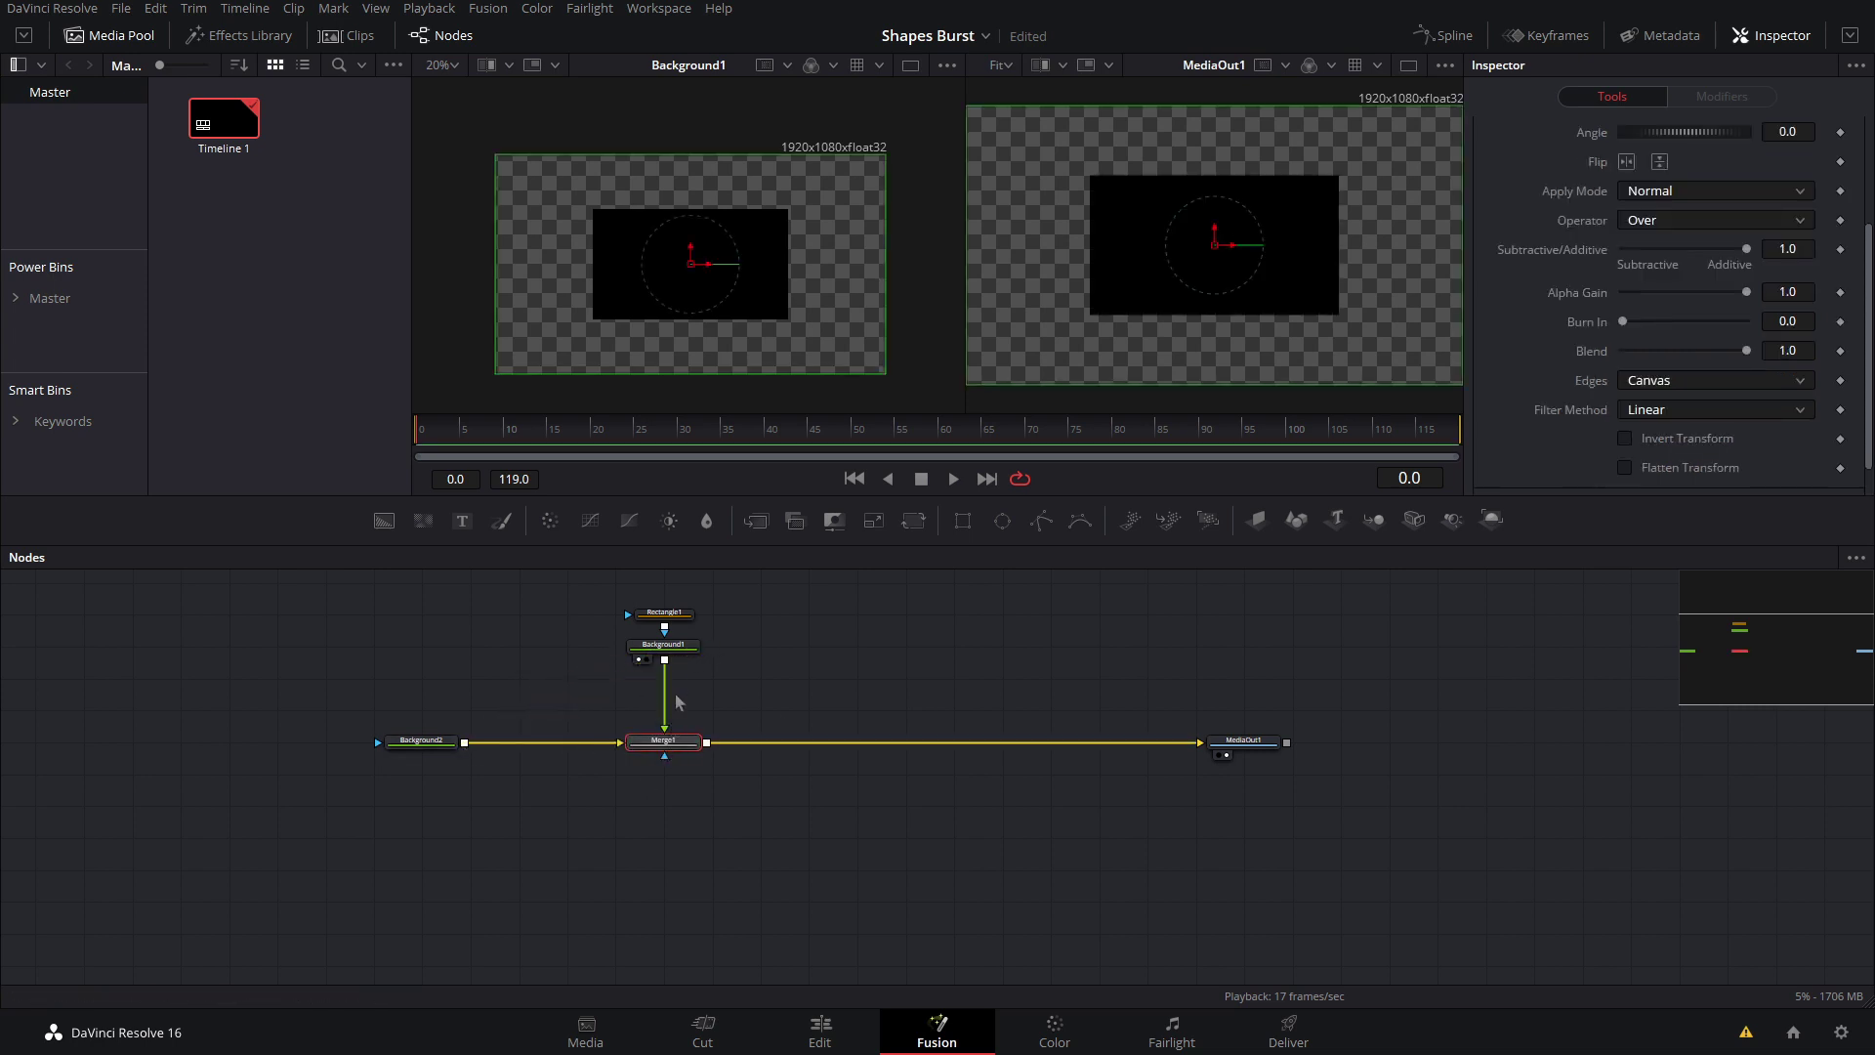
# Turn off Auto Resolution for Background1 and reduce its image width to about 678
pyautogui.click(683, 648)
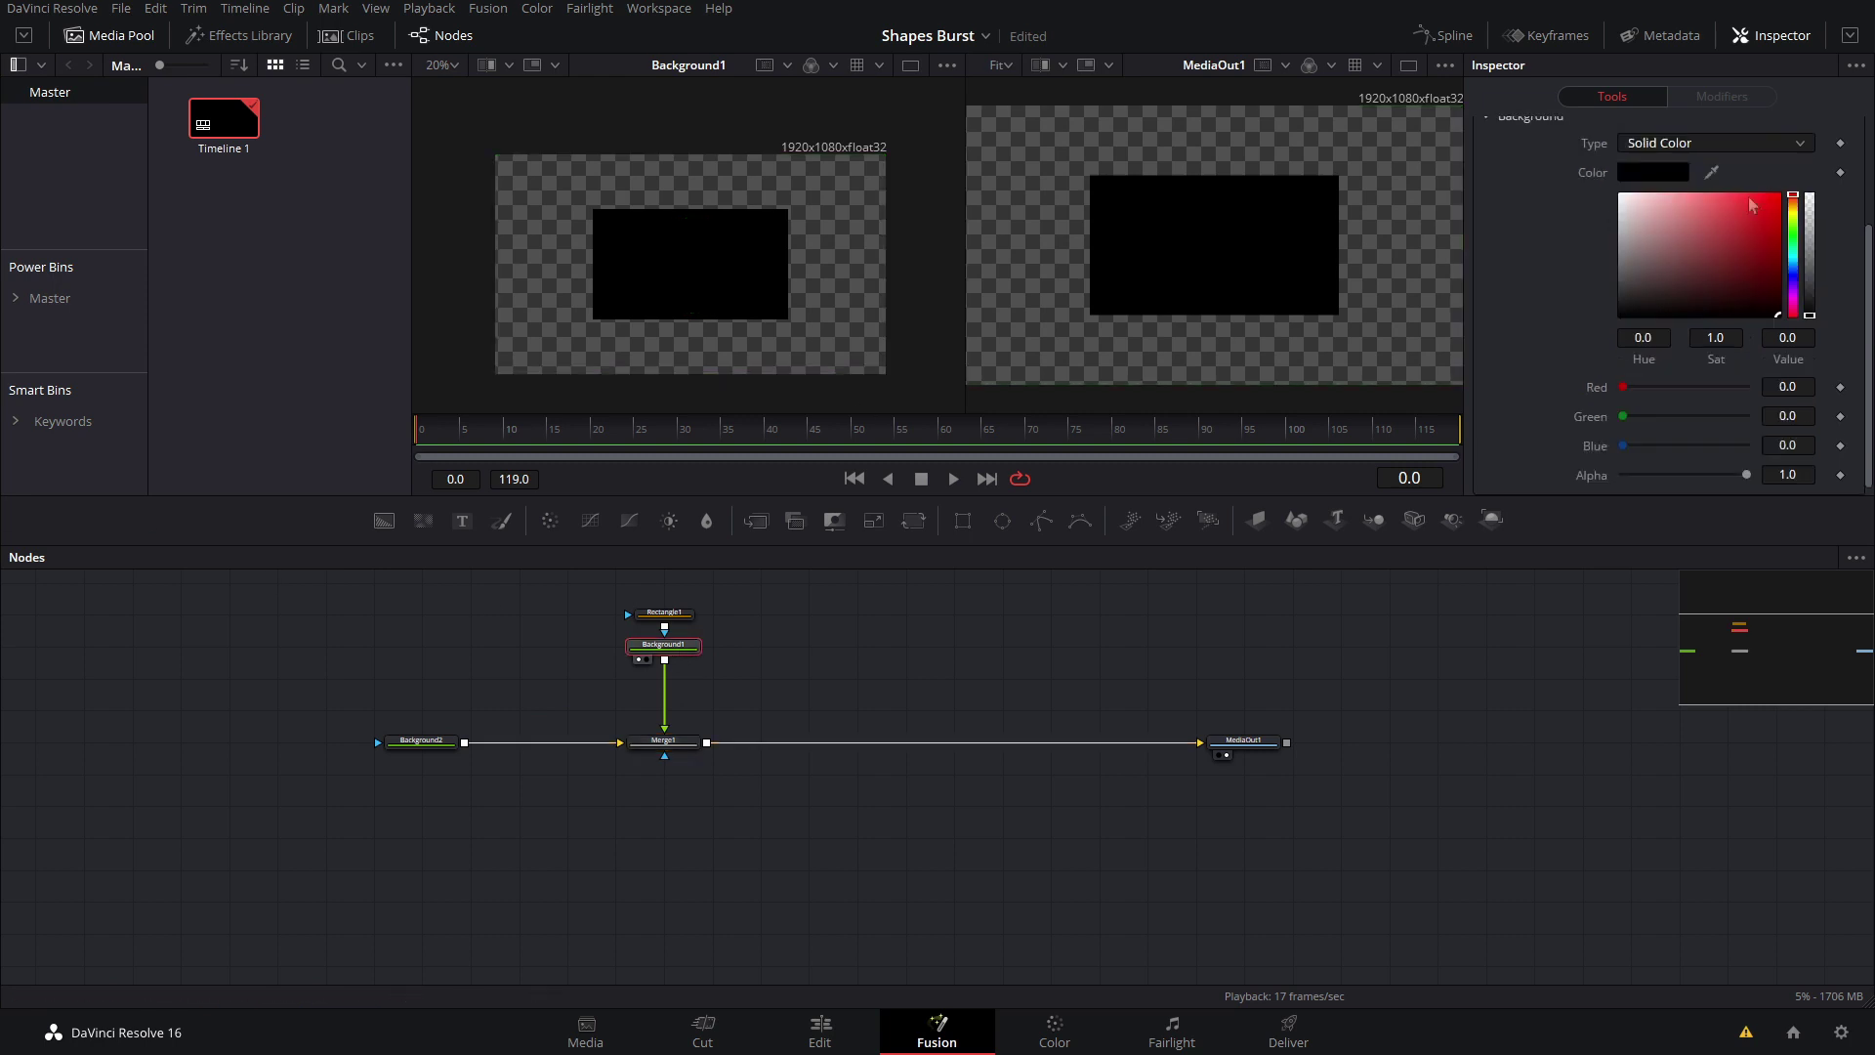
pyautogui.scroll(5, 1658, 332)
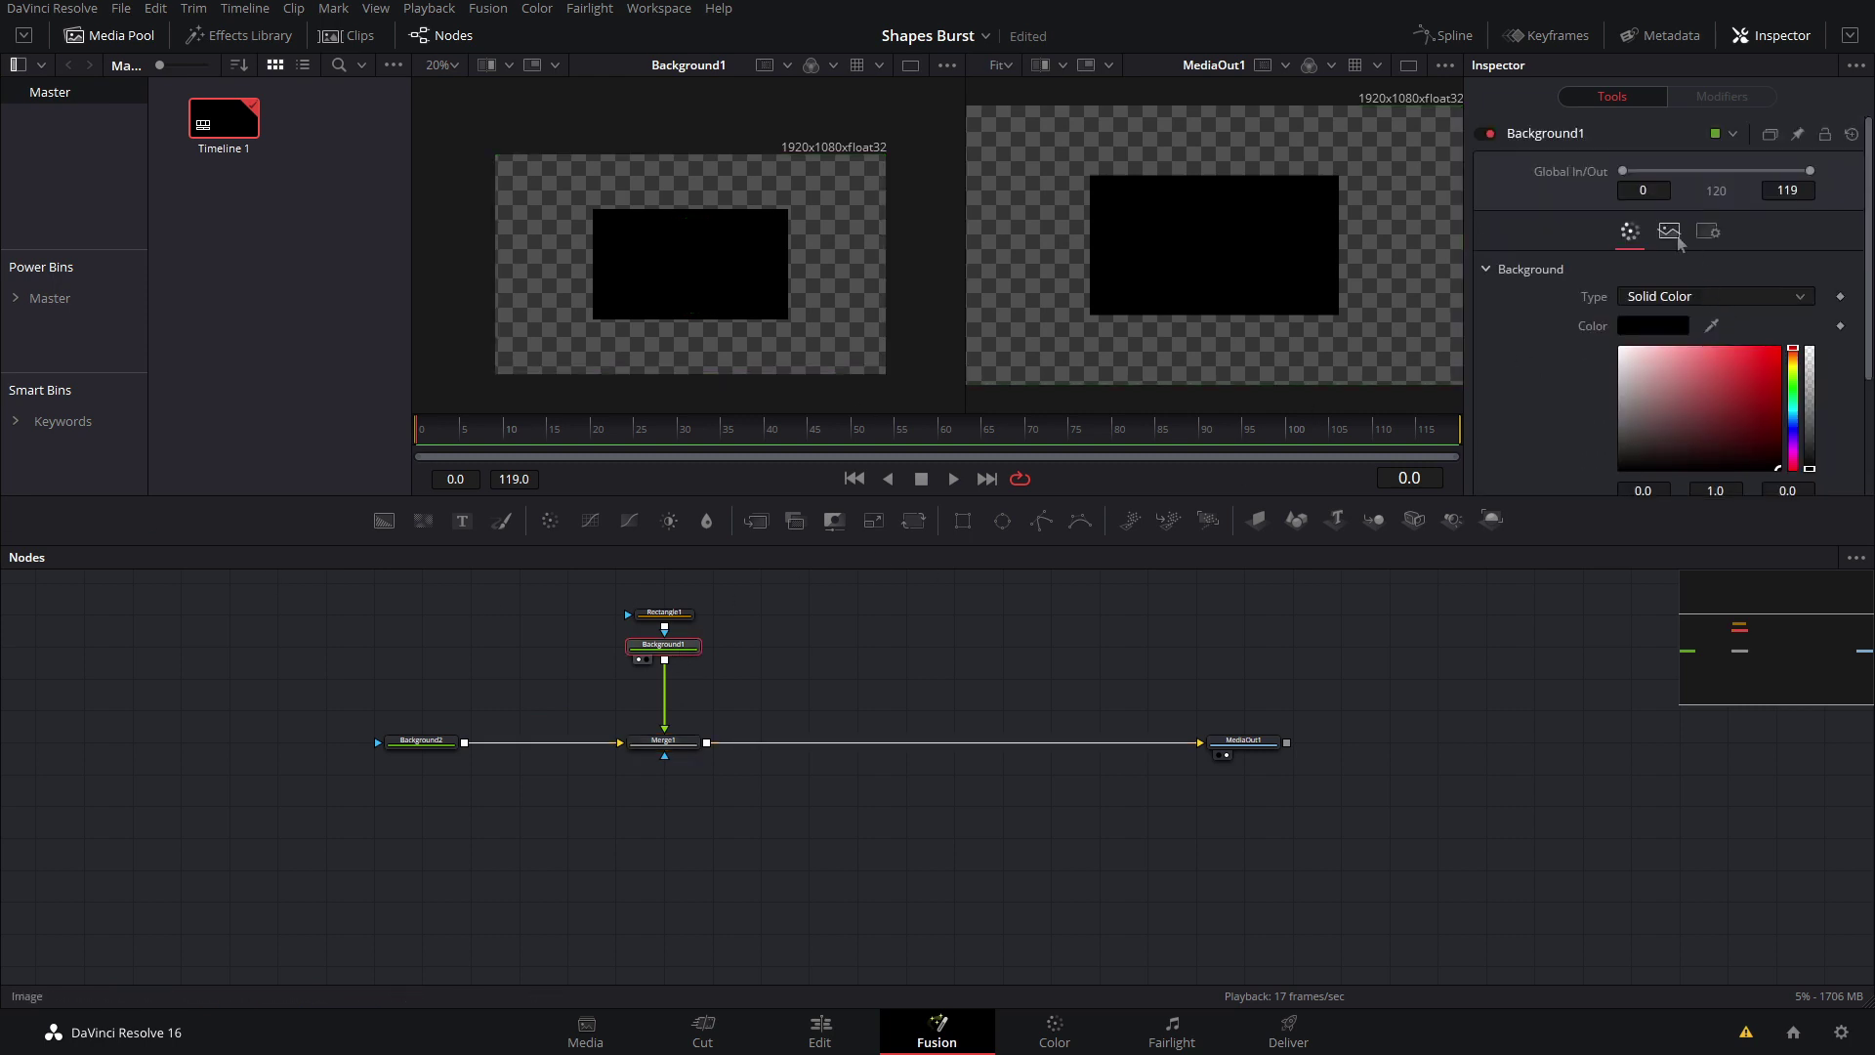
pyautogui.click(1669, 231)
pyautogui.click(1625, 424)
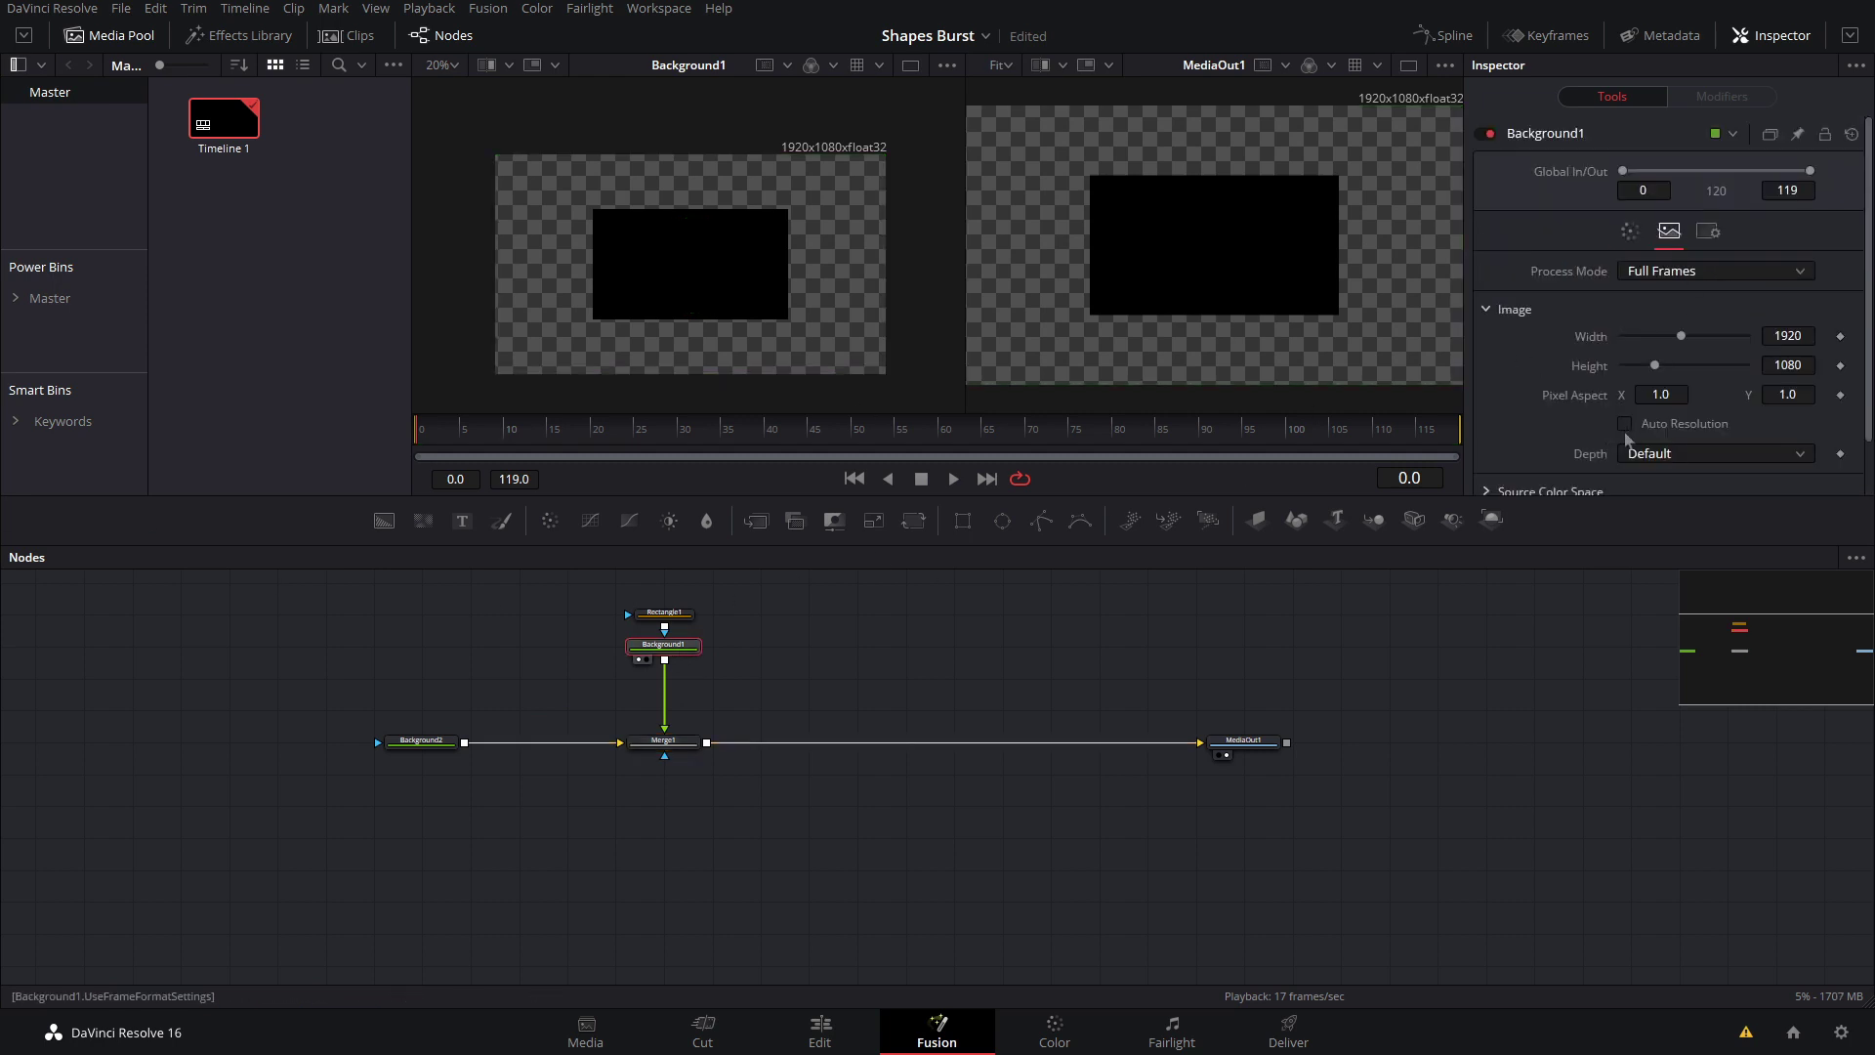
pyautogui.moveTo(1680, 335); pyautogui.dragTo(1650, 391)
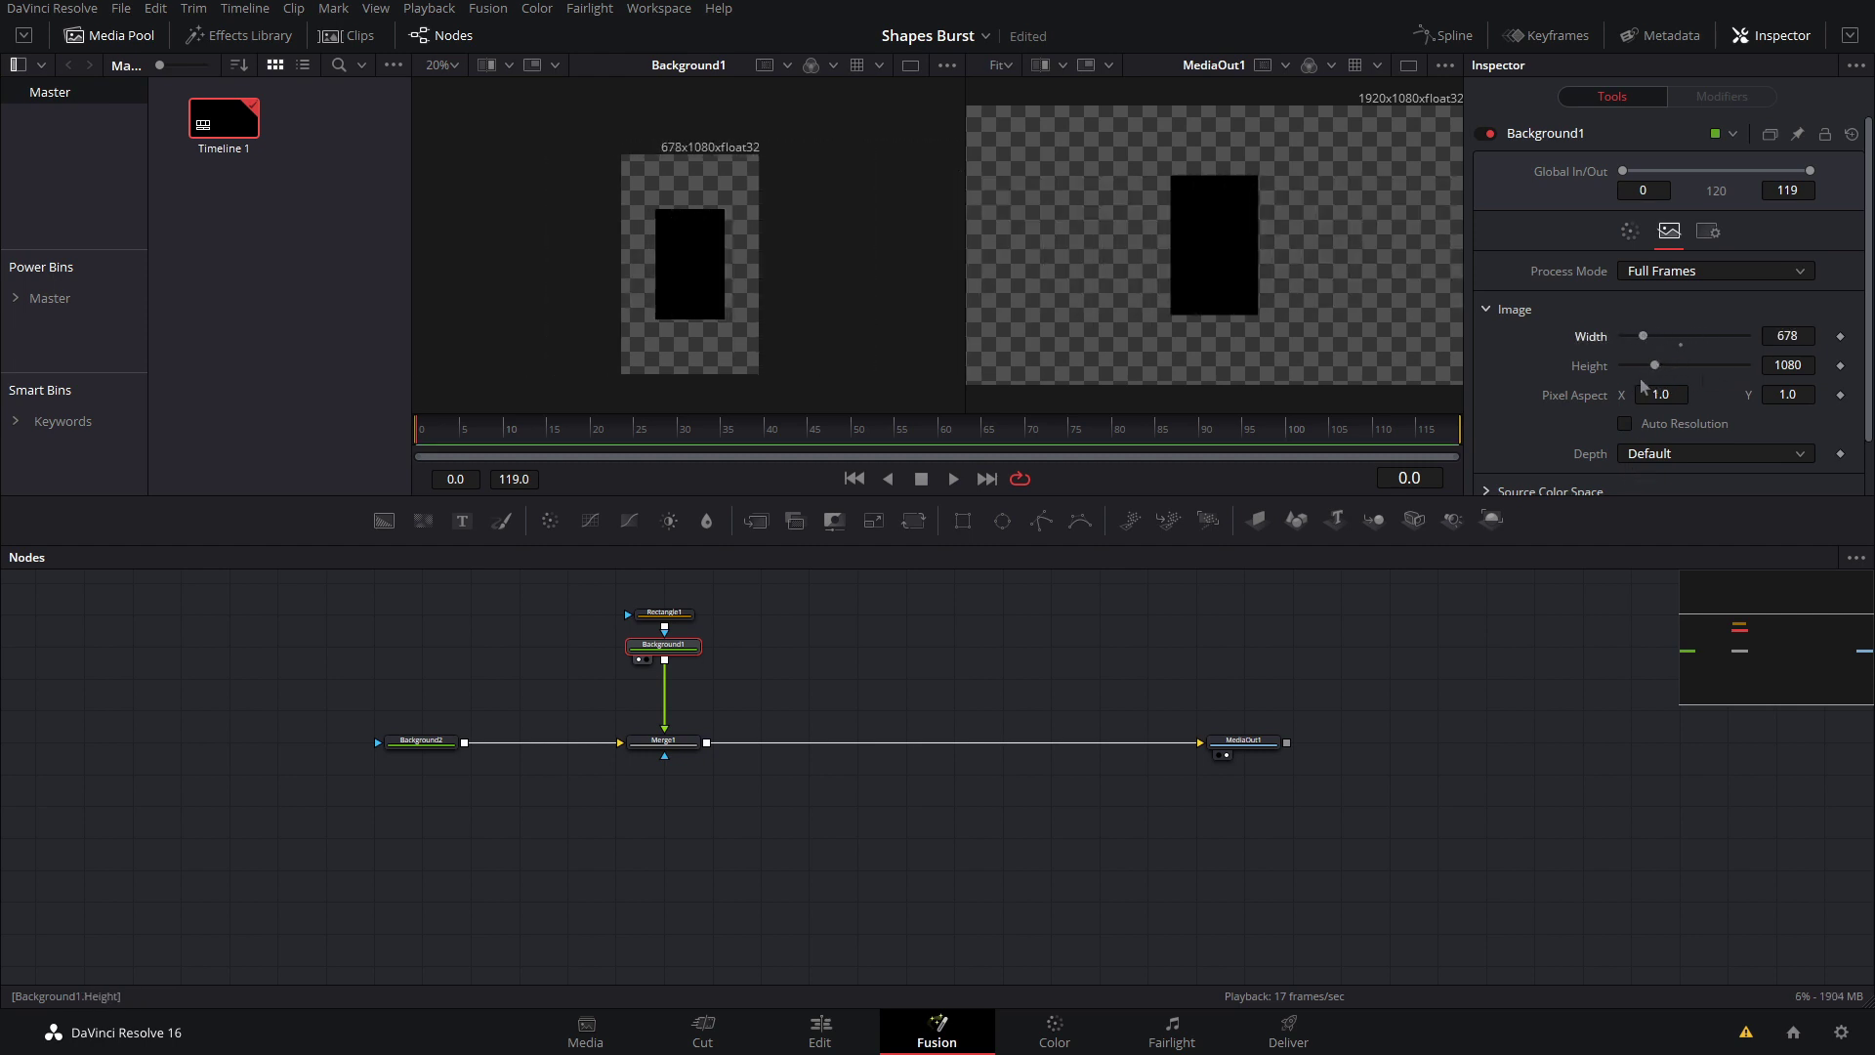
# Link Background1's image height to its width with an expression and set the width to about 807
pyautogui.rightClick(1603, 379)
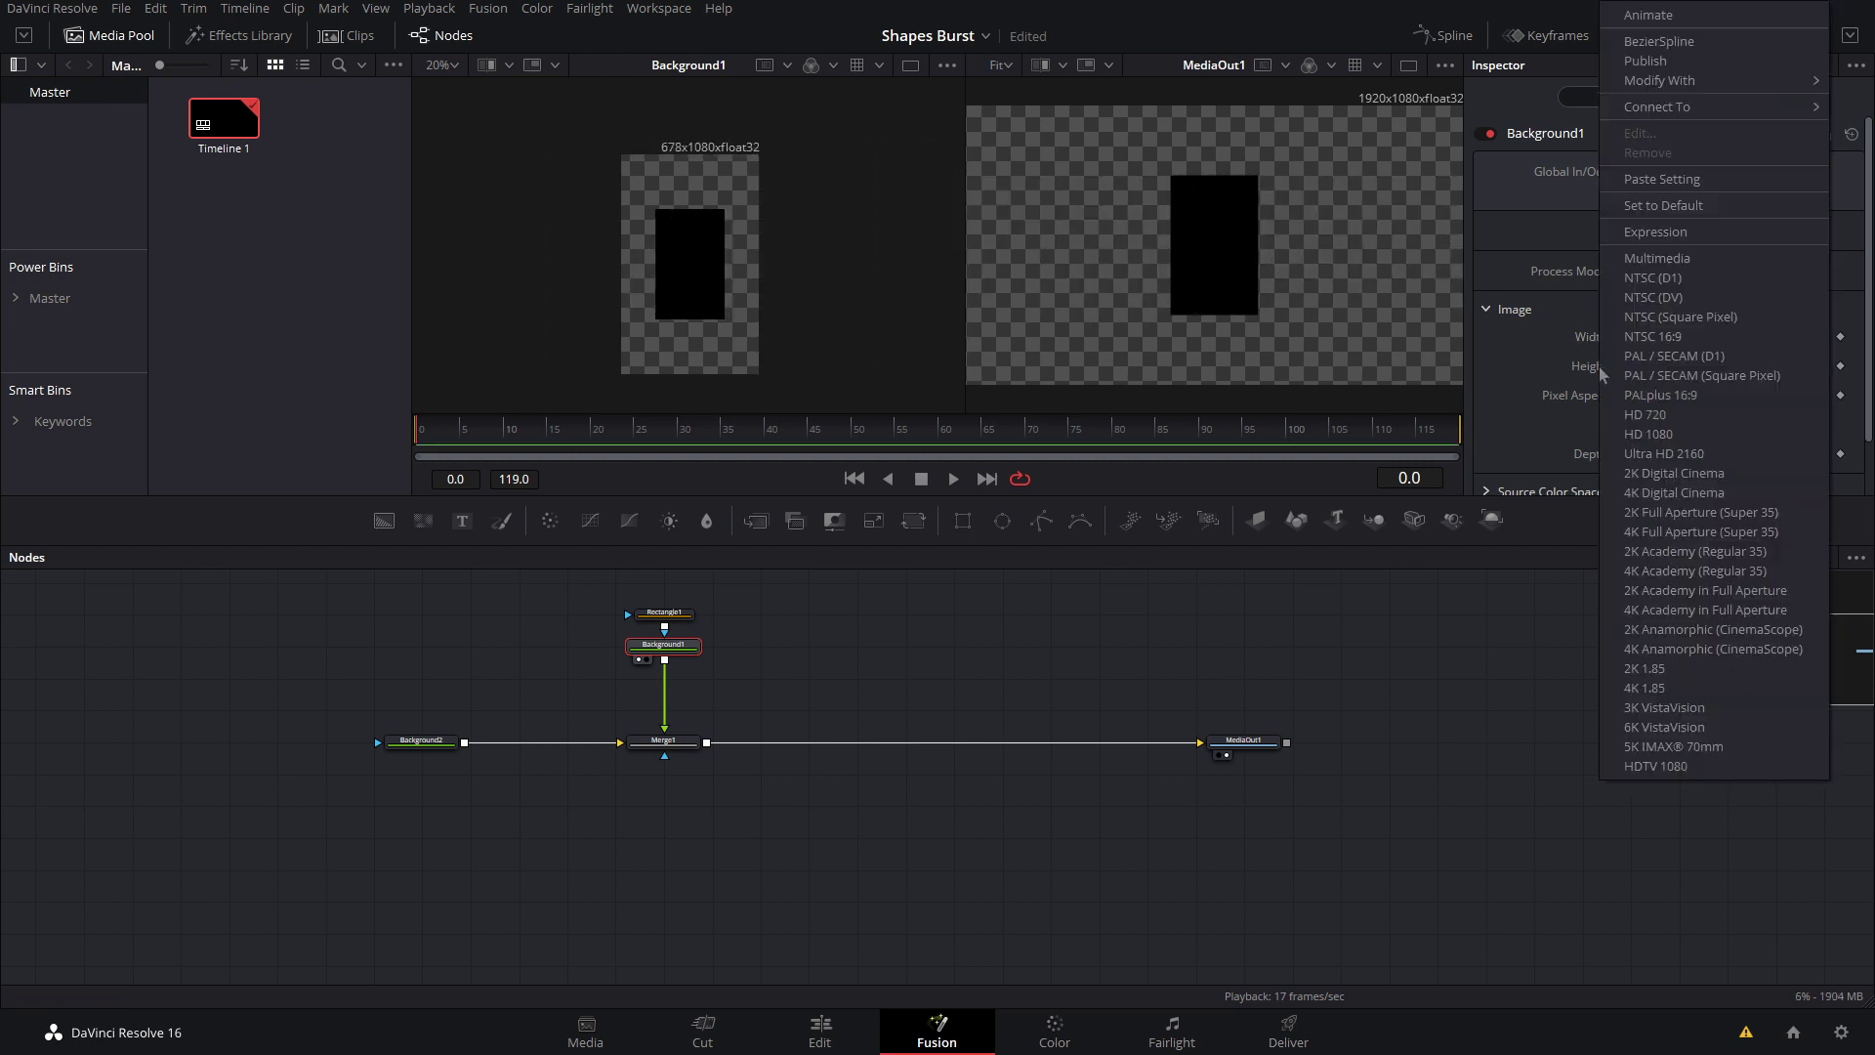
pyautogui.click(1650, 230)
pyautogui.moveTo(1617, 357)
pyautogui.mouseDown()
pyautogui.moveTo(1670, 338)
pyautogui.moveTo(1646, 338)
pyautogui.mouseUp()
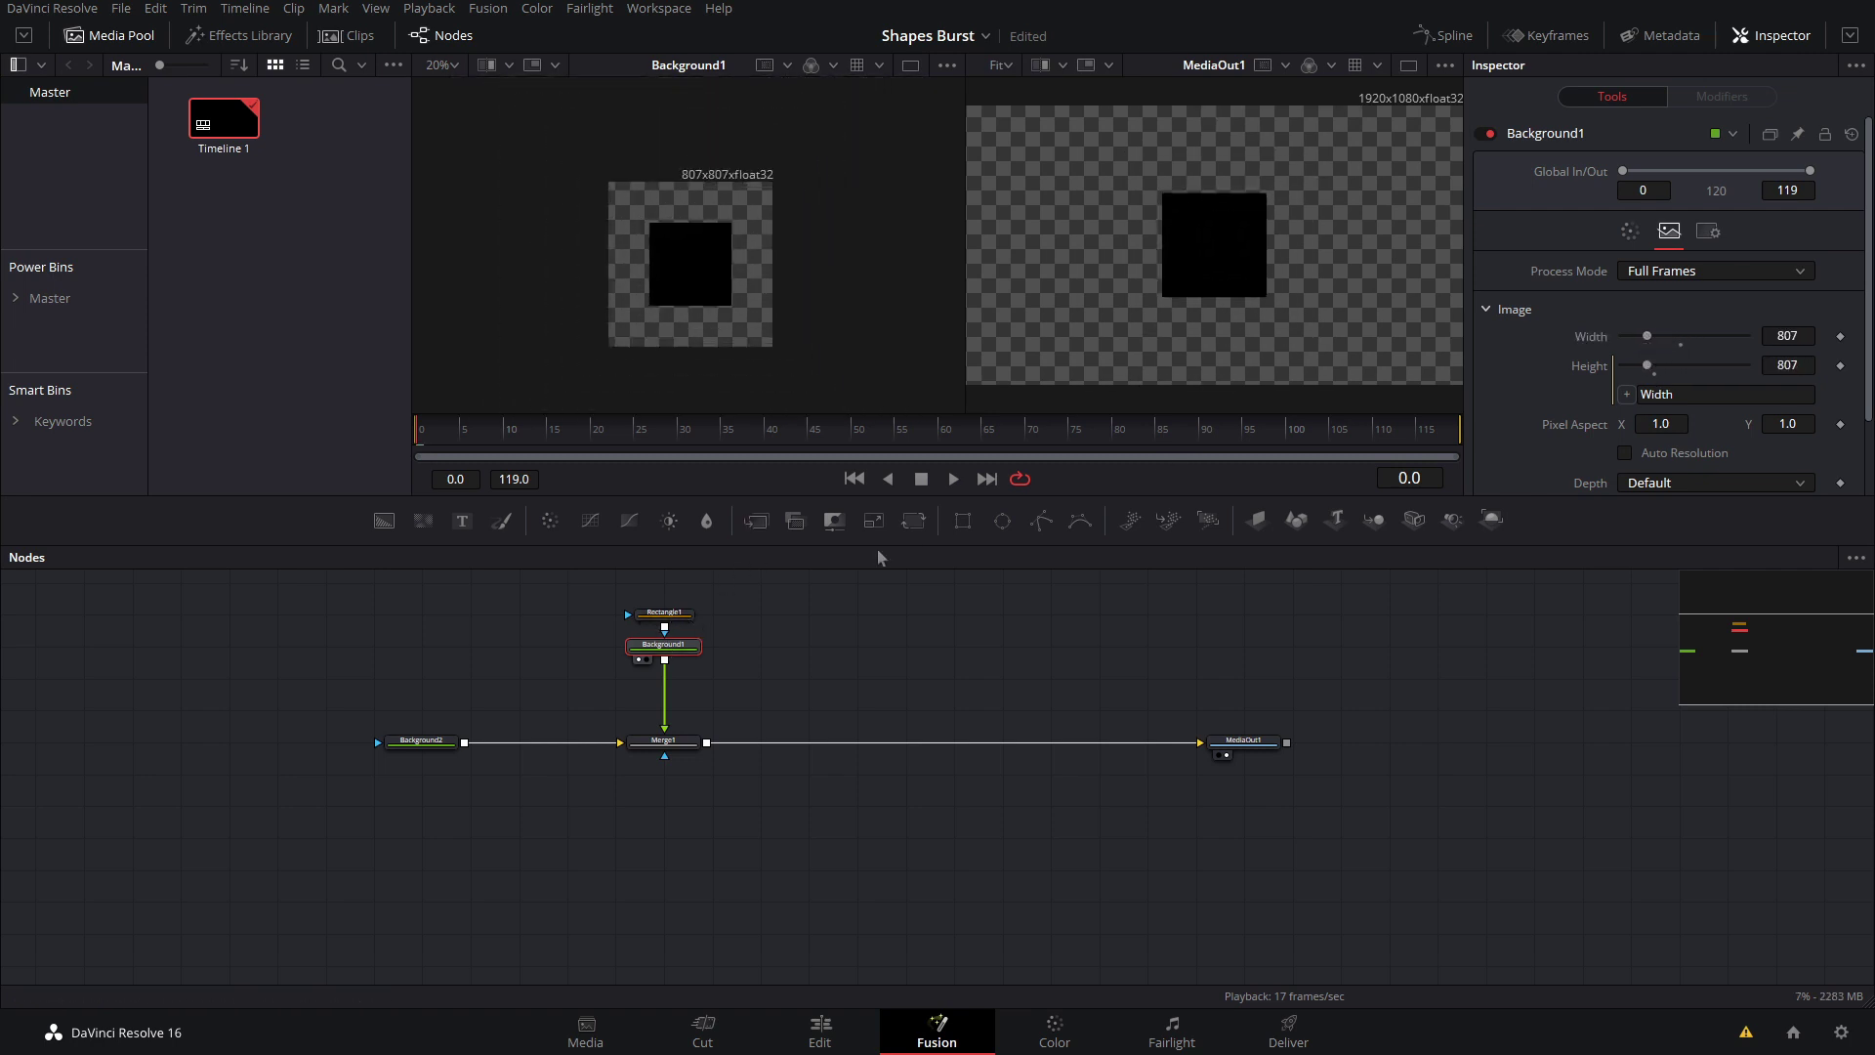
# Set the width and height of the Rectangle1 mask to 1.0 so it fills Background1
pyautogui.click(683, 614)
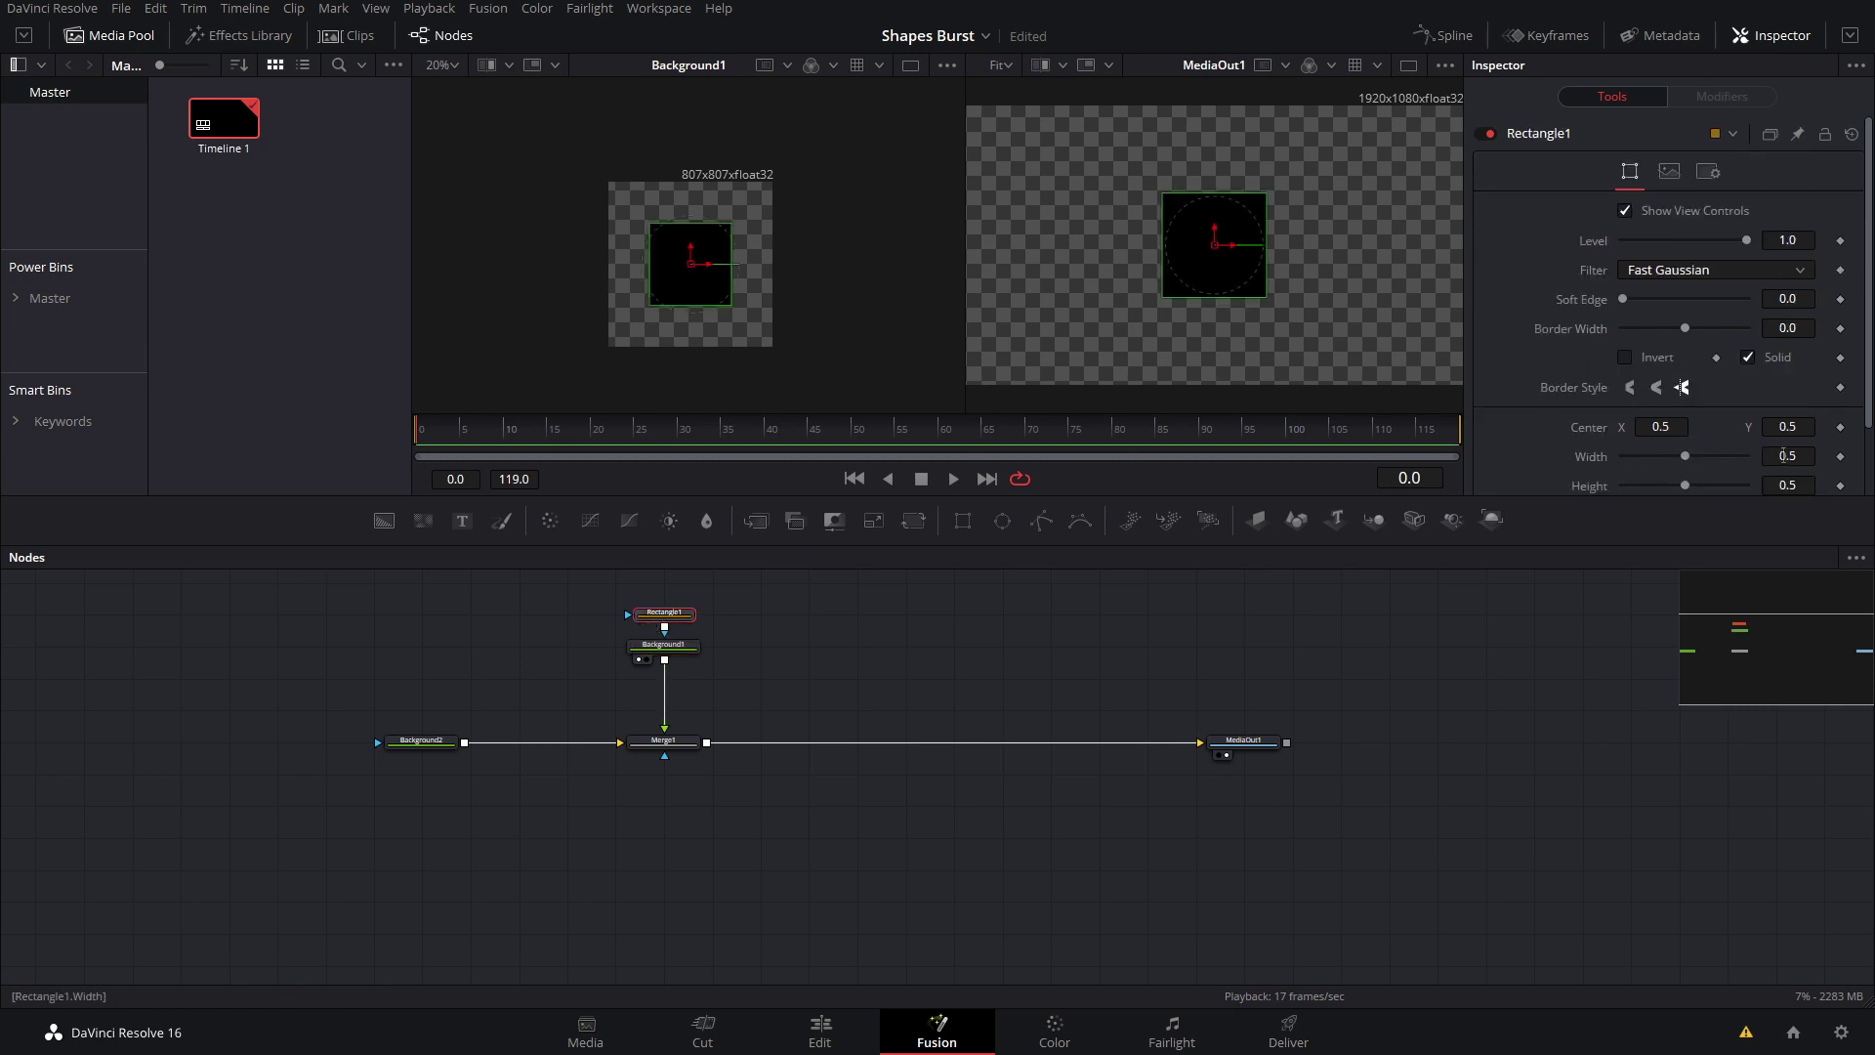
pyautogui.click(1784, 455)
pyautogui.write('1')
pyautogui.press('Return')
pyautogui.click(1788, 486)
pyautogui.write('1')
pyautogui.press('Return')
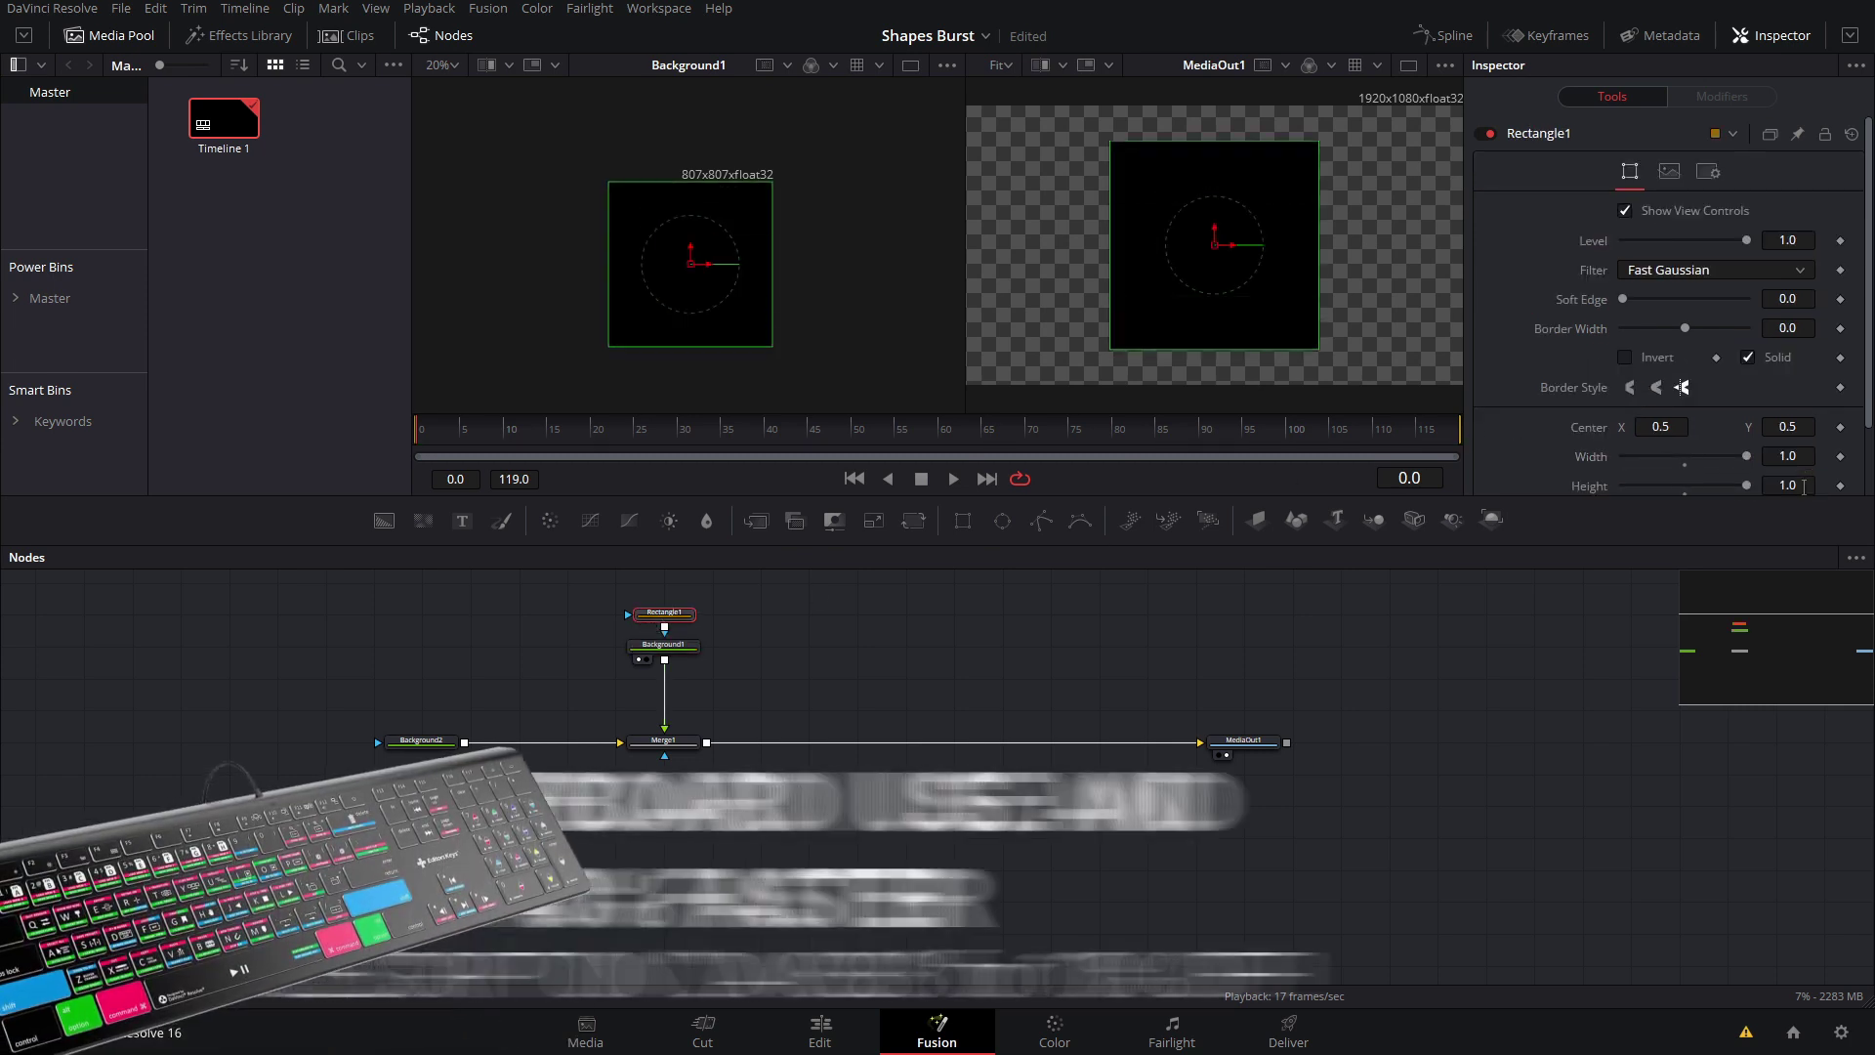
# Reduce Background1's image width to about 73 to make a small square
pyautogui.click(696, 644)
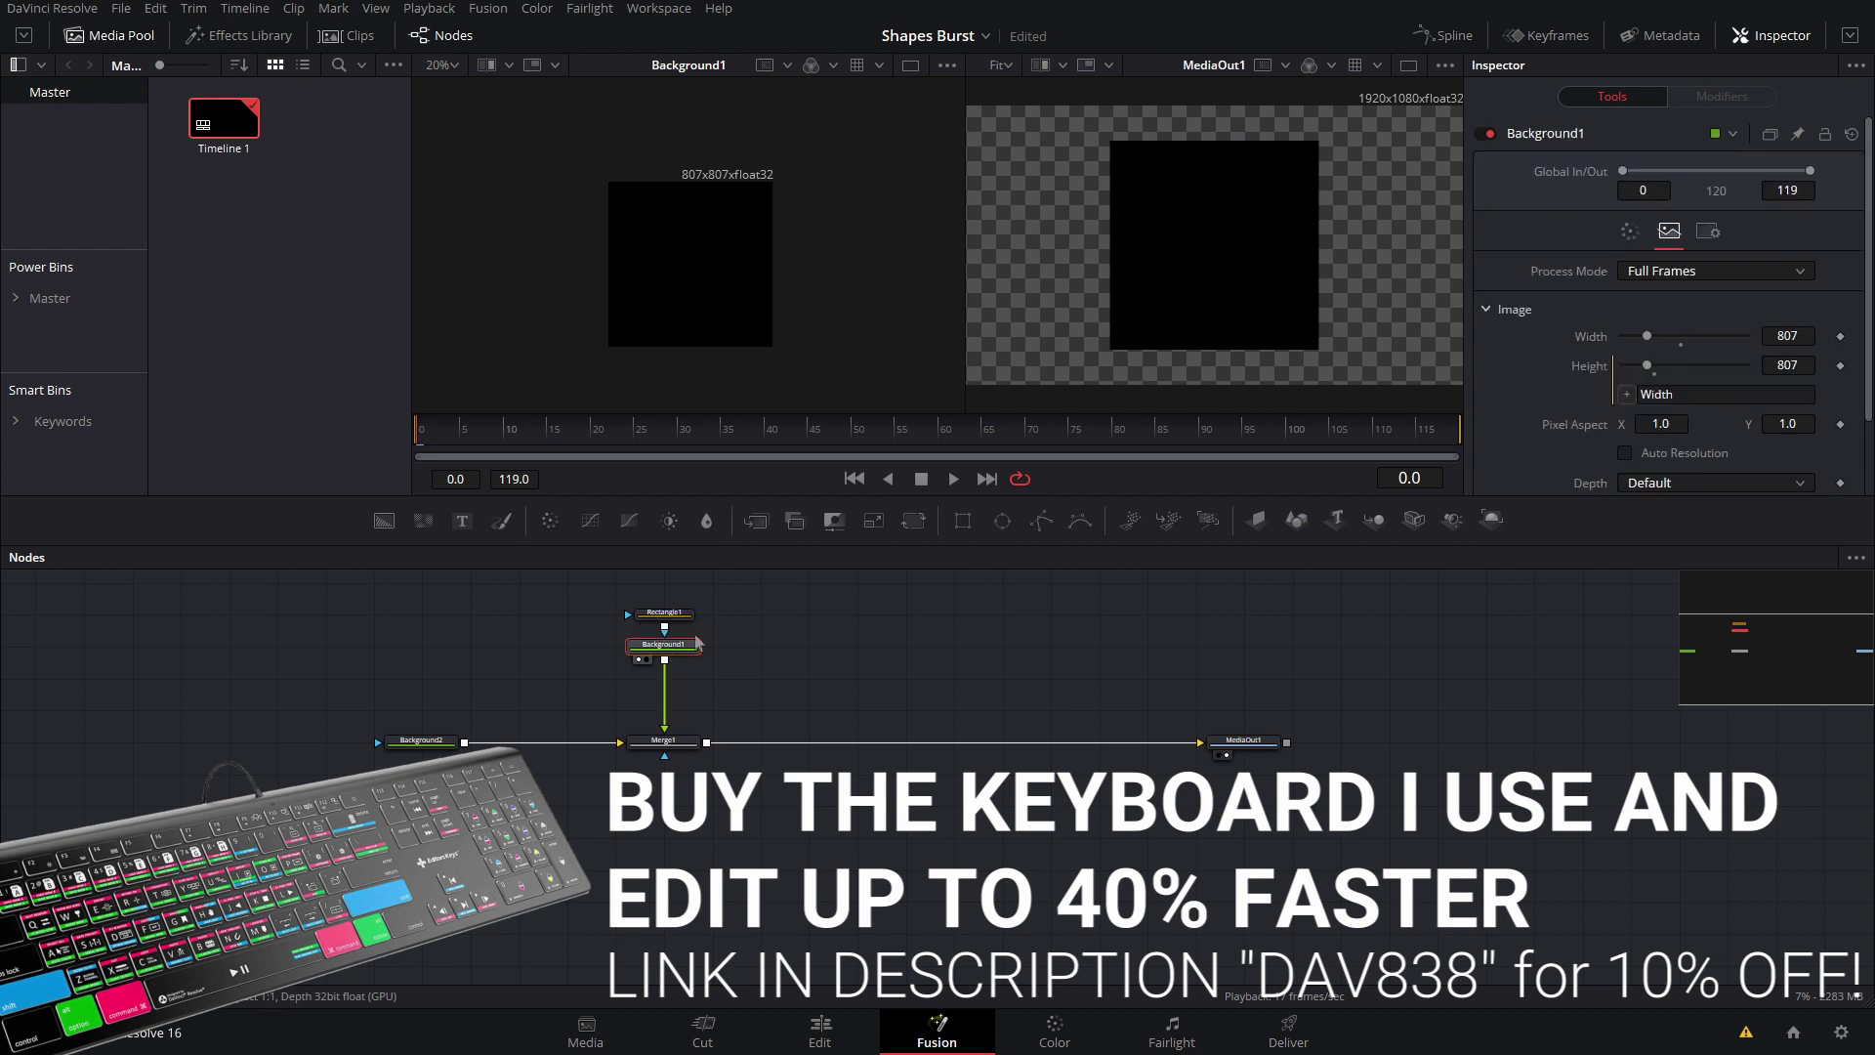
pyautogui.moveTo(1646, 335); pyautogui.dragTo(1637, 337)
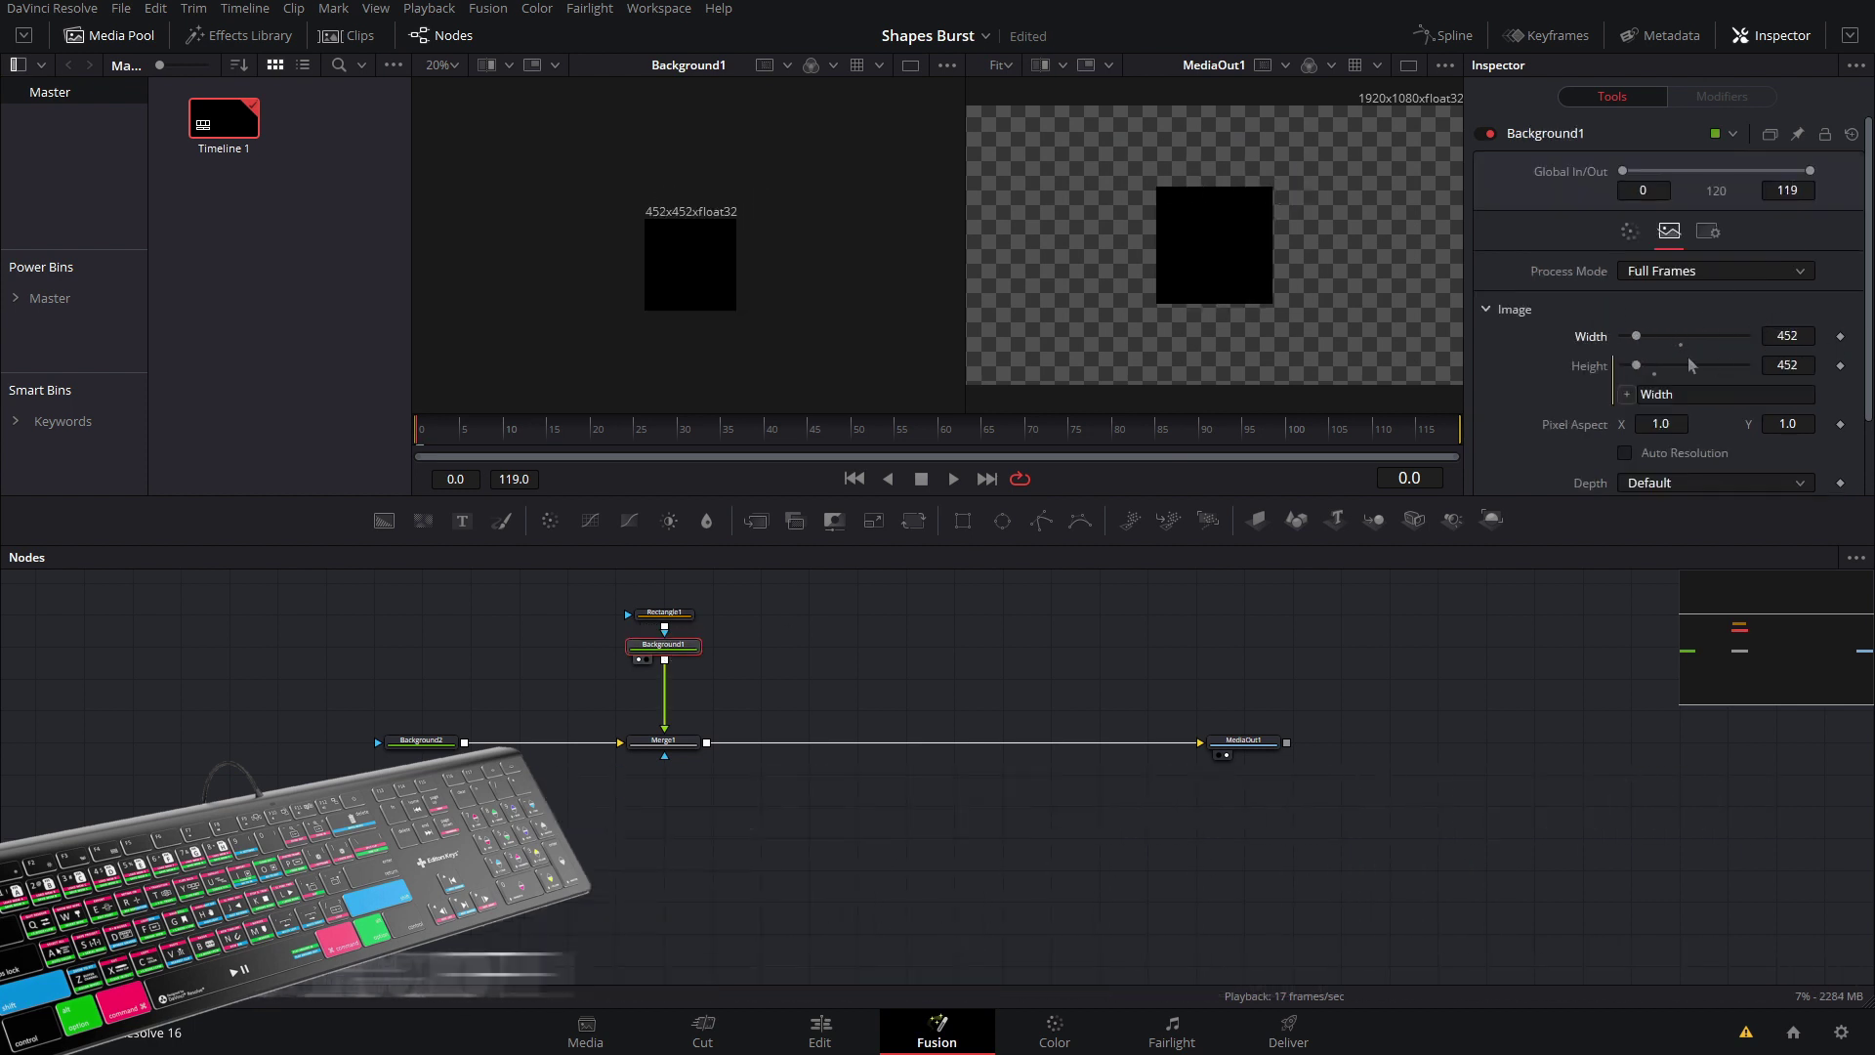
pyautogui.moveTo(1636, 337); pyautogui.dragTo(1627, 337)
pyautogui.scroll(-2, 1151, 230)
pyautogui.scroll(1, 1150, 230)
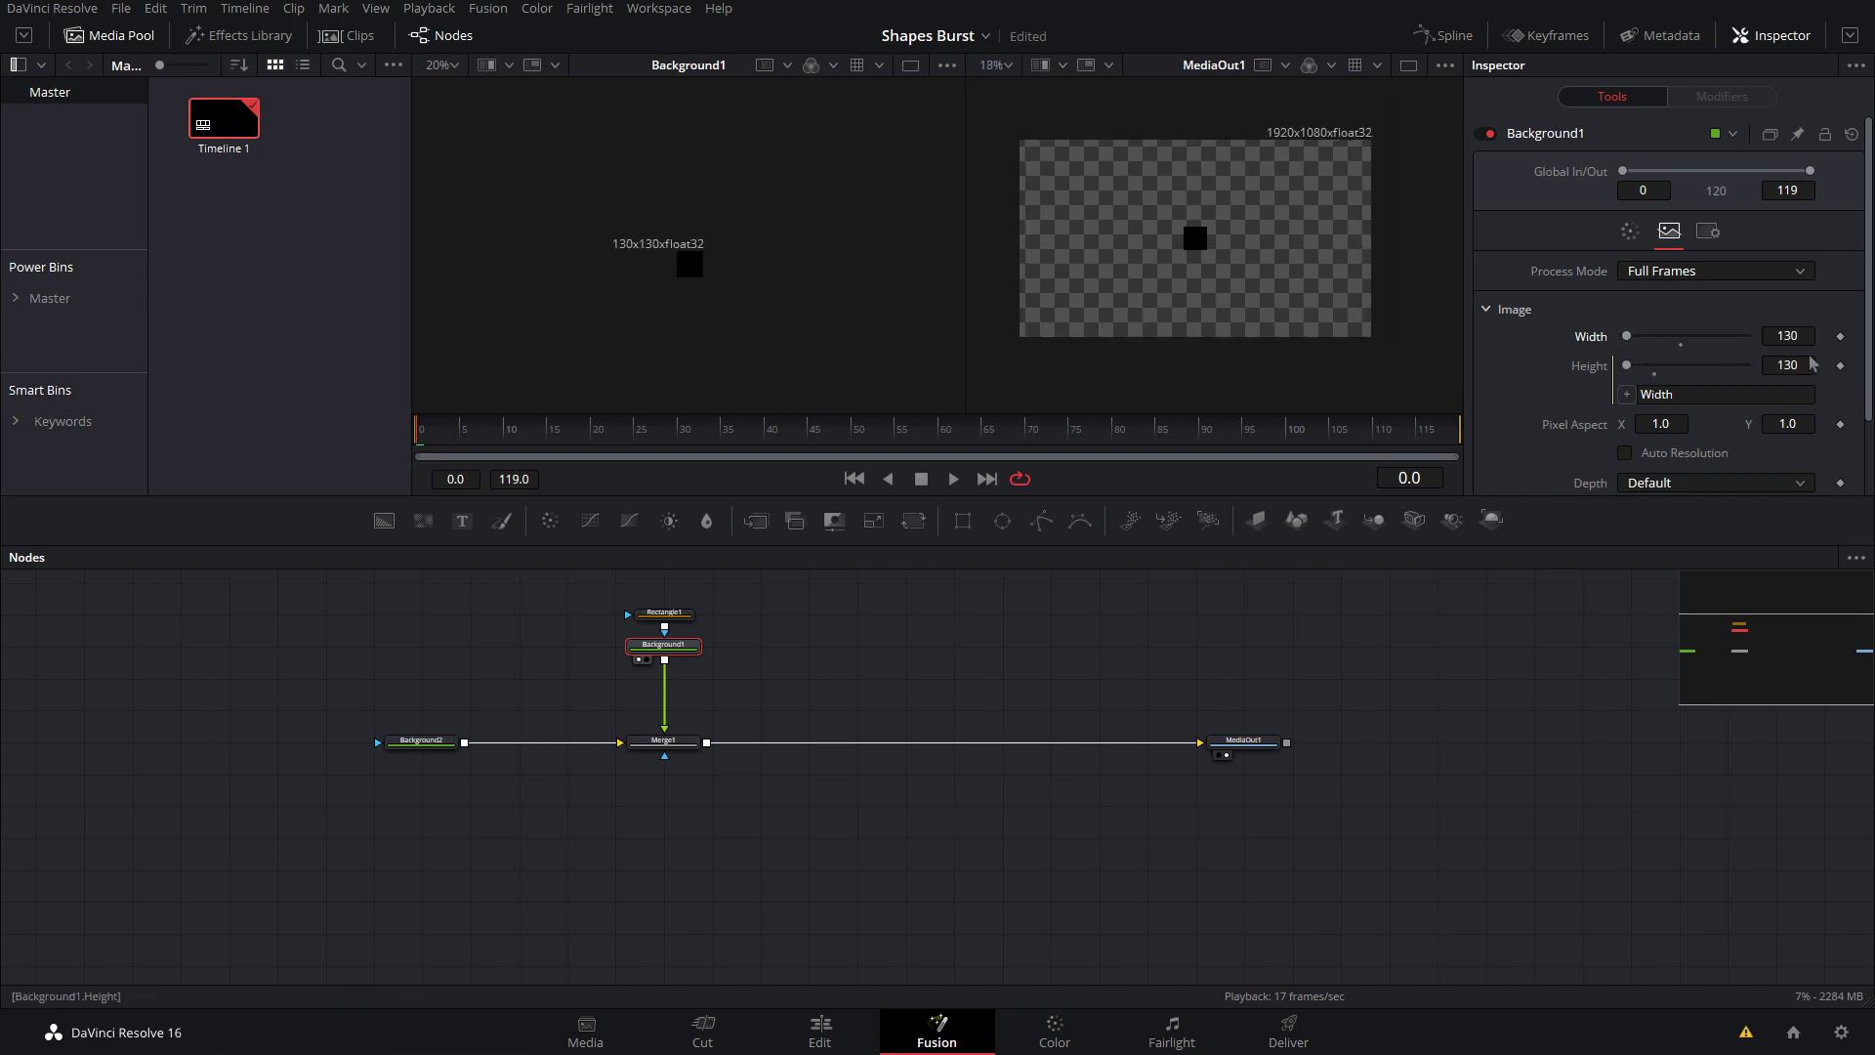
pyautogui.moveTo(1787, 336); pyautogui.dragTo(1756, 336)
pyautogui.moveTo(1625, 337); pyautogui.dragTo(1624, 337)
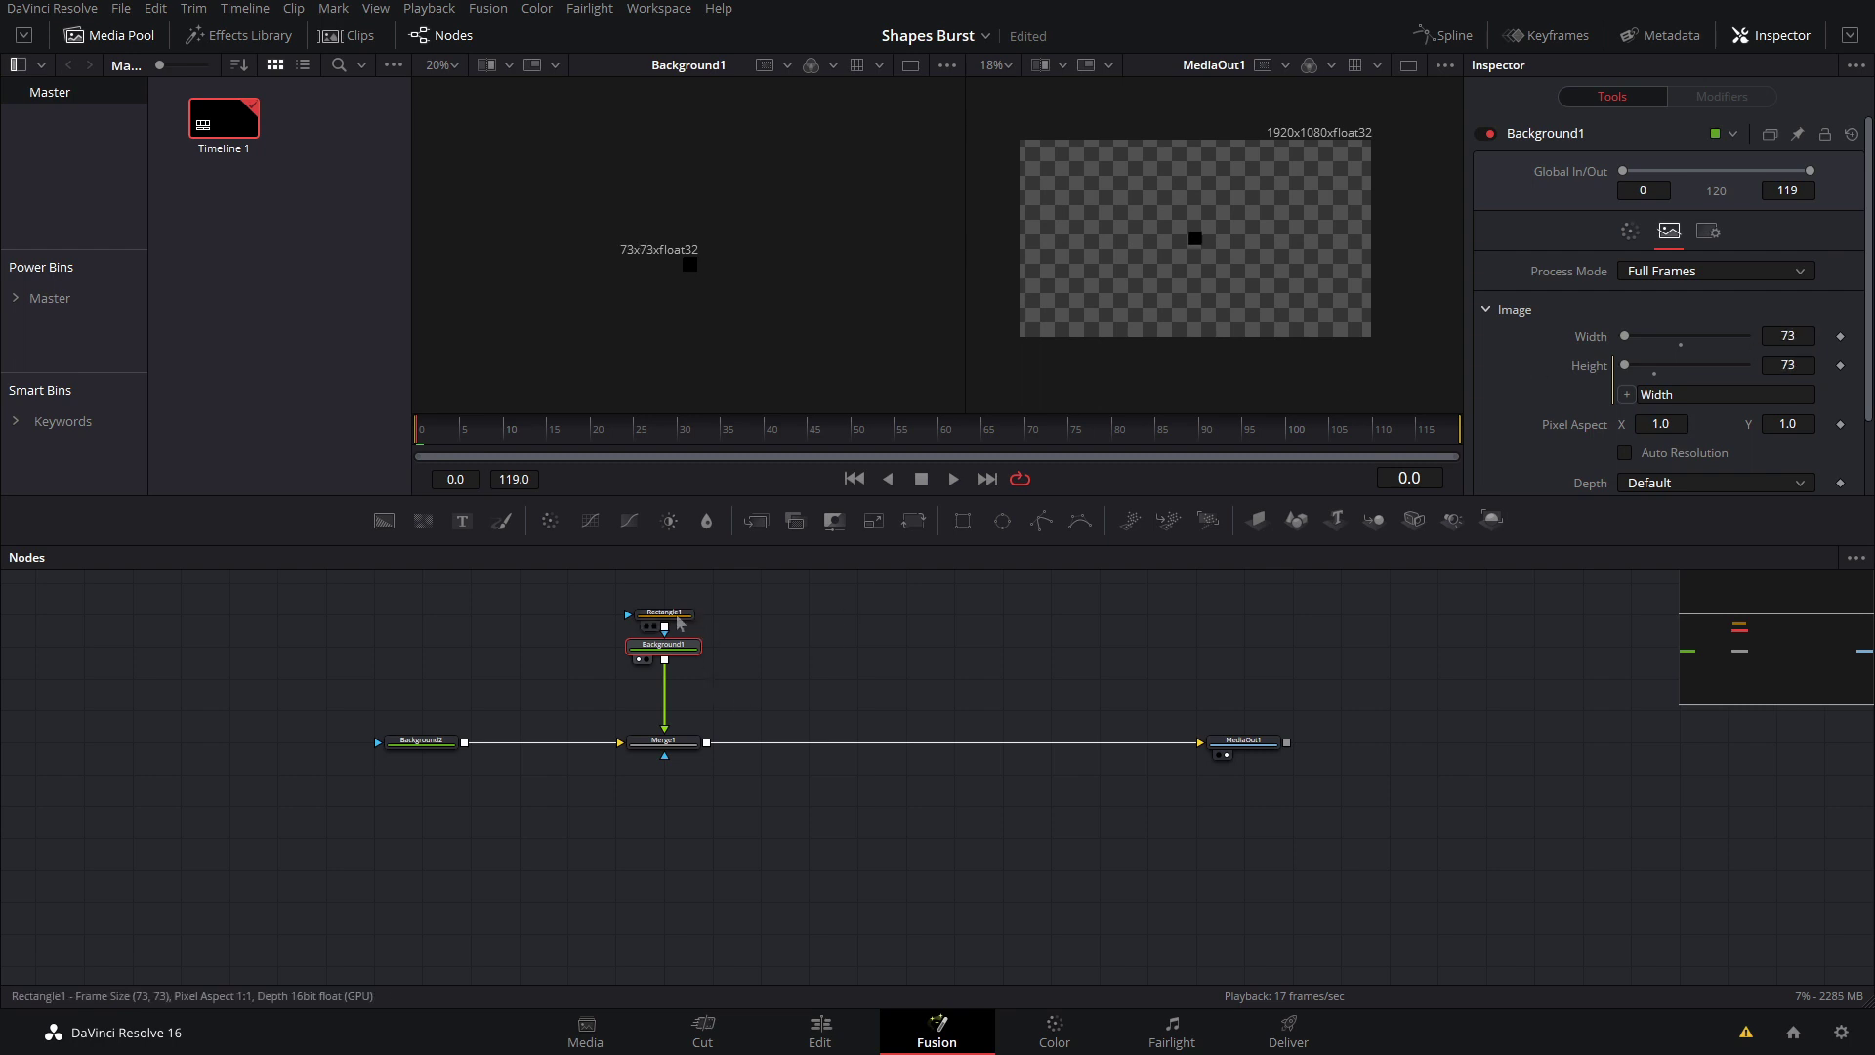
# Turn off Solid for the Rectangle1 mask and set its border width to 0.3
pyautogui.click(693, 614)
pyautogui.click(1763, 359)
pyautogui.moveTo(1764, 329); pyautogui.dragTo(1791, 328)
pyautogui.scroll(8, 1218, 260)
pyautogui.moveTo(1179, 248); pyautogui.dragTo(1230, 320)
pyautogui.moveTo(1694, 328); pyautogui.dragTo(1787, 333)
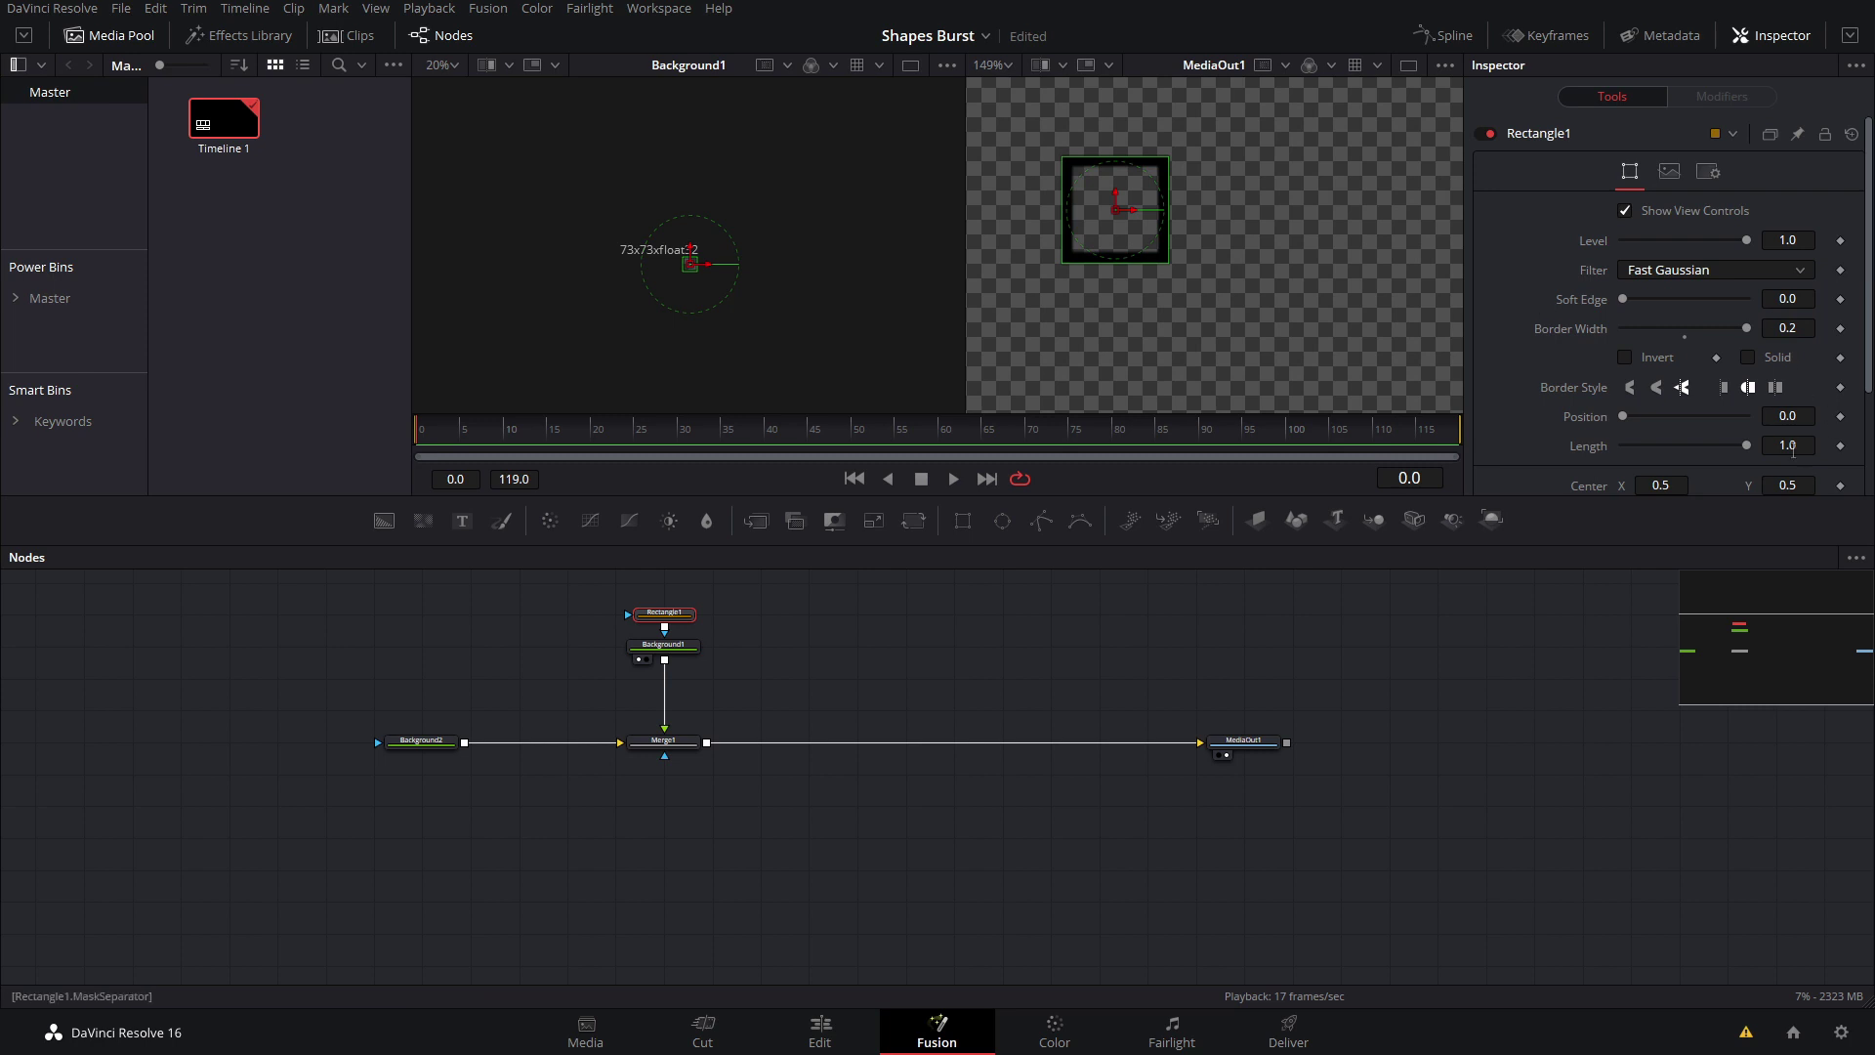
pyautogui.click(1787, 327)
pyautogui.write('0.3')
pyautogui.press('Return')
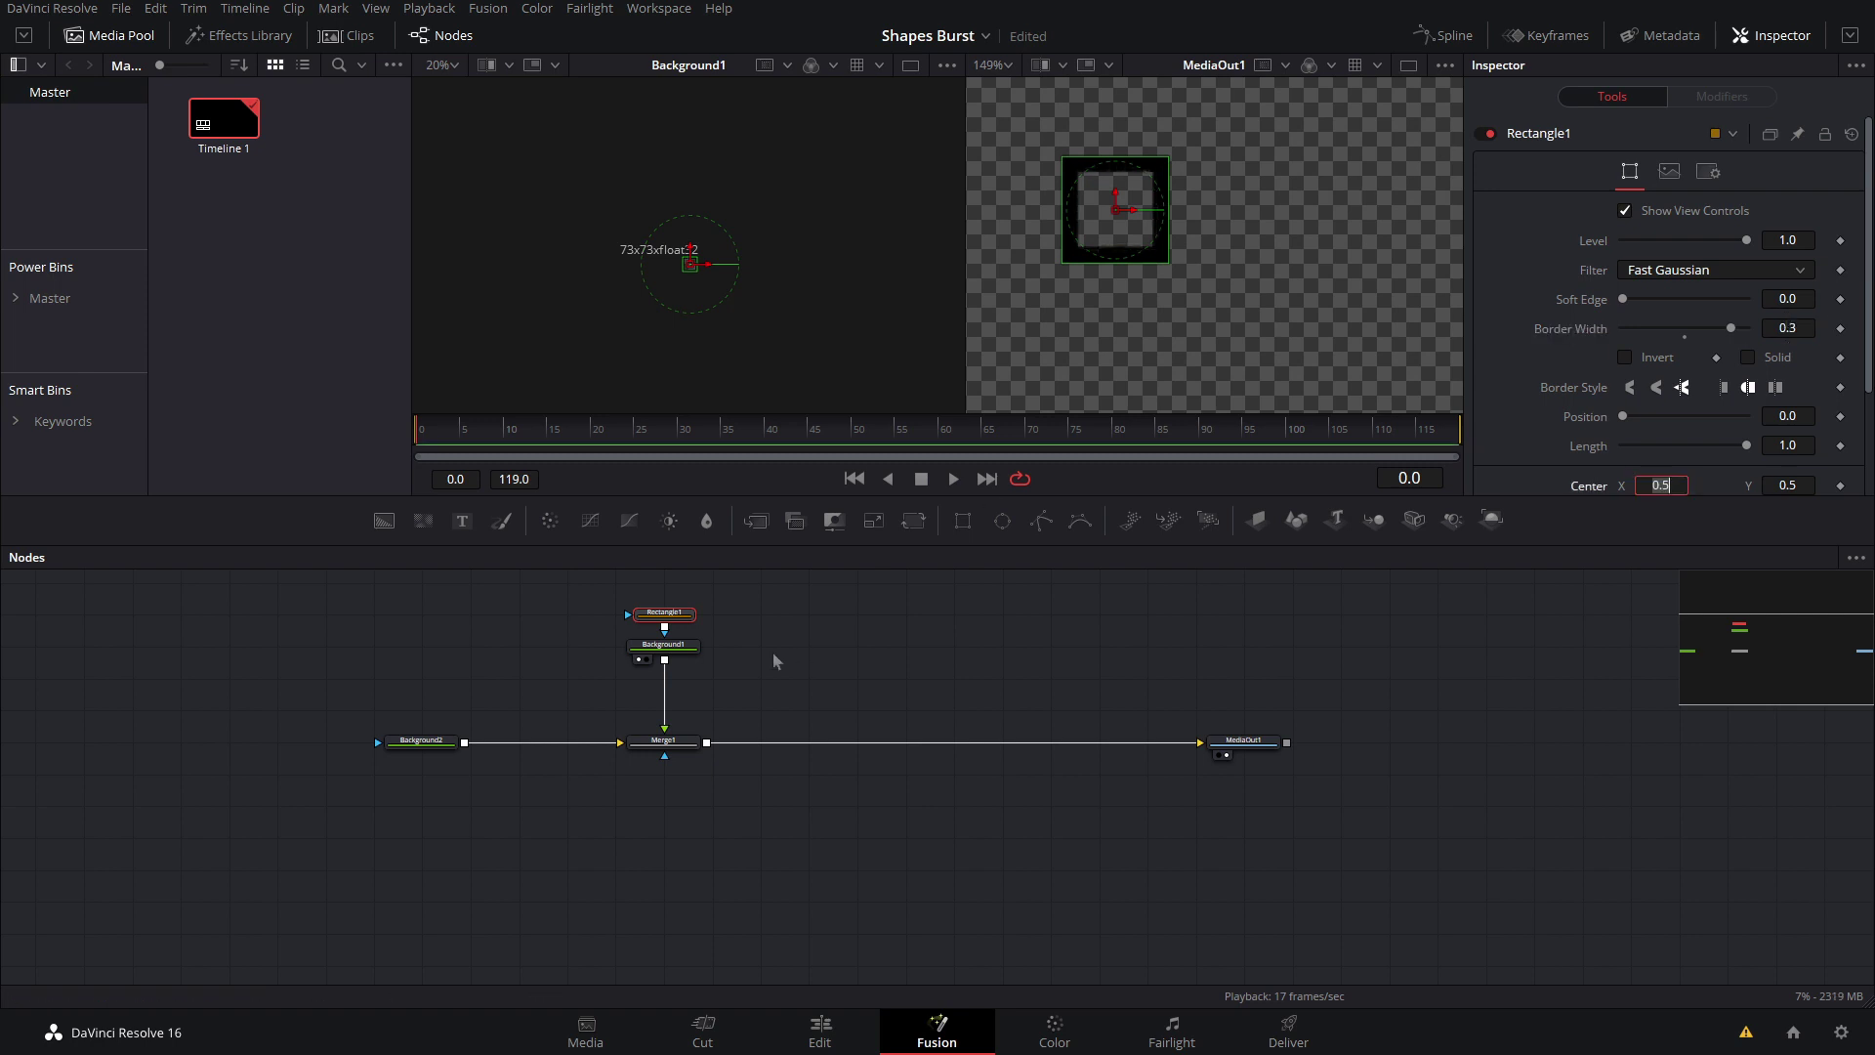
# Change Background1's solid color to white
pyautogui.click(665, 742)
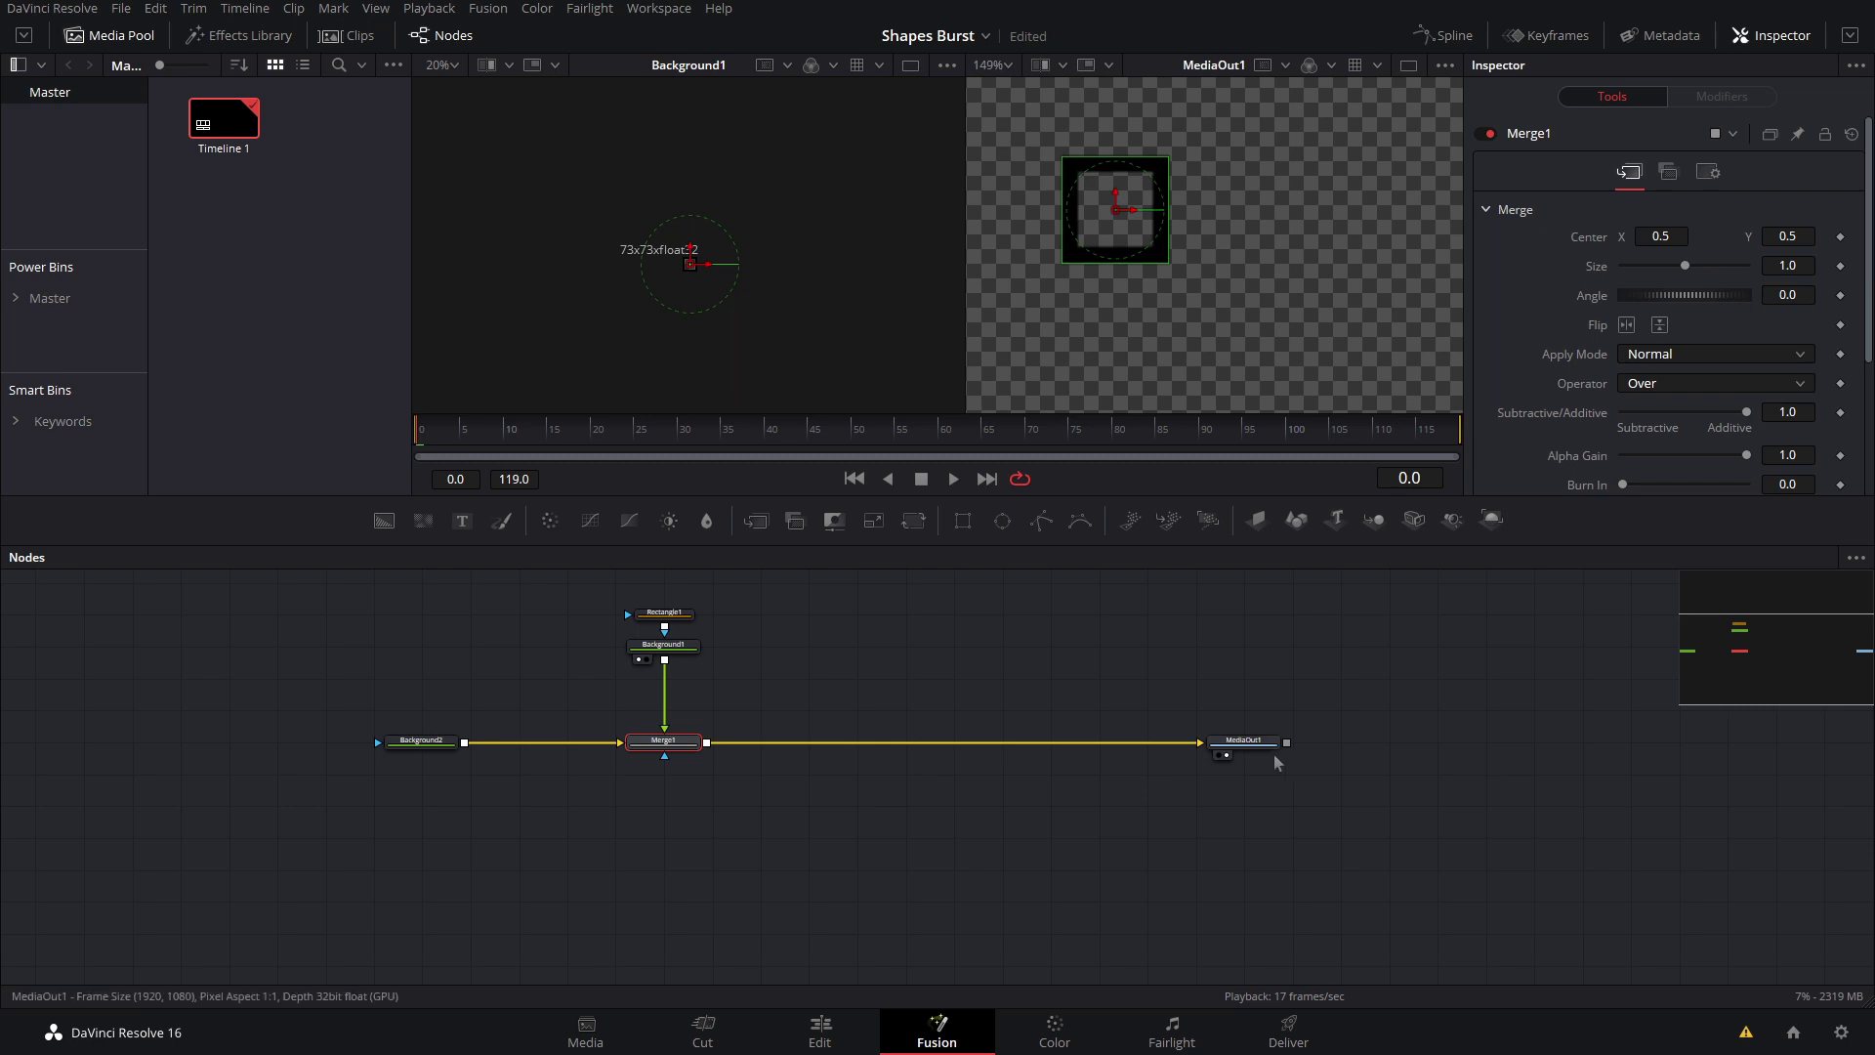
pyautogui.click(1241, 742)
pyautogui.scroll(-2, 1277, 210)
pyautogui.click(663, 645)
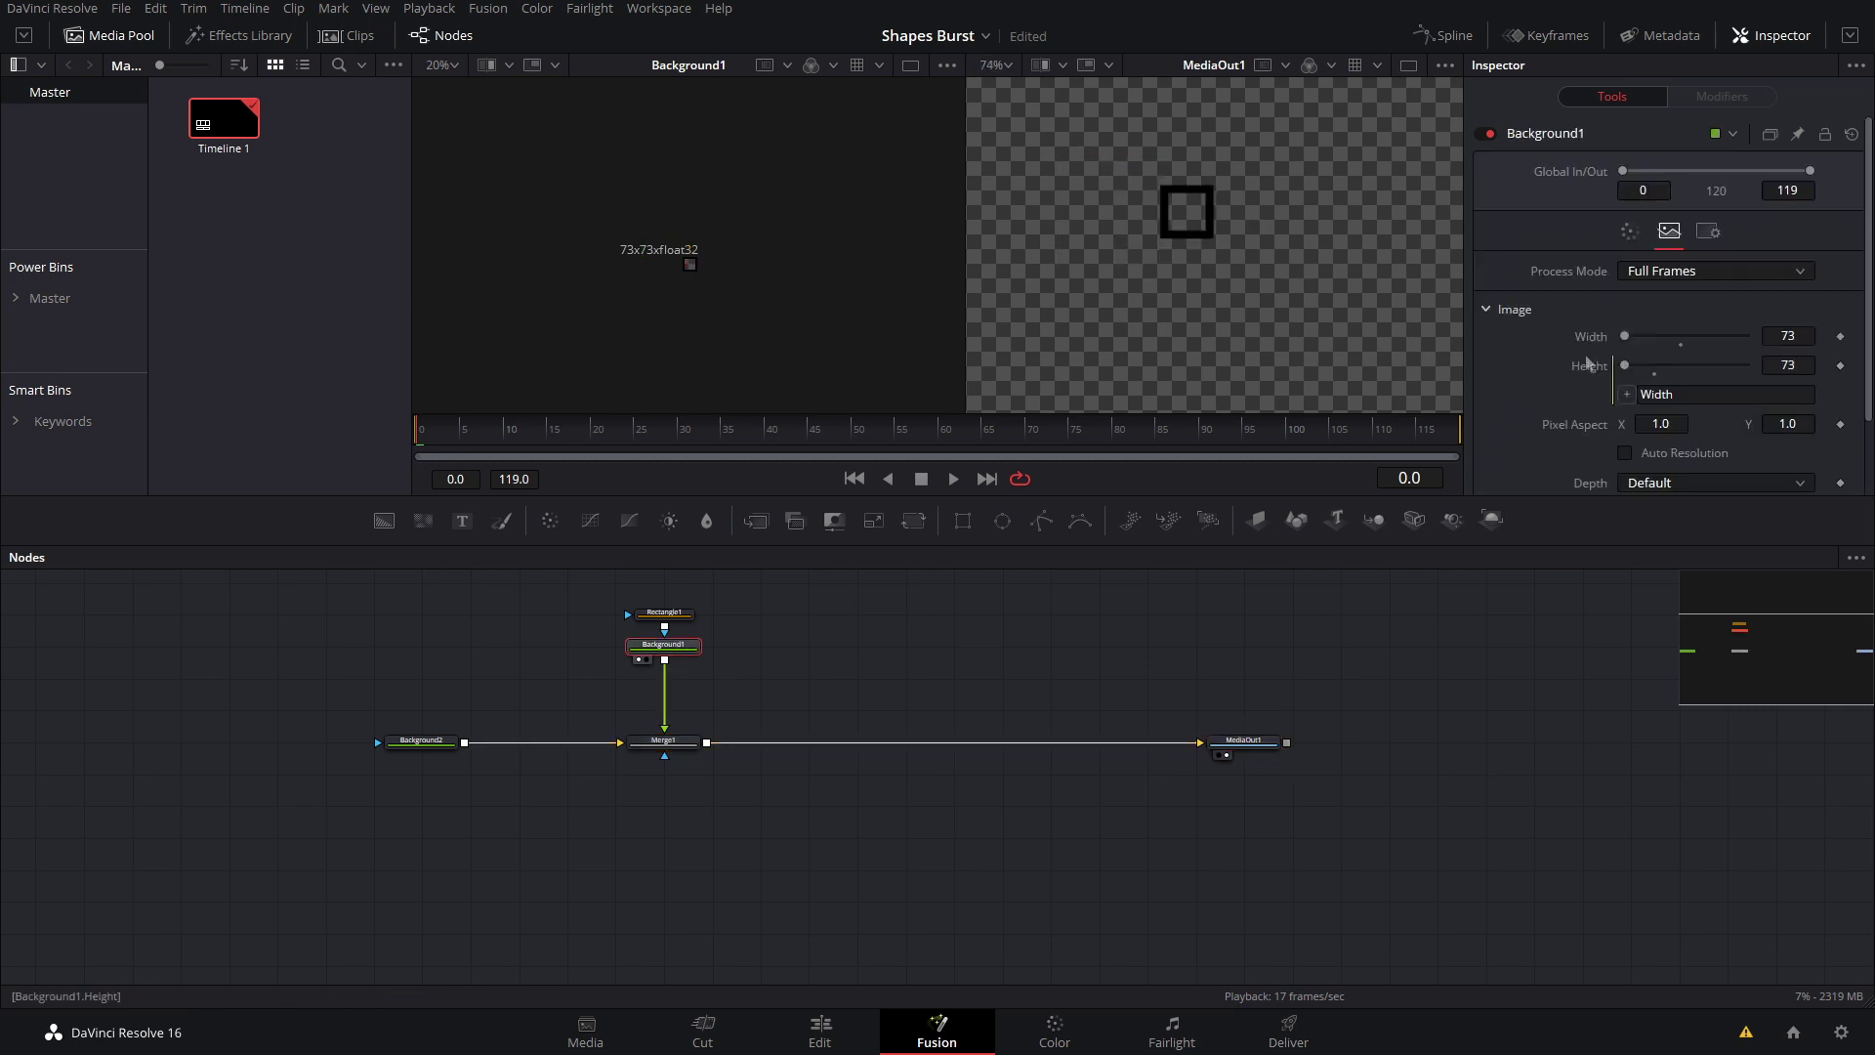
pyautogui.click(1625, 233)
pyautogui.moveTo(1653, 390); pyautogui.dragTo(1611, 340)
pyautogui.scroll(-4, 1227, 203)
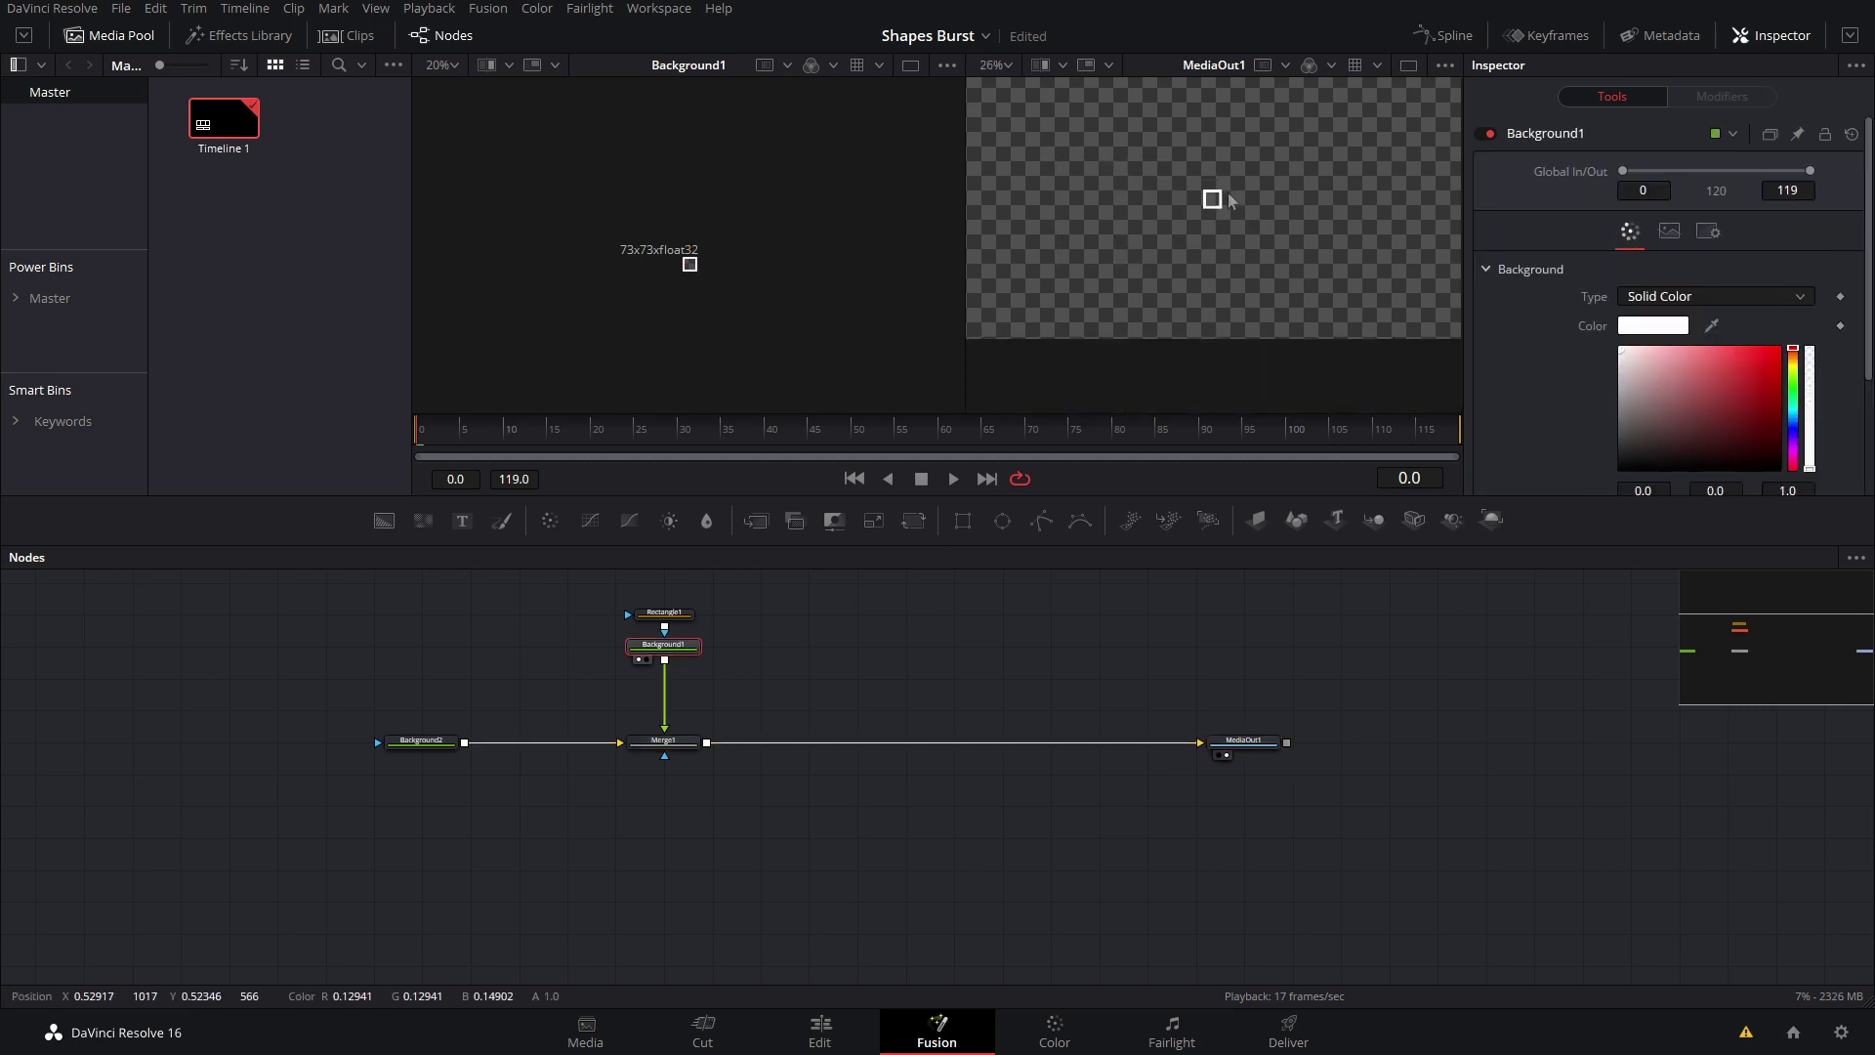
pyautogui.scroll(2, 1229, 210)
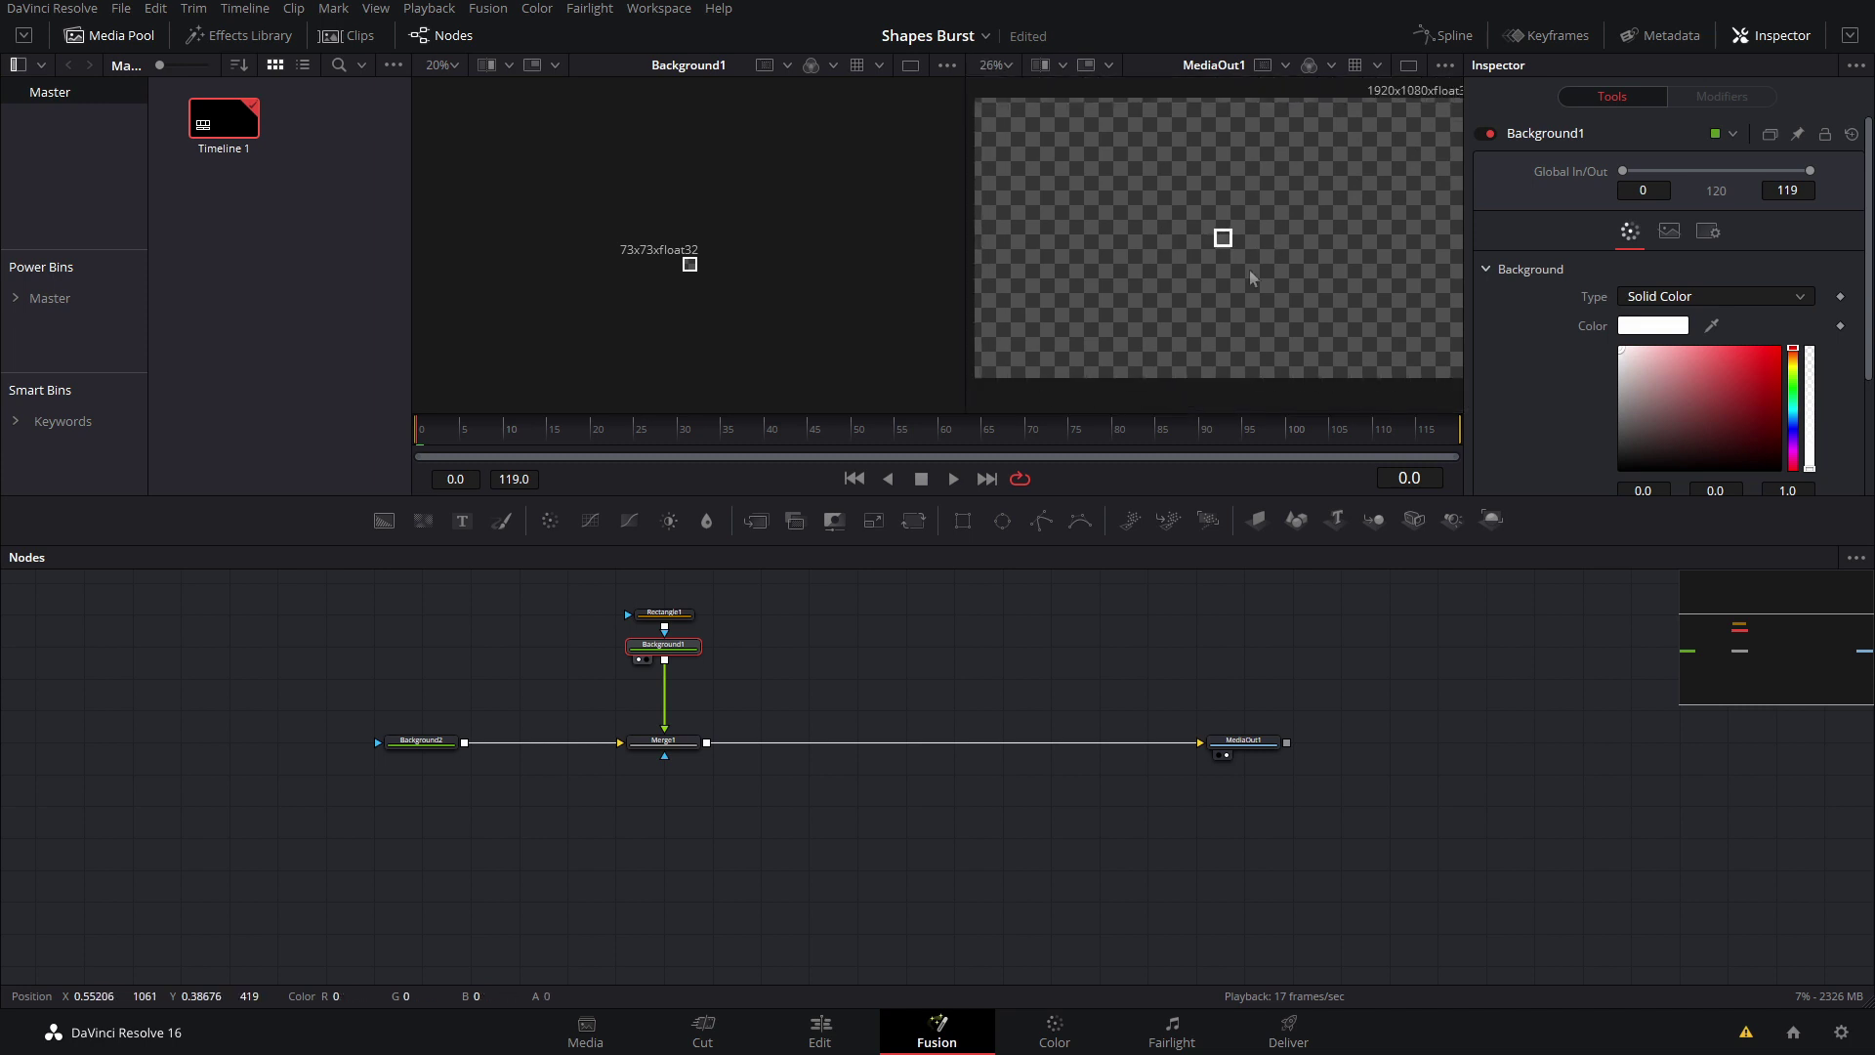
pyautogui.click(1250, 270)
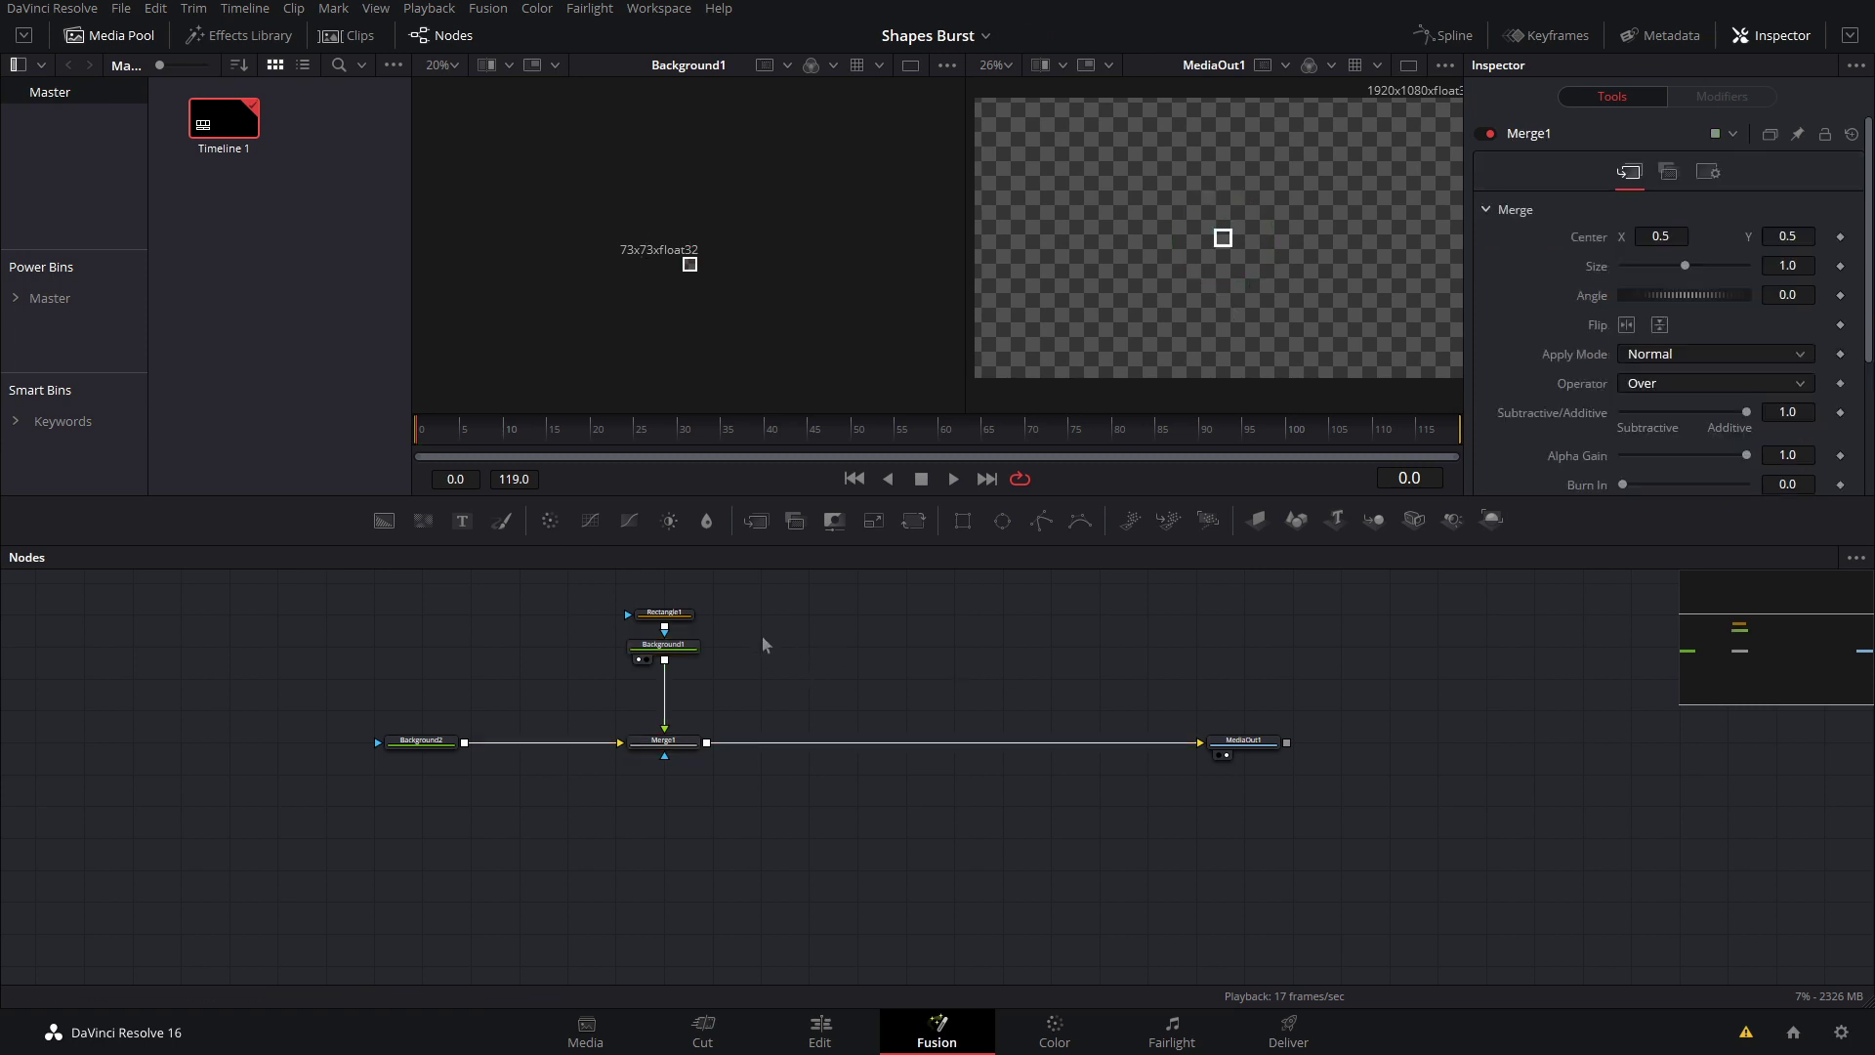
# Add a Triangle mask node beside Rectangle1 in the node graph
pyautogui.moveTo(762, 636); pyautogui.dragTo(636, 691)
pyautogui.hotkey('shift', 'space')
pyautogui.write('trans')
pyautogui.press('BackSpace')
pyautogui.press('BackSpace')
pyautogui.press('BackSpace')
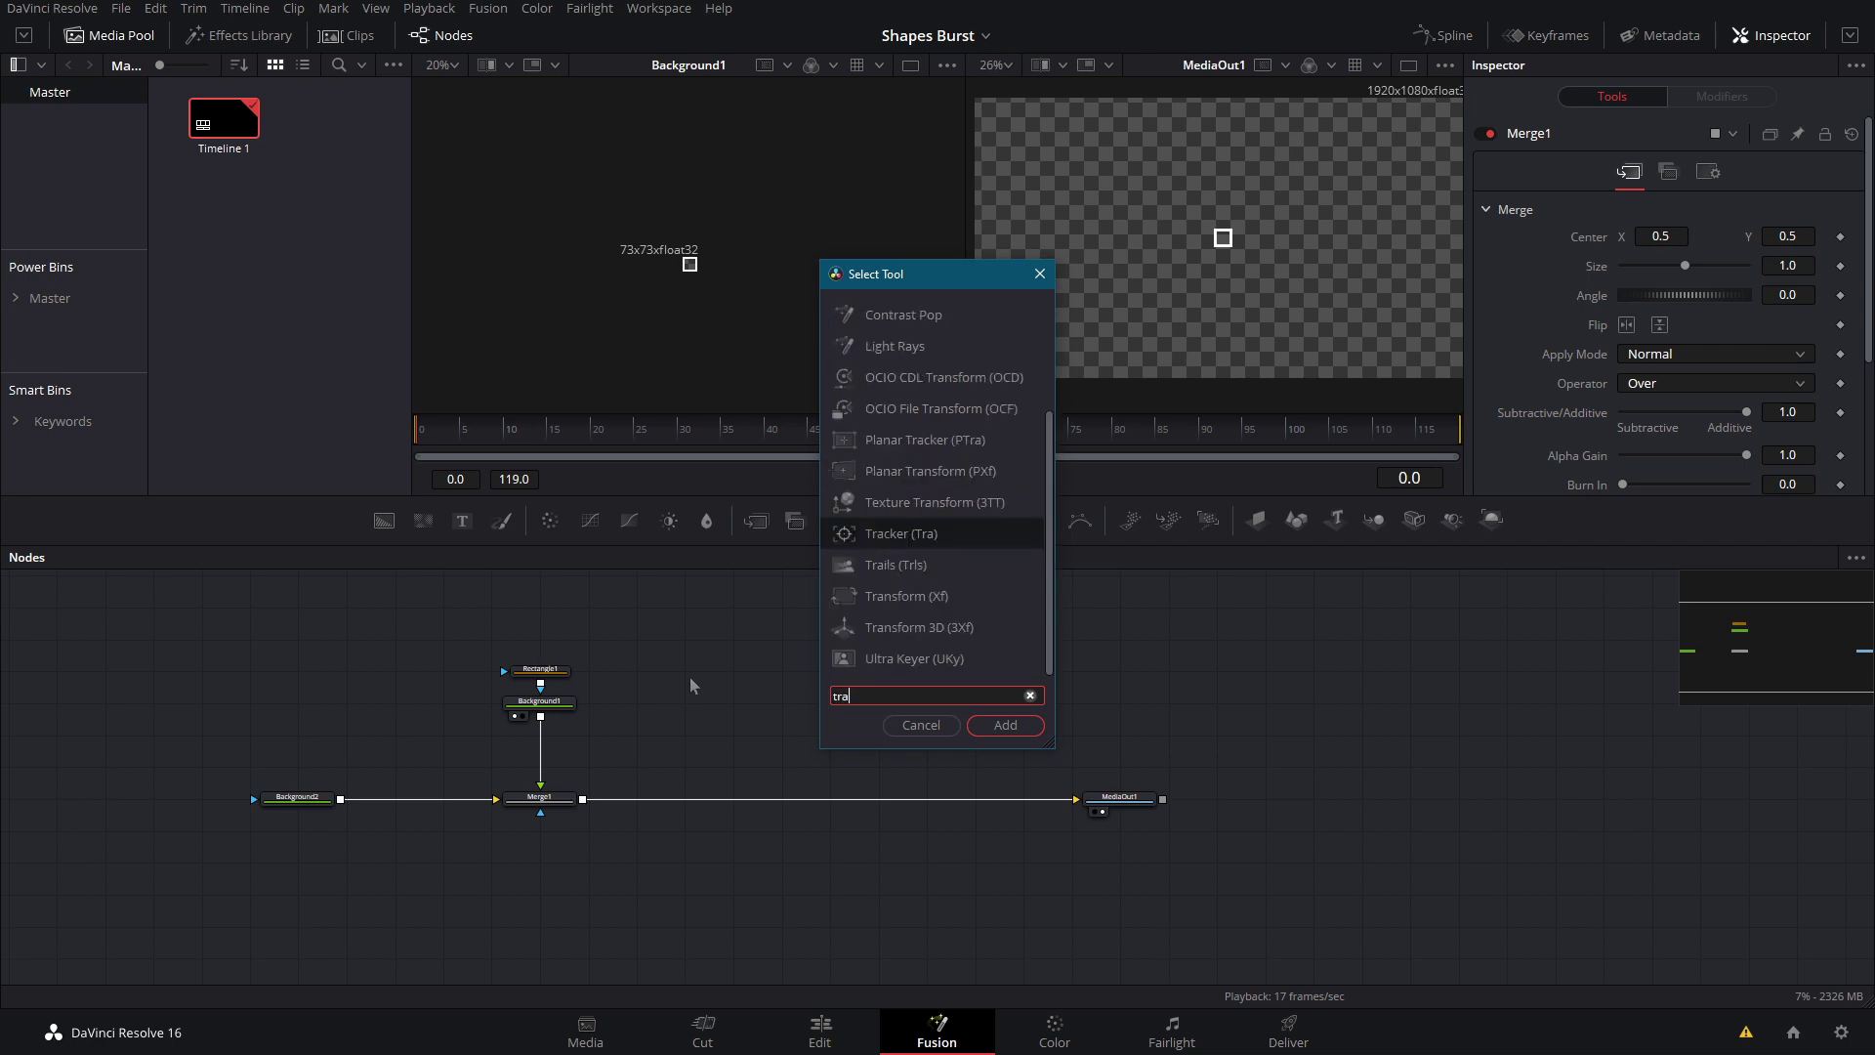
pyautogui.write('ia')
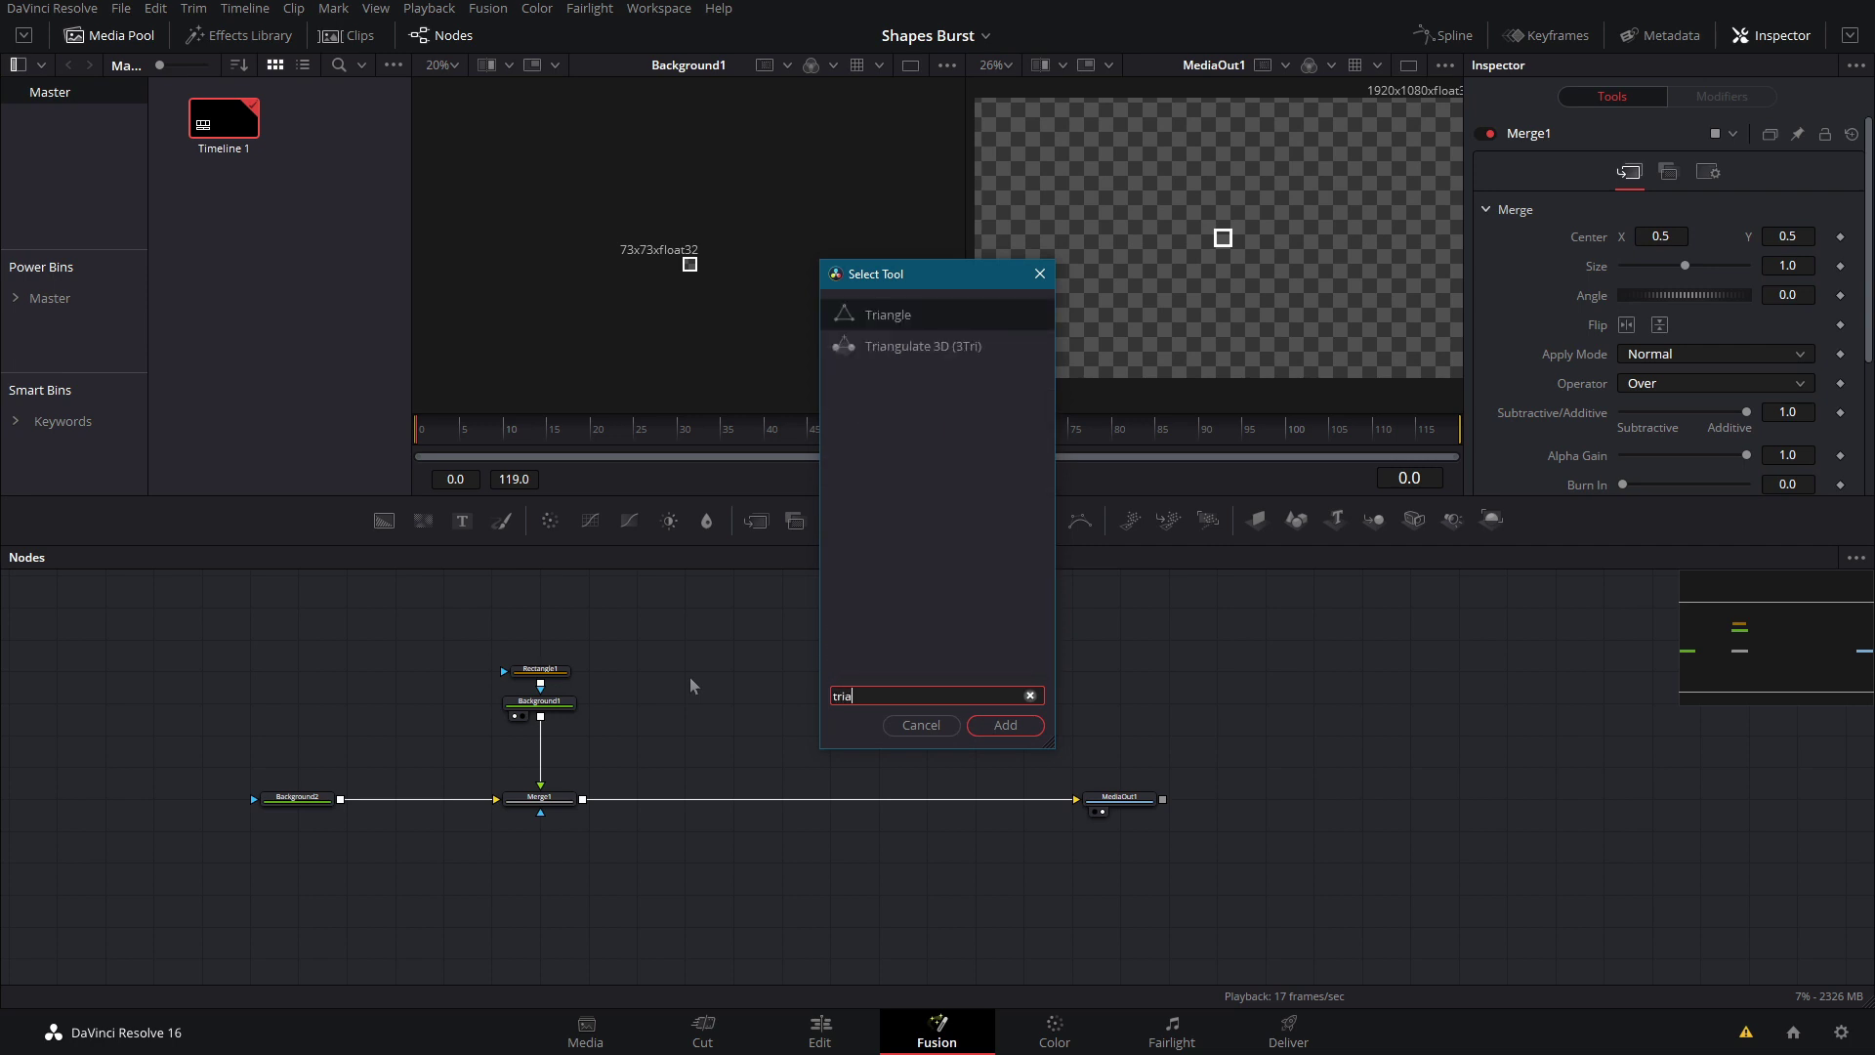
pyautogui.press('Return')
# Add a third Background node, mask it with Triangle1 and show it in the first viewer
pyautogui.hotkey('shift', 'space')
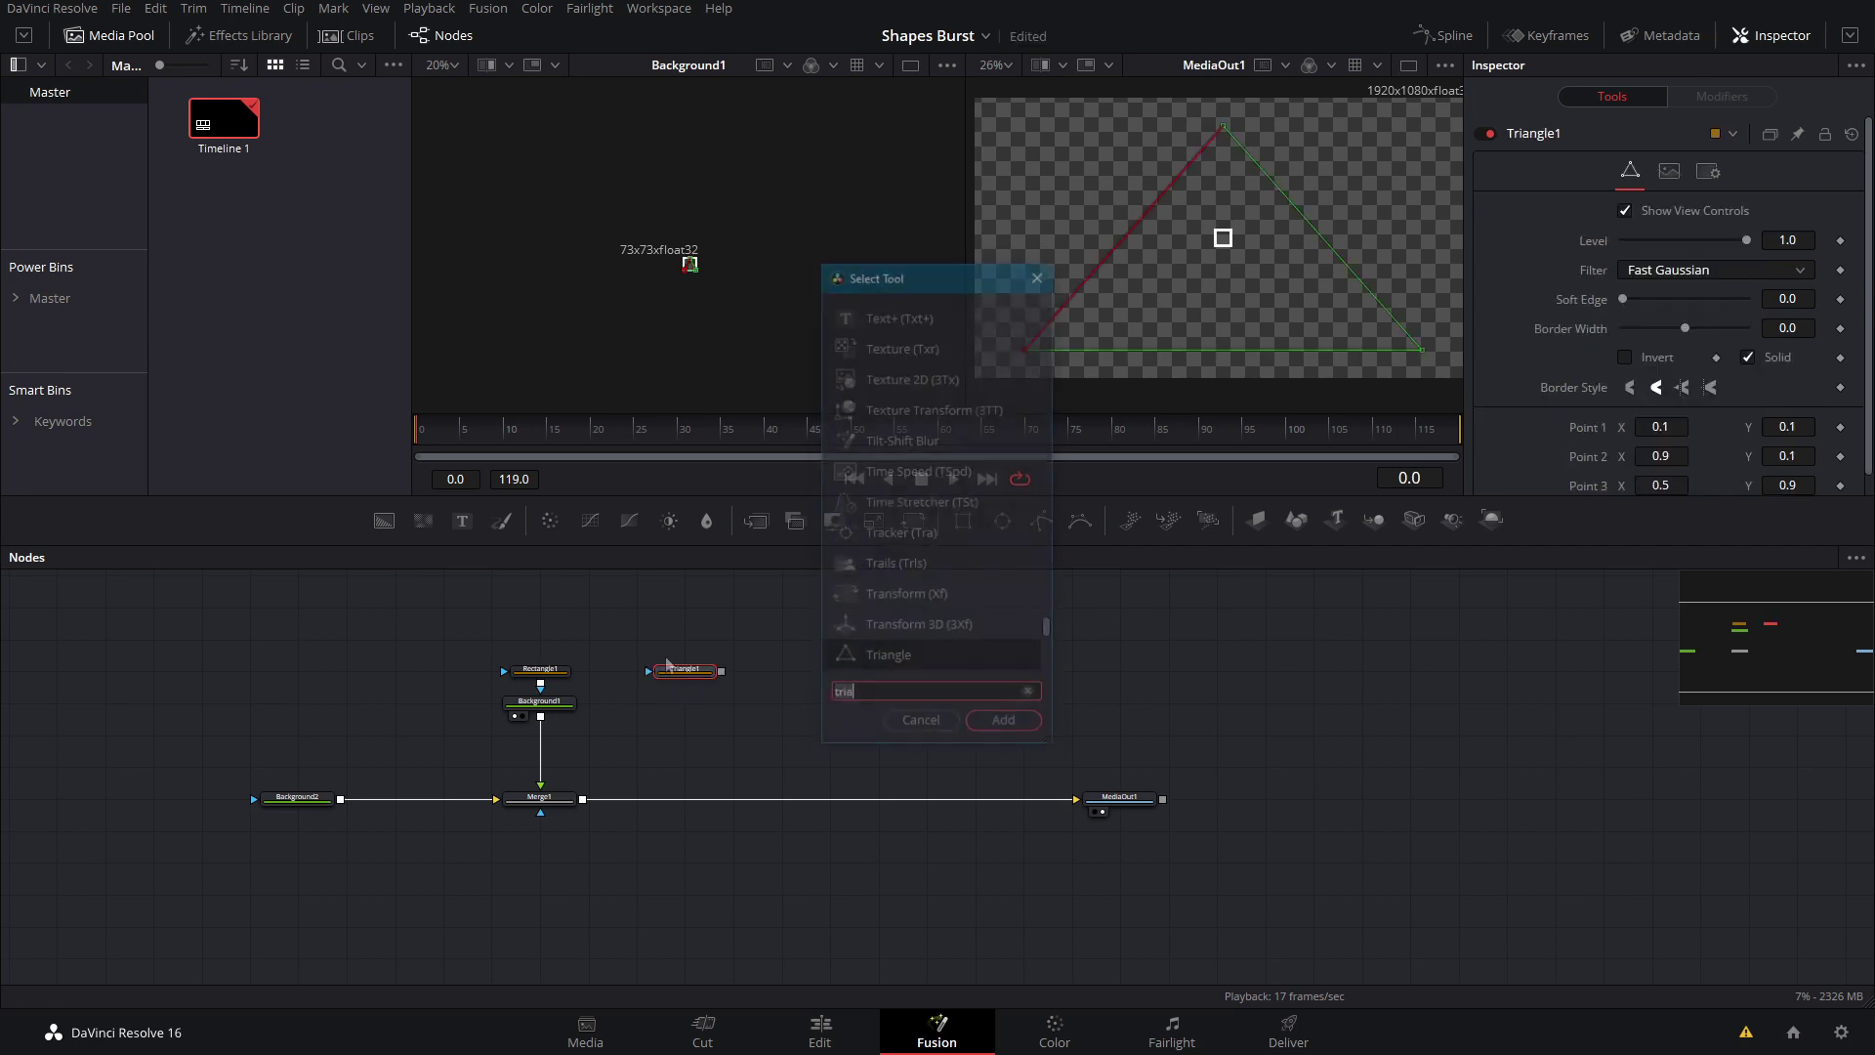
pyautogui.write('ba')
pyautogui.press('Return')
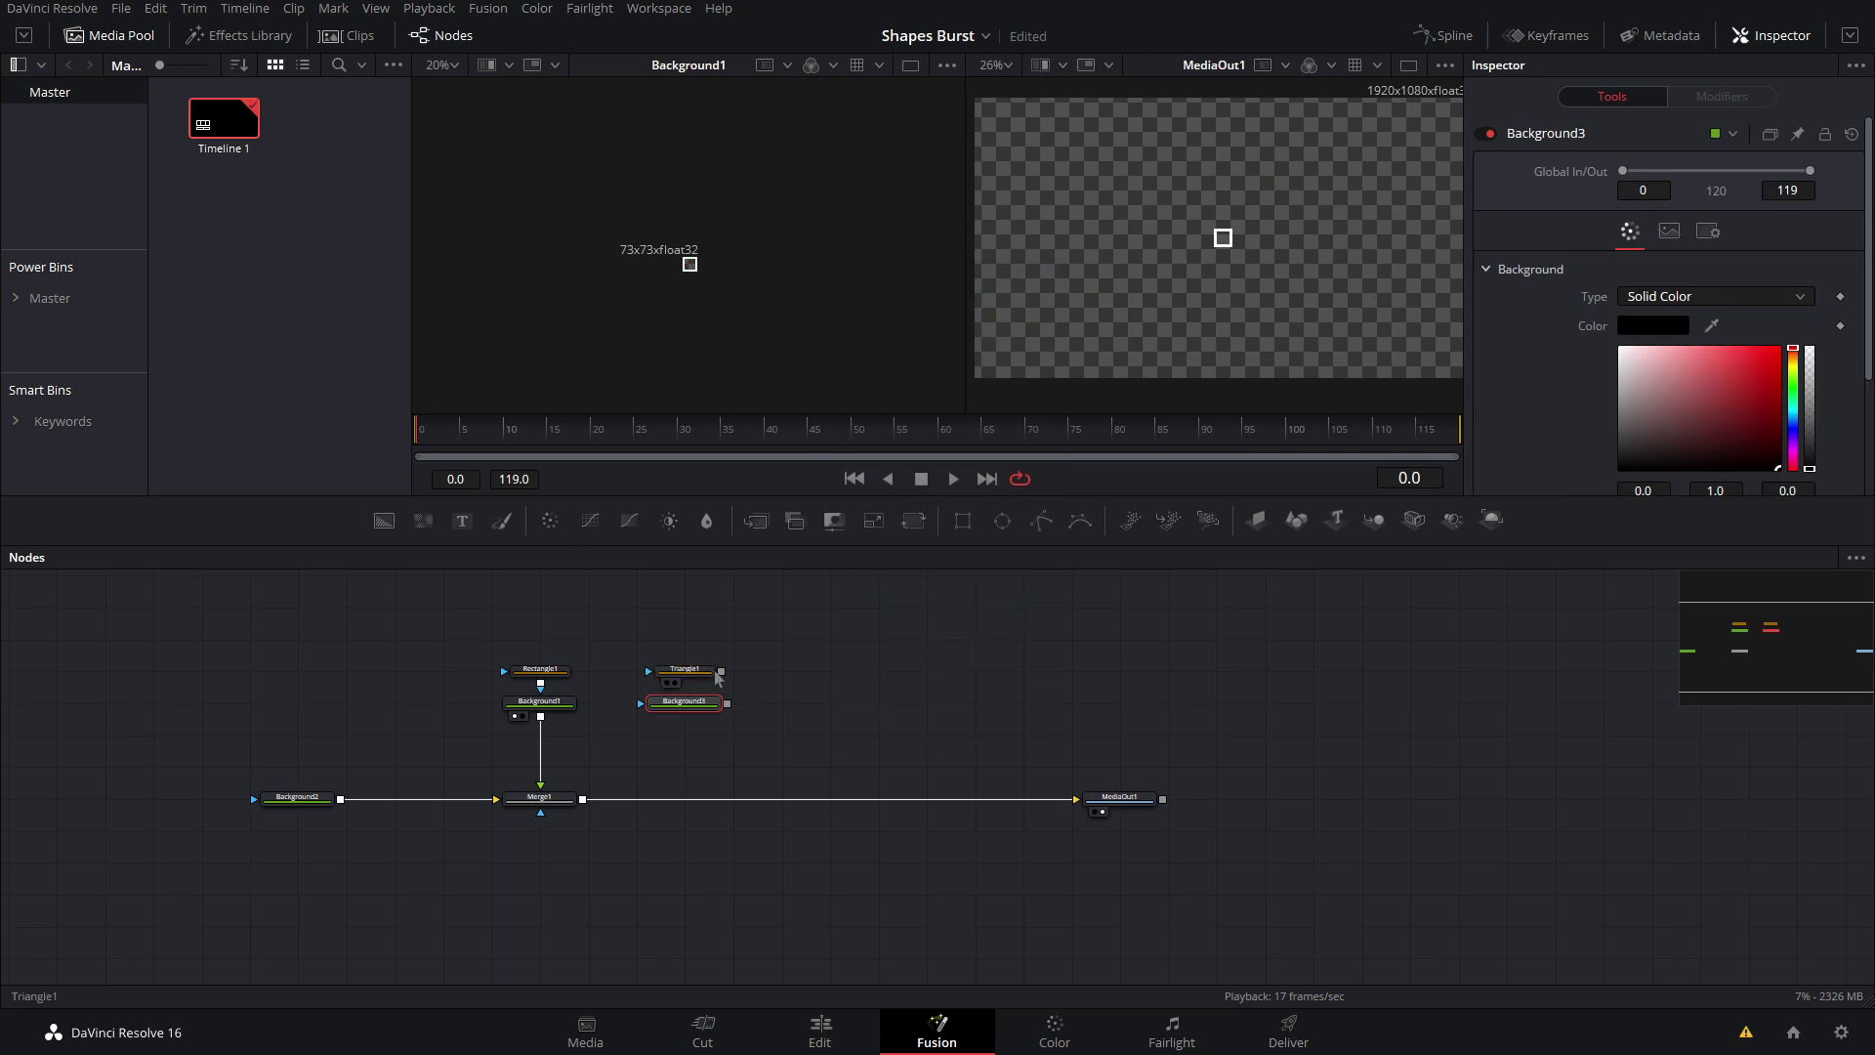
pyautogui.moveTo(722, 671); pyautogui.dragTo(705, 699)
pyautogui.press('1')
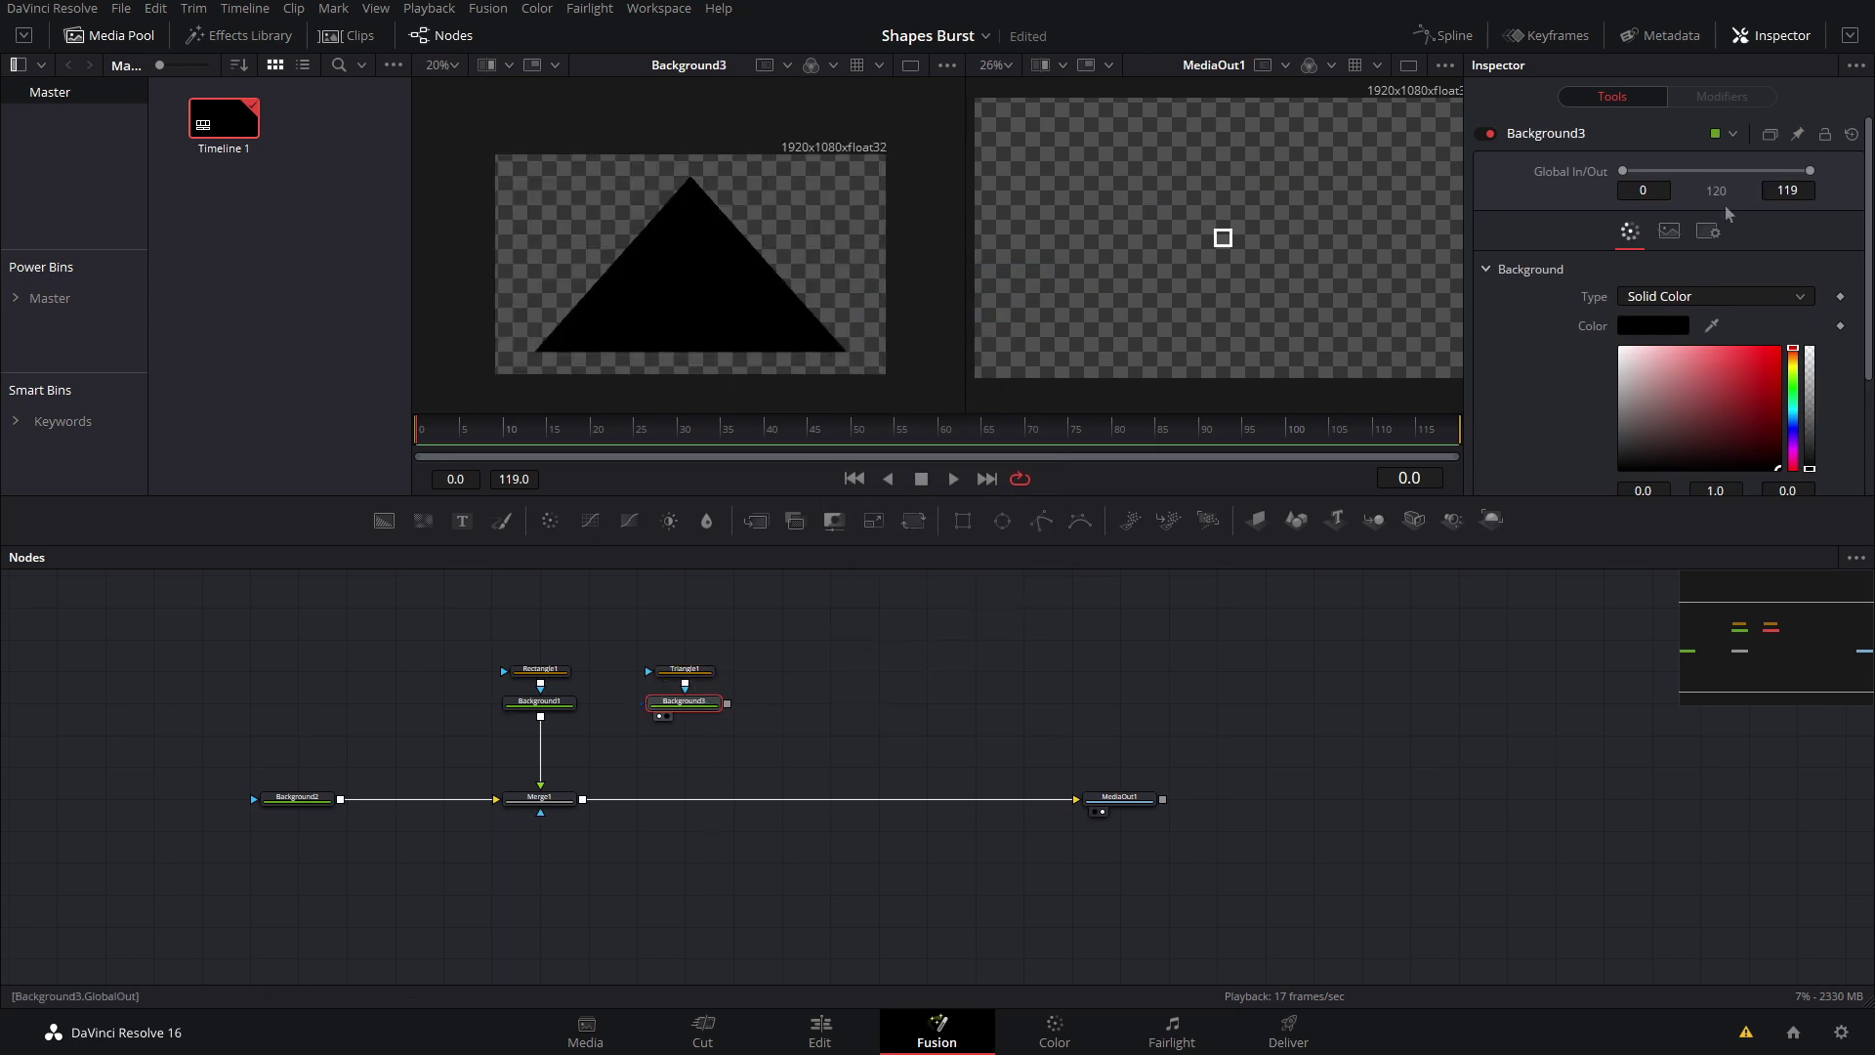
# With Auto Resolution turned off for Background3, link its height to its width and set the width to about 1323
pyautogui.click(1667, 242)
pyautogui.click(1625, 423)
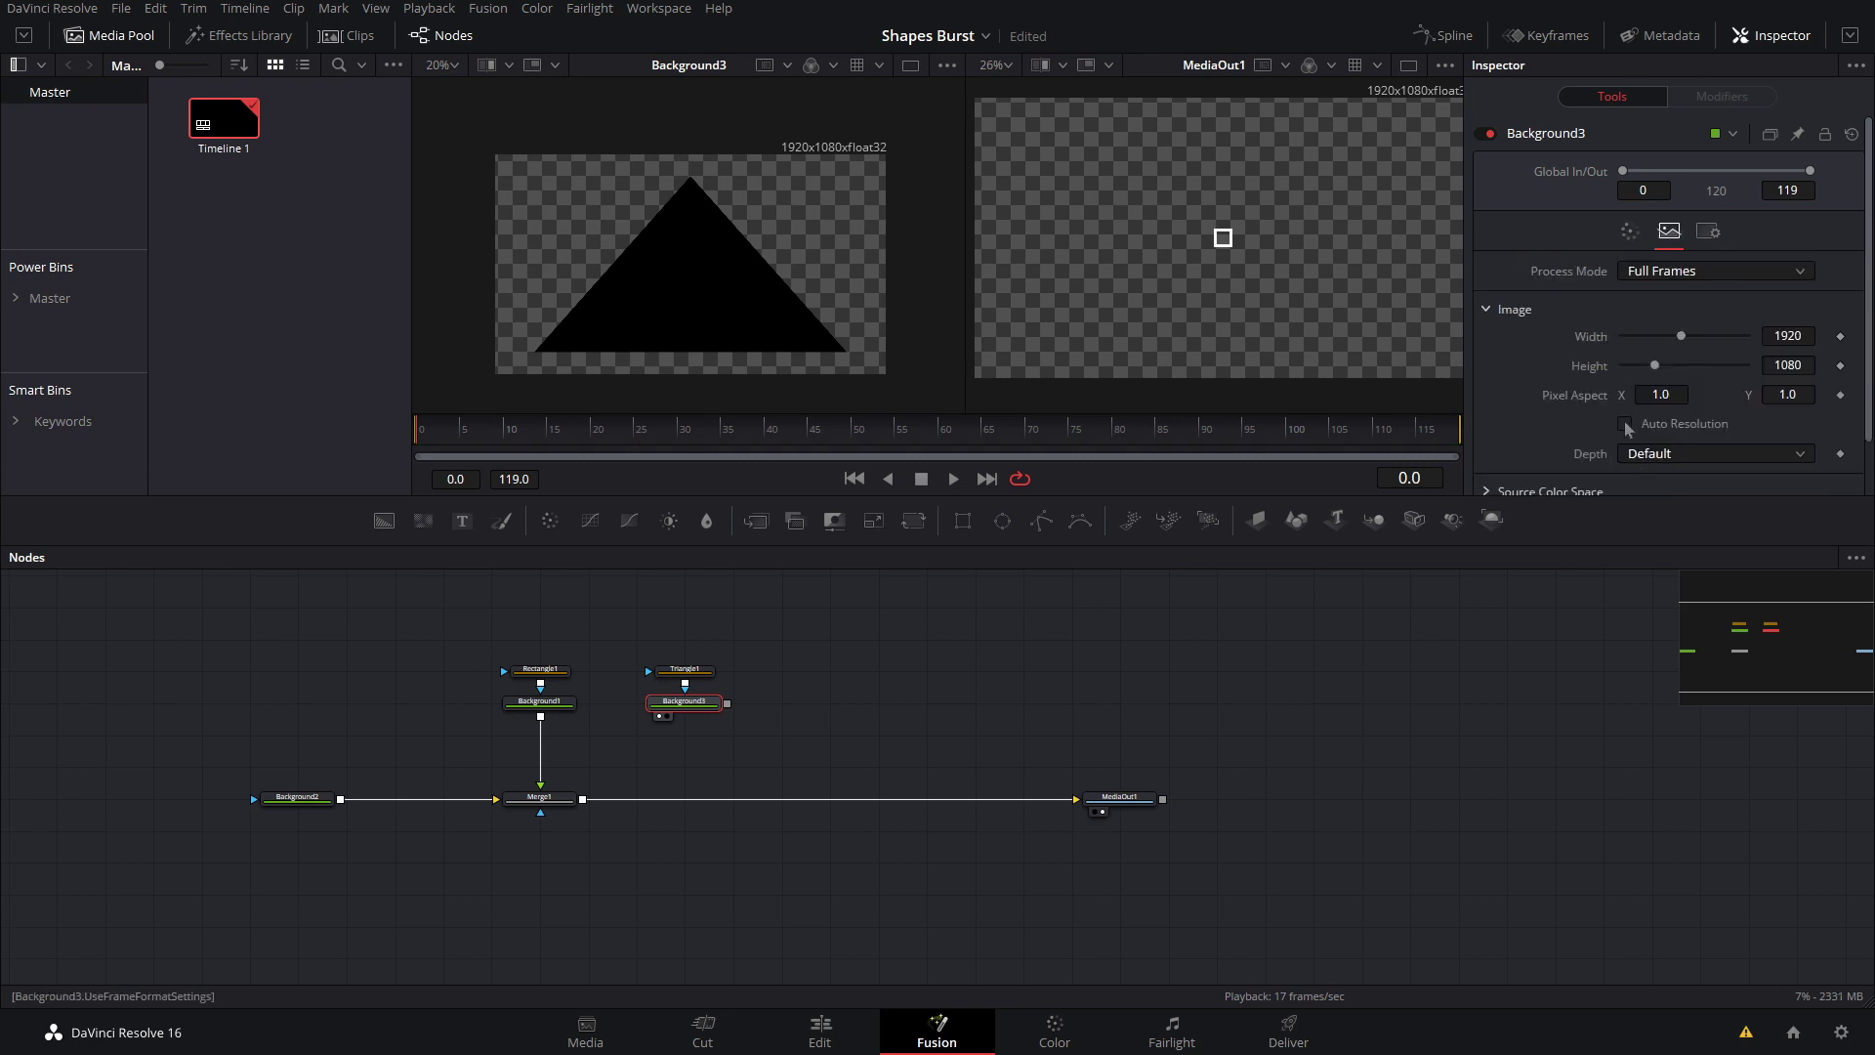
pyautogui.rightClick(1602, 379)
pyautogui.click(1660, 231)
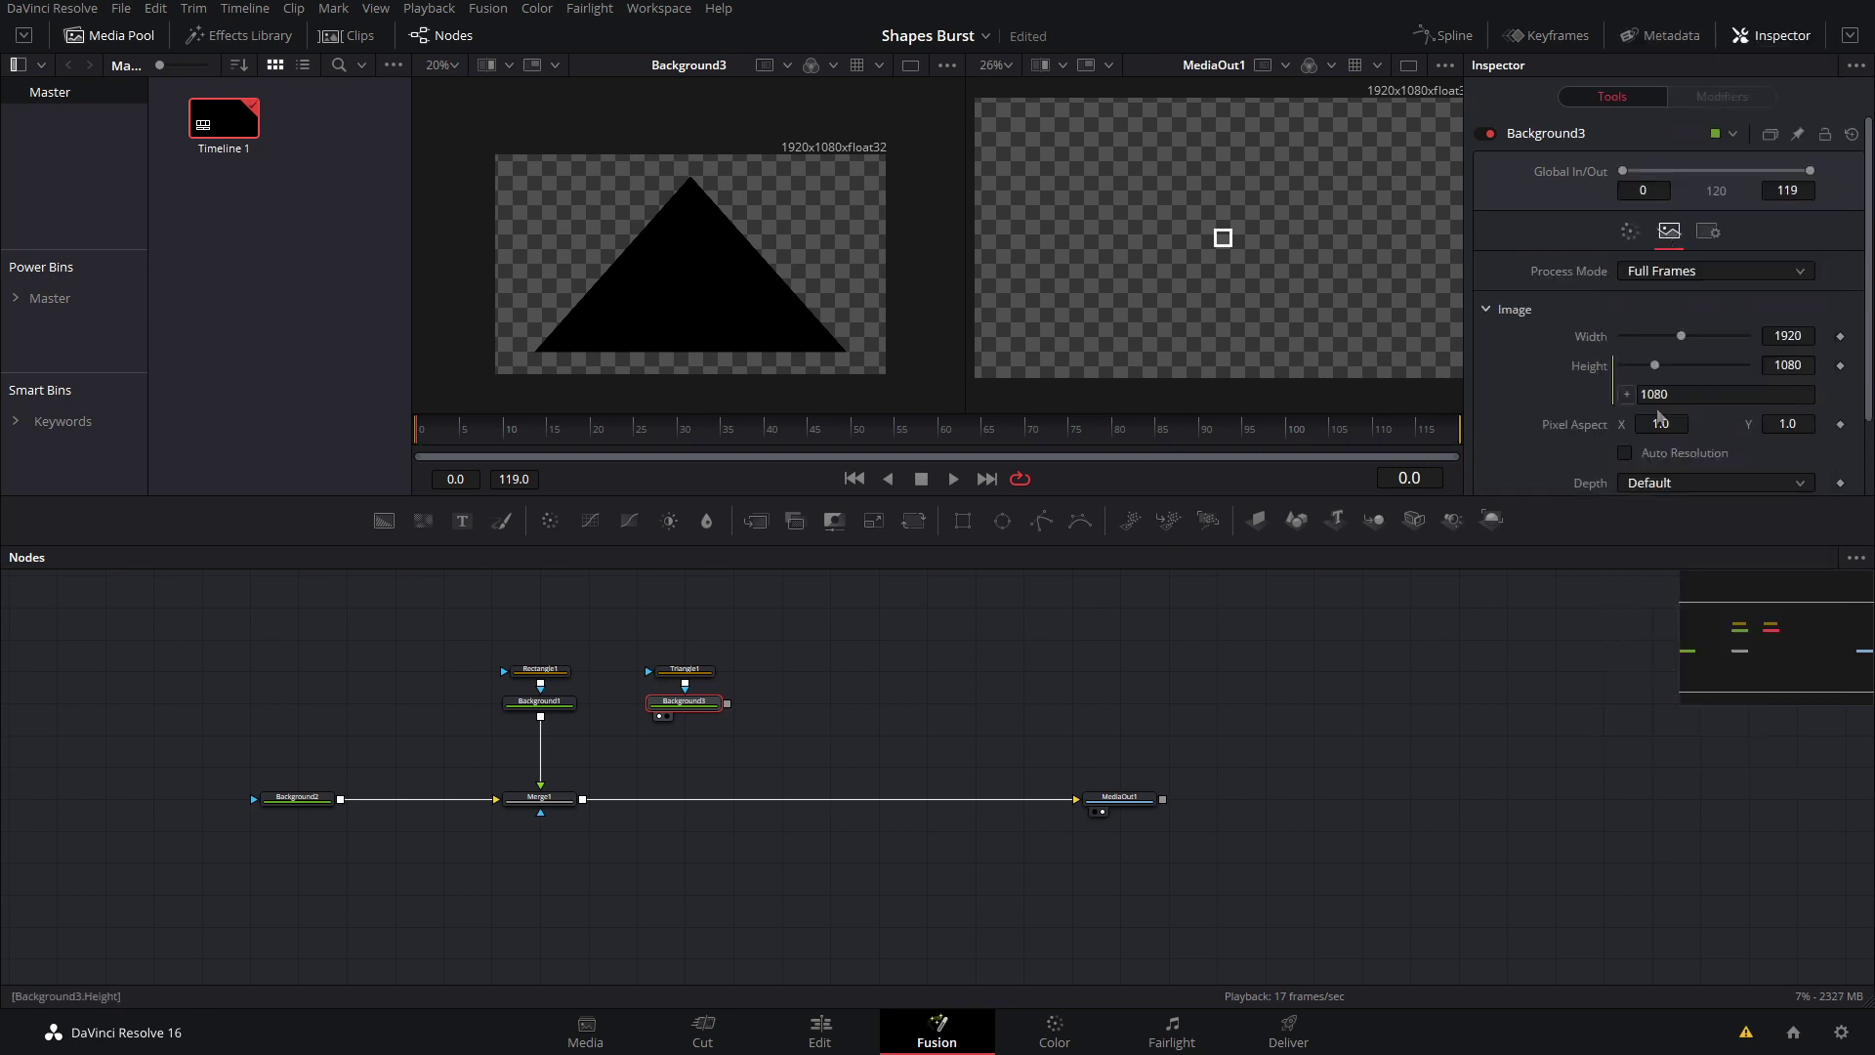
pyautogui.moveTo(1627, 395); pyautogui.dragTo(1674, 371)
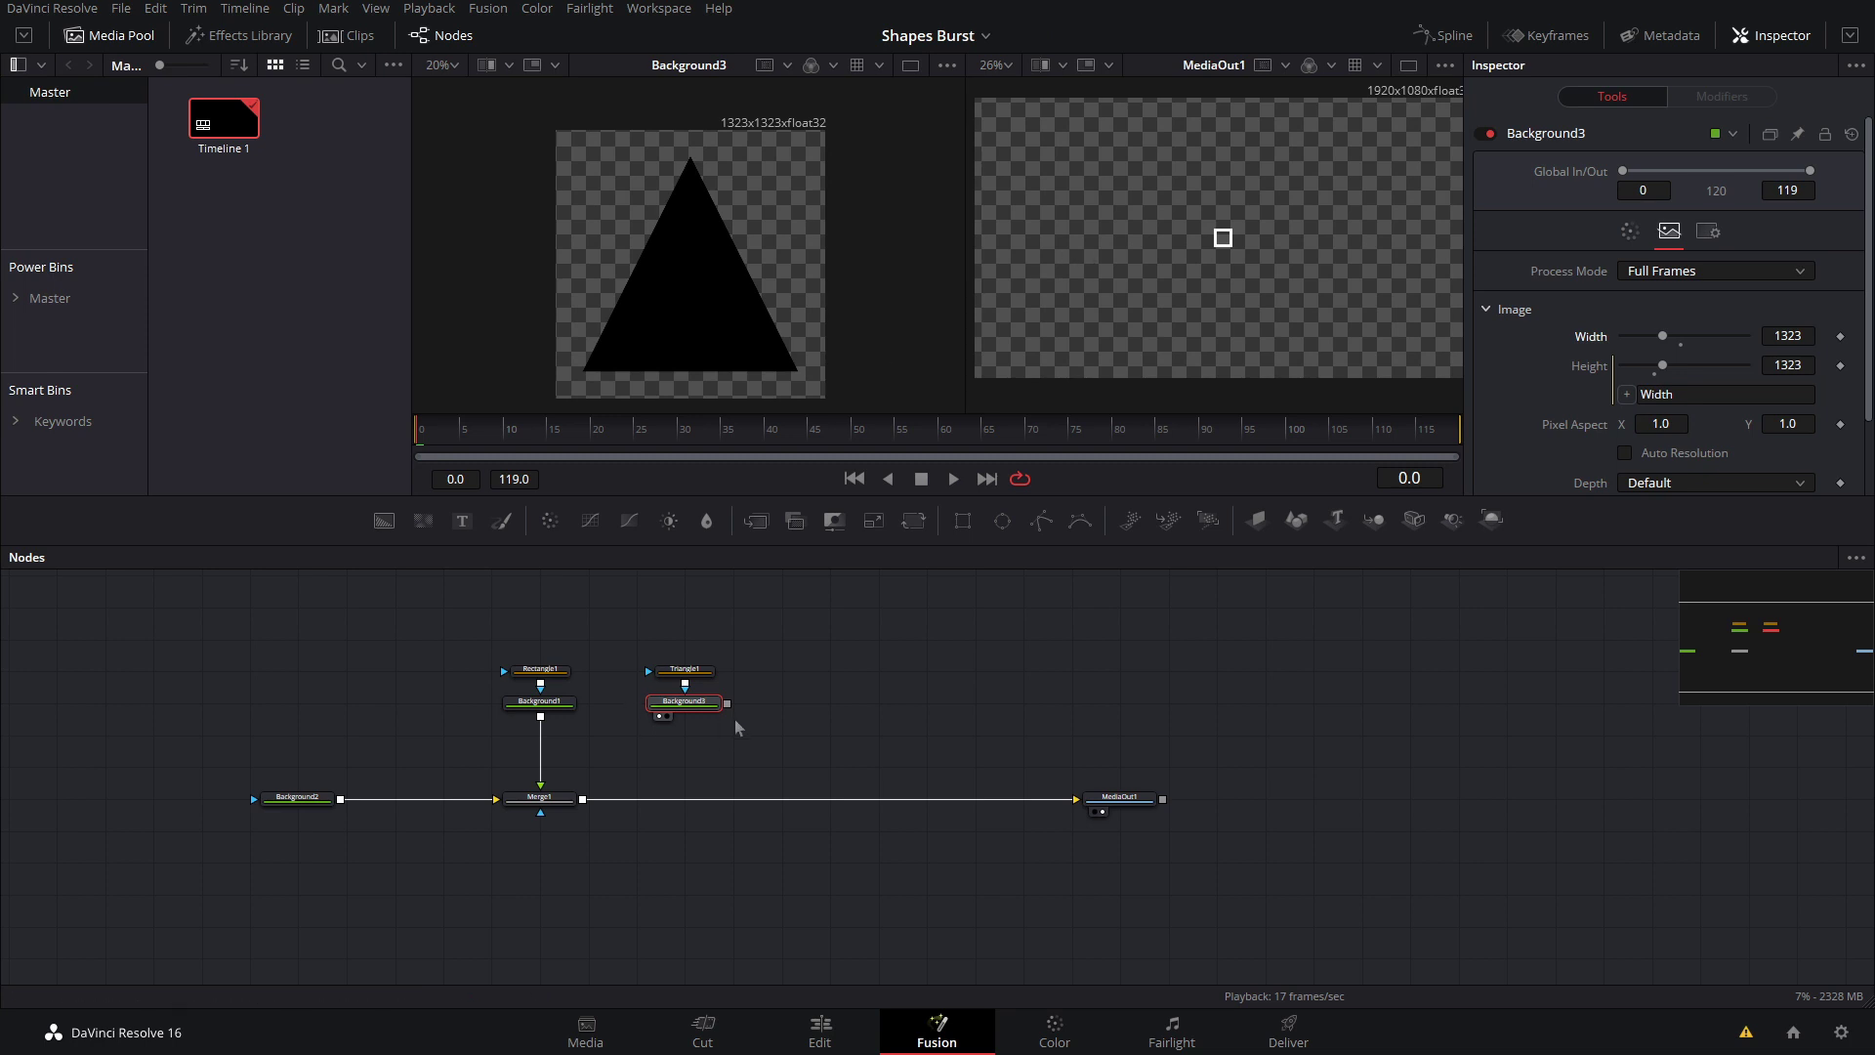
# Set Background3's width to 73 to match Background1's image size
pyautogui.click(547, 702)
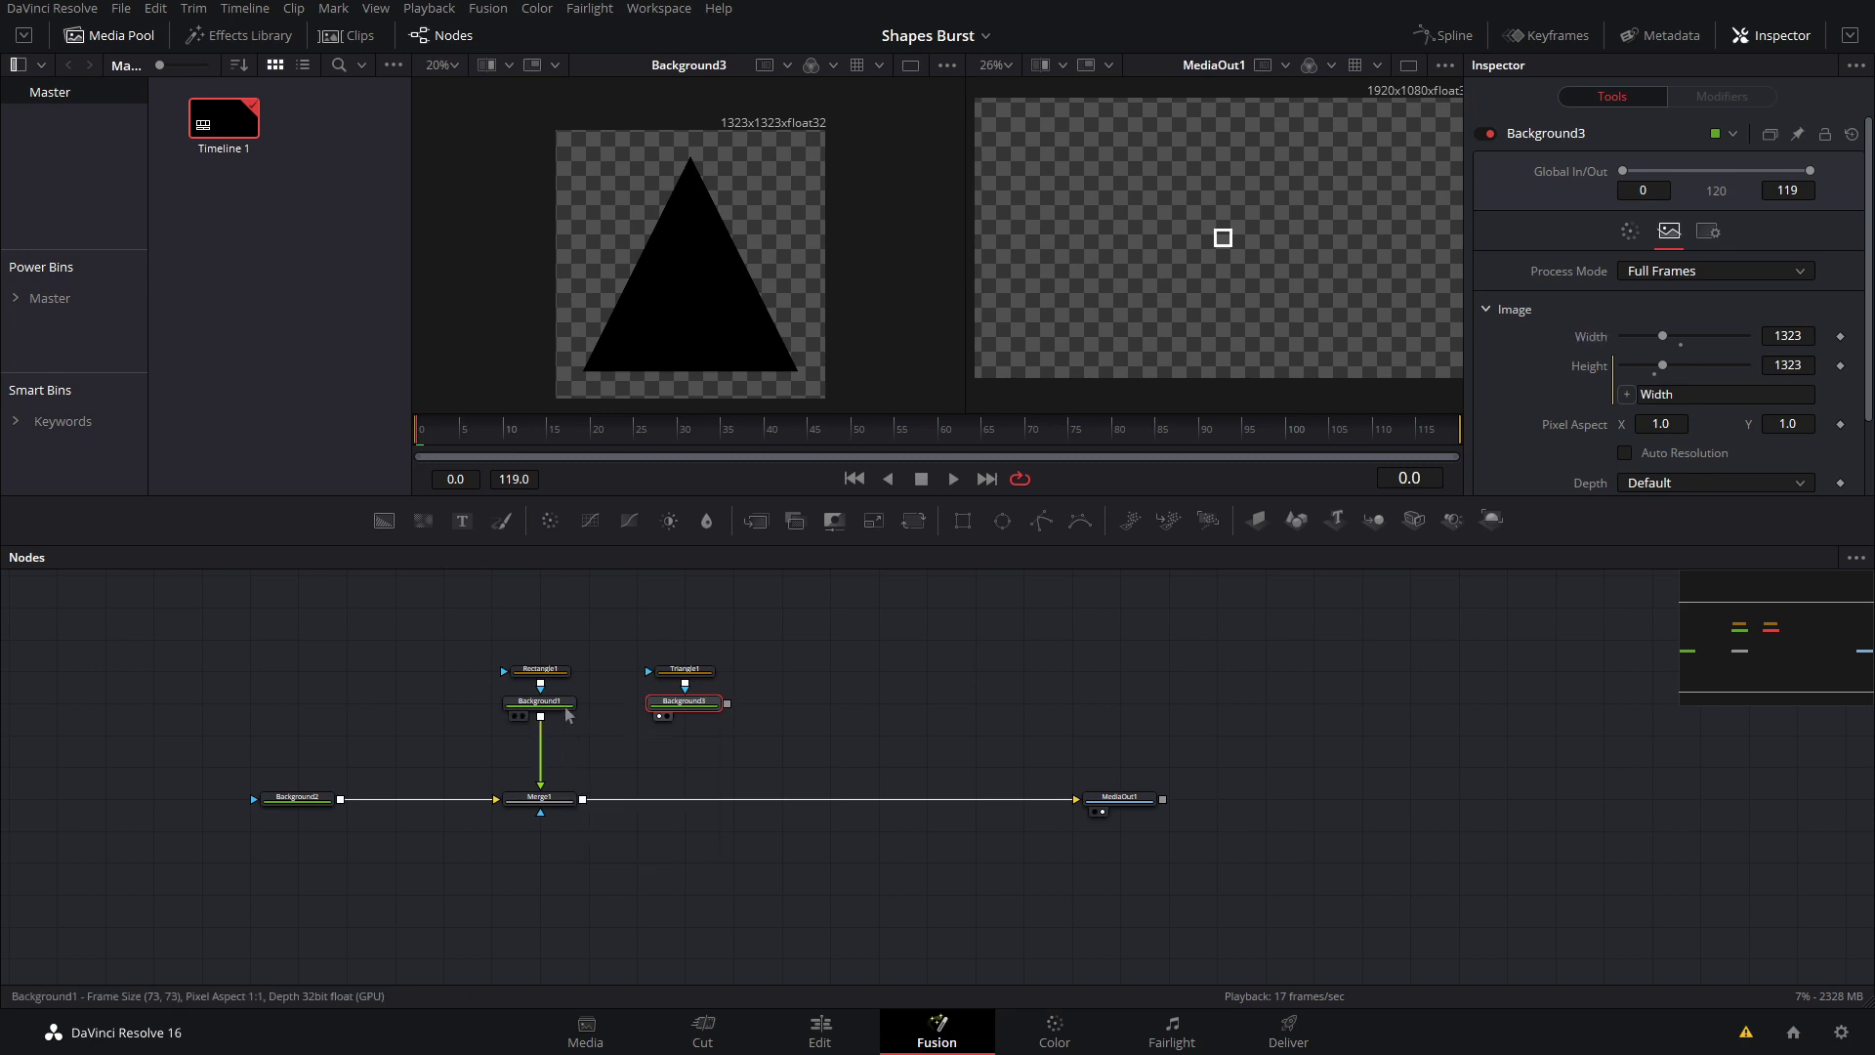
pyautogui.click(1669, 231)
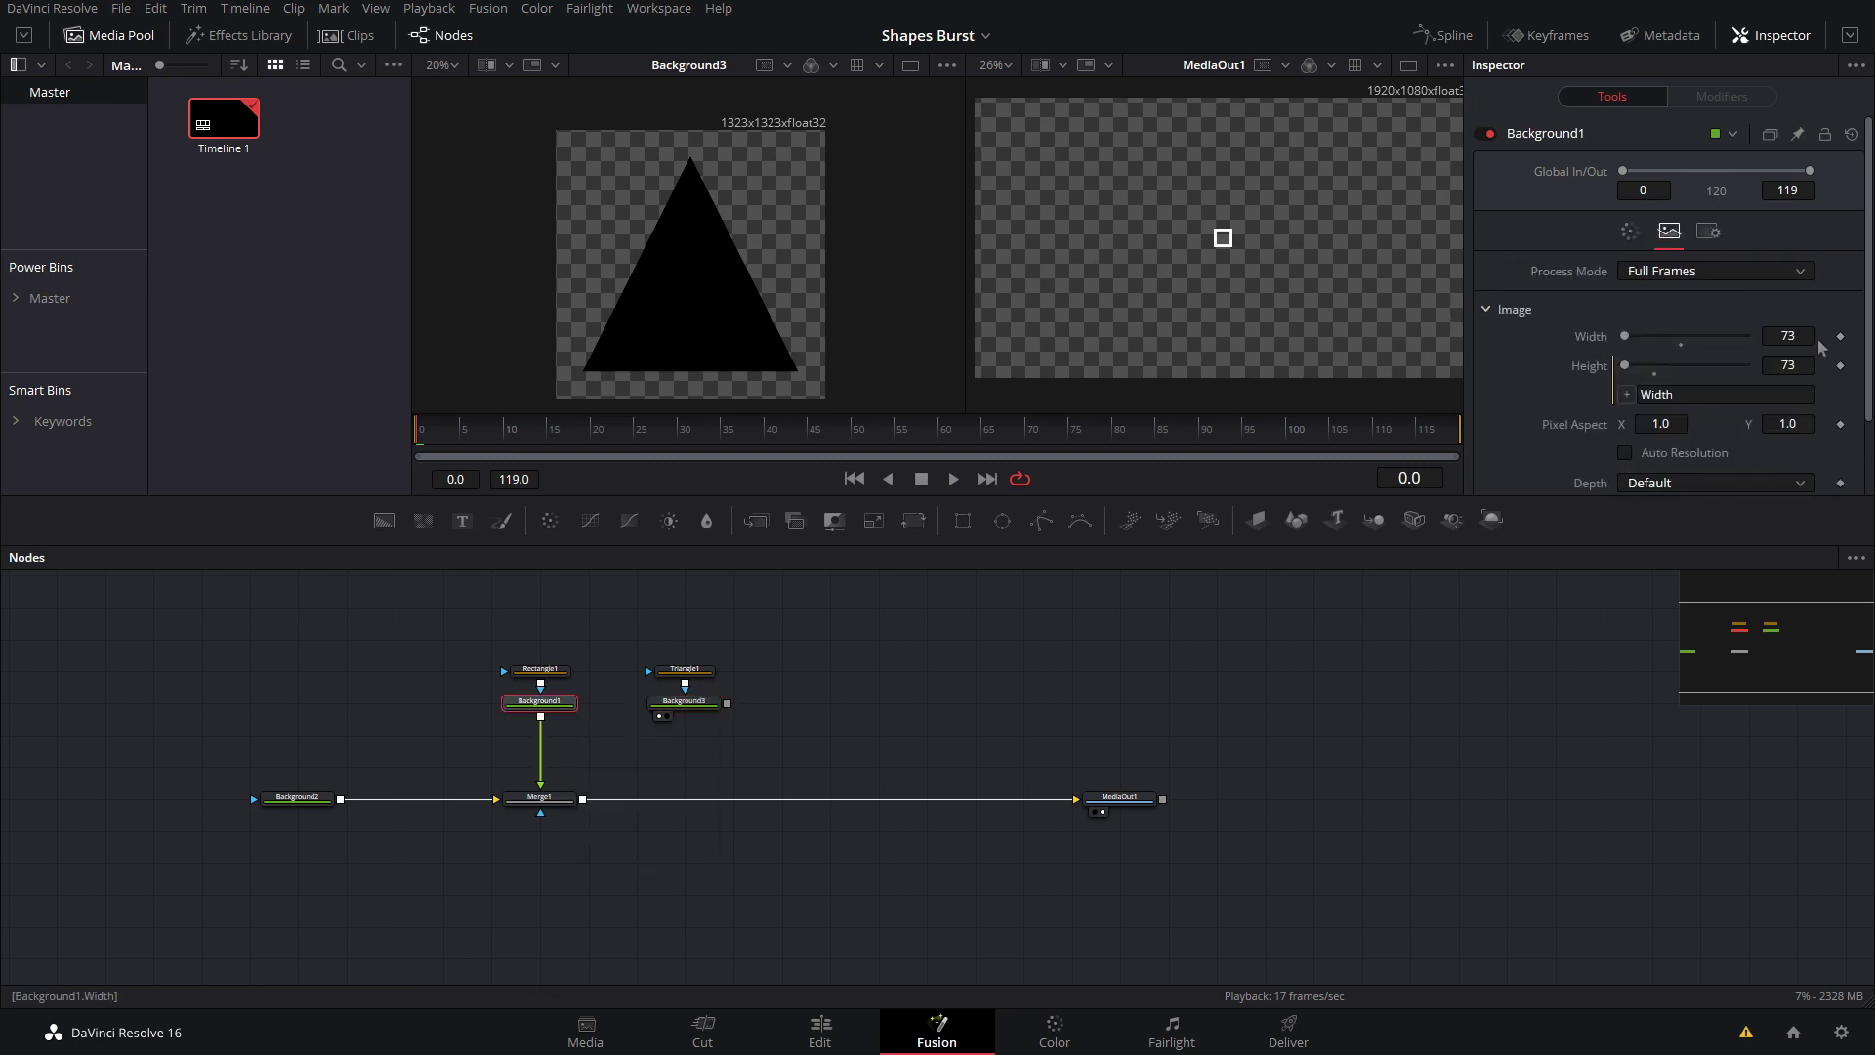
pyautogui.click(683, 702)
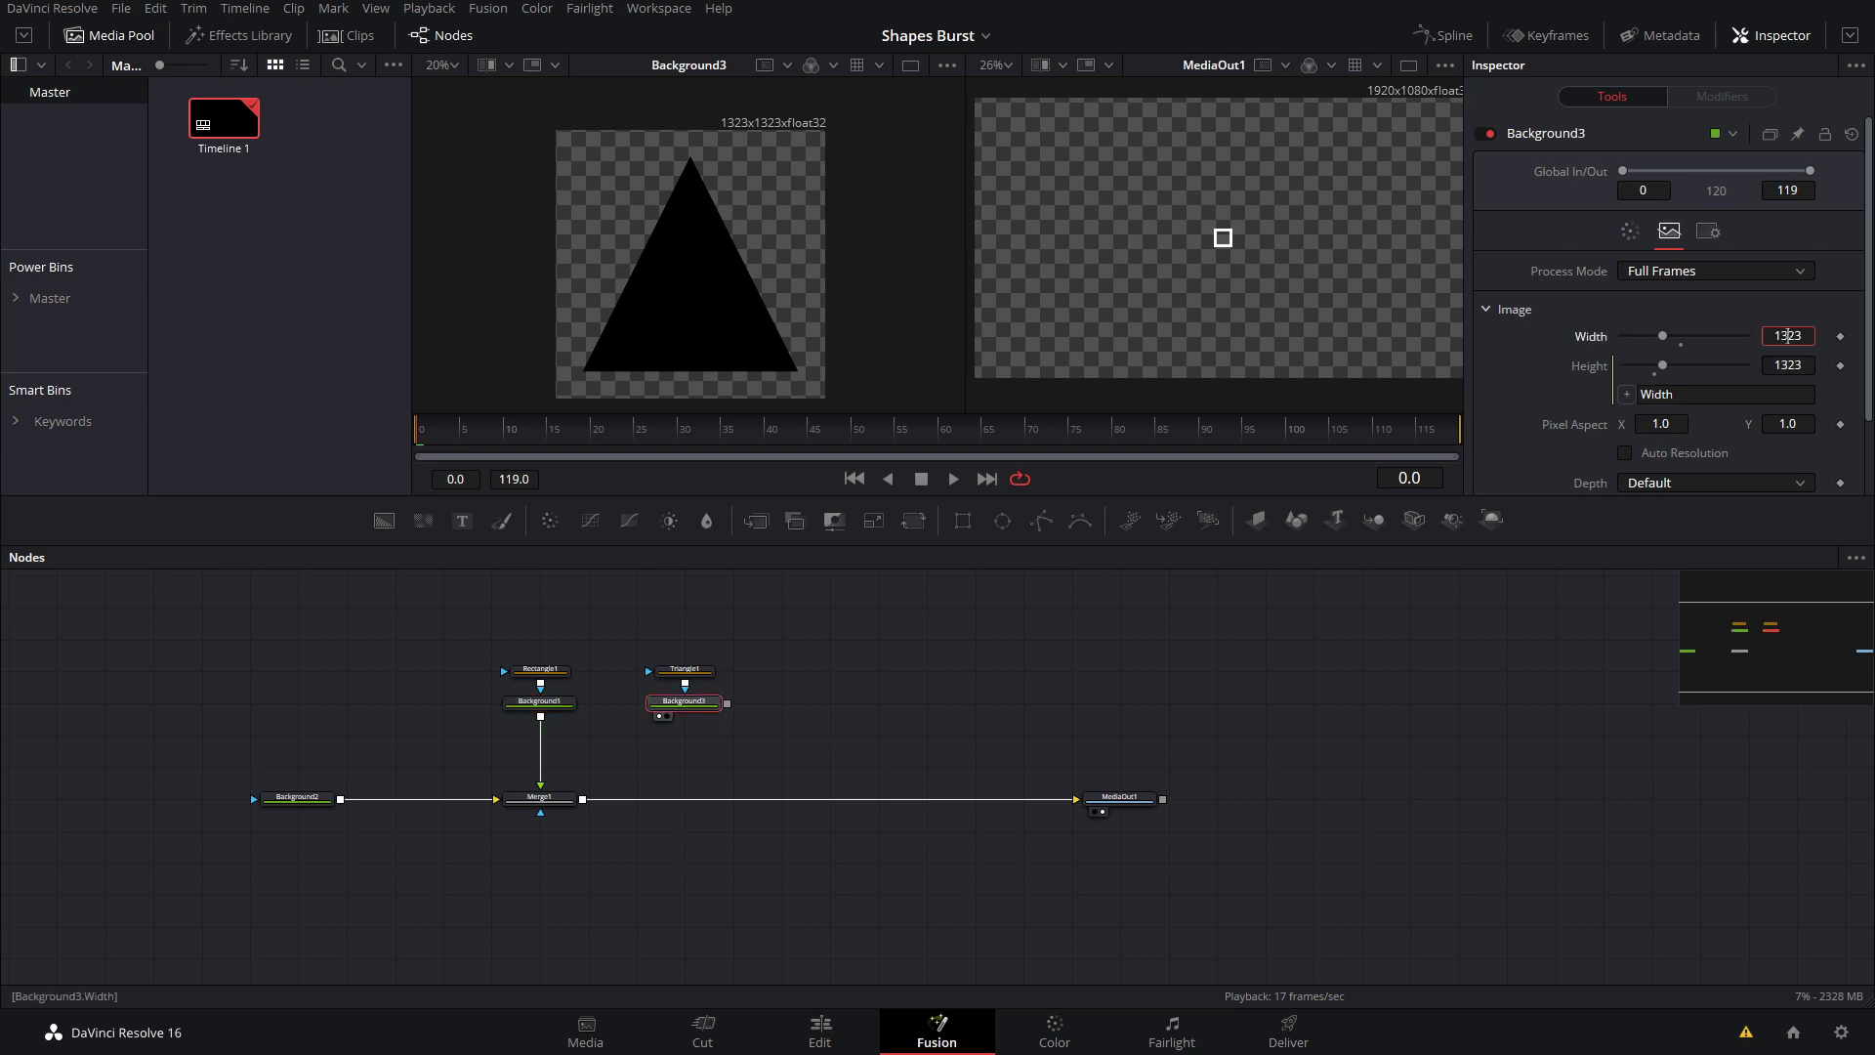
pyautogui.click(1788, 335)
pyautogui.write('73')
pyautogui.press('Return')
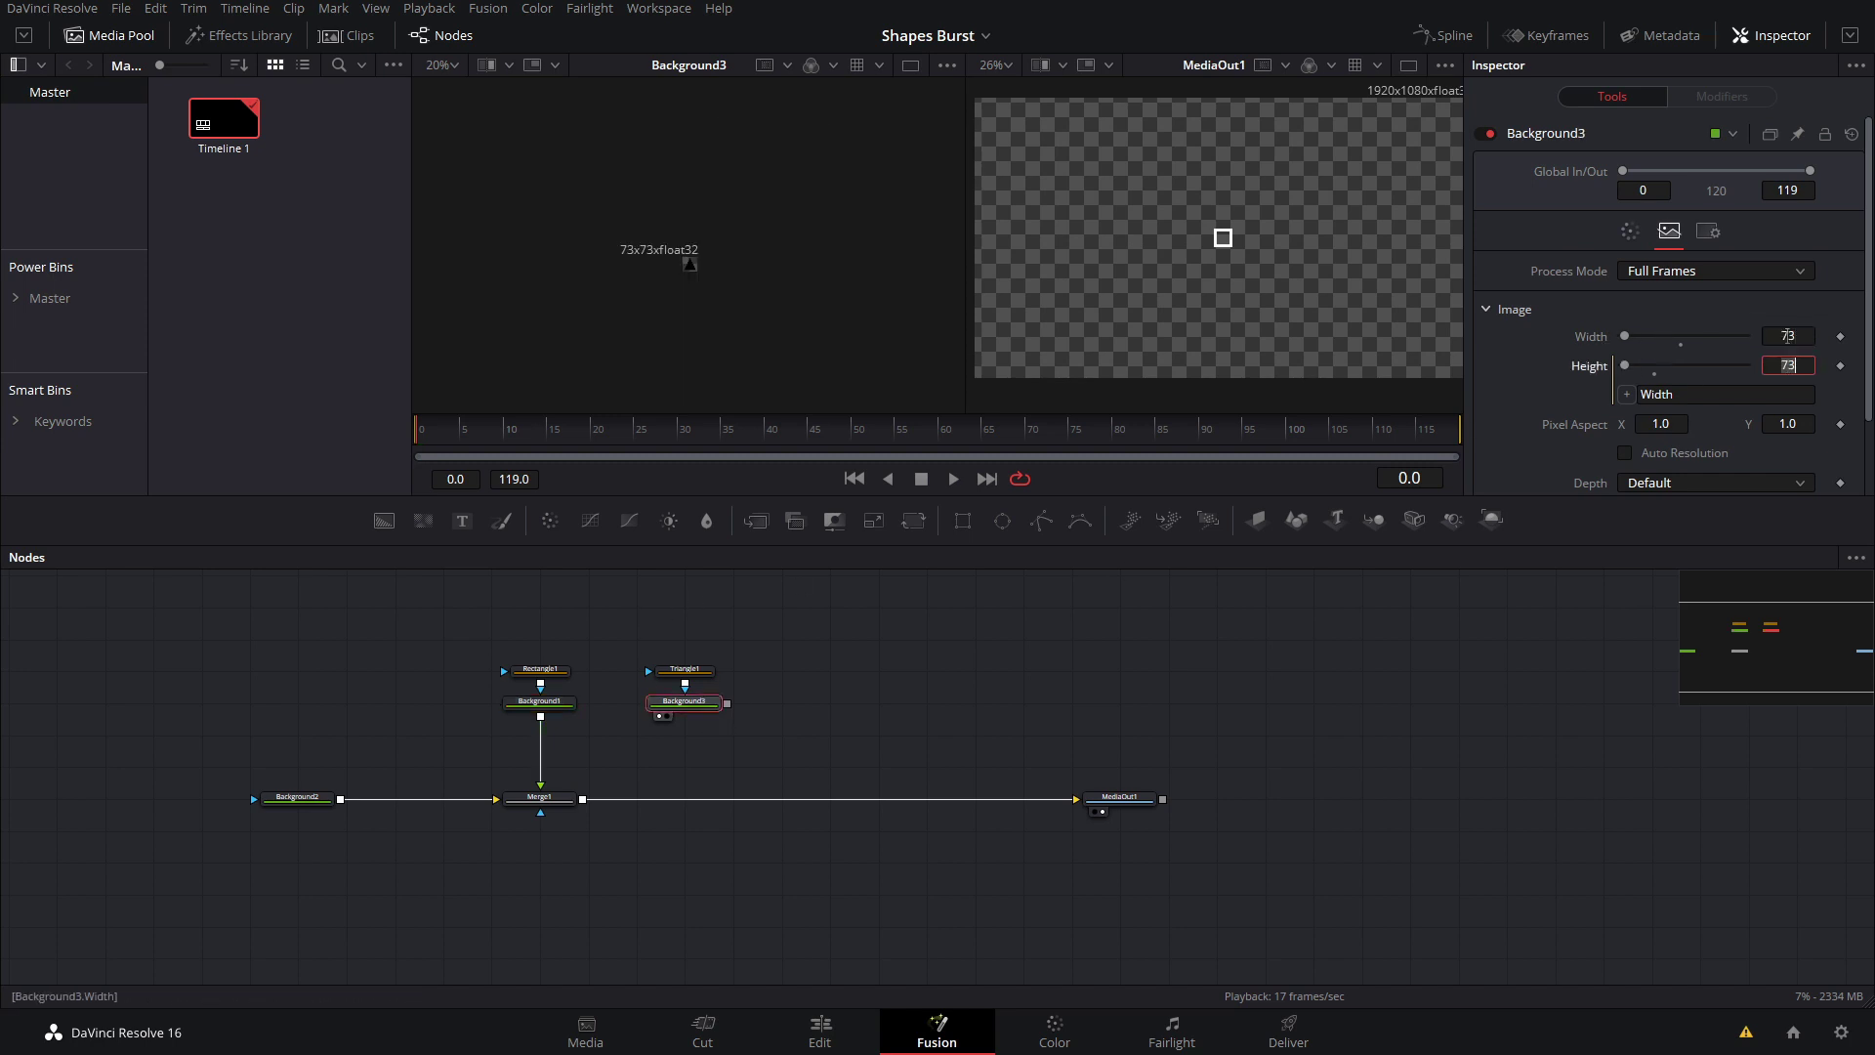
# Merge Background3 over Merge1's output so the triangle appears on top of the square before MediaOut1
pyautogui.moveTo(728, 703); pyautogui.dragTo(592, 797)
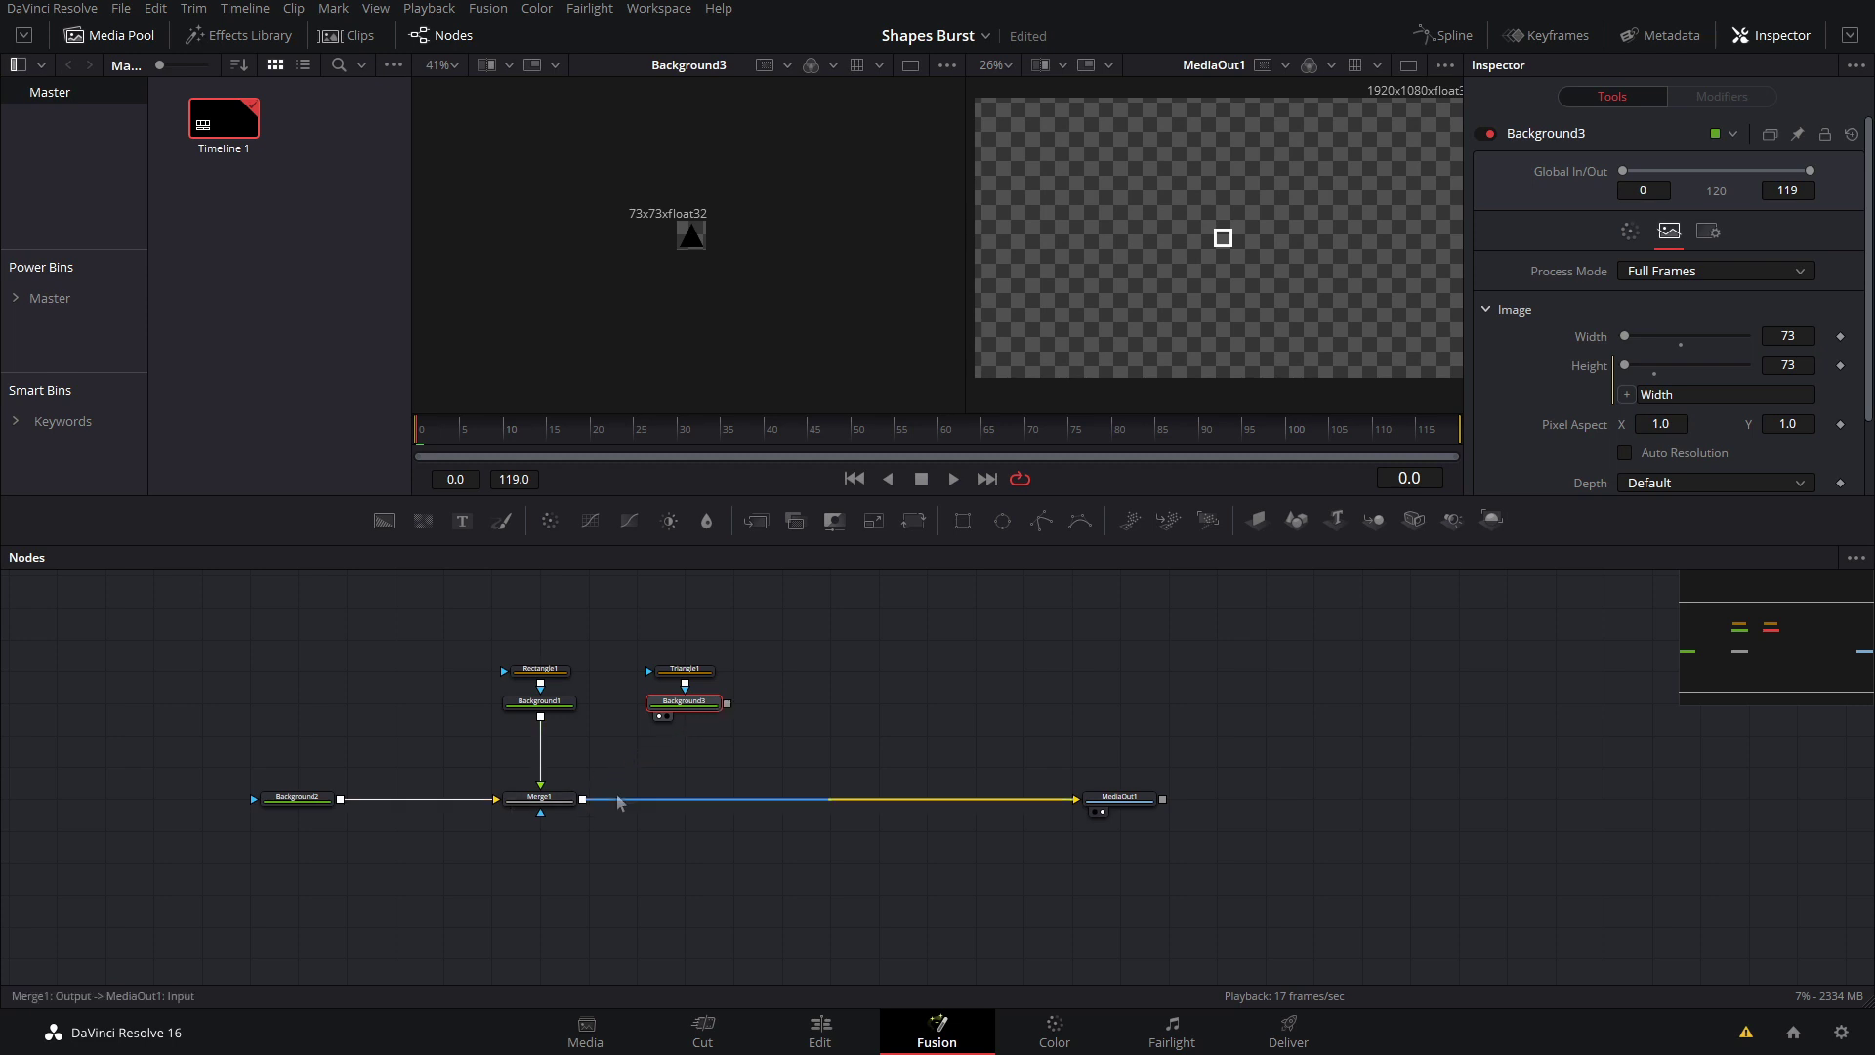
pyautogui.moveTo(727, 703); pyautogui.dragTo(586, 801)
pyautogui.scroll(6, 1202, 179)
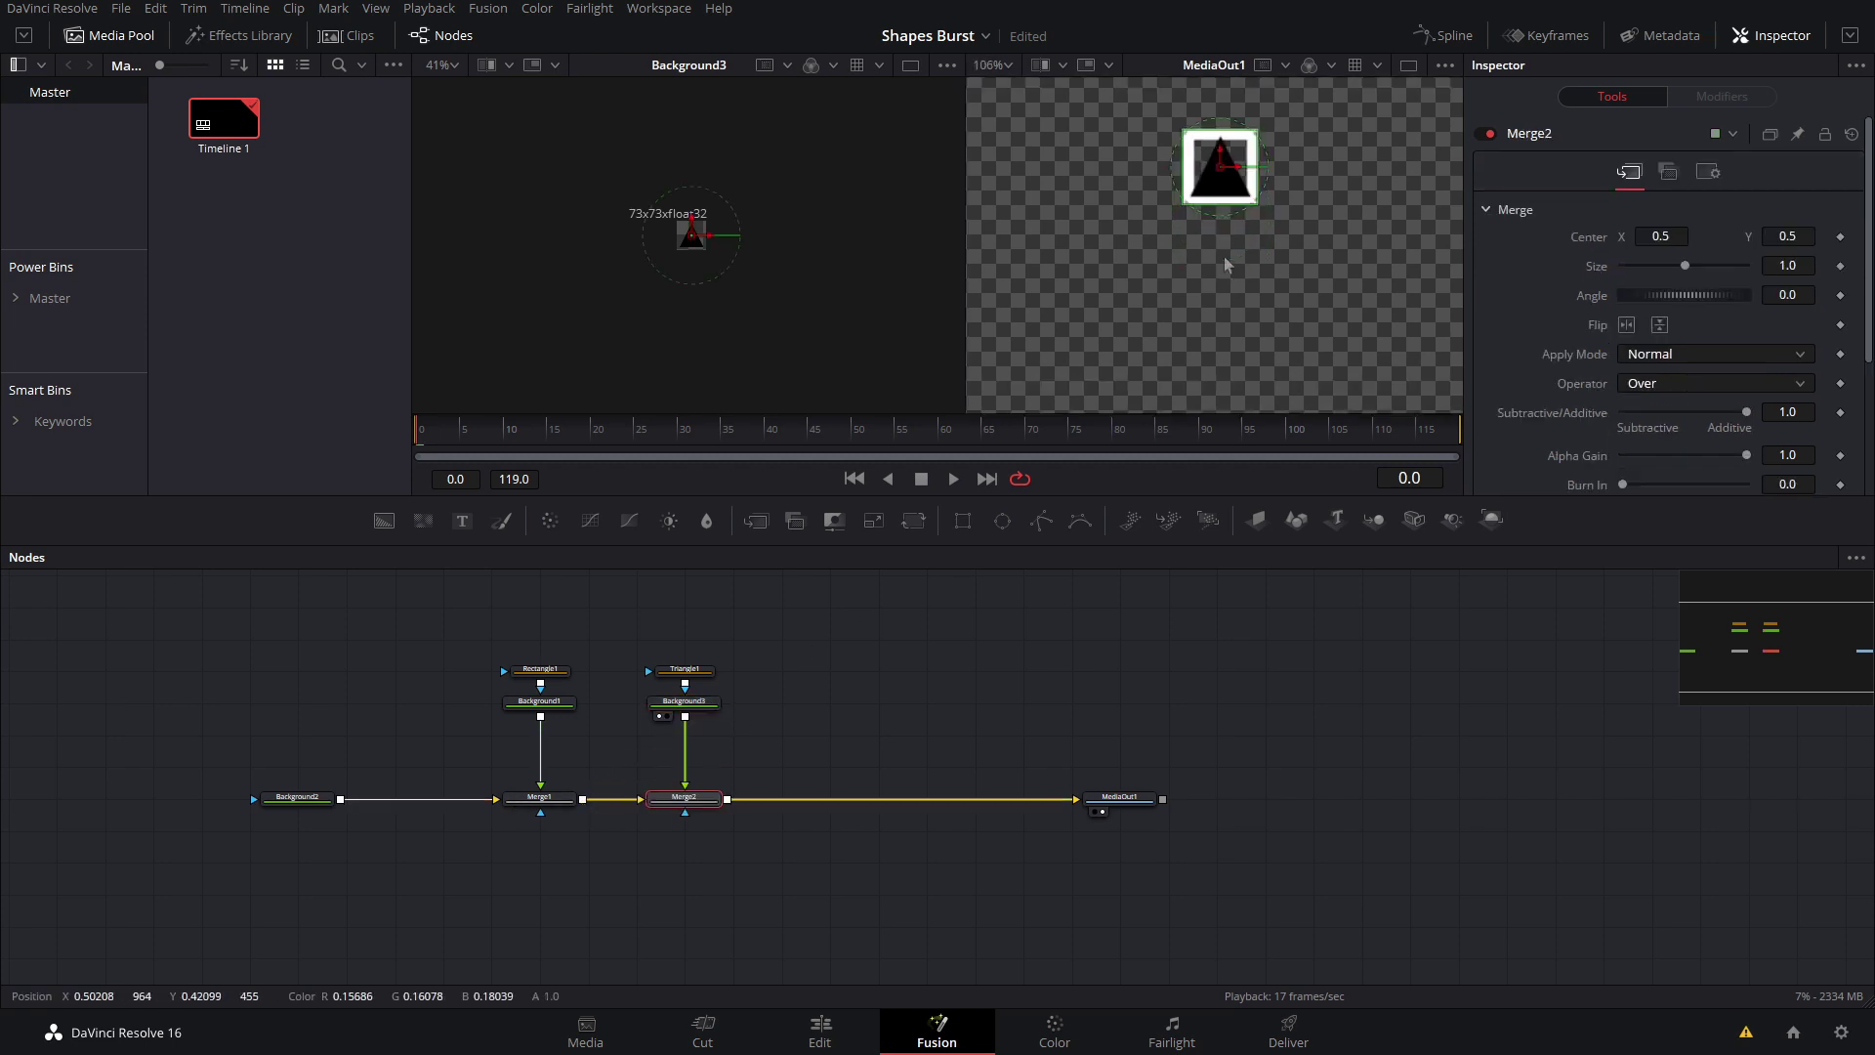
pyautogui.scroll(3, 1201, 179)
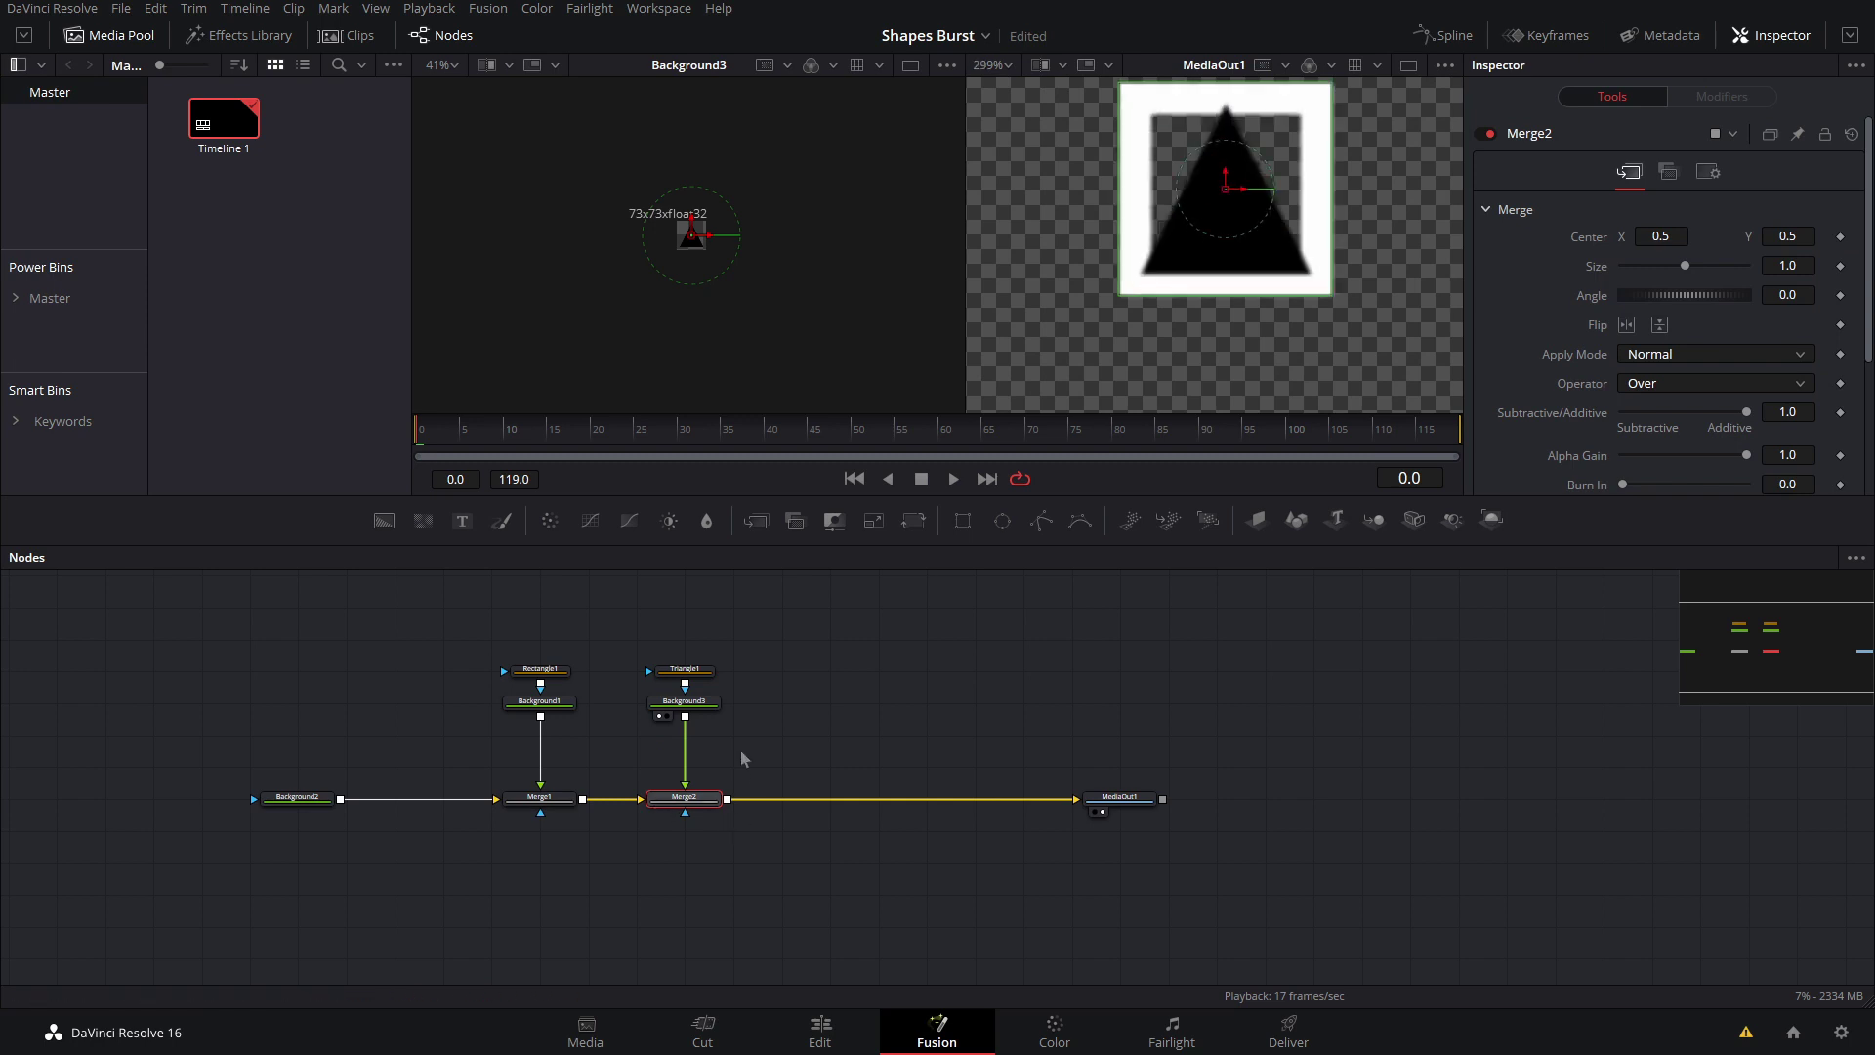
# Turn Triangle1 into an outline by disabling Solid, with a border width of about 0.195 and mitered corners
pyautogui.click(696, 671)
pyautogui.click(1748, 356)
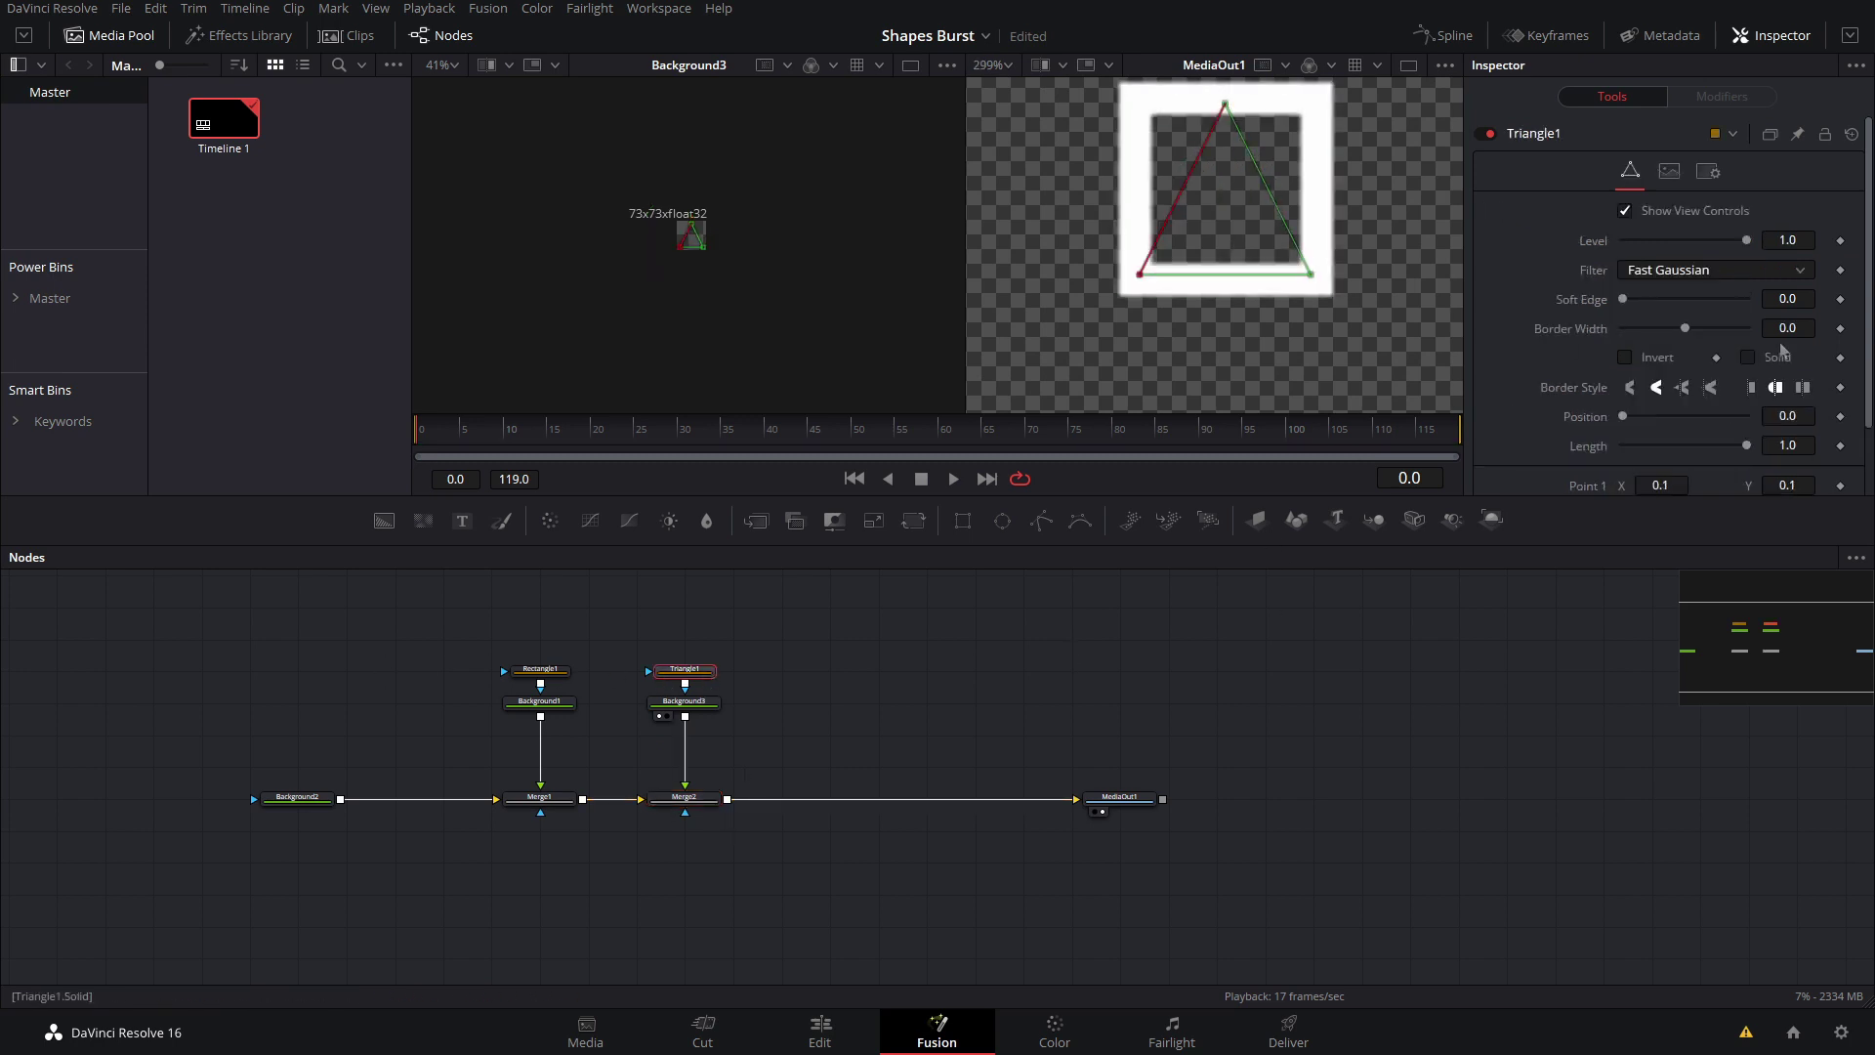
pyautogui.moveTo(1787, 328); pyautogui.dragTo(1745, 328)
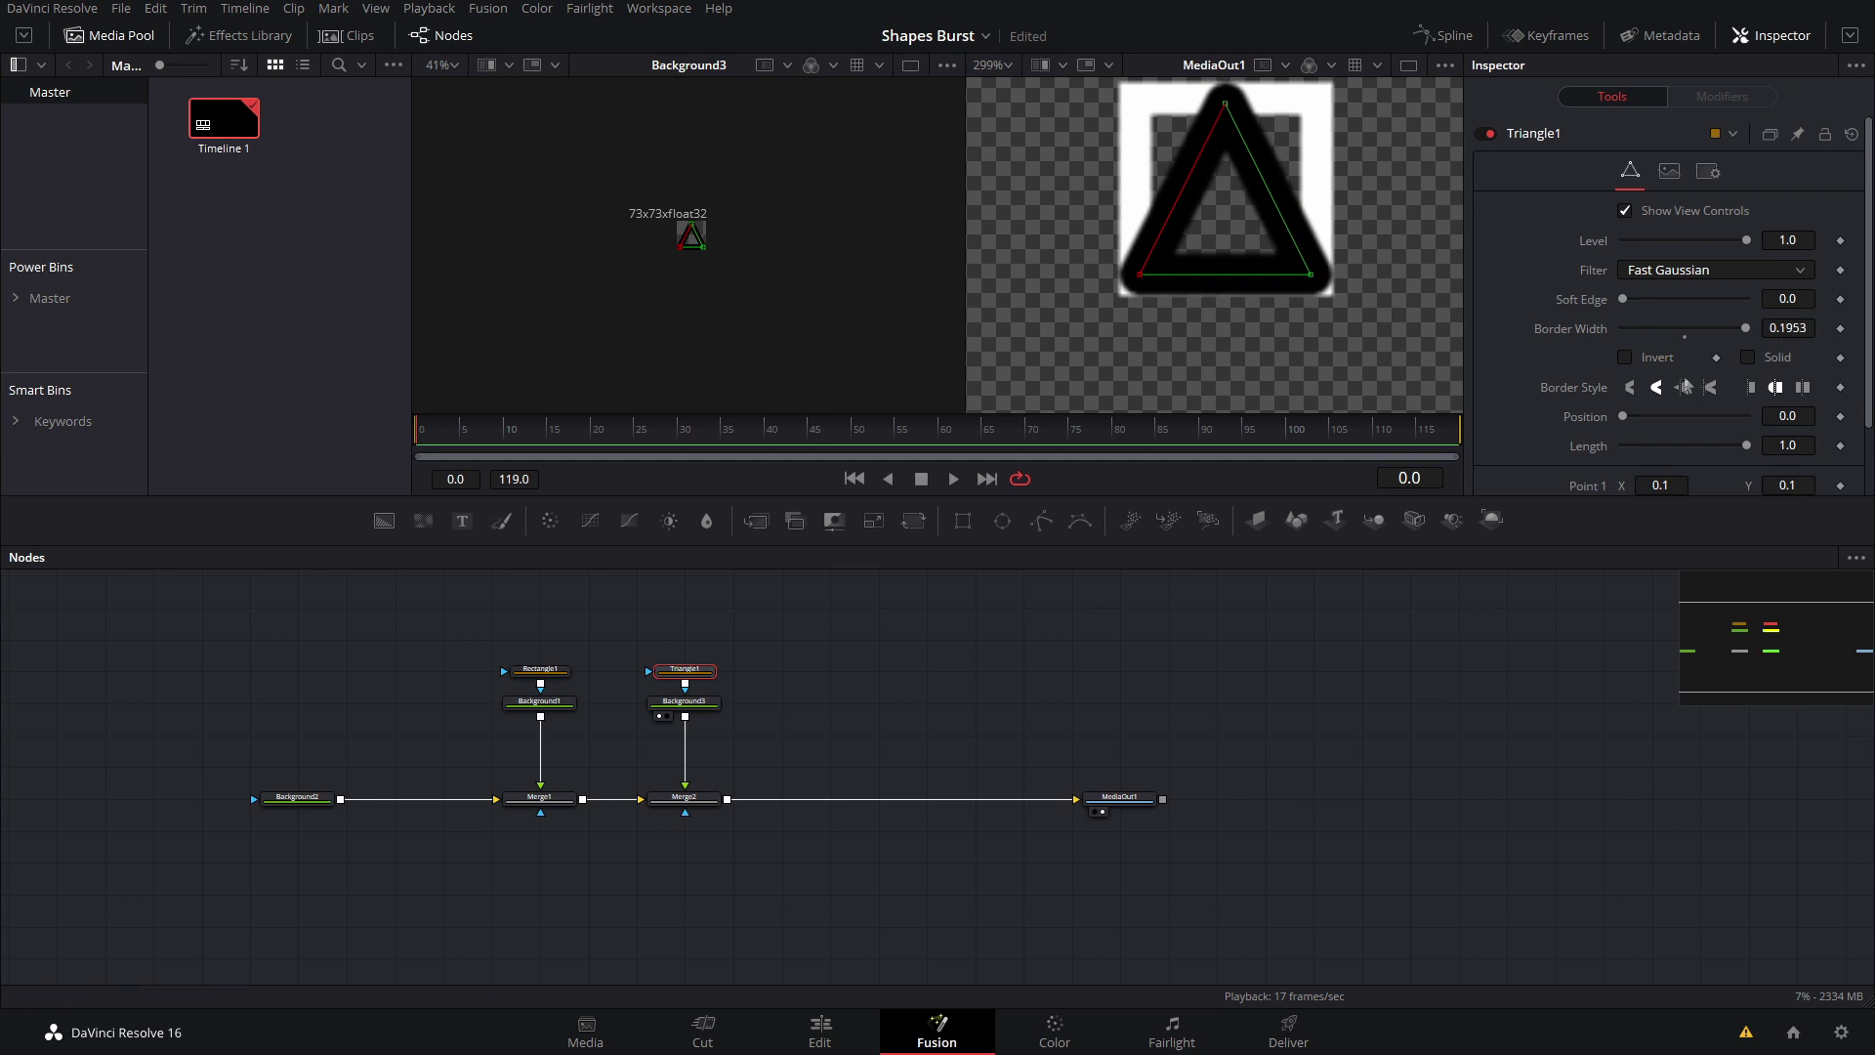
pyautogui.click(1709, 388)
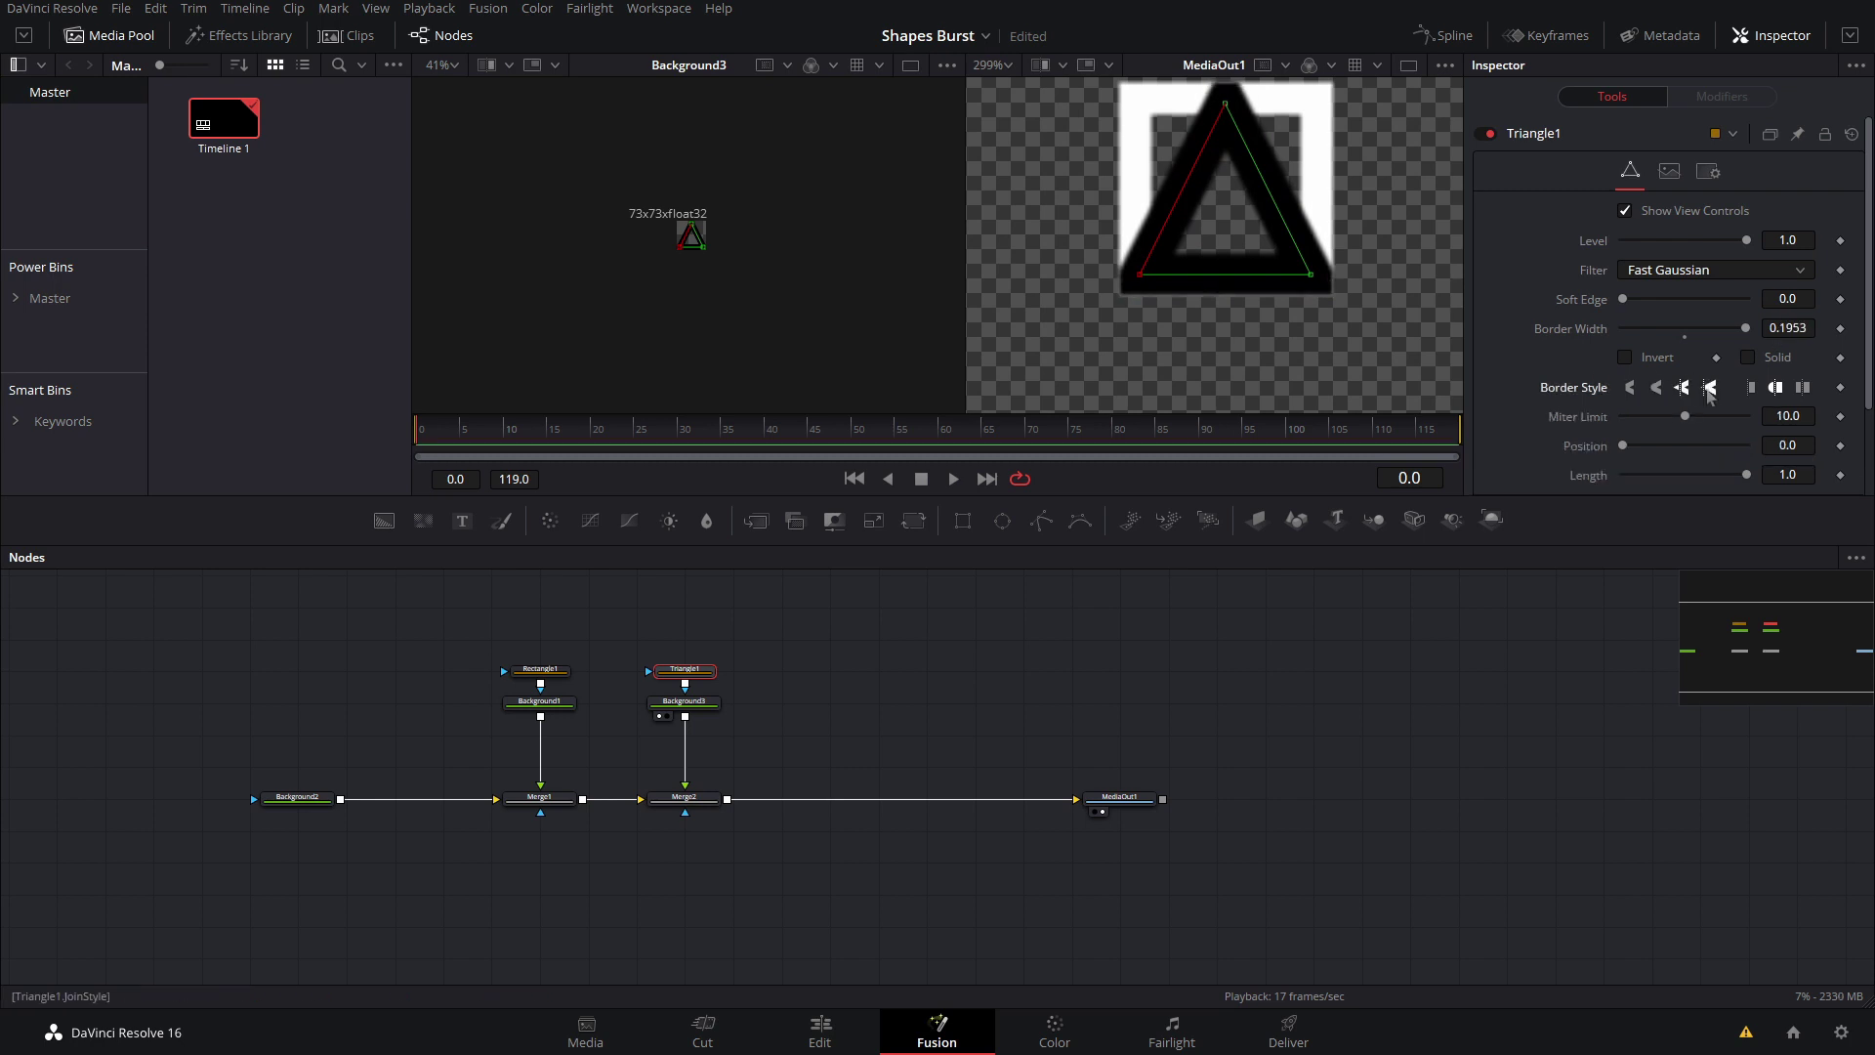
pyautogui.click(1682, 388)
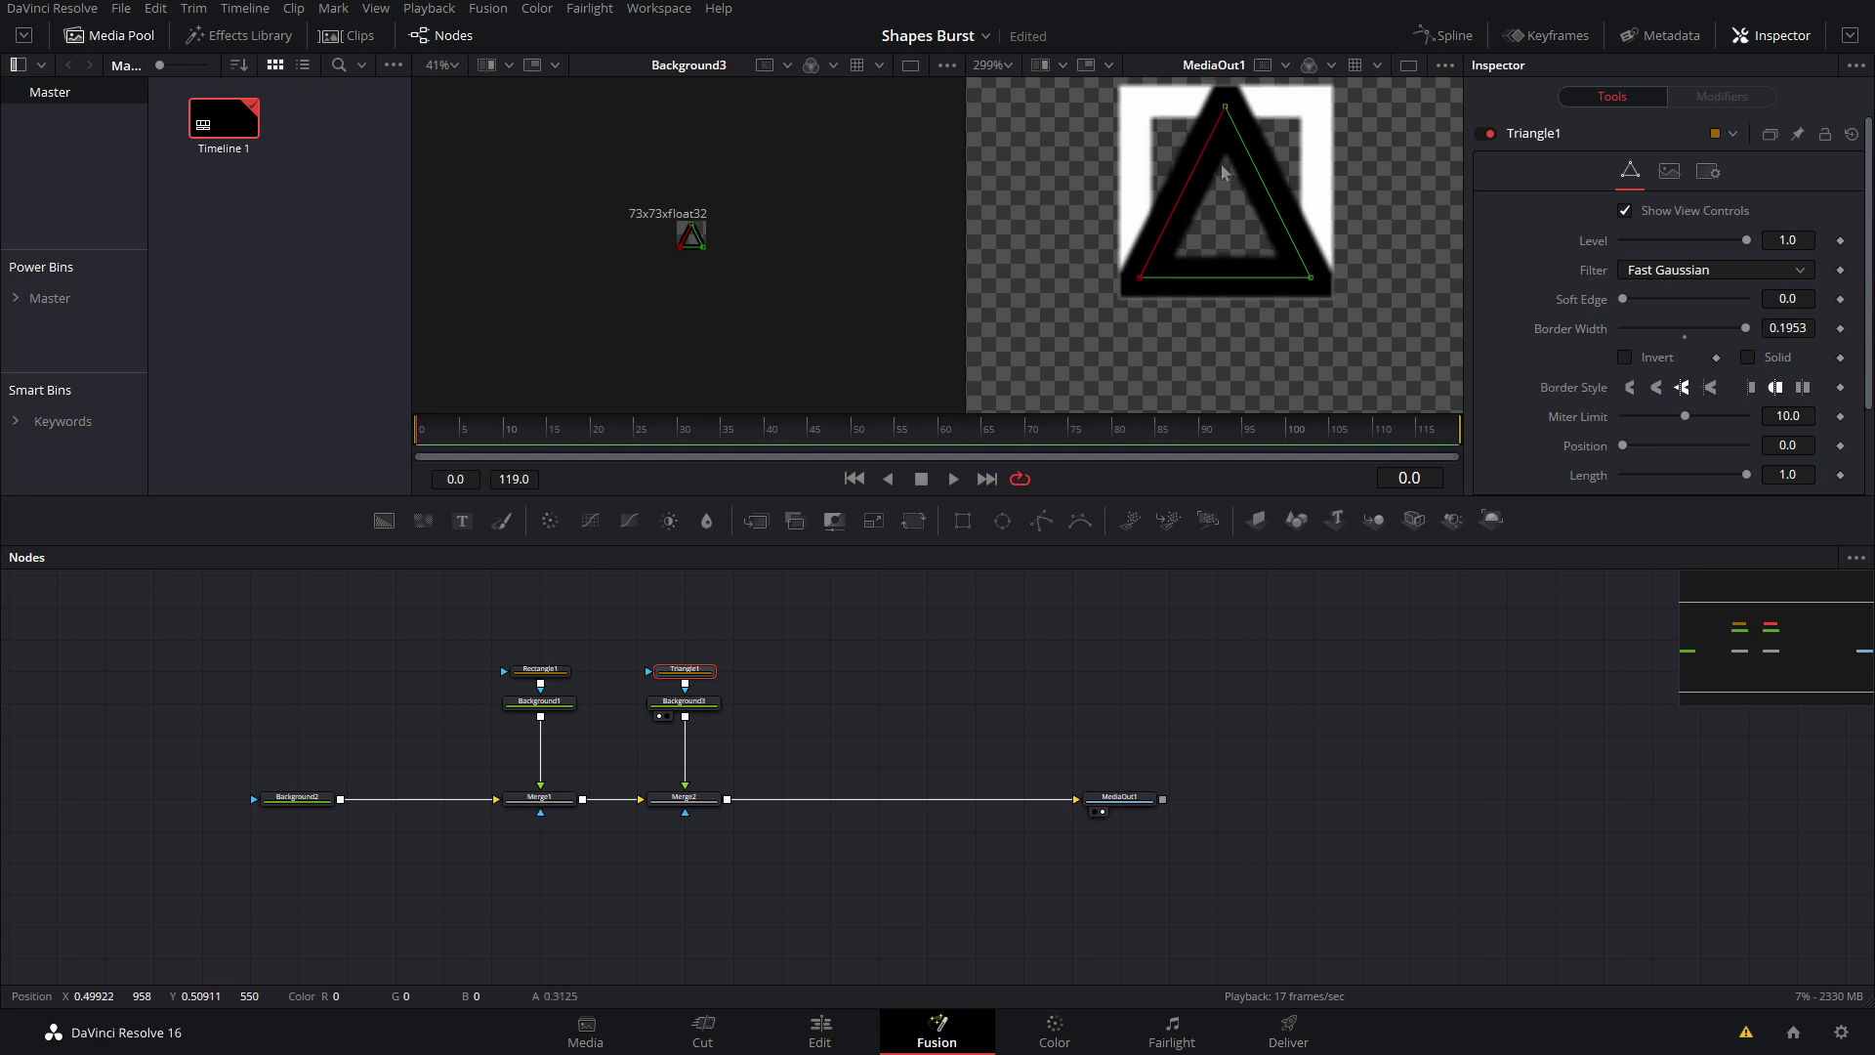
# Move Triangle1's first point inward by setting Point 1 X to 0.151
pyautogui.scroll(5, 1168, 229)
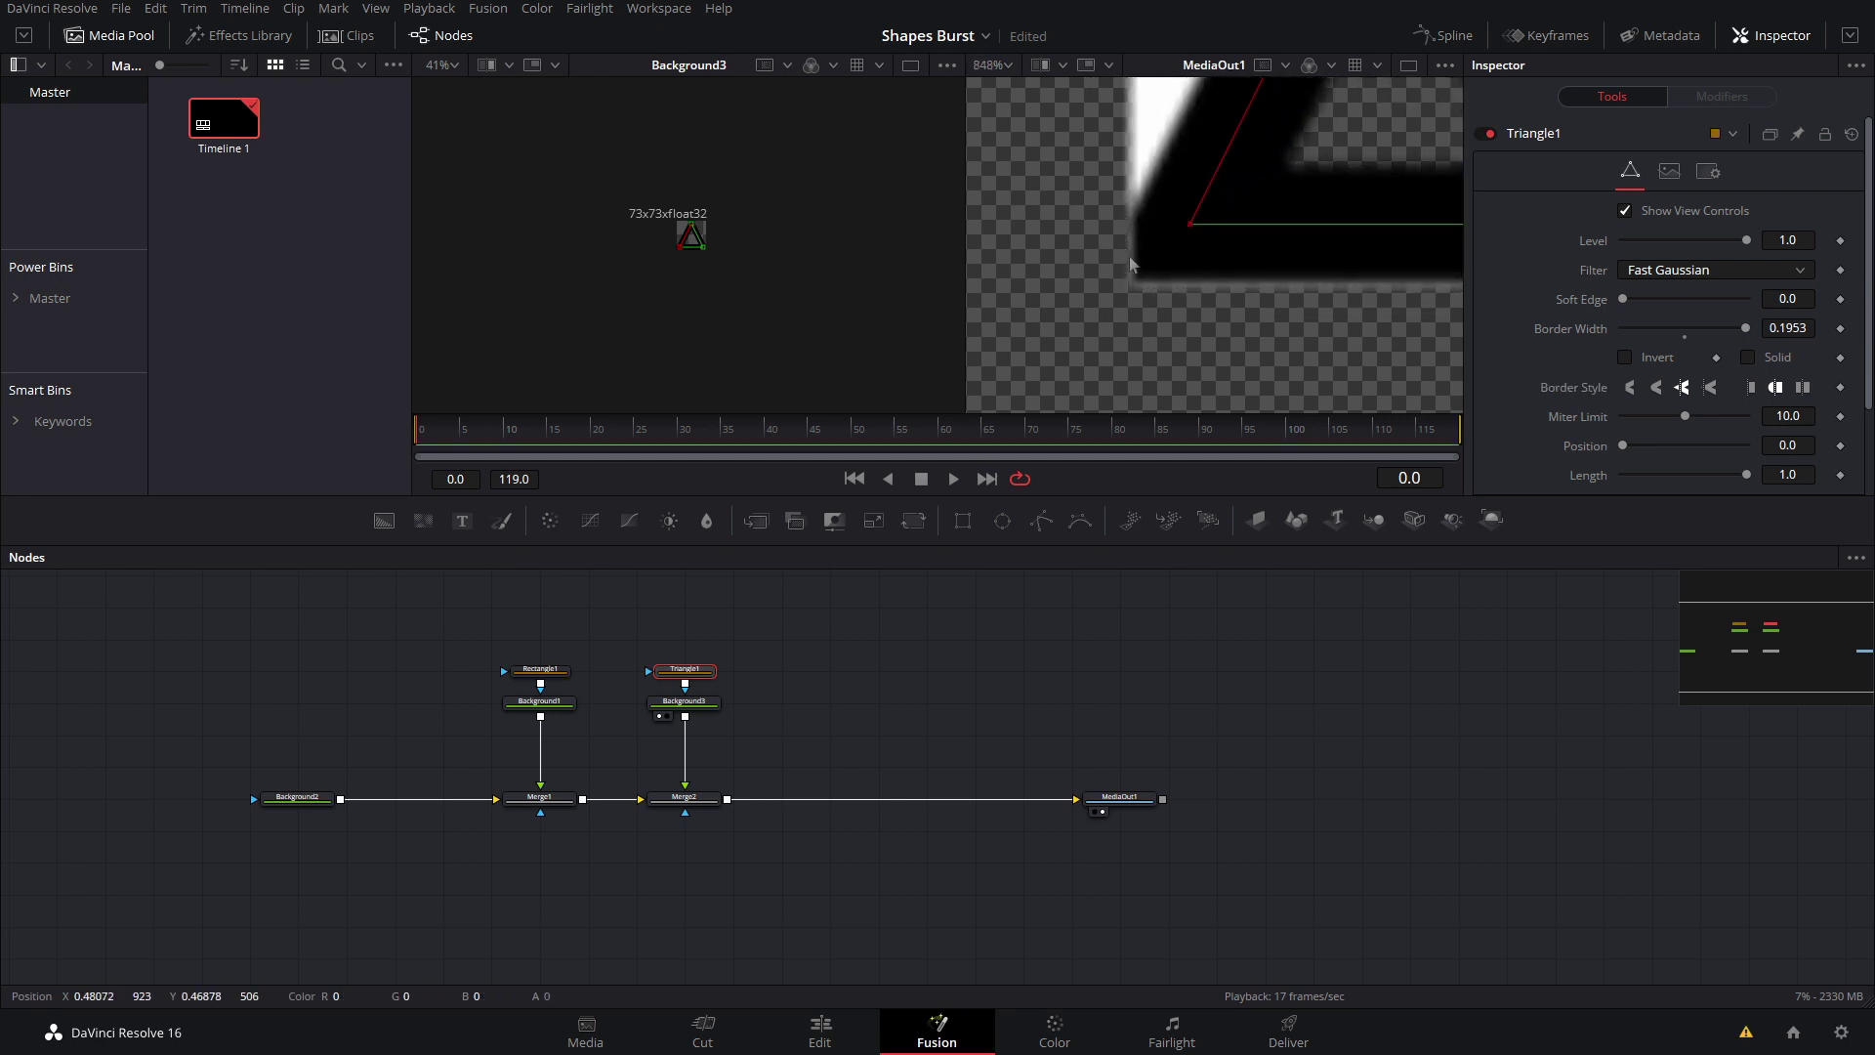
pyautogui.scroll(-6, 1187, 251)
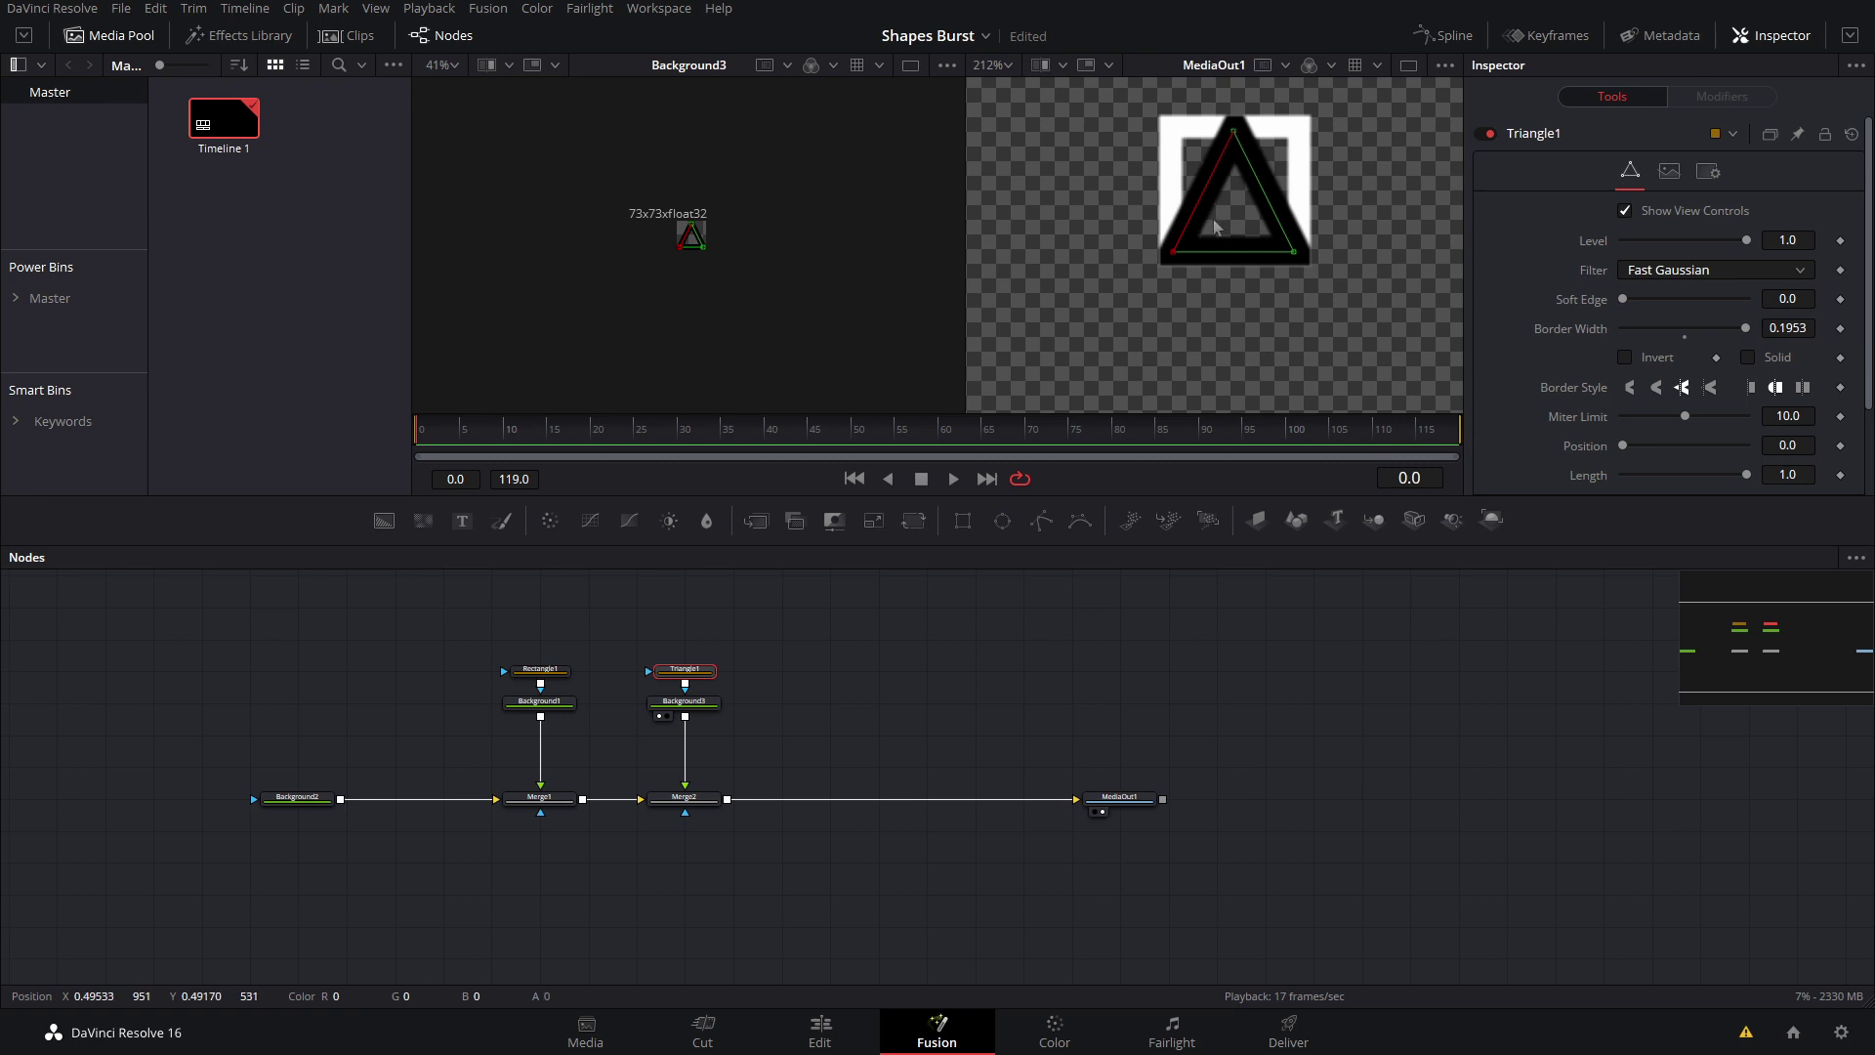
pyautogui.scroll(-3, 1751, 404)
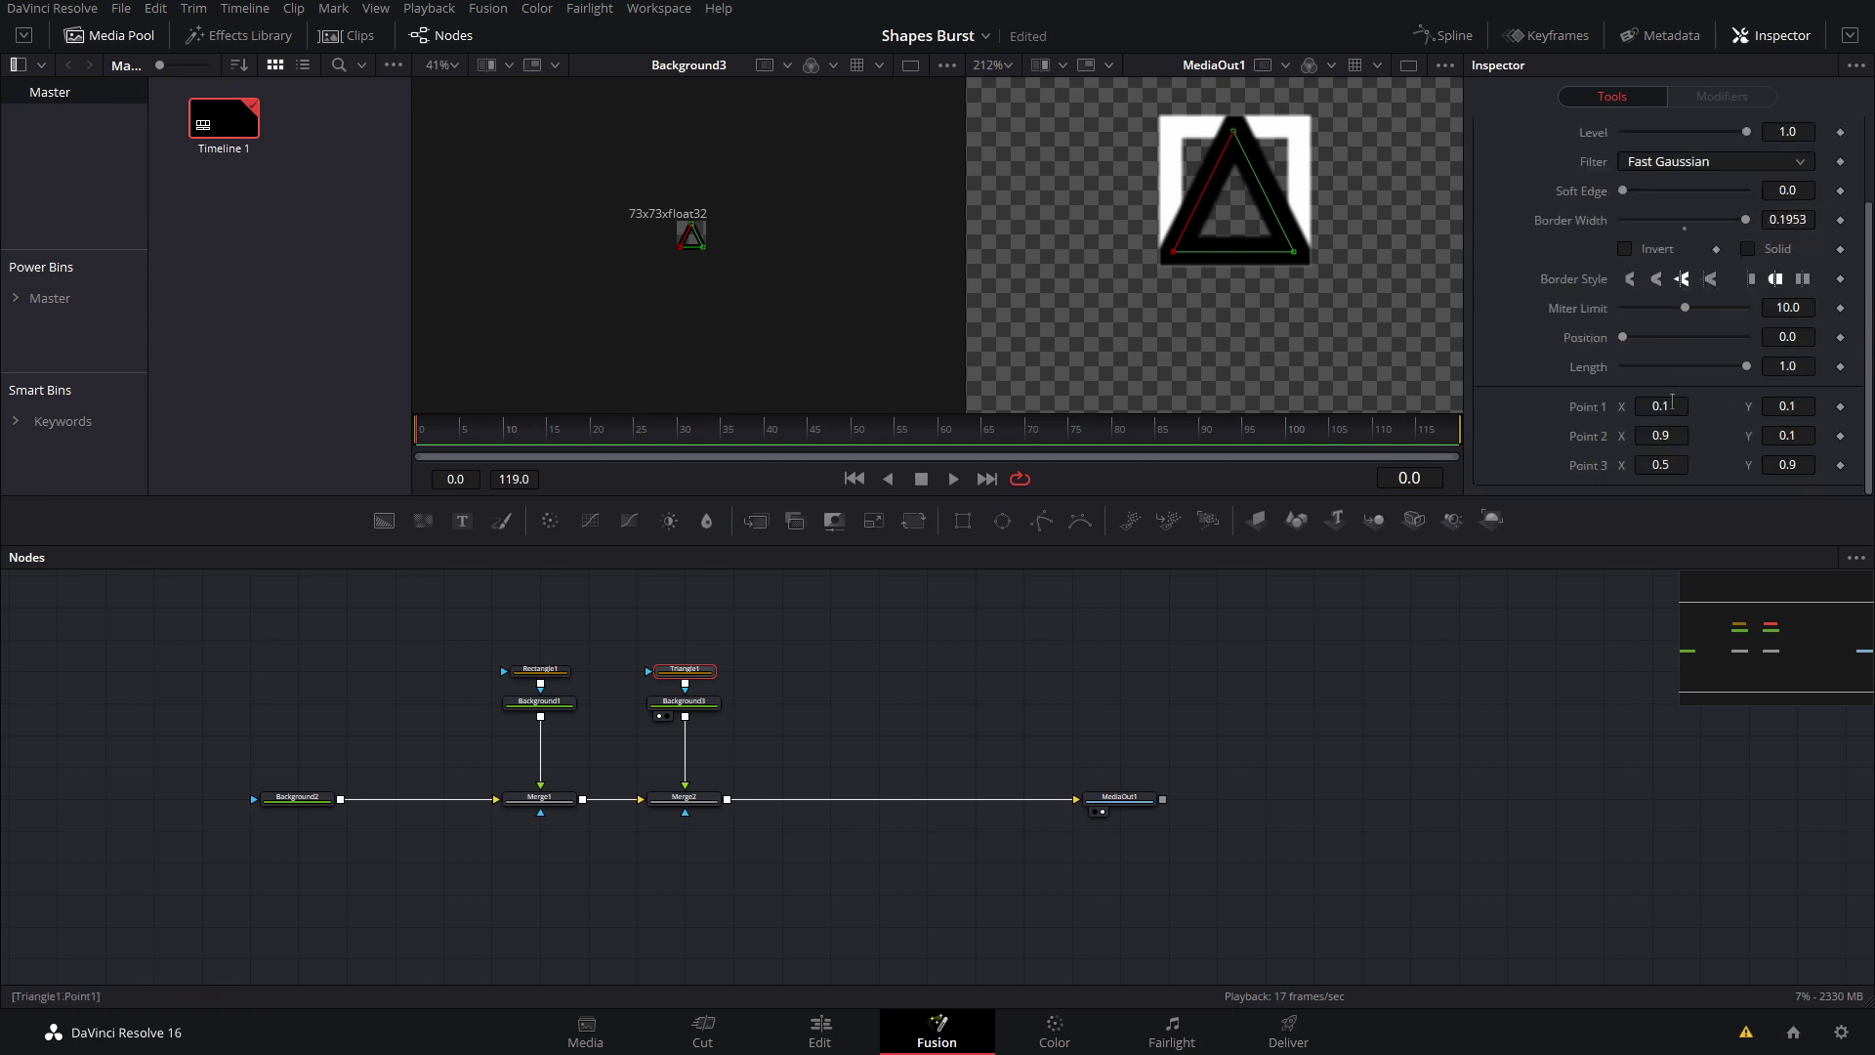
pyautogui.moveTo(1672, 405)
pyautogui.mouseDown()
pyautogui.moveTo(1656, 404)
pyautogui.moveTo(1698, 404)
pyautogui.moveTo(1667, 409)
pyautogui.mouseUp()
pyautogui.scroll(4, 1172, 248)
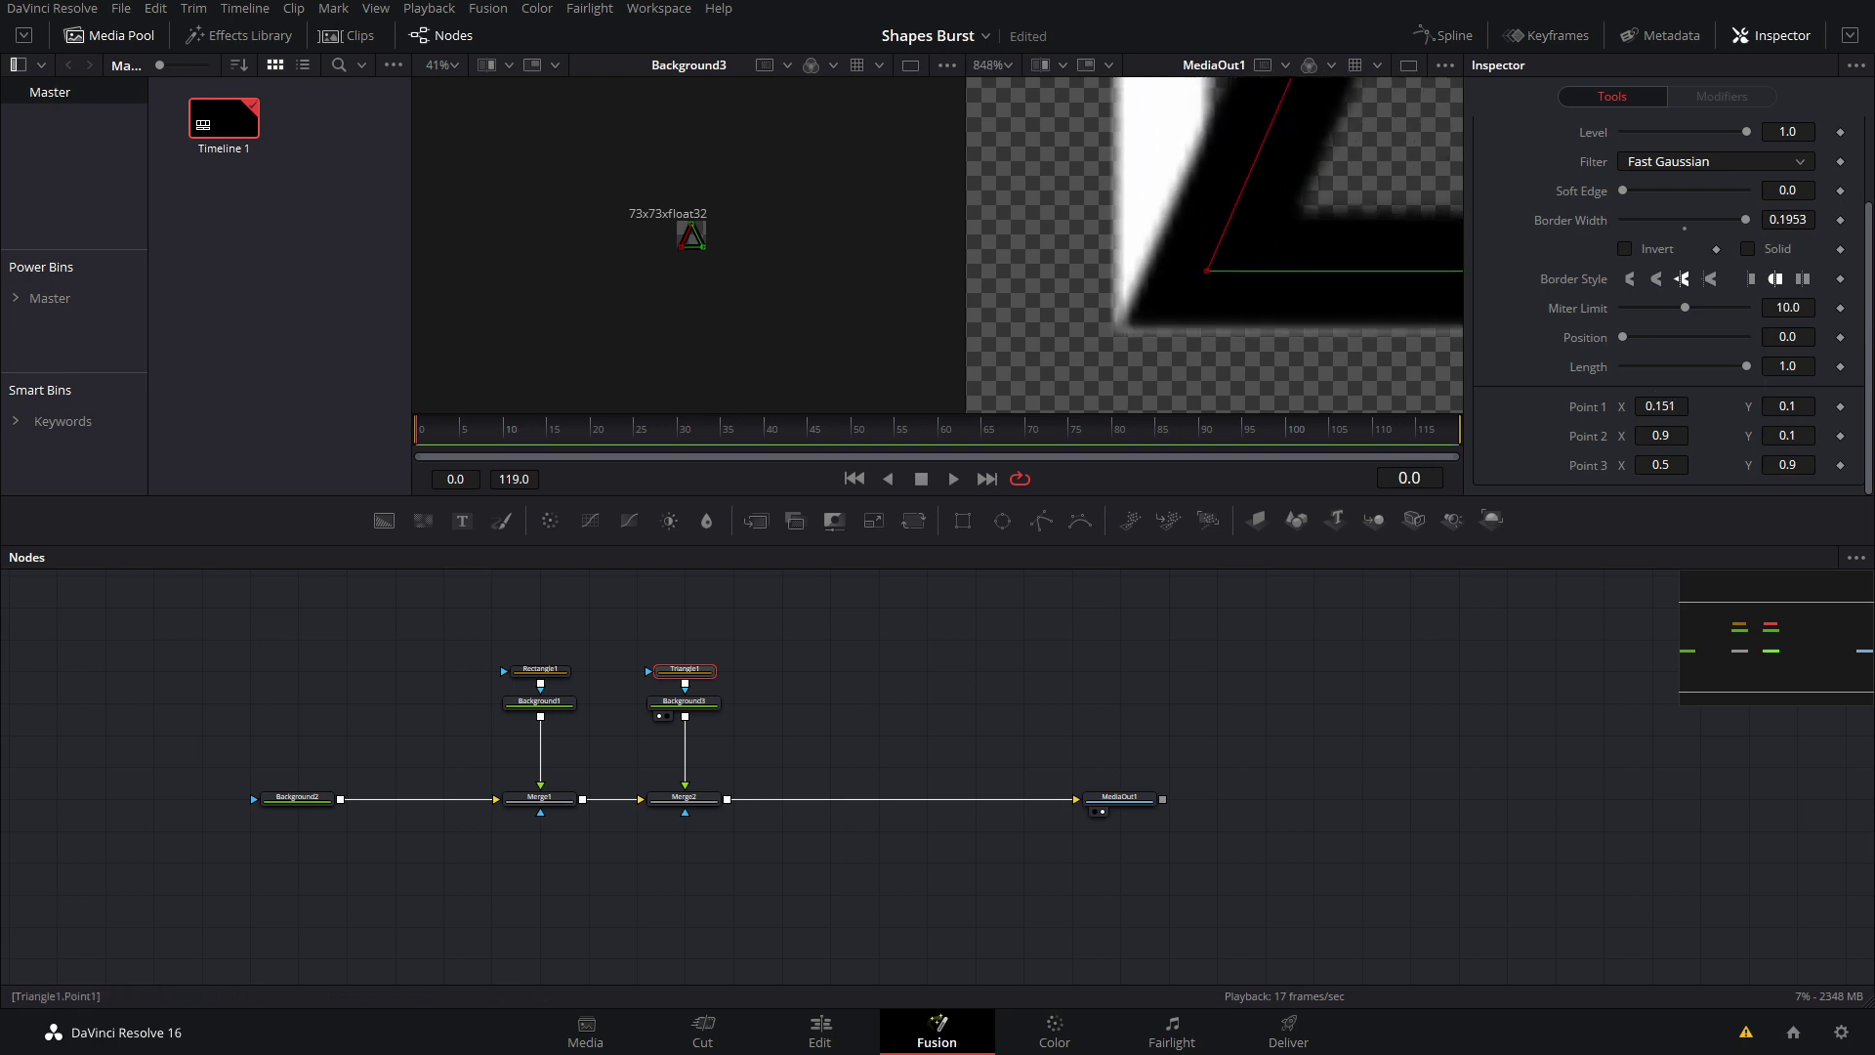
pyautogui.moveTo(1789, 405)
pyautogui.mouseDown()
pyautogui.moveTo(1806, 404)
pyautogui.moveTo(1789, 405)
pyautogui.mouseUp()
# Set Triangle1's Point 2 X to 0.851, Point 3 Y to 0.705 and border width to about 0.127
pyautogui.scroll(-3, 1379, 293)
pyautogui.scroll(4, 1343, 385)
pyautogui.moveTo(1666, 430); pyautogui.dragTo(1638, 429)
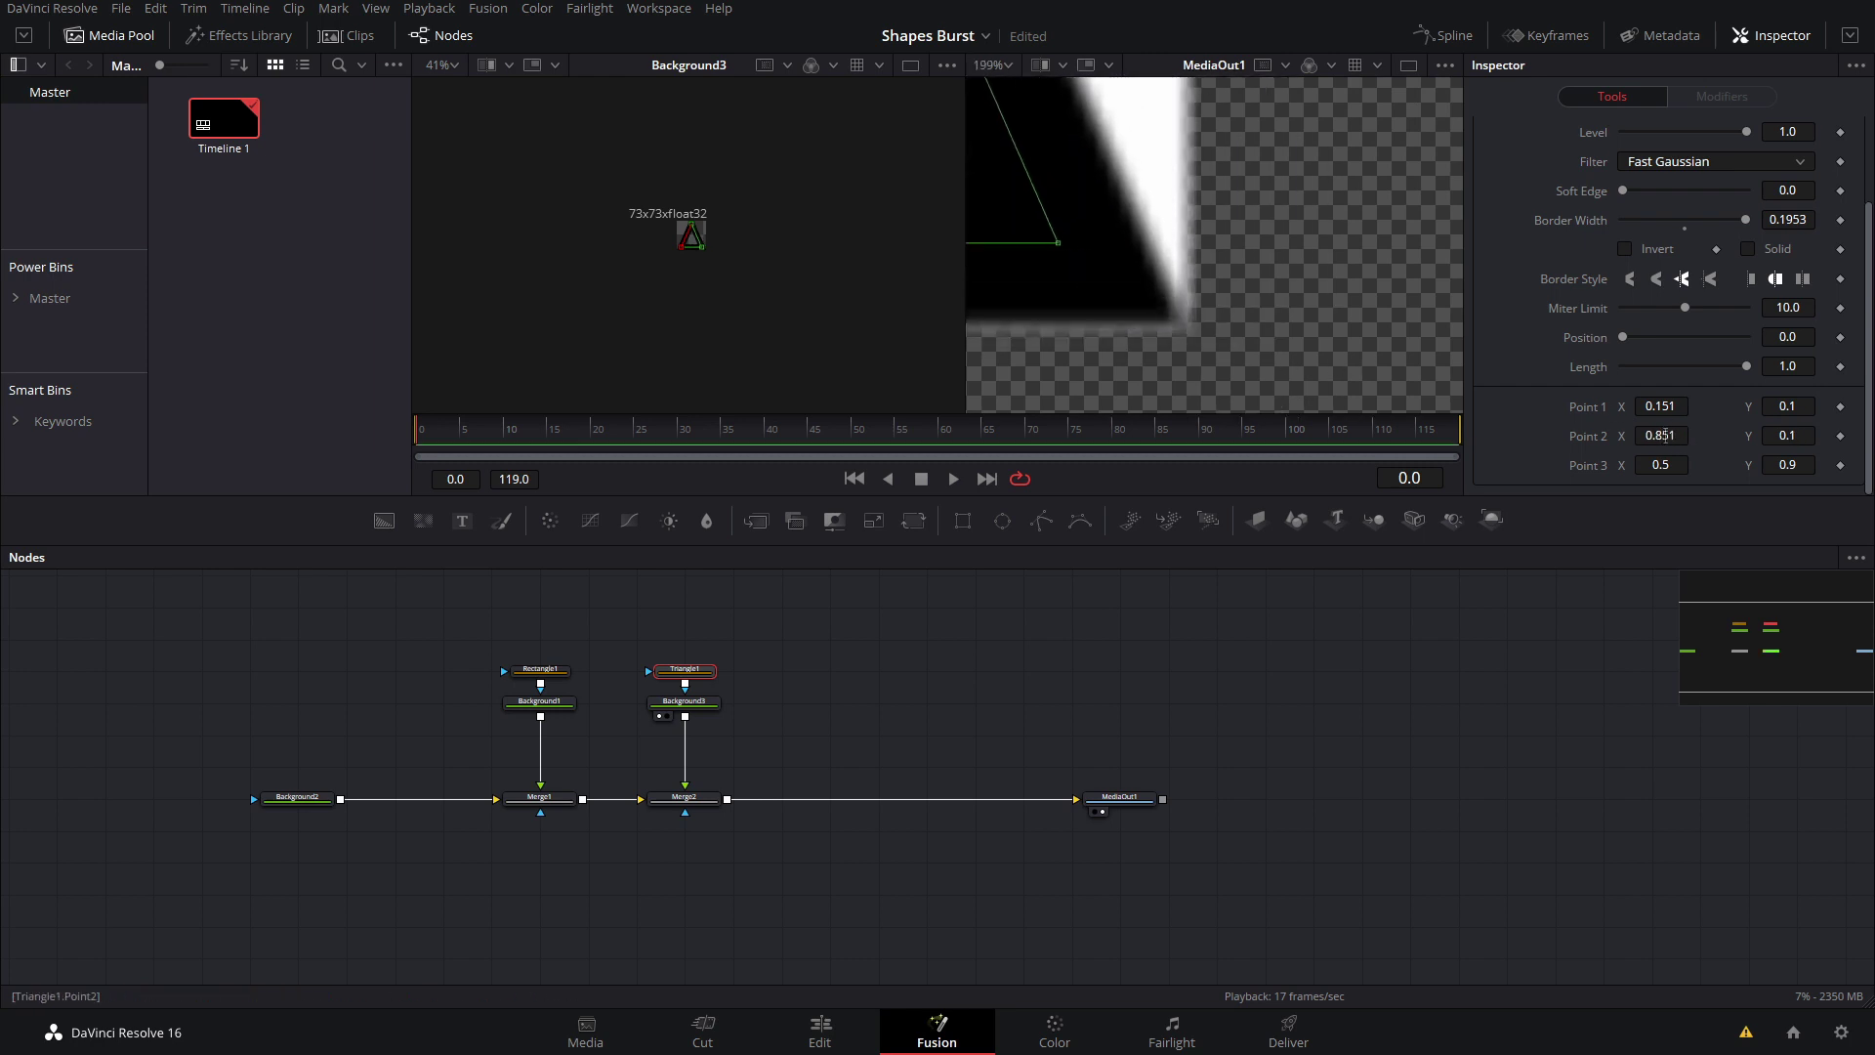
pyautogui.scroll(-4, 1269, 385)
pyautogui.scroll(2, 1193, 317)
pyautogui.moveTo(1787, 465); pyautogui.dragTo(1565, 465)
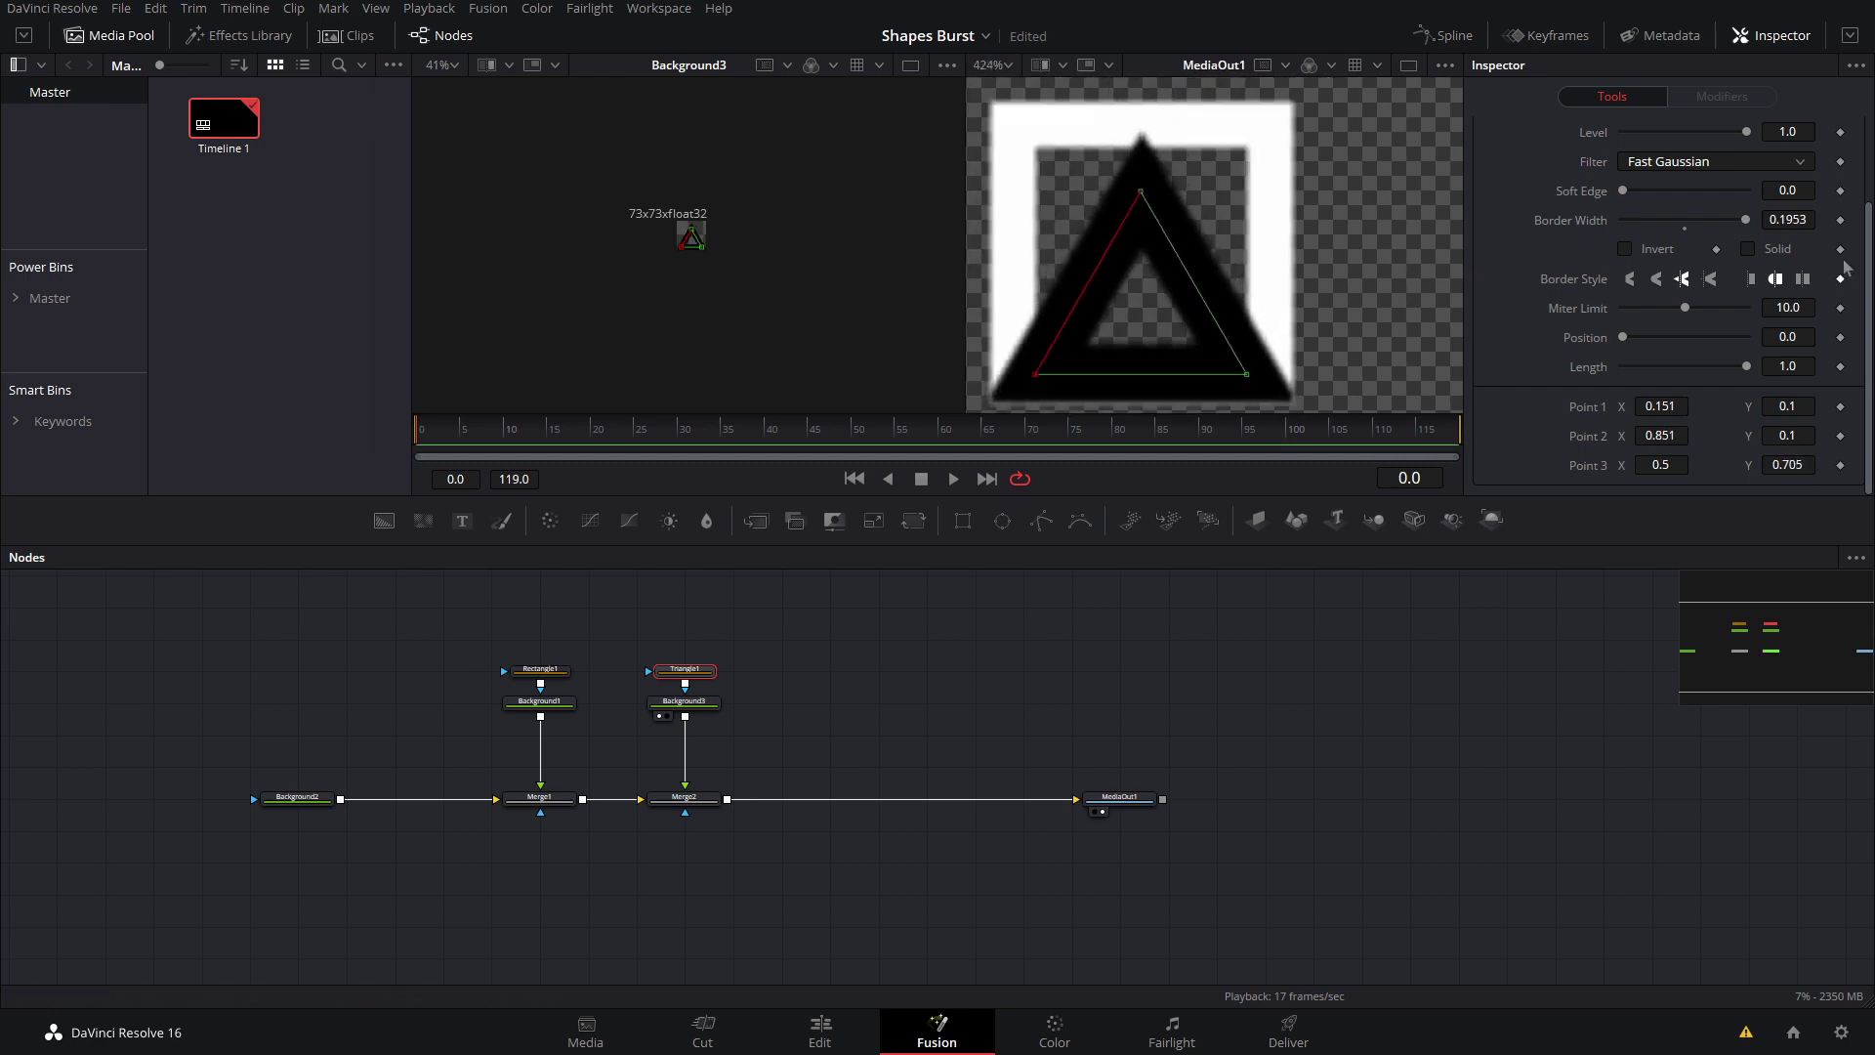
pyautogui.moveTo(1788, 219); pyautogui.dragTo(1245, 284)
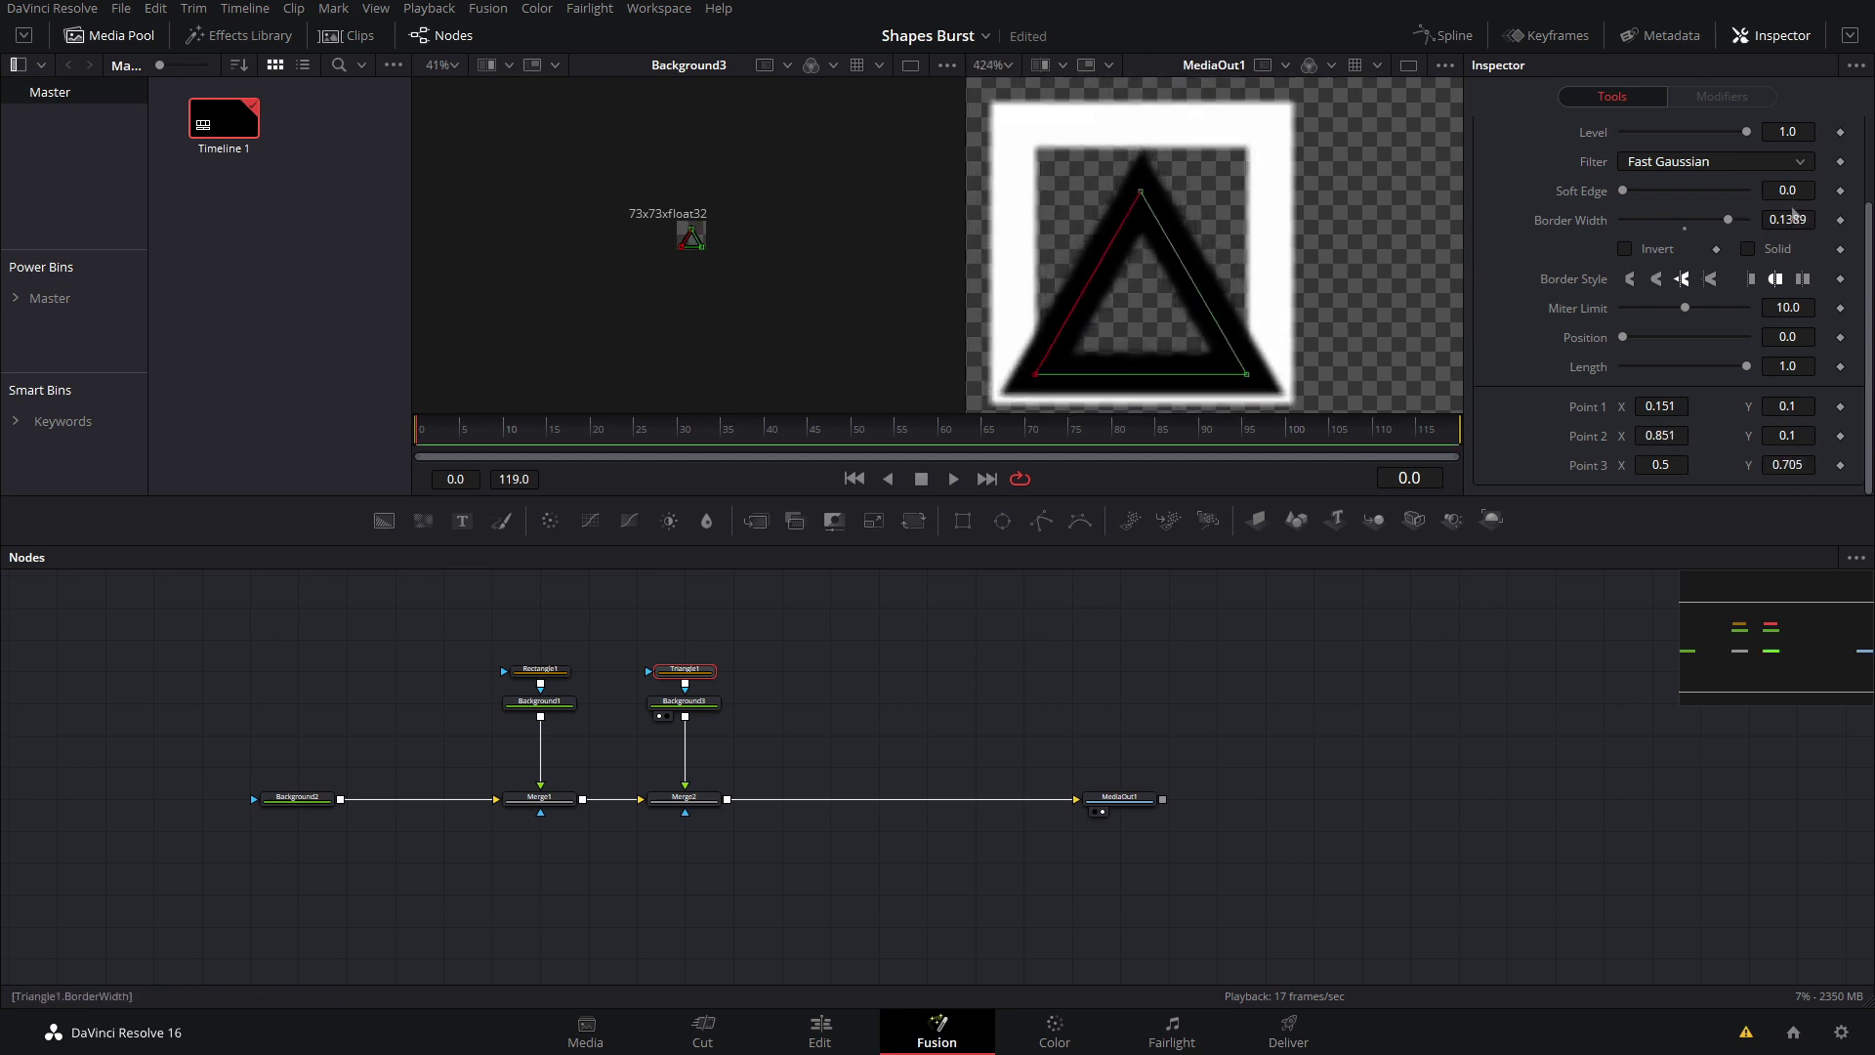
# Enlarge Background3 to a width of 90 and change its color to white
pyautogui.click(690, 703)
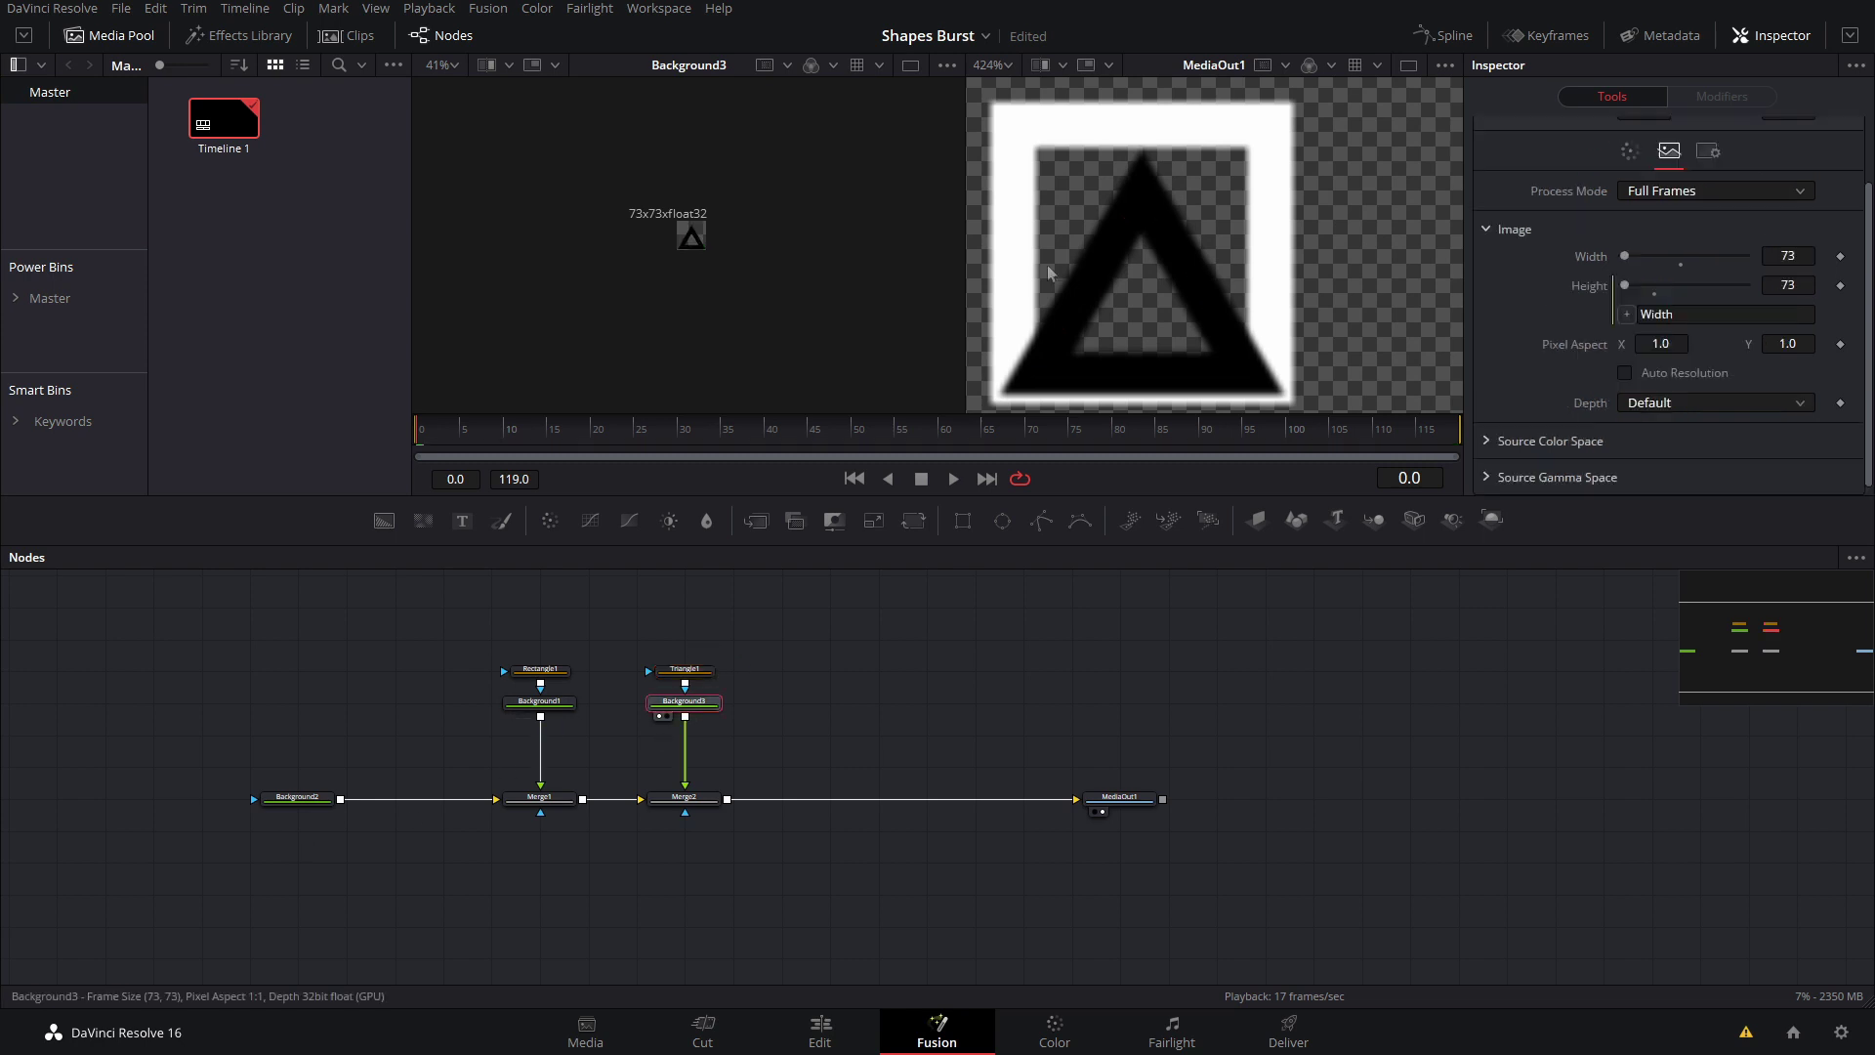
pyautogui.moveTo(1783, 258); pyautogui.dragTo(1819, 258)
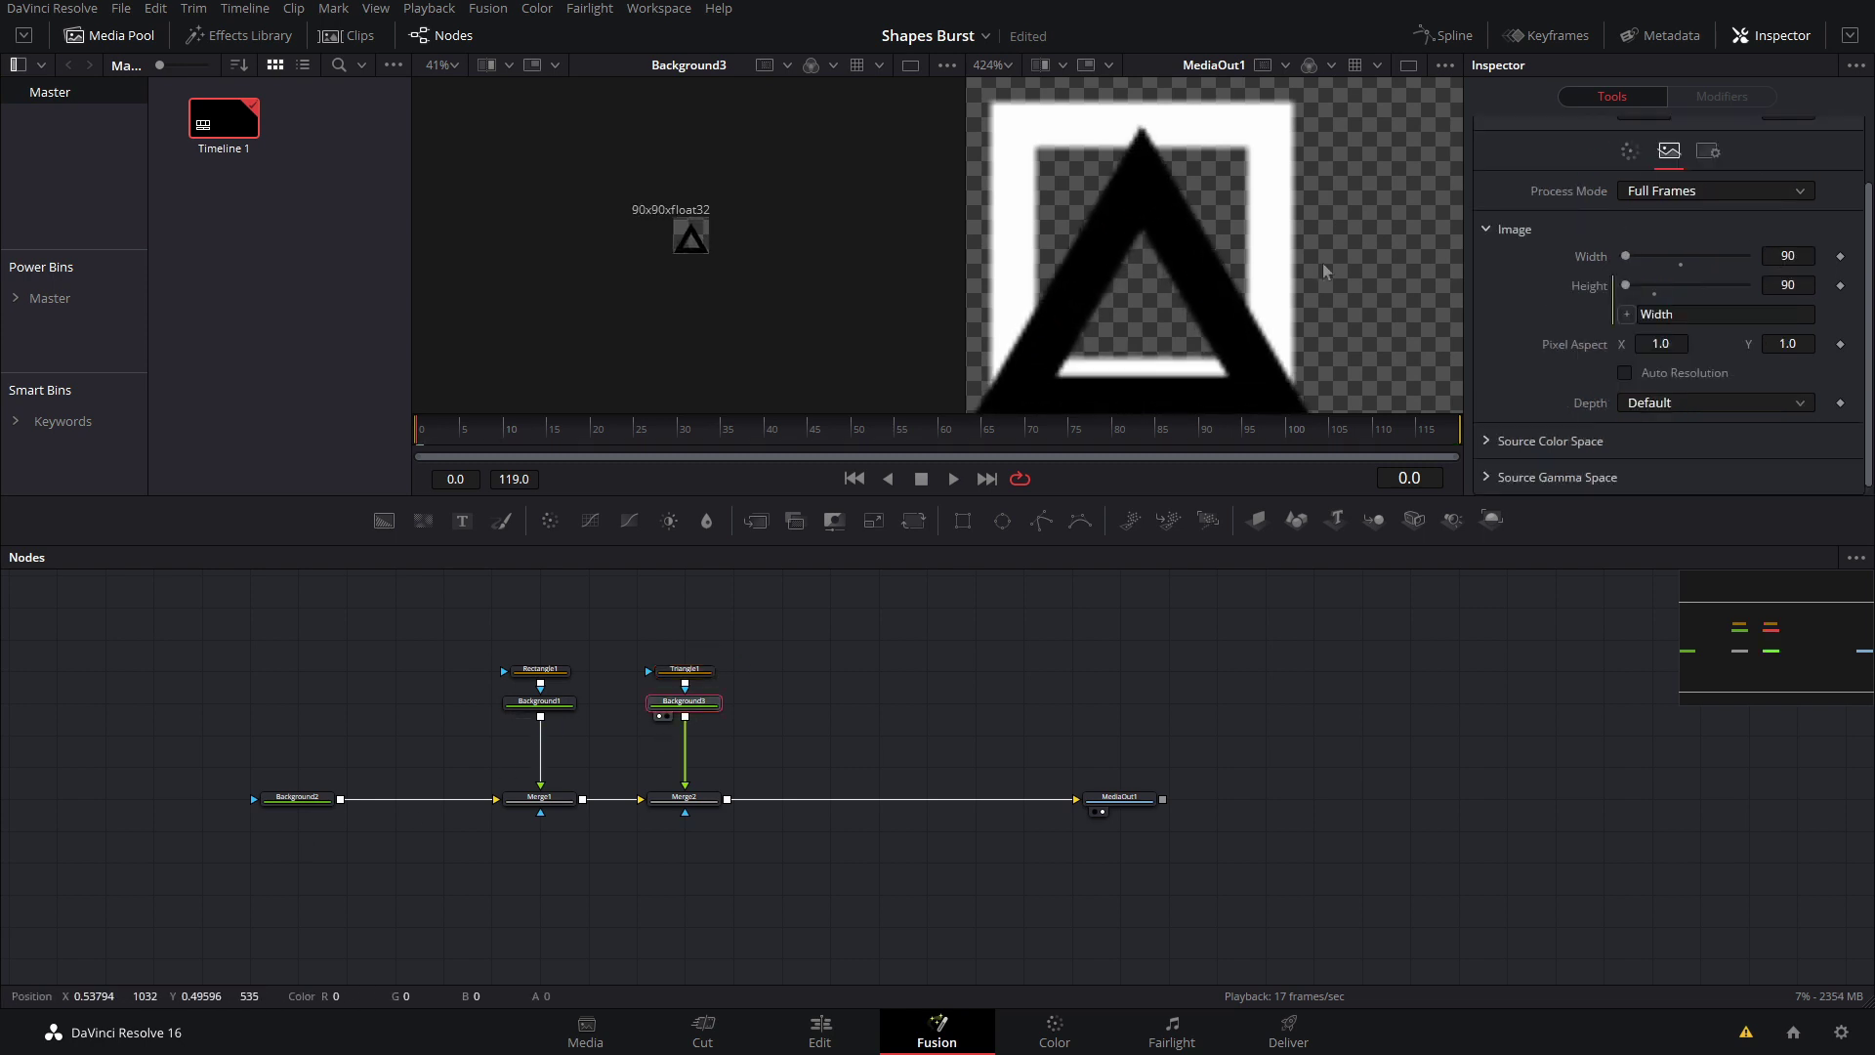
pyautogui.moveTo(1255, 256); pyautogui.dragTo(1259, 183)
pyautogui.scroll(-1, 1267, 172)
pyautogui.click(695, 671)
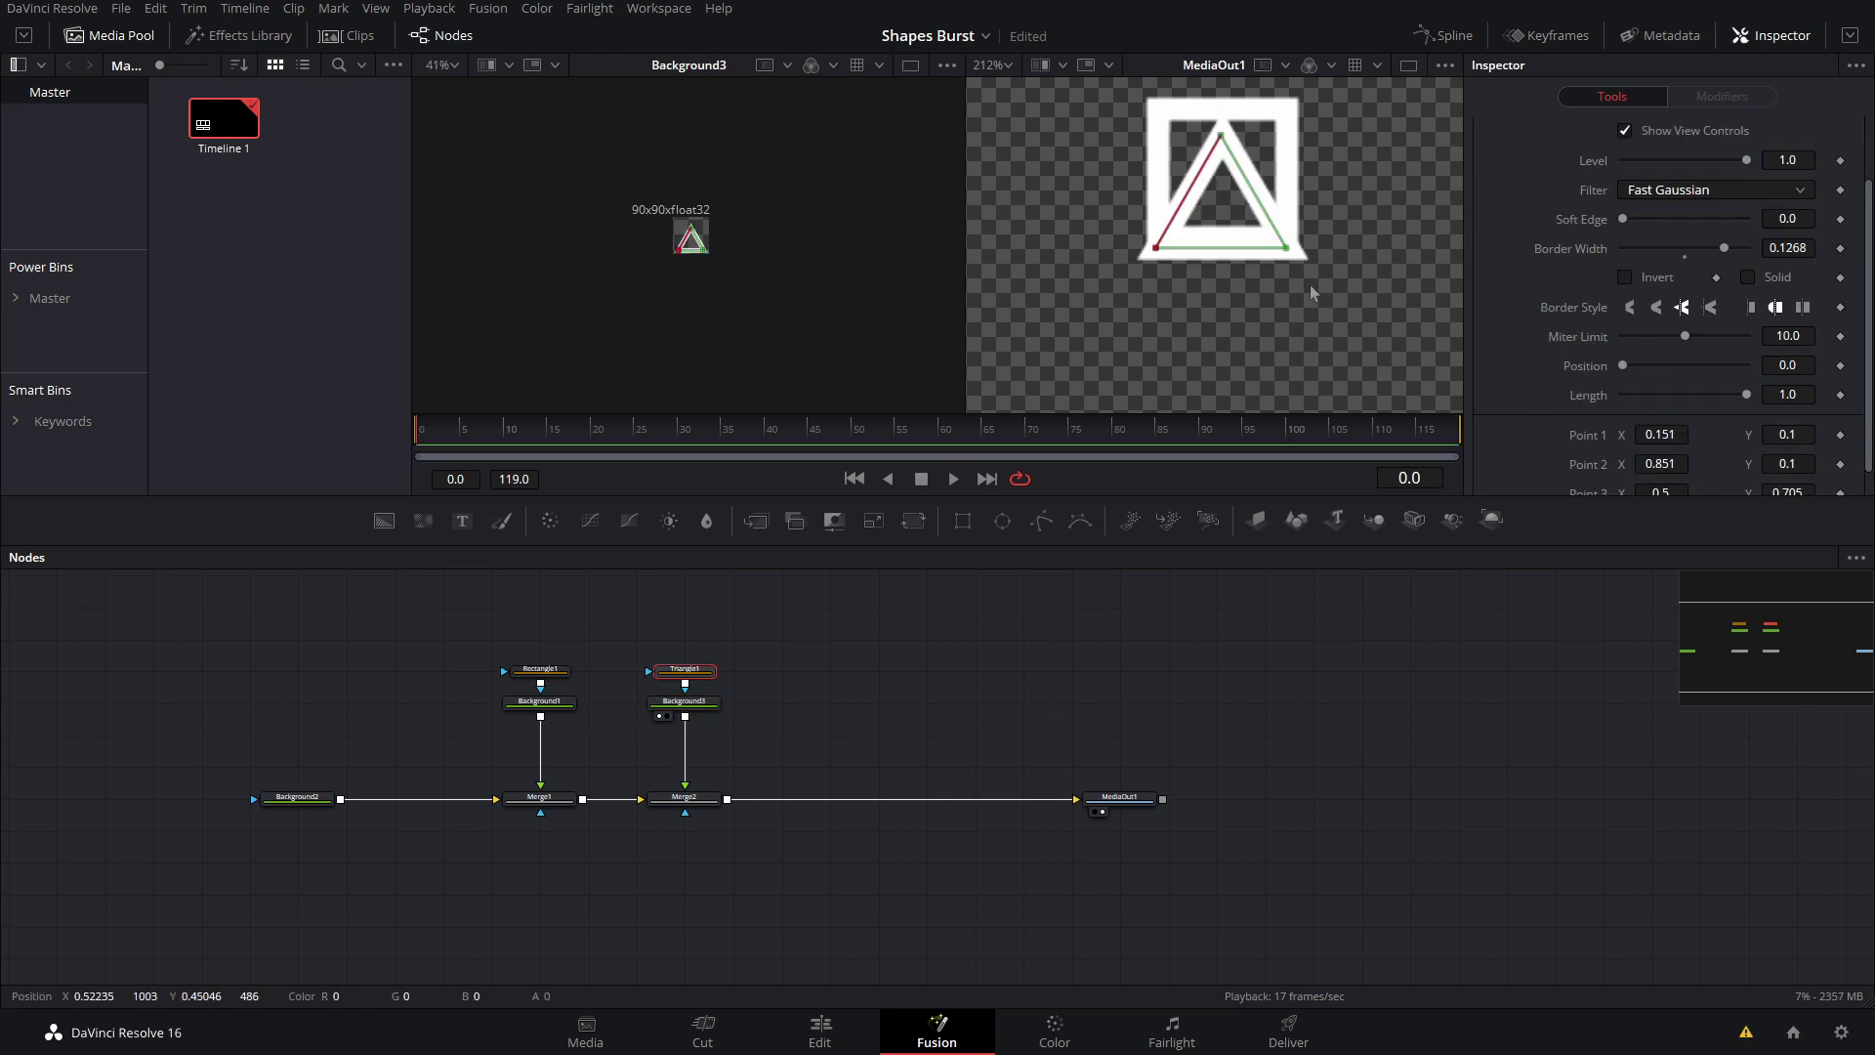
pyautogui.click(867, 656)
pyautogui.hotkey('shift', 'space')
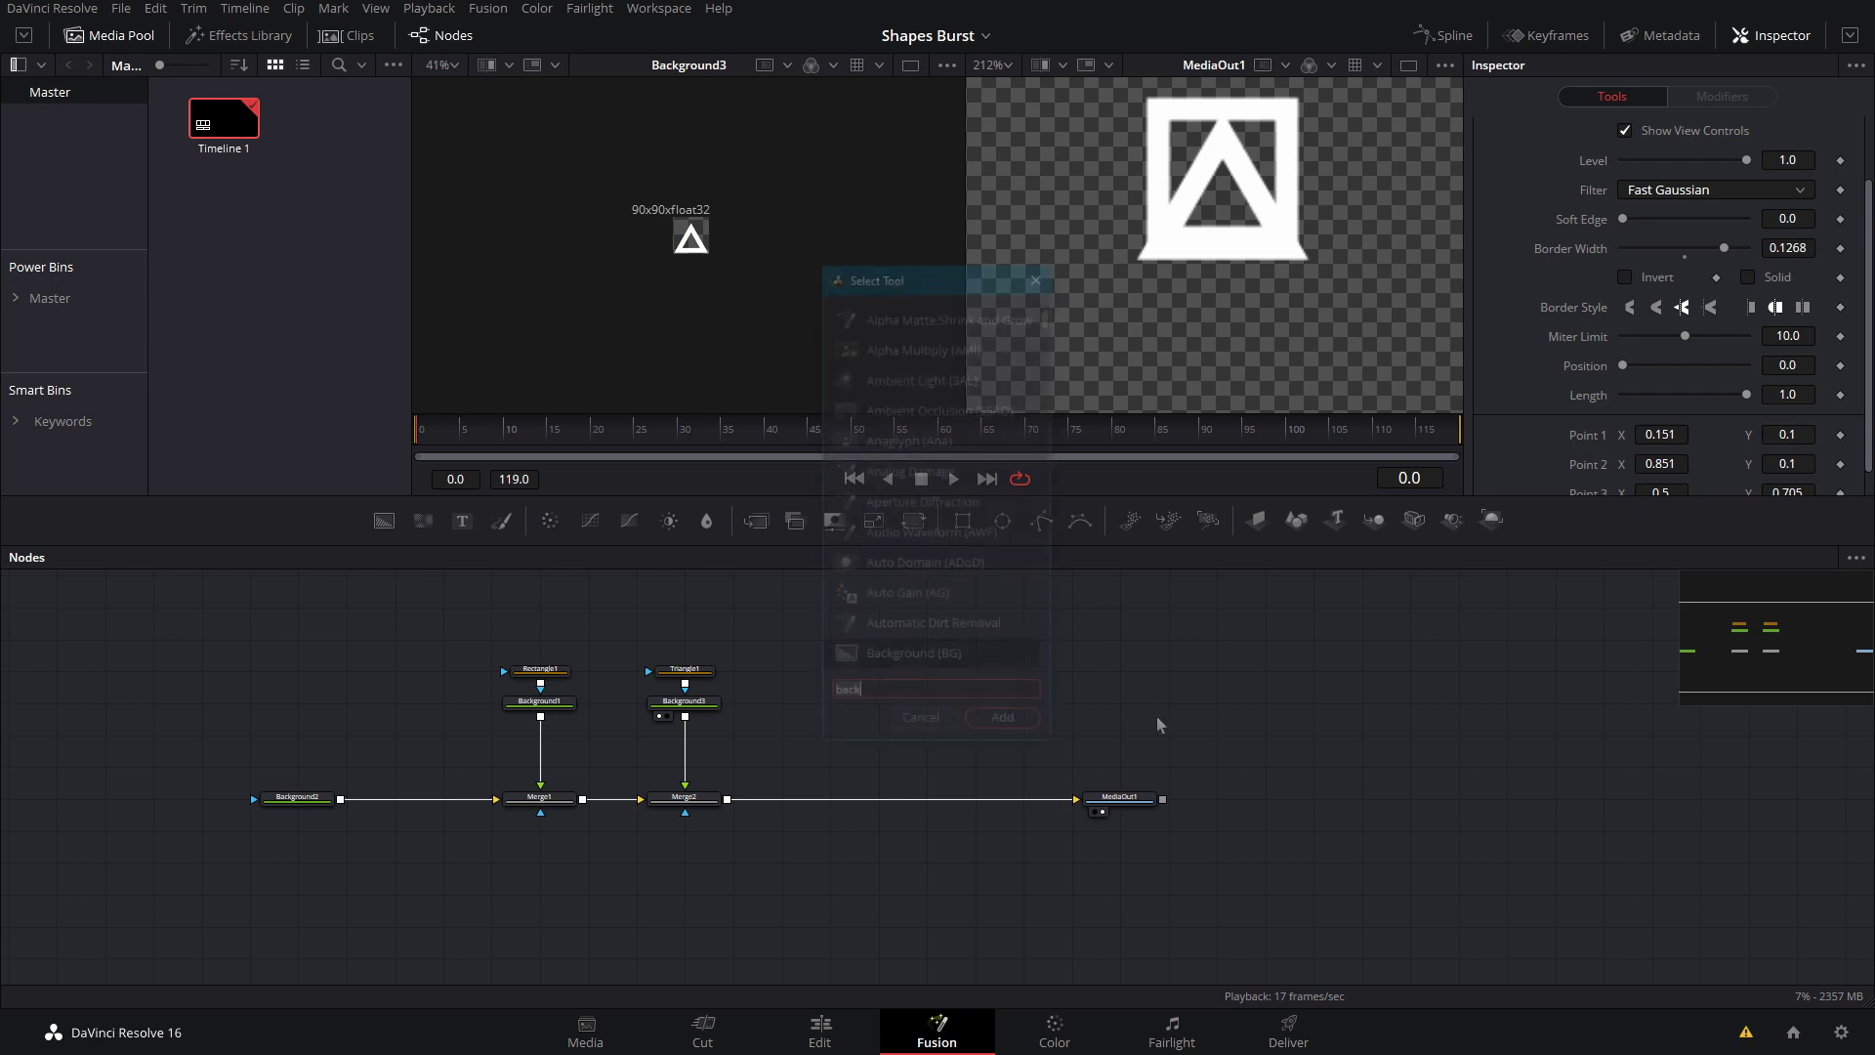
pyautogui.write('peta')
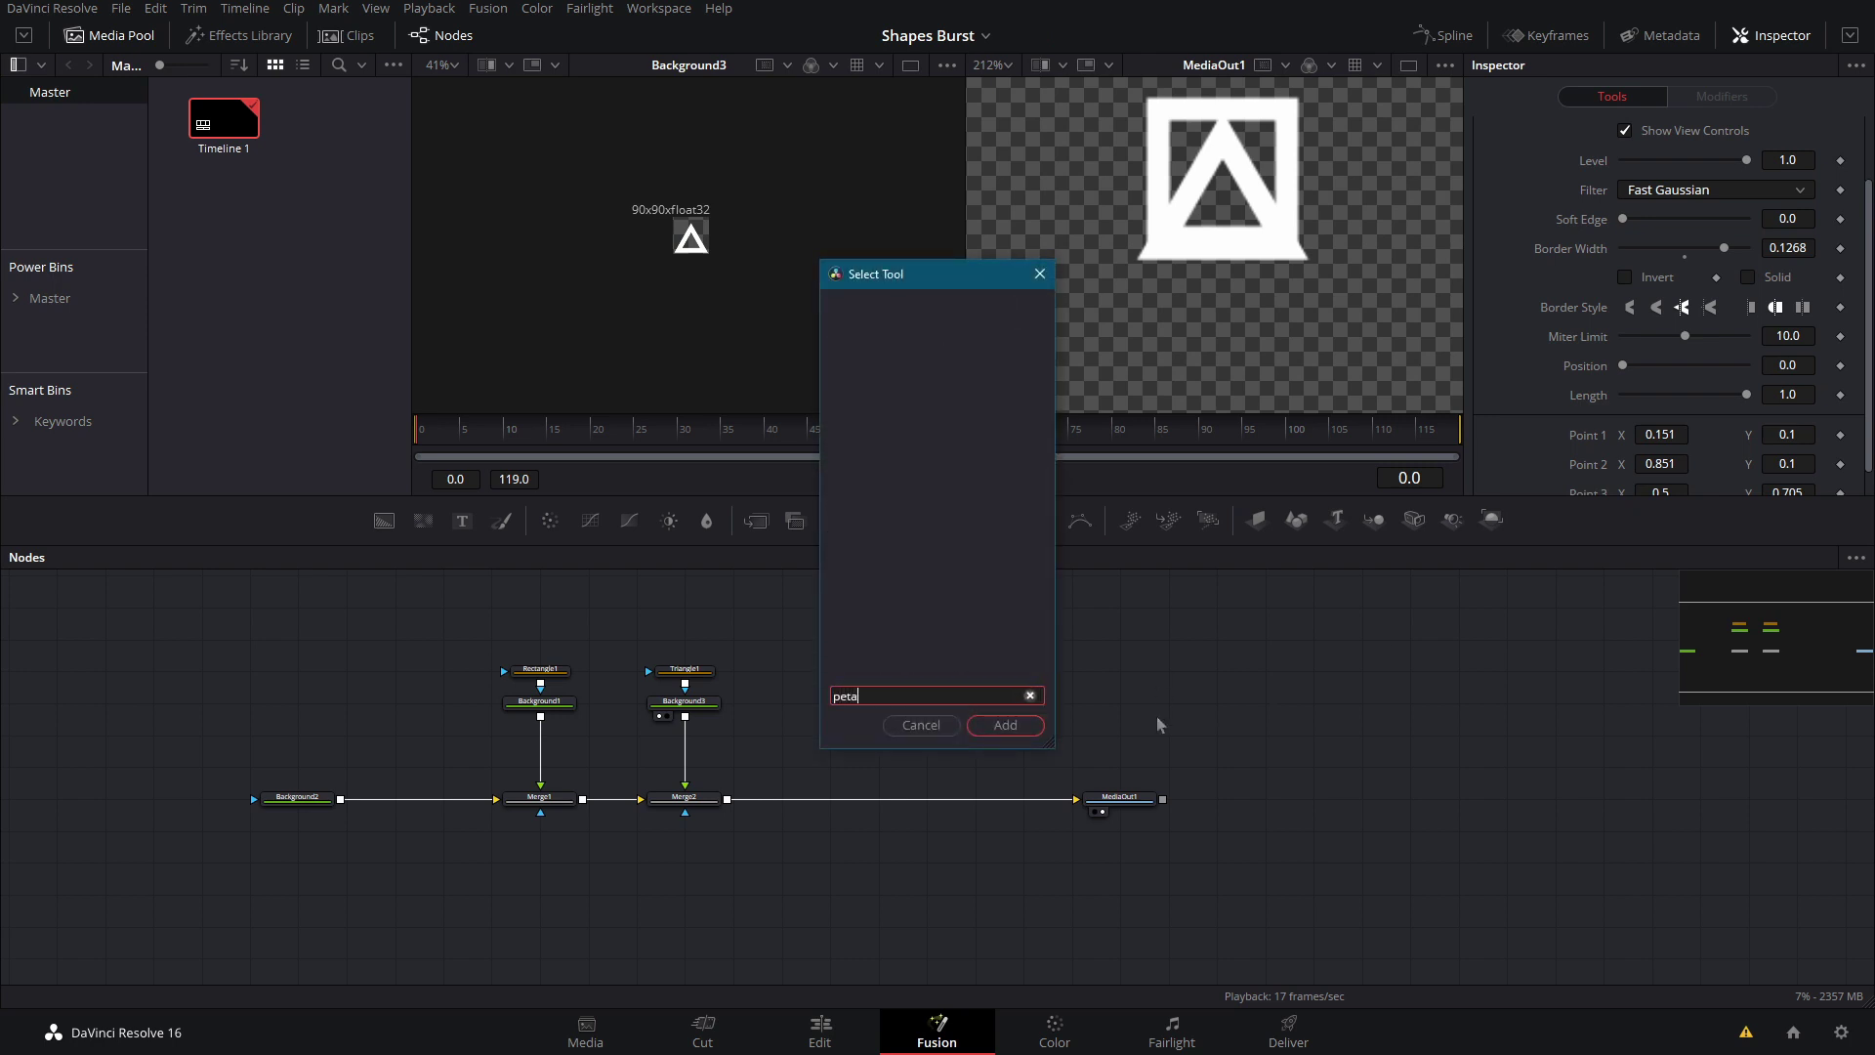
pyautogui.press('Escape')
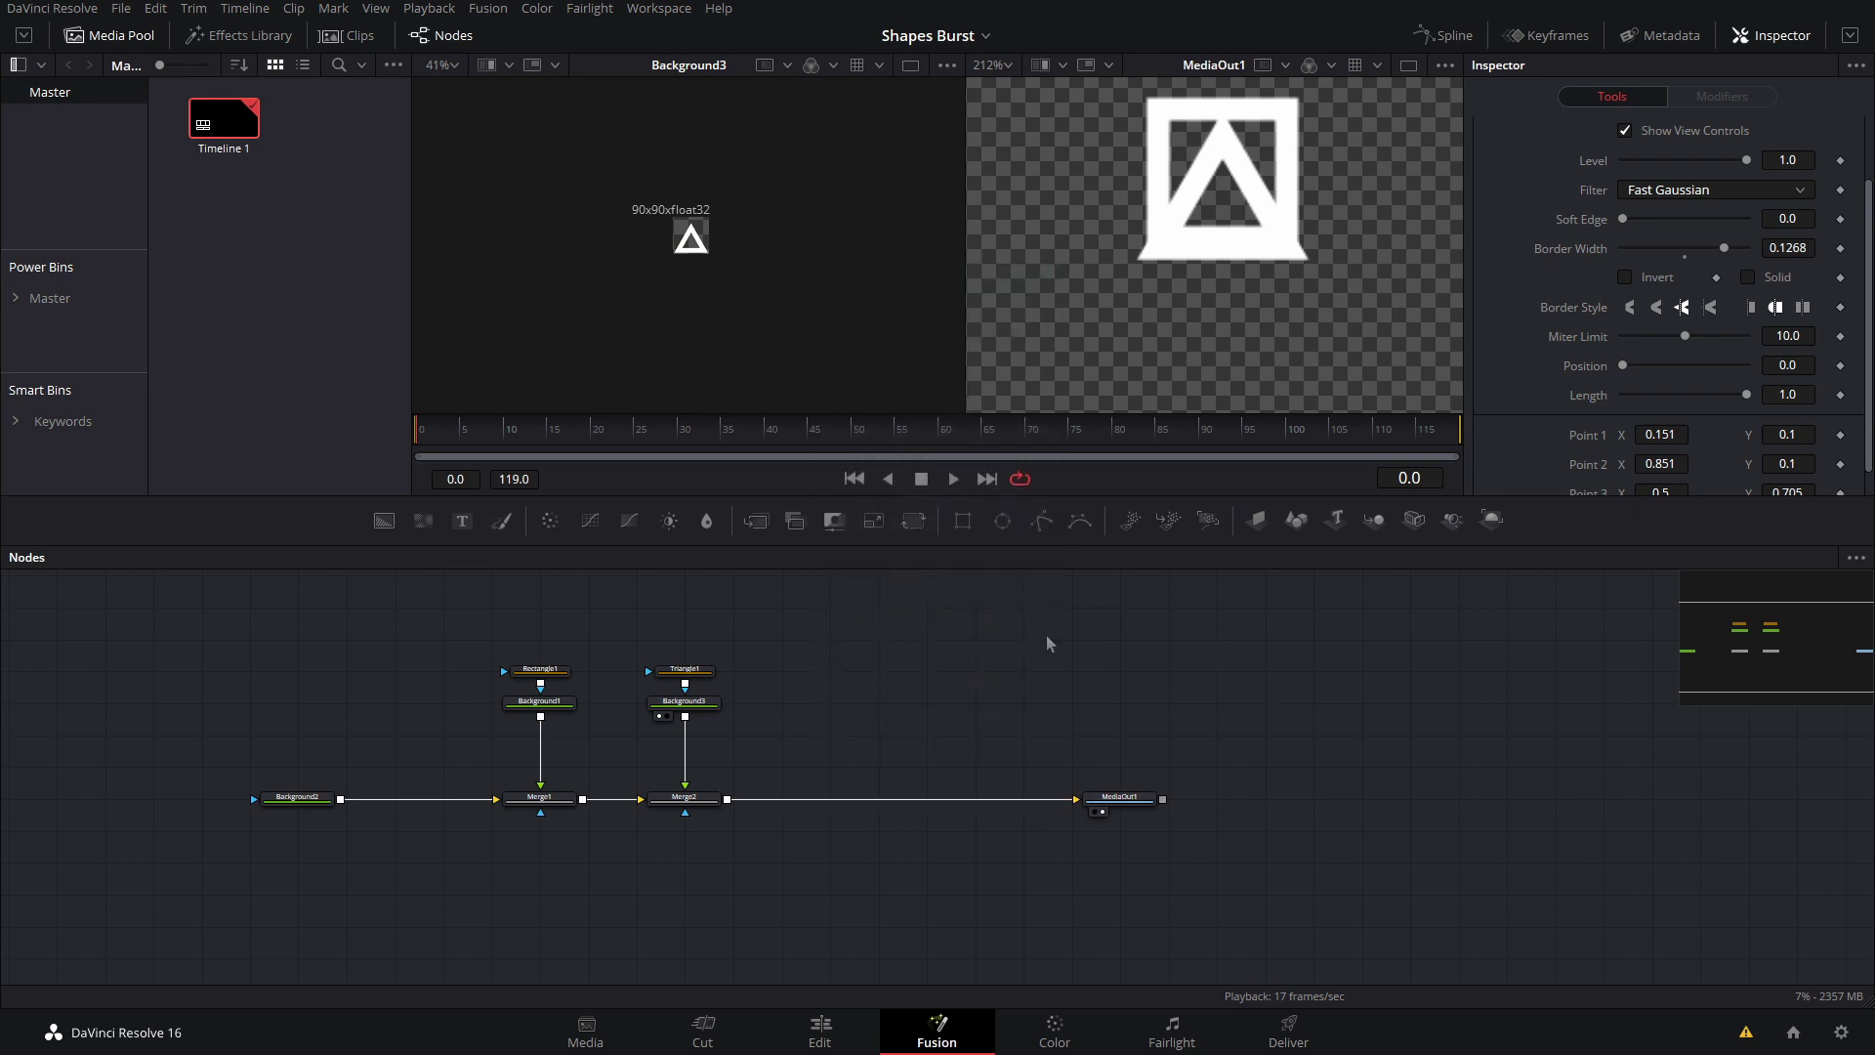
# Add a Shape 3D node, show it in the first viewer and set its shape to Torus
pyautogui.hotkey('ctrl', 's')
pyautogui.moveTo(992, 601); pyautogui.dragTo(1041, 730)
pyautogui.moveTo(1309, 533); pyautogui.dragTo(1026, 645)
pyautogui.press('1')
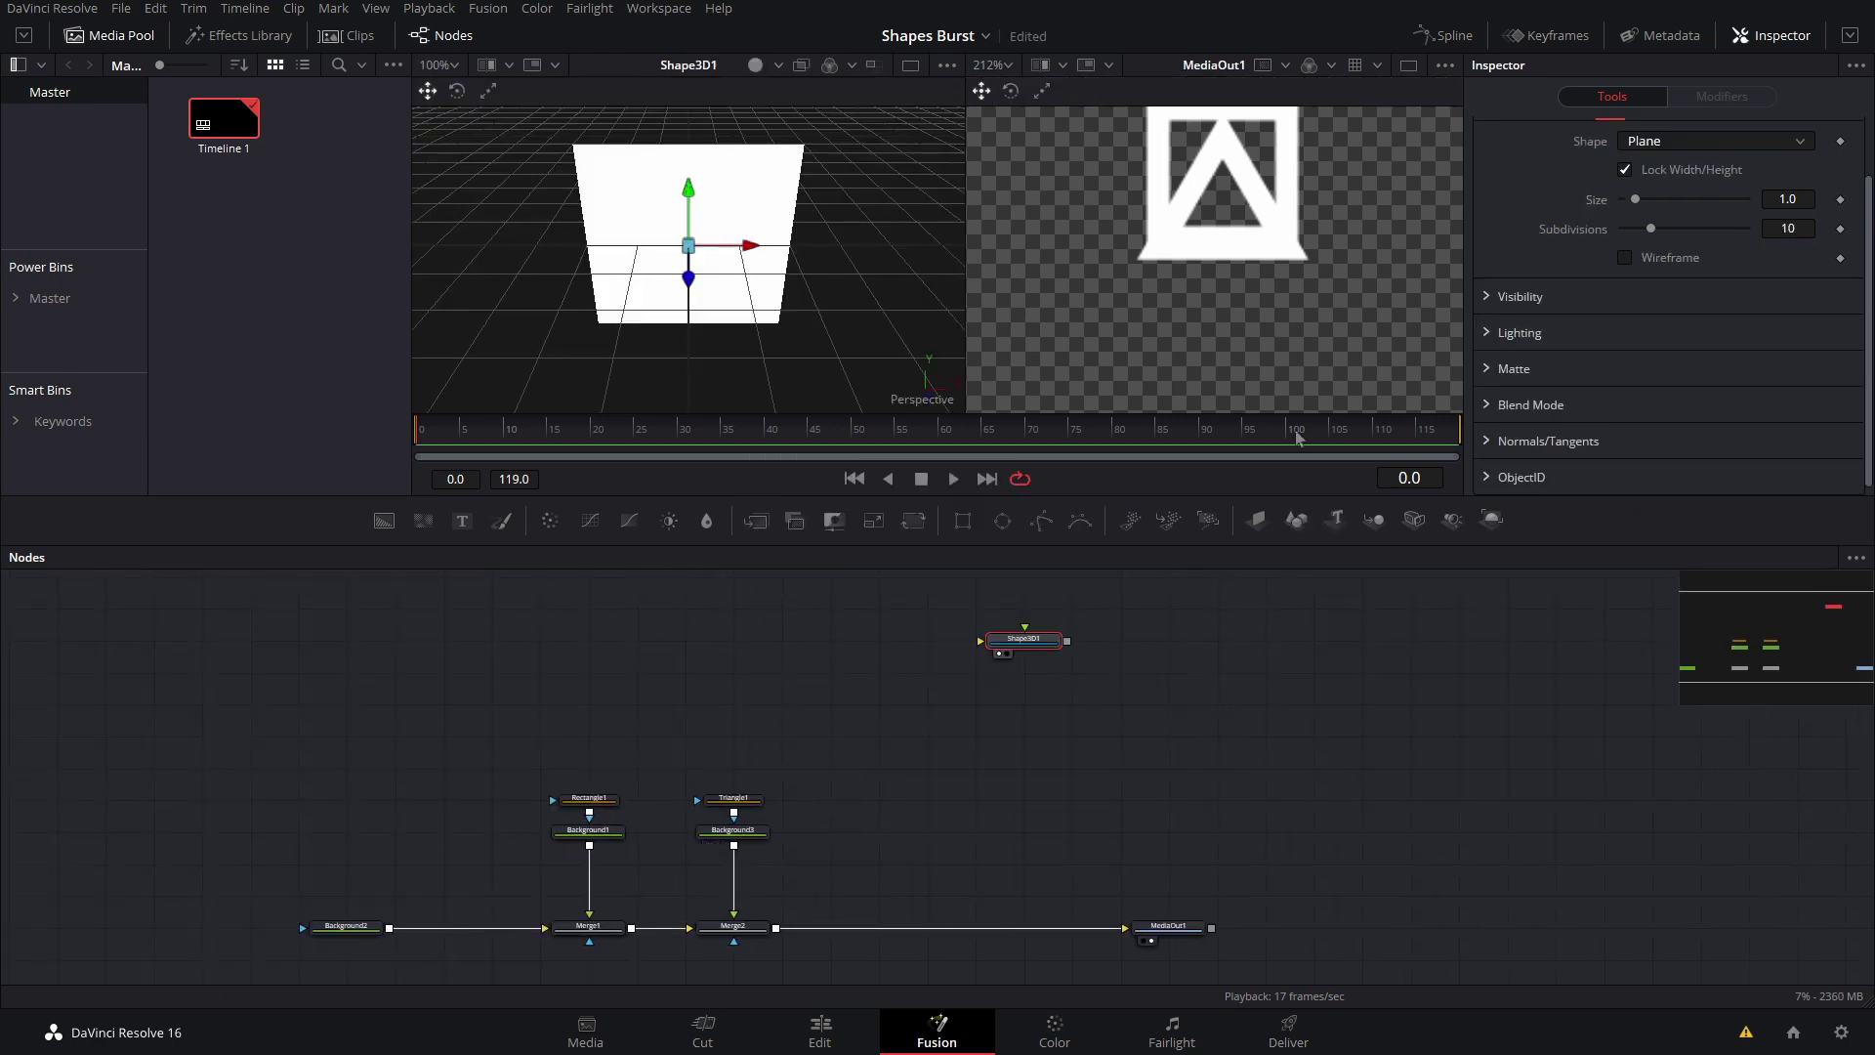
pyautogui.click(1641, 143)
pyautogui.click(1648, 274)
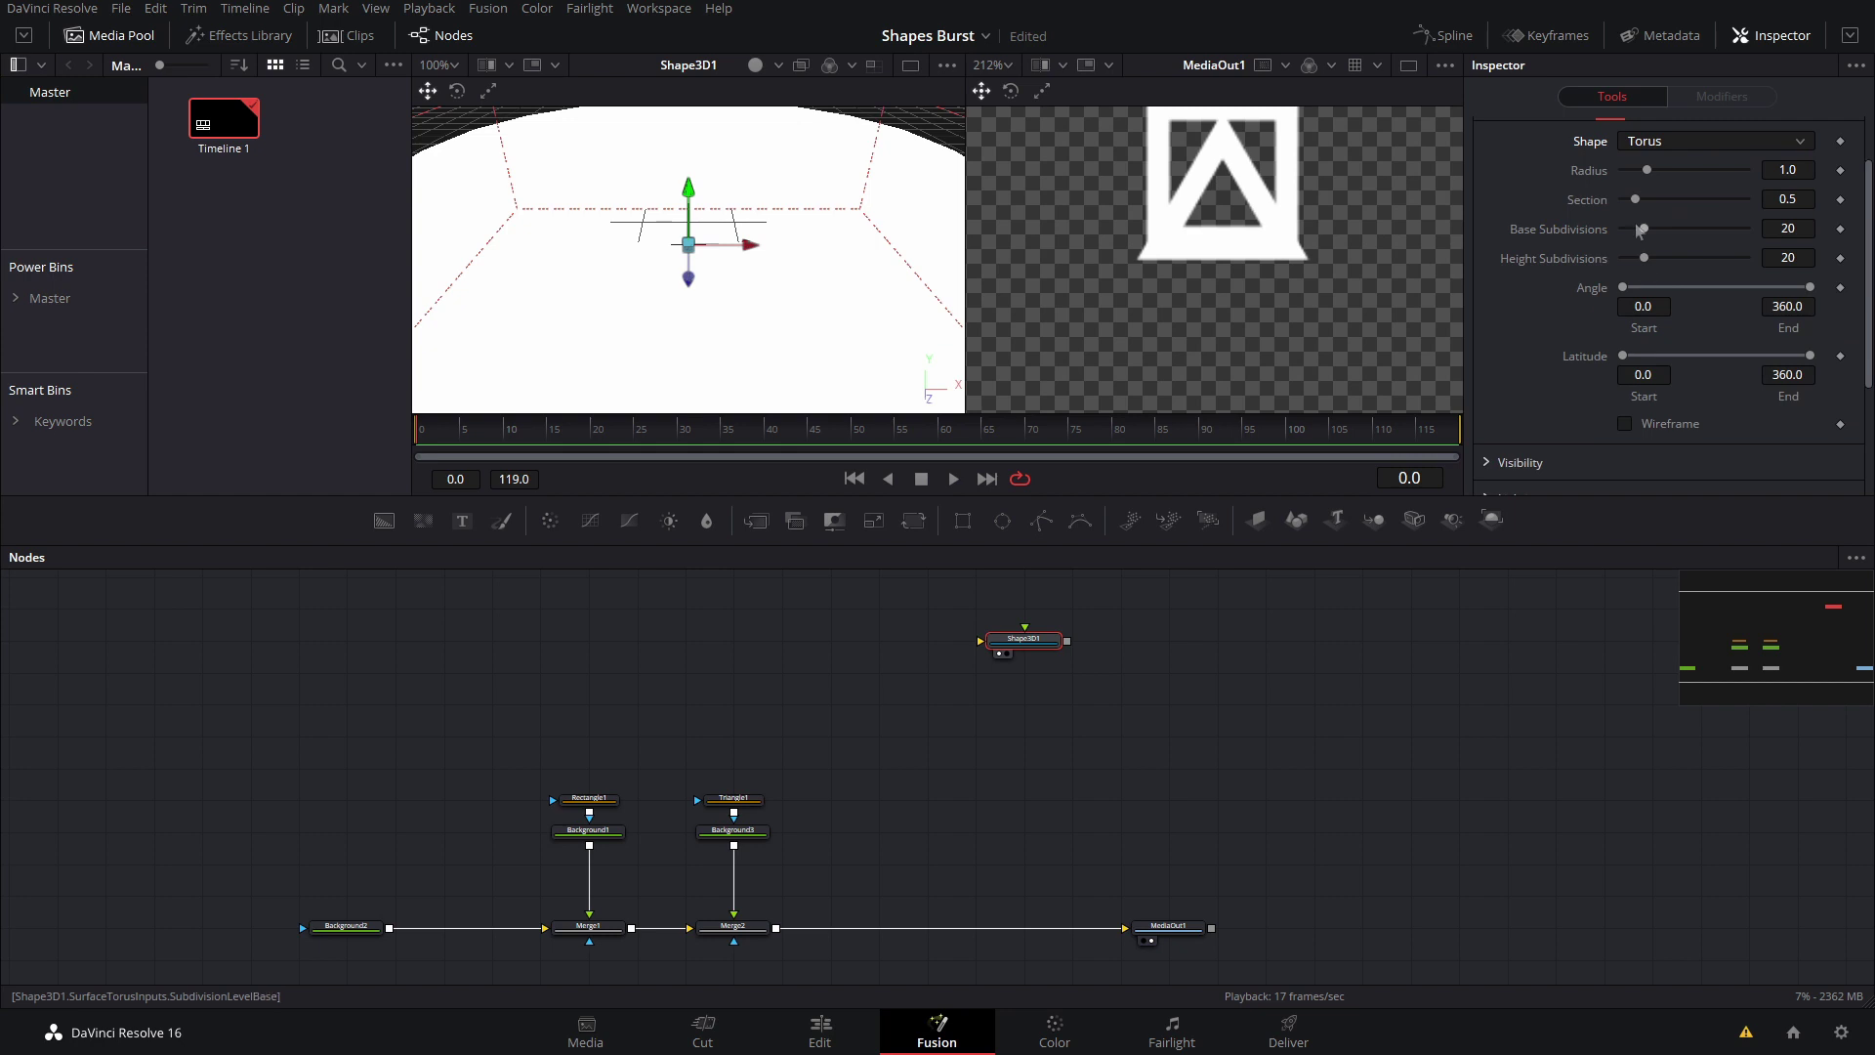
# Rotate the Shape3D1 torus 90 degrees around the X axis
pyautogui.scroll(2, 1660, 215)
pyautogui.click(1724, 169)
pyautogui.click(1653, 169)
pyautogui.click(1690, 168)
pyautogui.scroll(-3, 1693, 280)
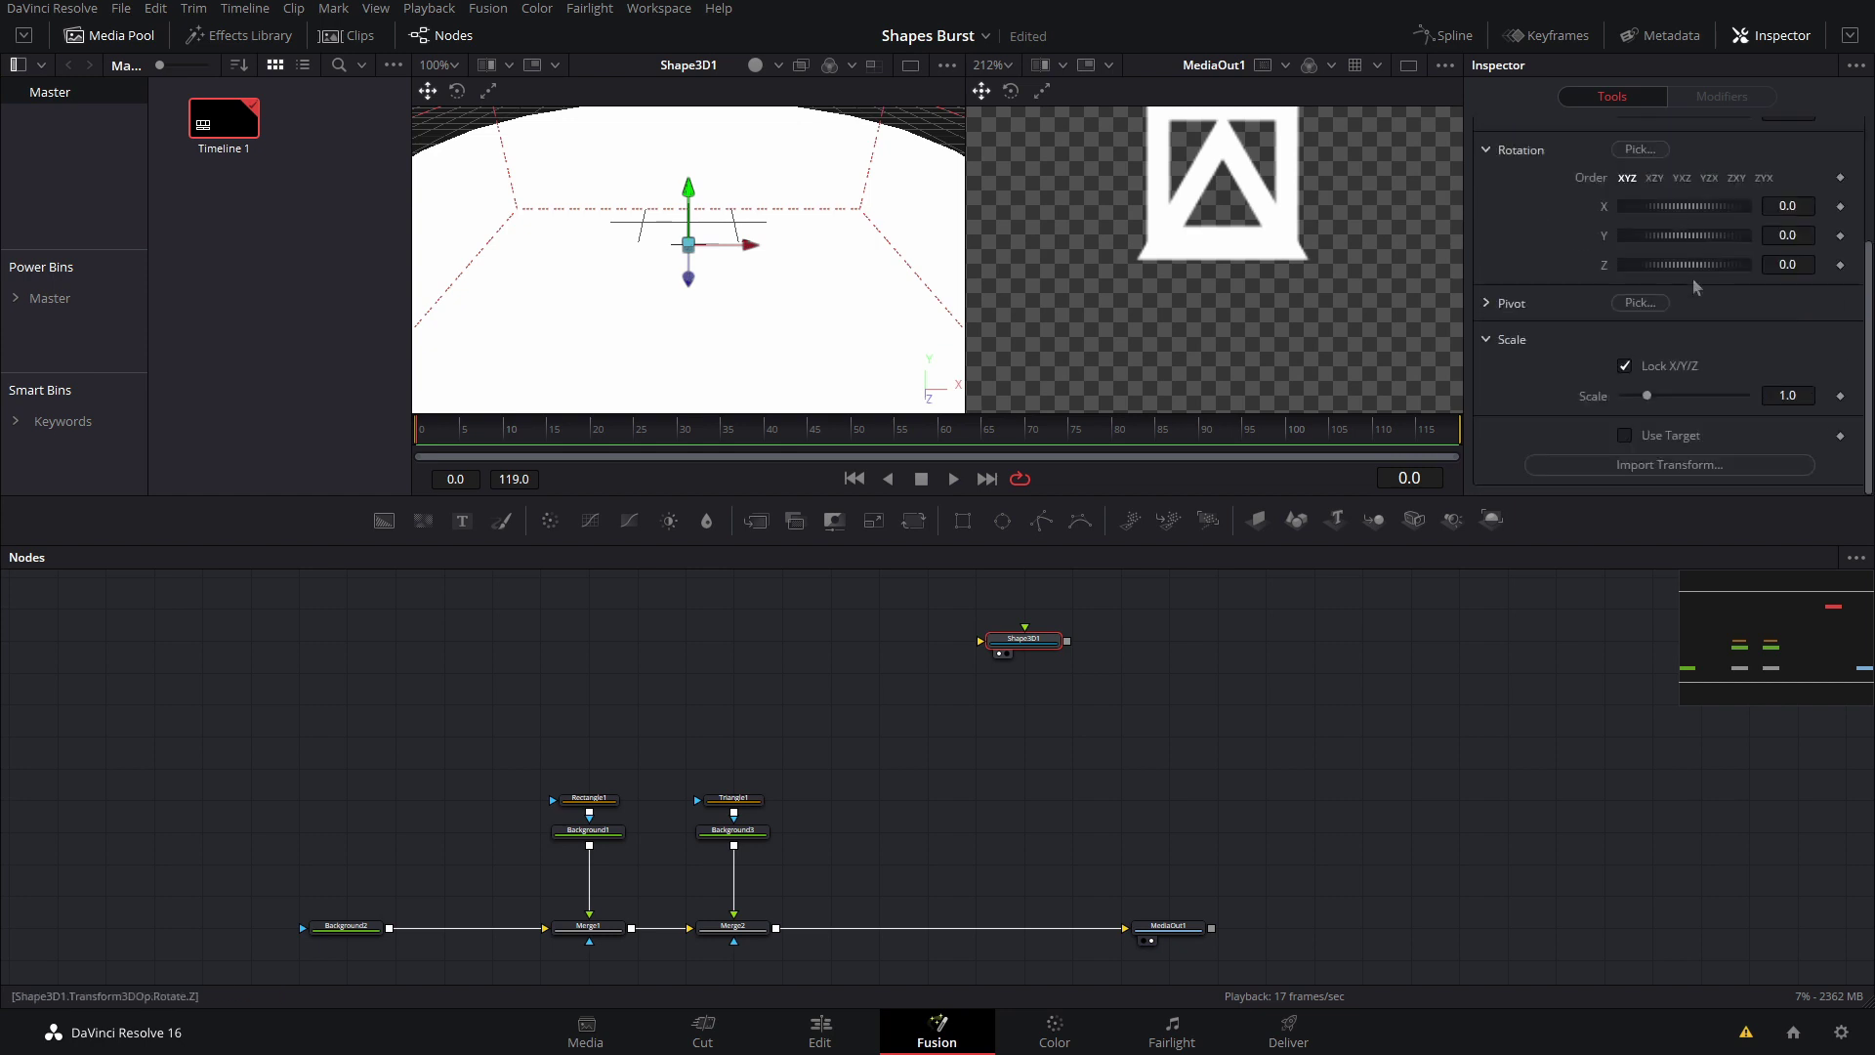
pyautogui.press('Tab')
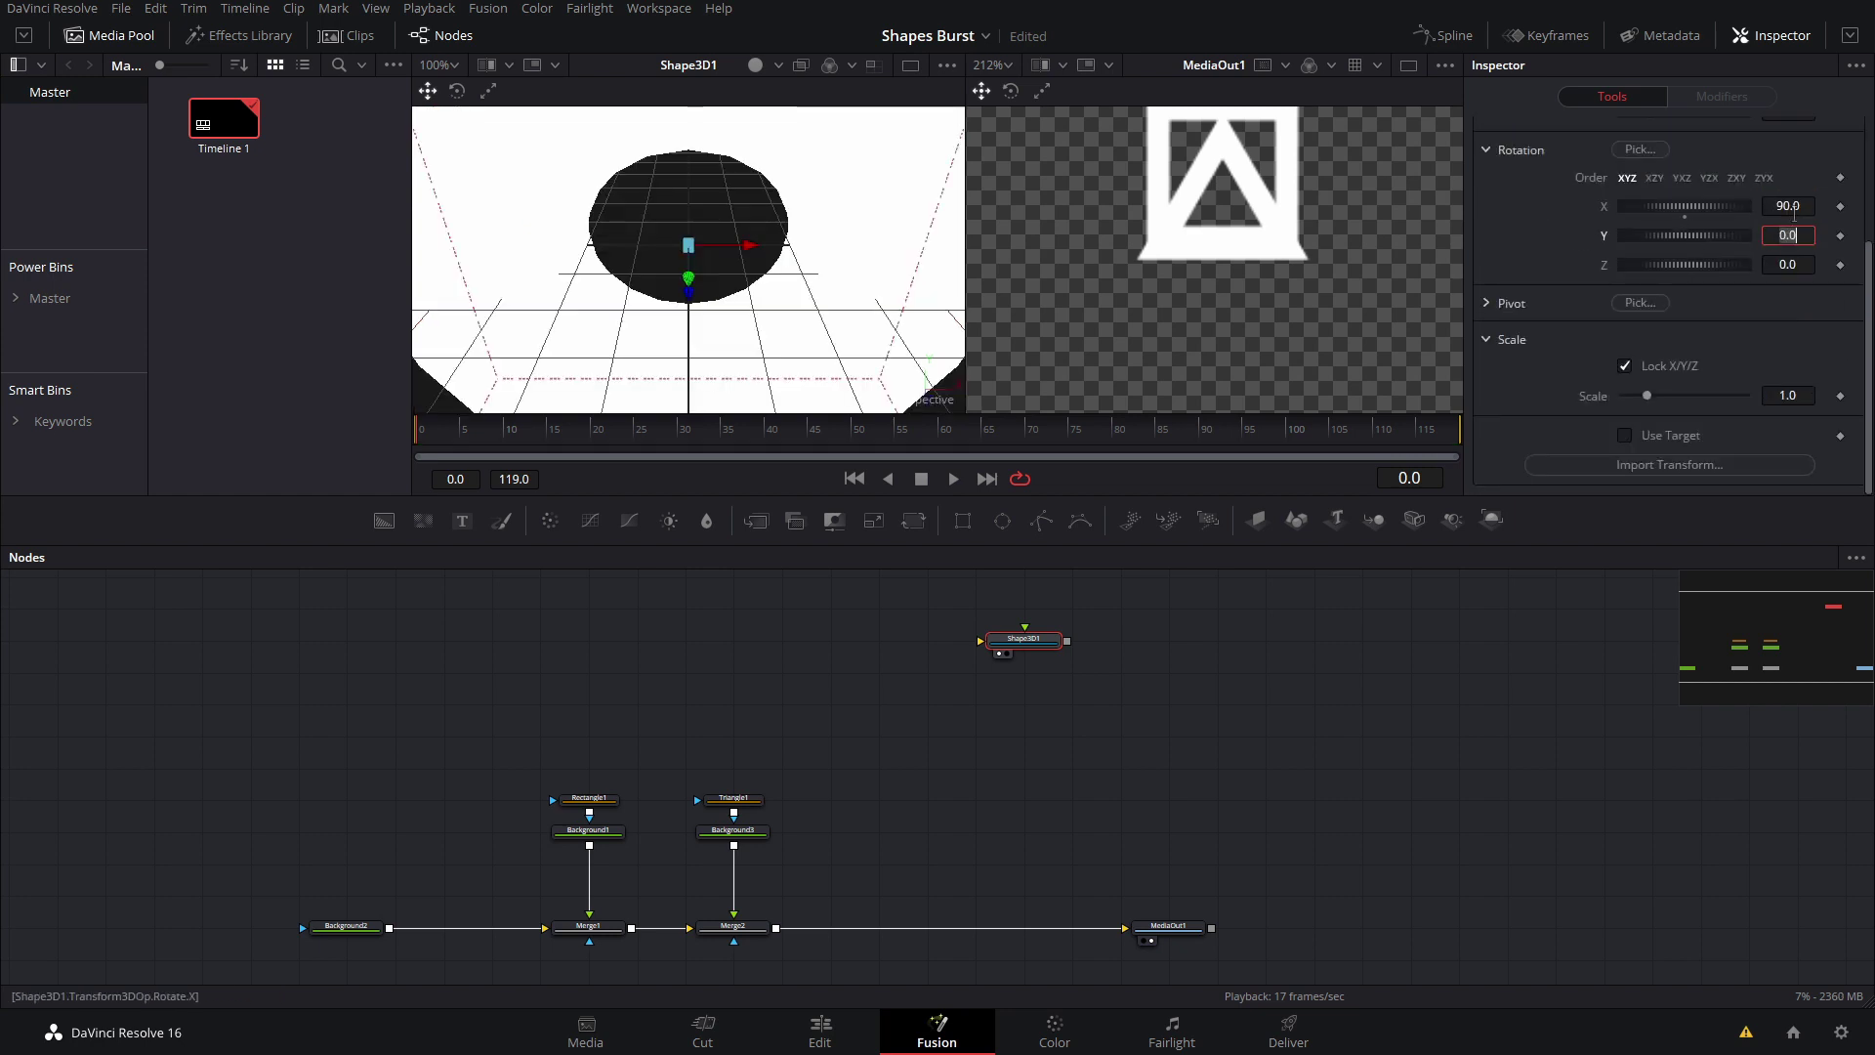
# Set the torus's Base Subdivisions to 5 to form a pentagon
pyautogui.scroll(3, 1661, 215)
pyautogui.click(1609, 170)
pyautogui.moveTo(1644, 298); pyautogui.dragTo(1623, 298)
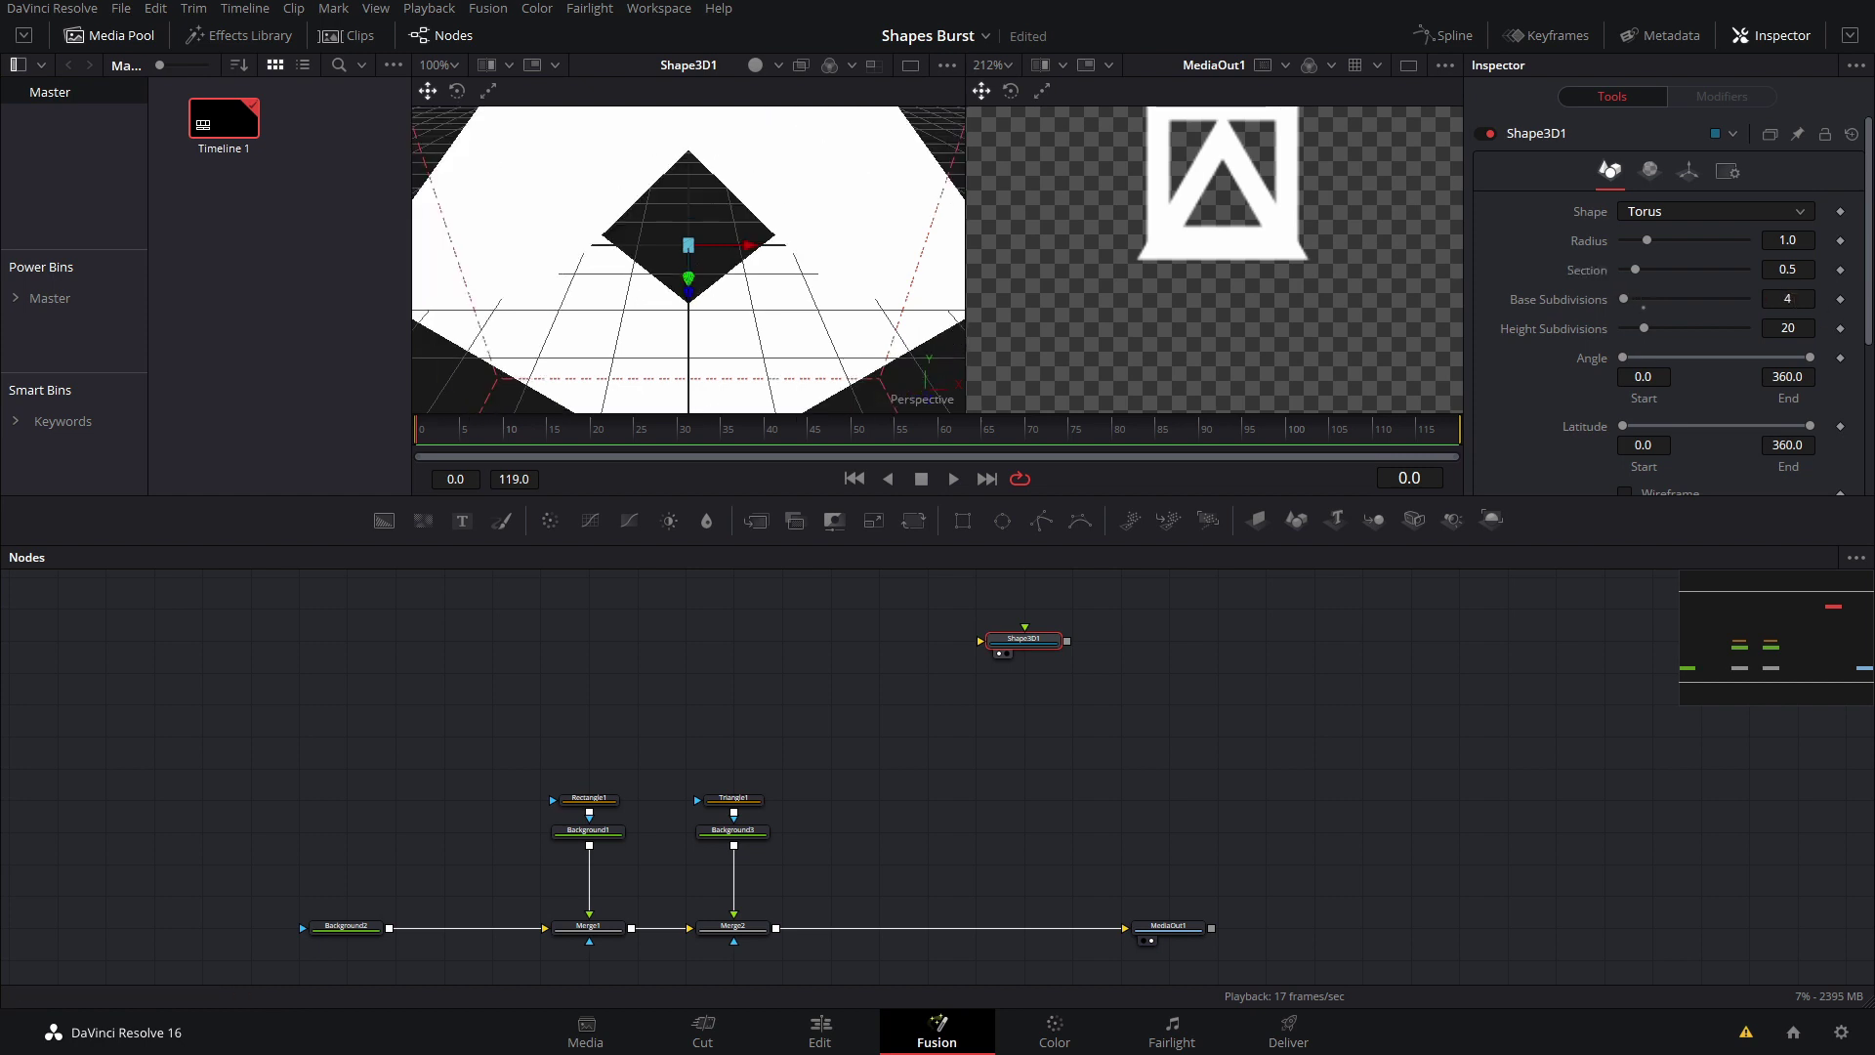
pyautogui.moveTo(1788, 299); pyautogui.dragTo(1797, 299)
# Thin the torus pentagon with section 0.097, radius 1.302 and Height Subdivisions 3
pyautogui.moveTo(896, 134); pyautogui.dragTo(918, 186)
pyautogui.scroll(-3, 775, 163)
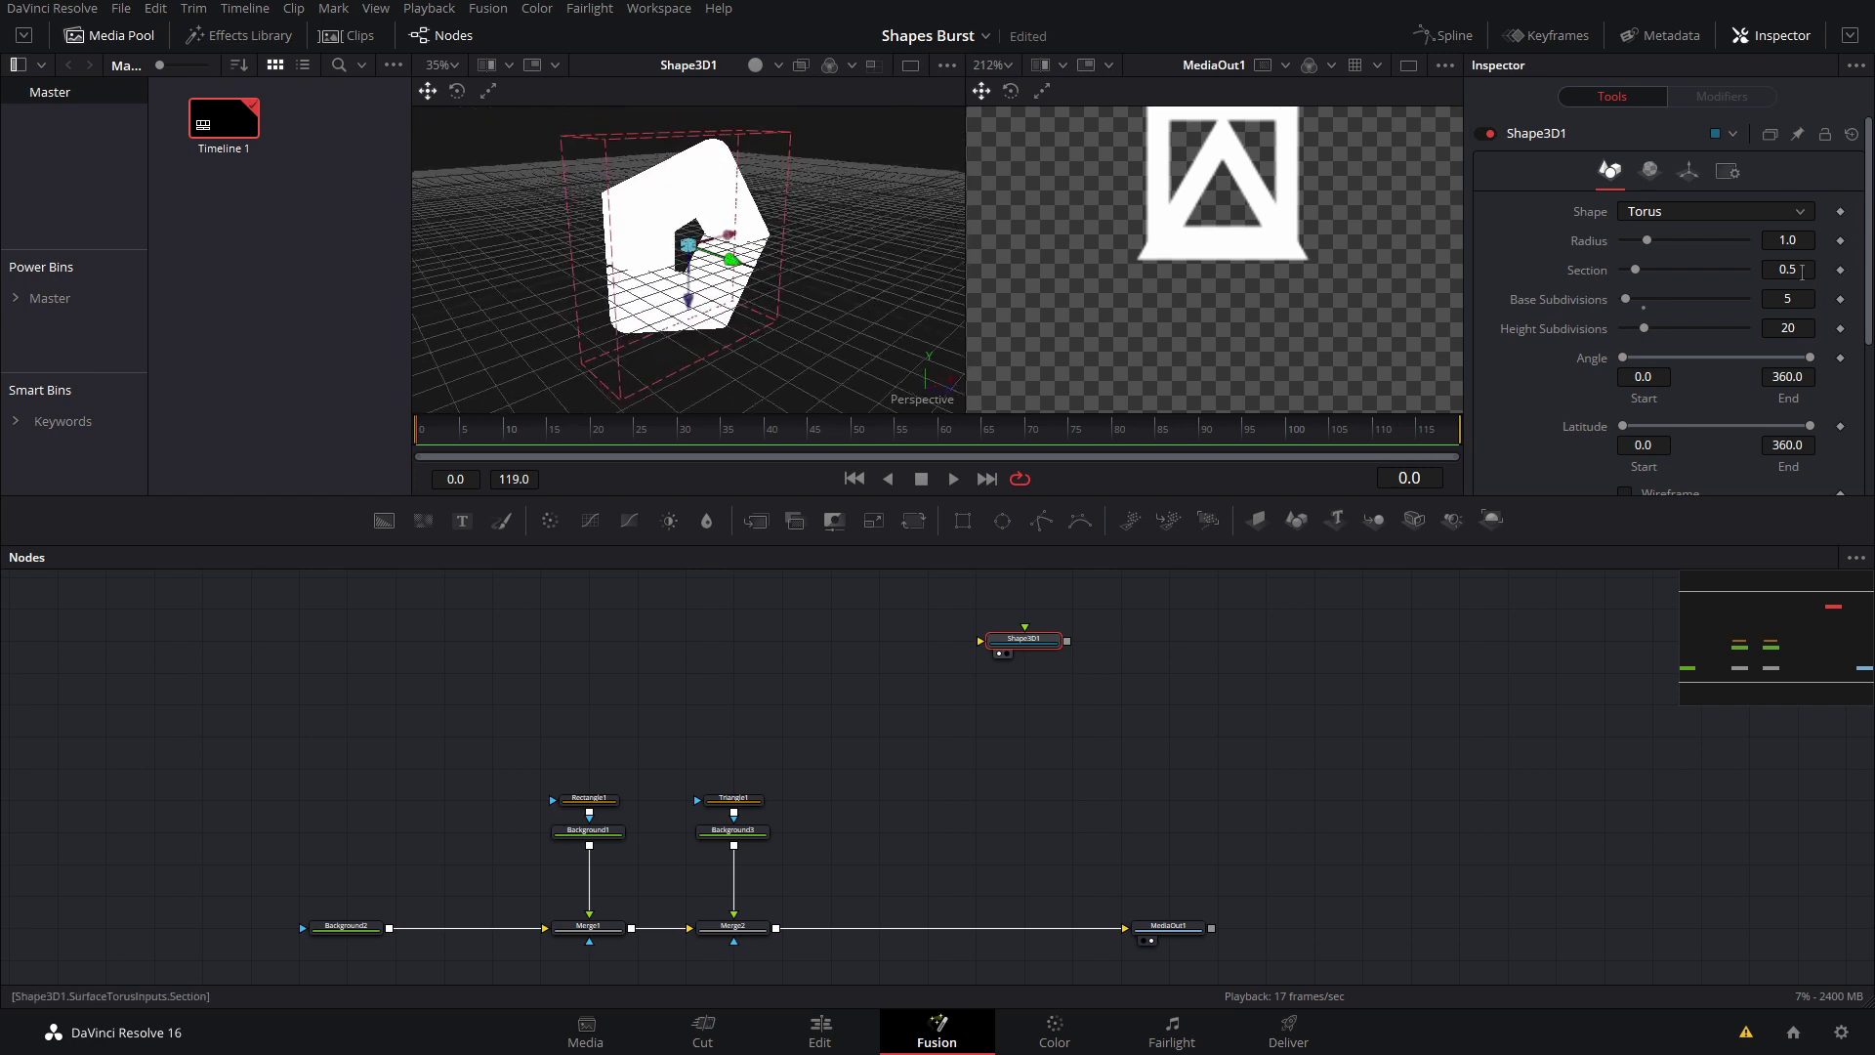
pyautogui.moveTo(1802, 273); pyautogui.dragTo(1864, 244)
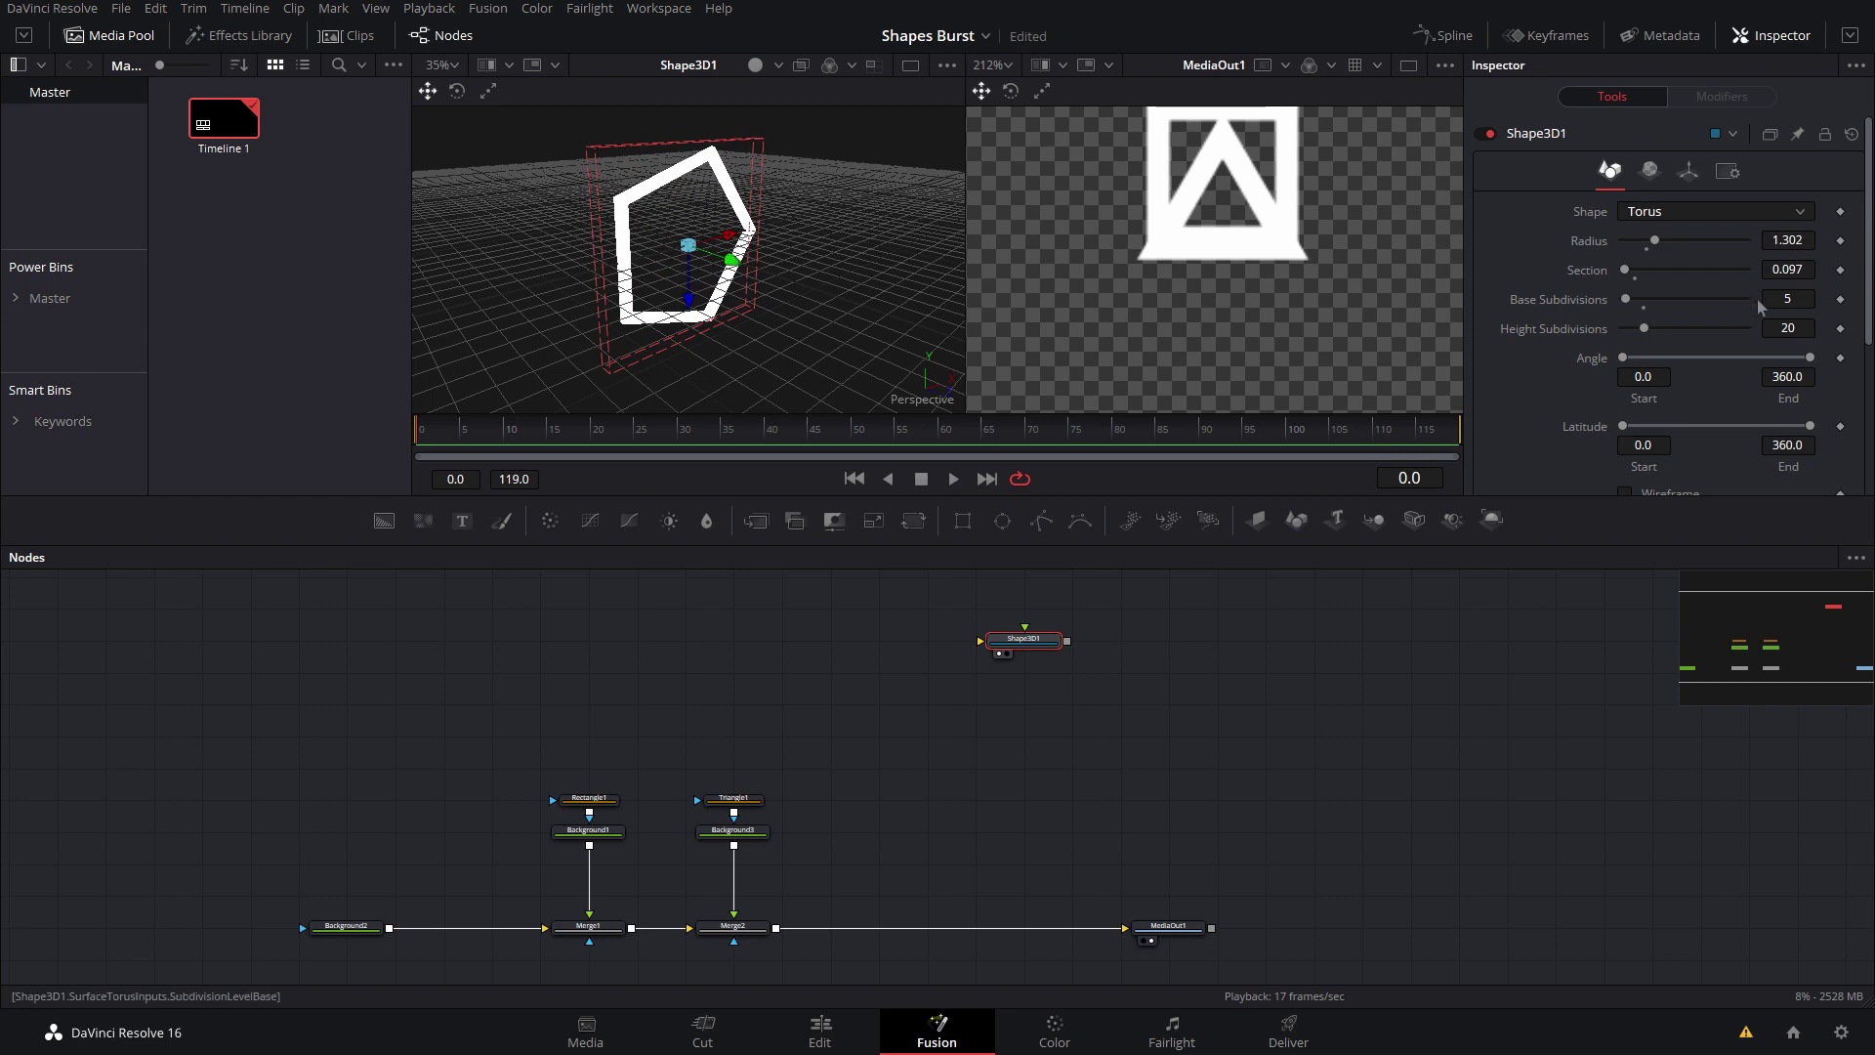
pyautogui.moveTo(625, 254); pyautogui.dragTo(342, 248)
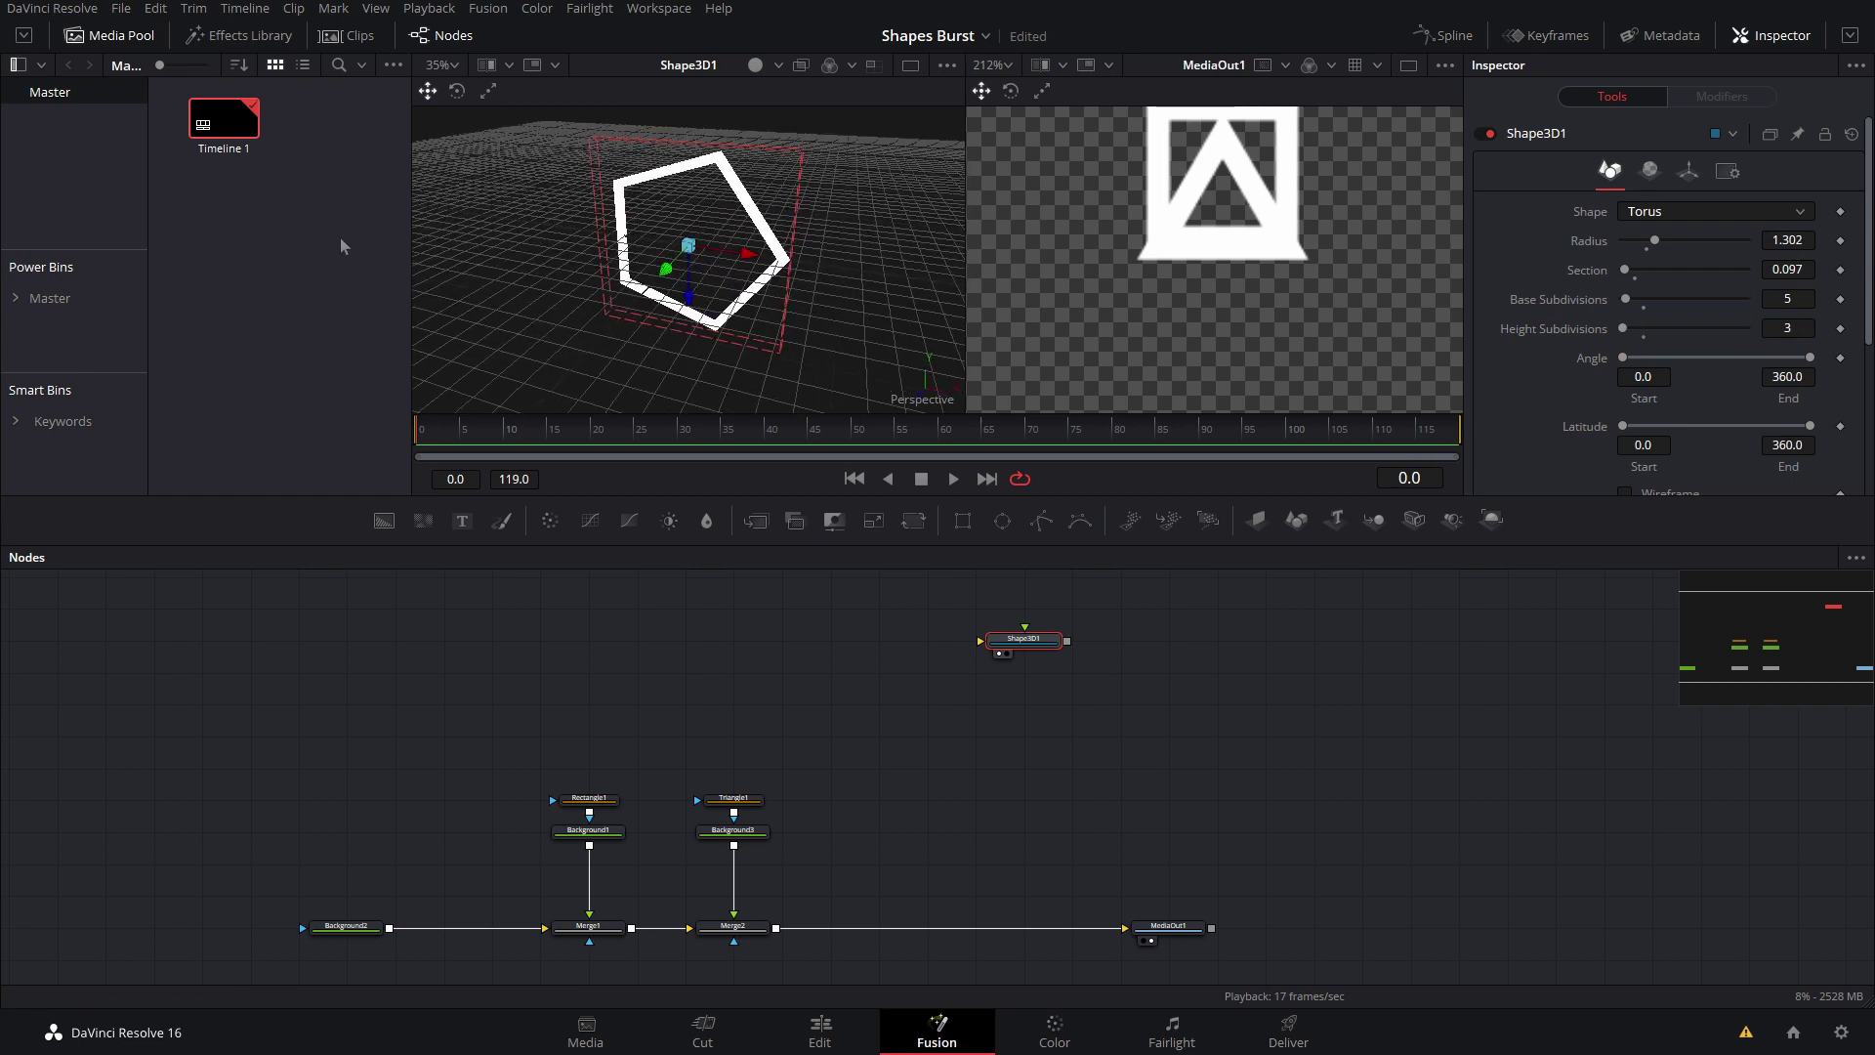
# Delete the Shape3D1 node from the node graph
pyautogui.moveTo(551, 278); pyautogui.dragTo(750, 132)
pyautogui.press('Delete')
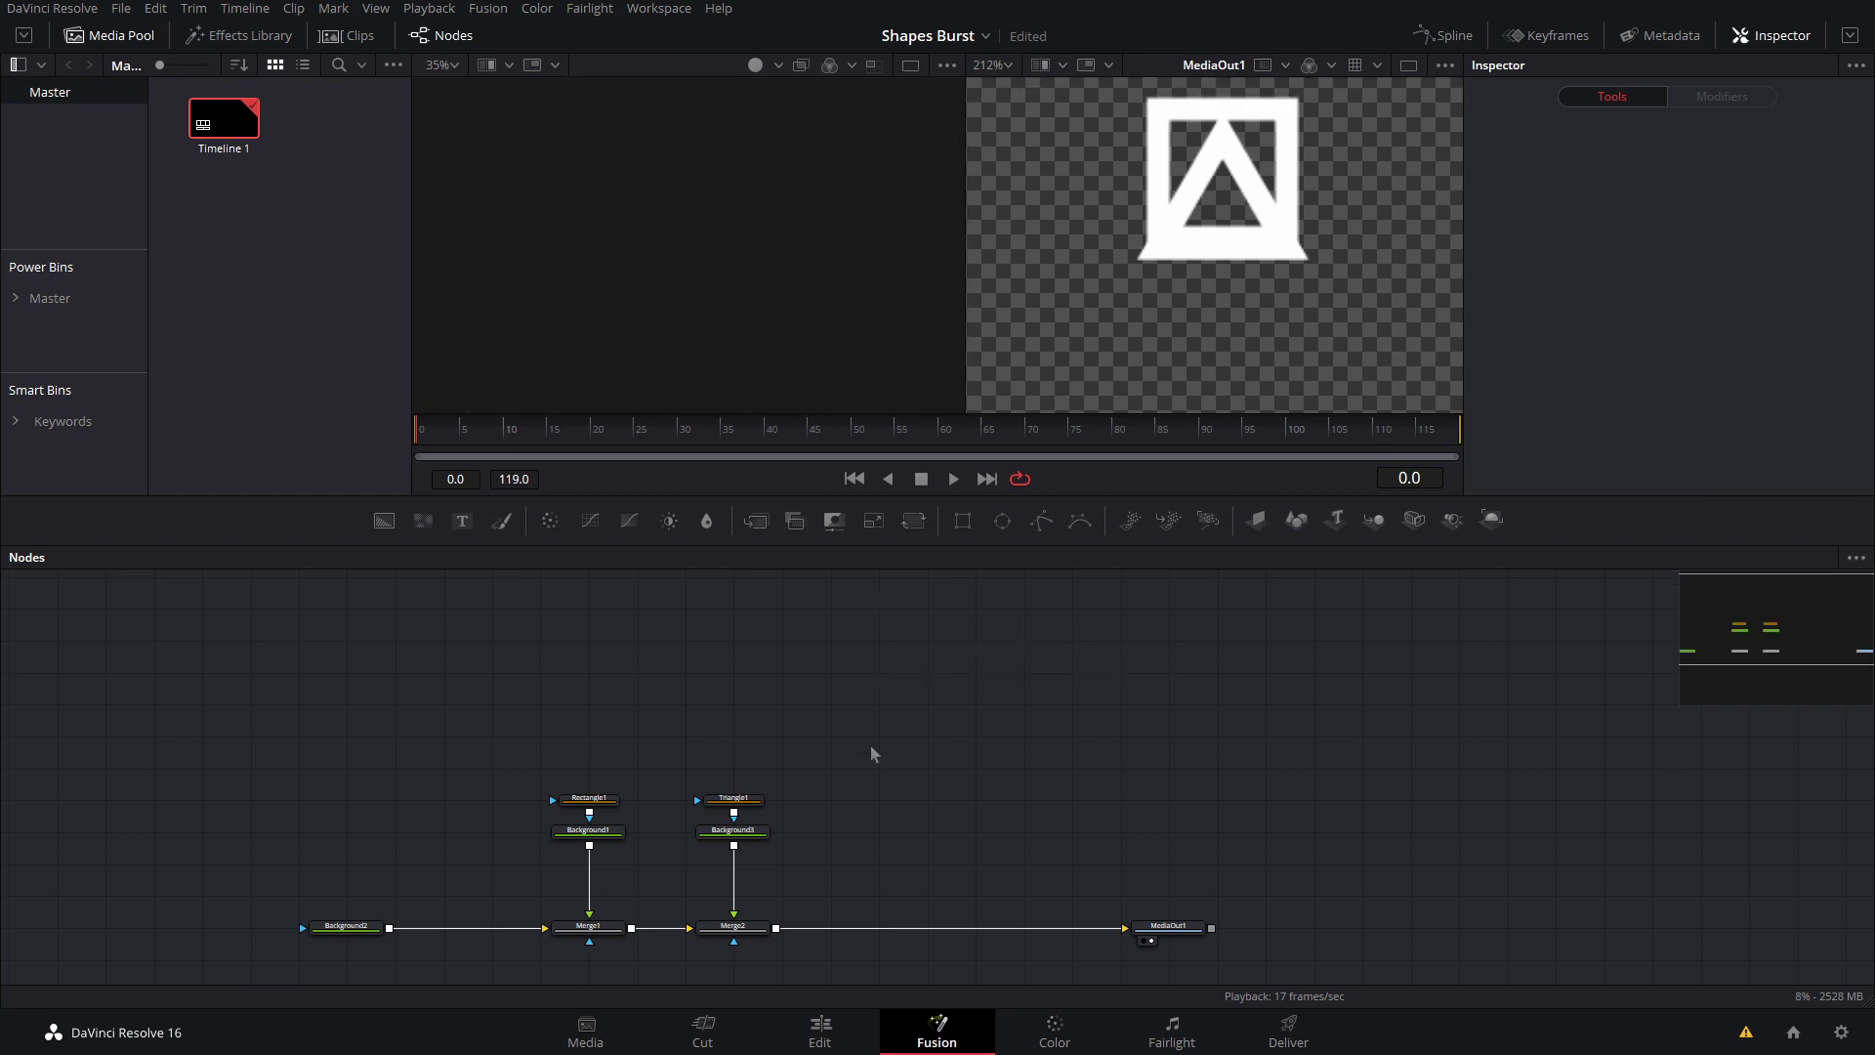
# Bring the pentagon.png image into the node graph beside Background3 and show it in the first viewer
pyautogui.hotkey('ctrl', 'f')
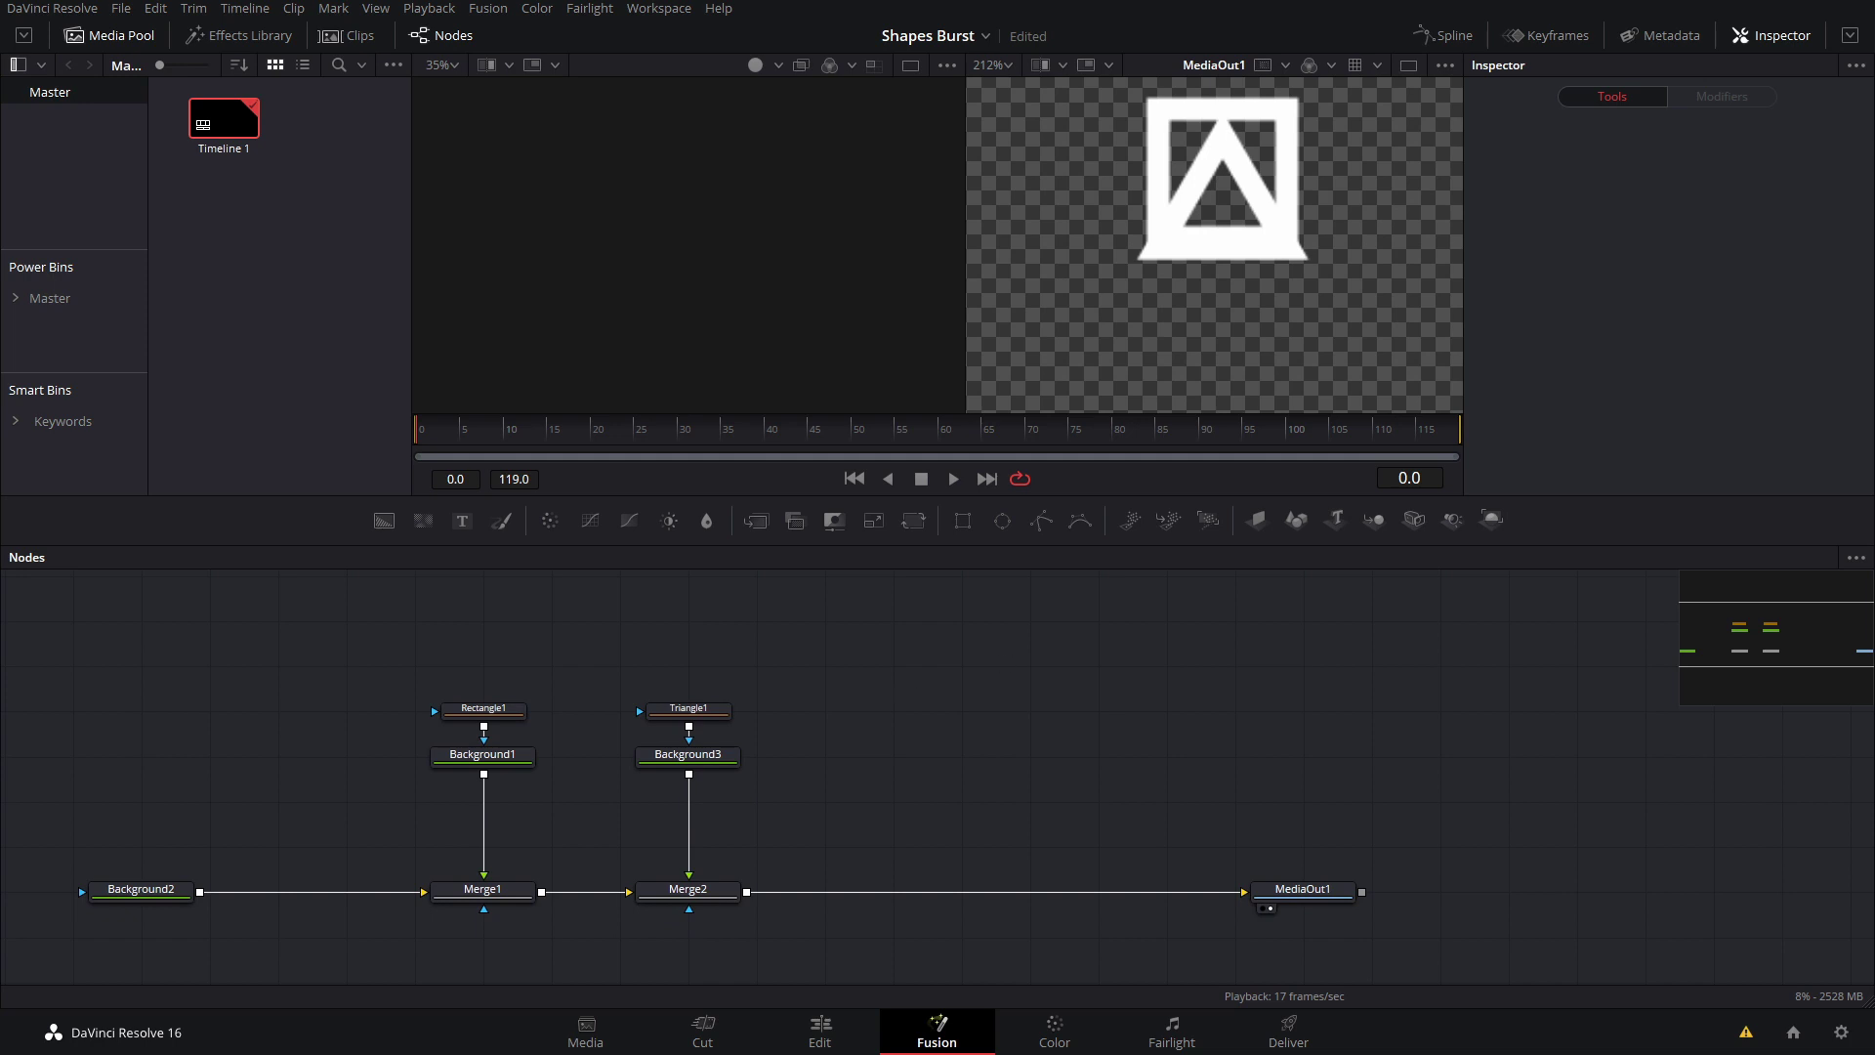
pyautogui.moveTo(1874, 586); pyautogui.dragTo(900, 767)
pyautogui.press('1')
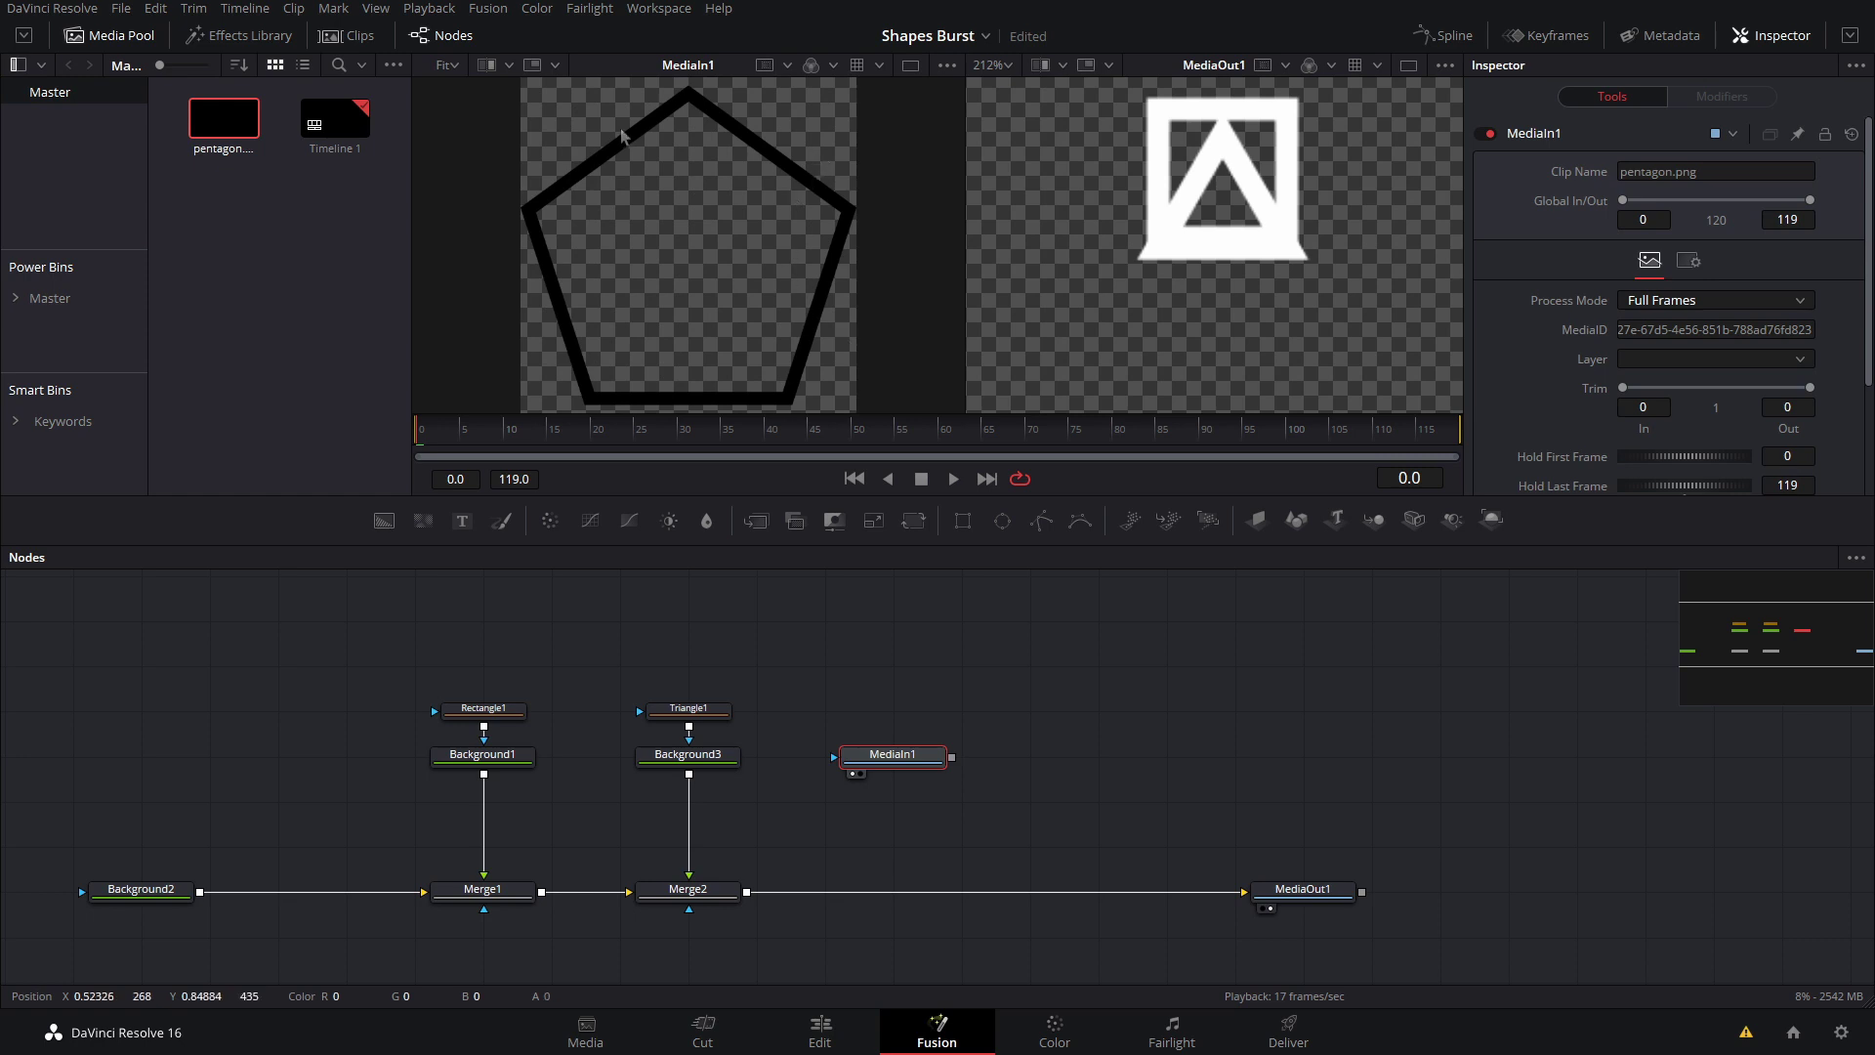
# Add a Polygon mask node above MediaIn1 and place its points on the pentagon outline's top and upper-left corners
pyautogui.moveTo(1041, 519); pyautogui.dragTo(918, 728)
pyautogui.scroll(5, 719, 252)
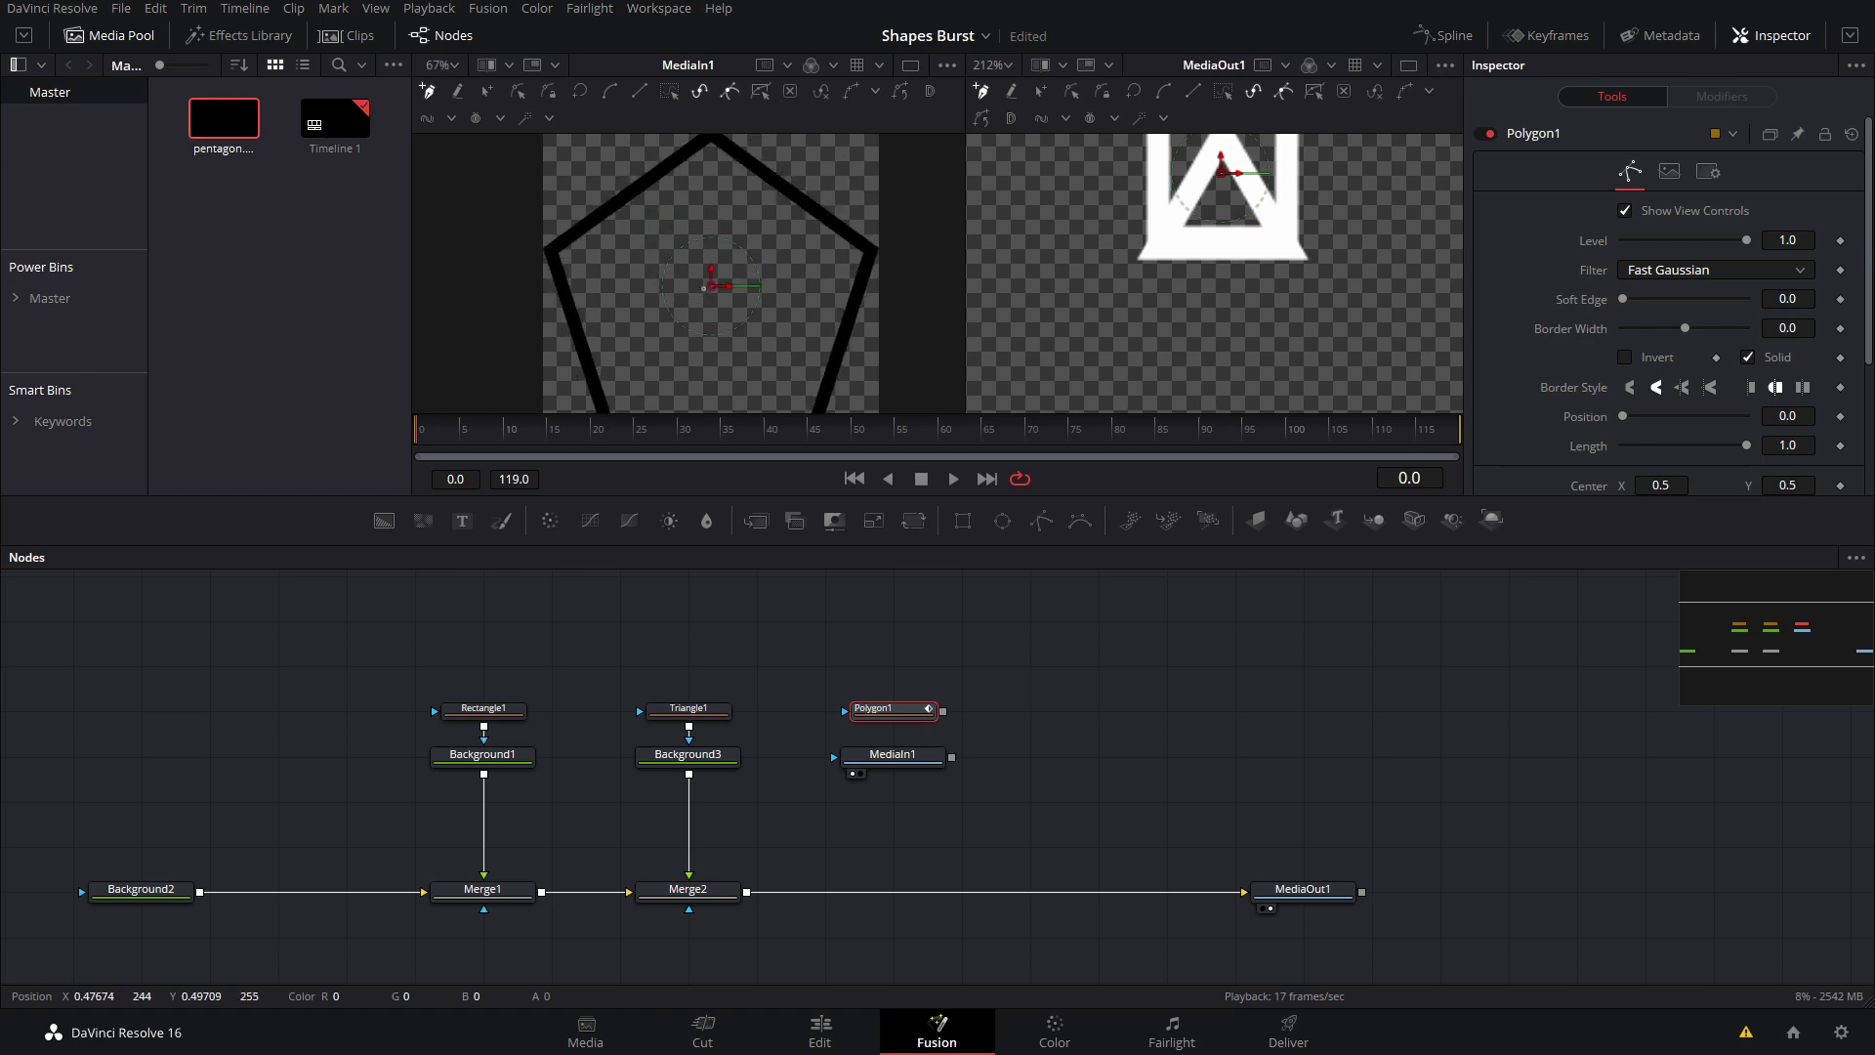
pyautogui.scroll(6, 719, 252)
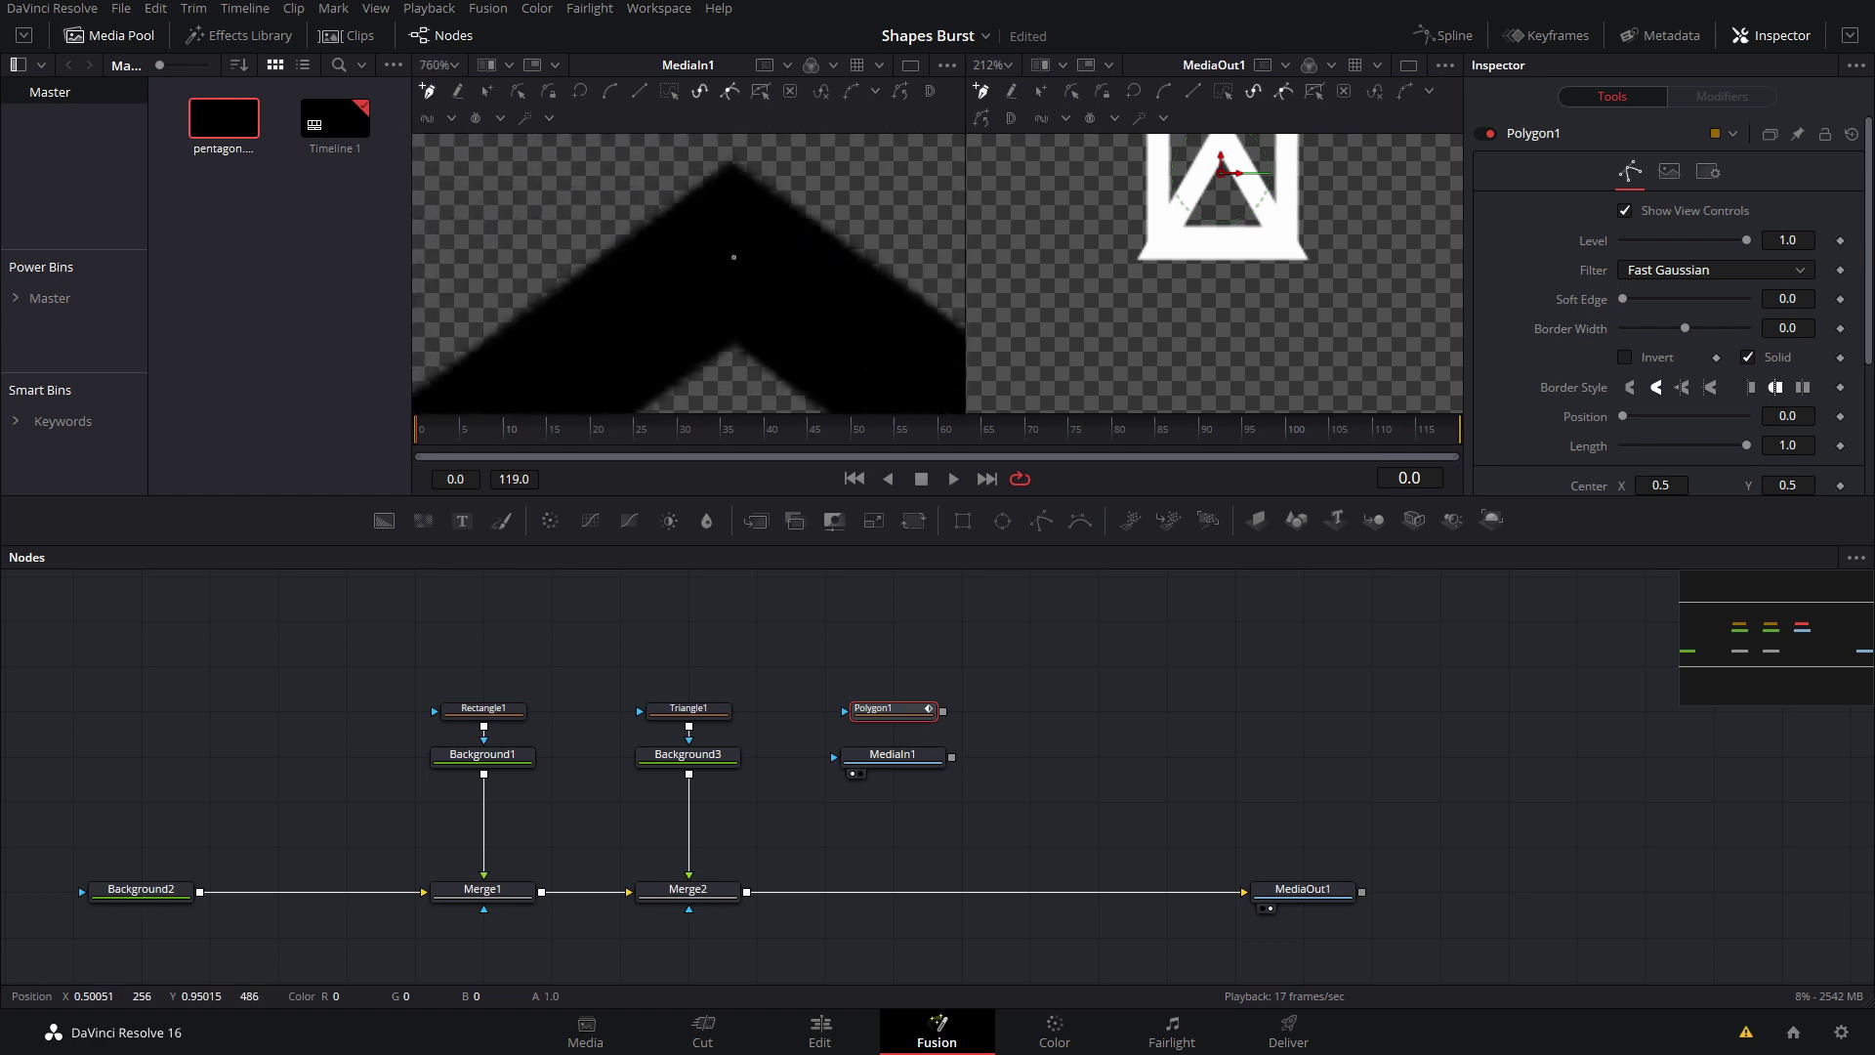
pyautogui.scroll(-5, 687, 257)
pyautogui.moveTo(687, 243); pyautogui.dragTo(918, 142)
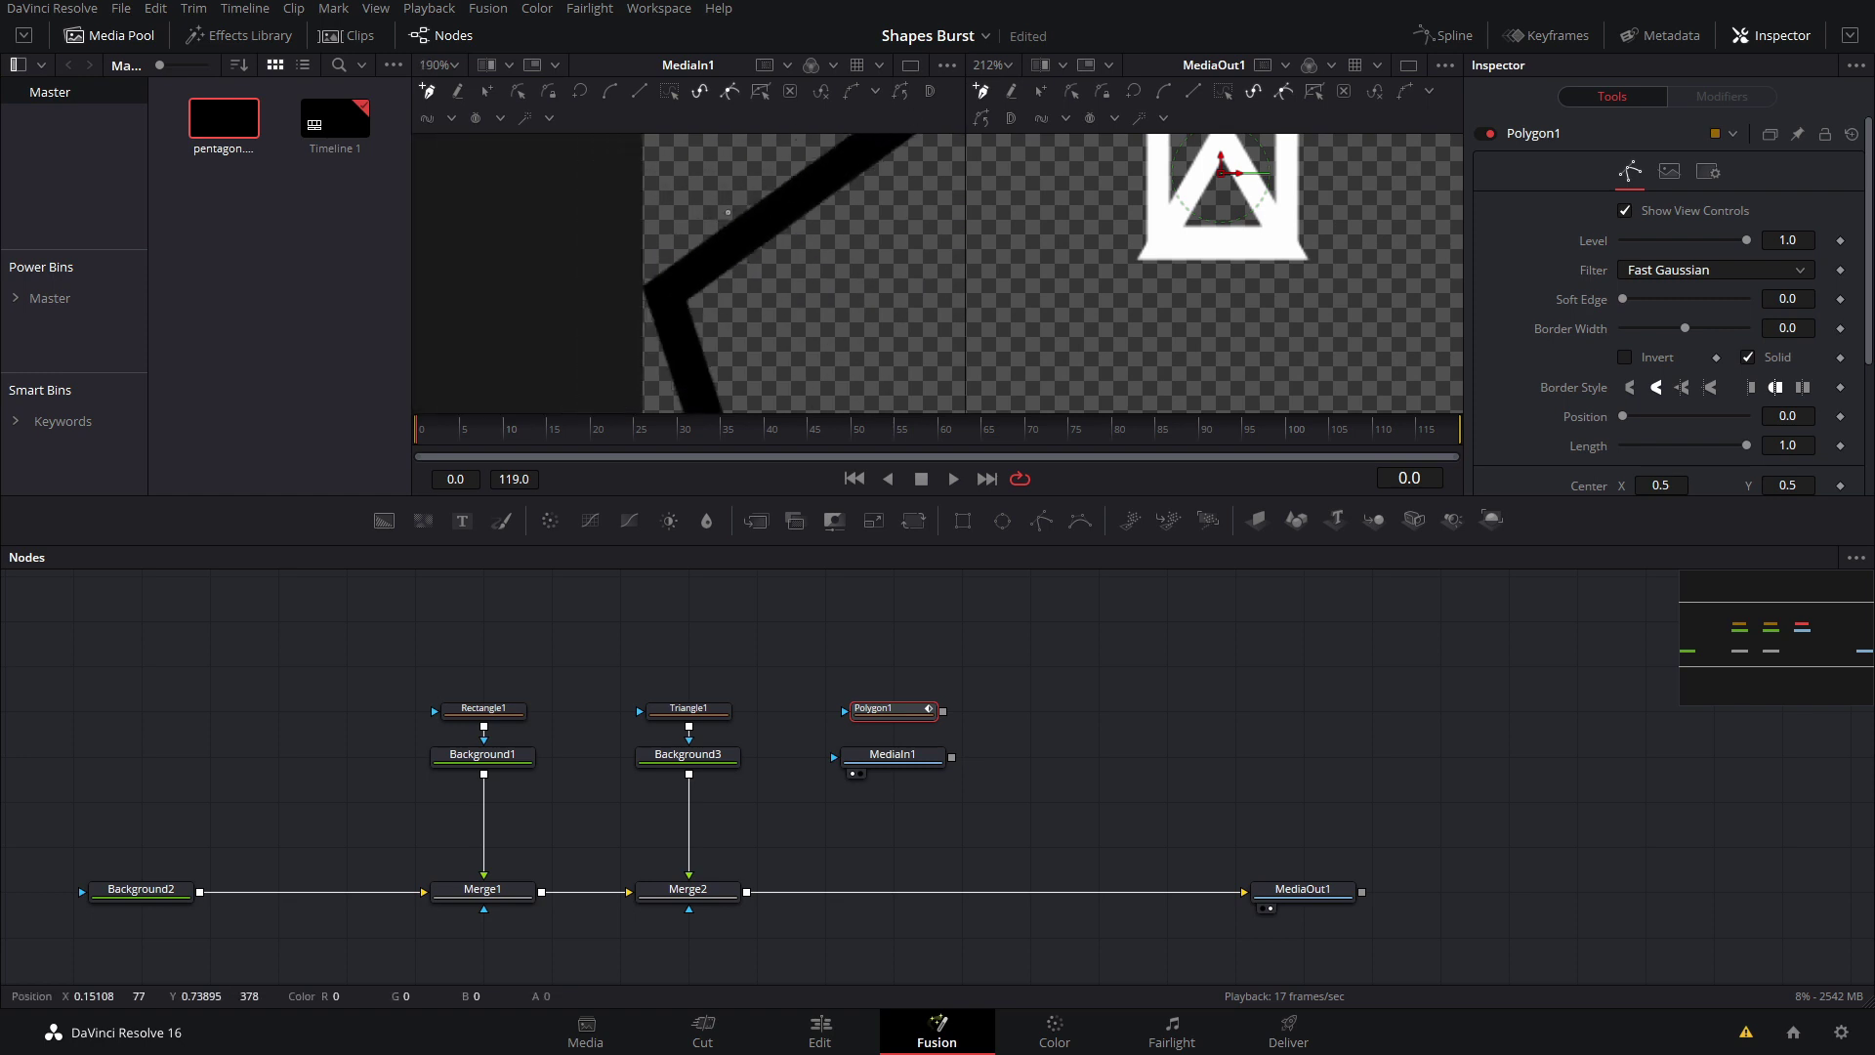
pyautogui.scroll(5, 705, 258)
pyautogui.hscroll(-3, 710, 259)
pyautogui.click(723, 270)
pyautogui.scroll(-5, 723, 270)
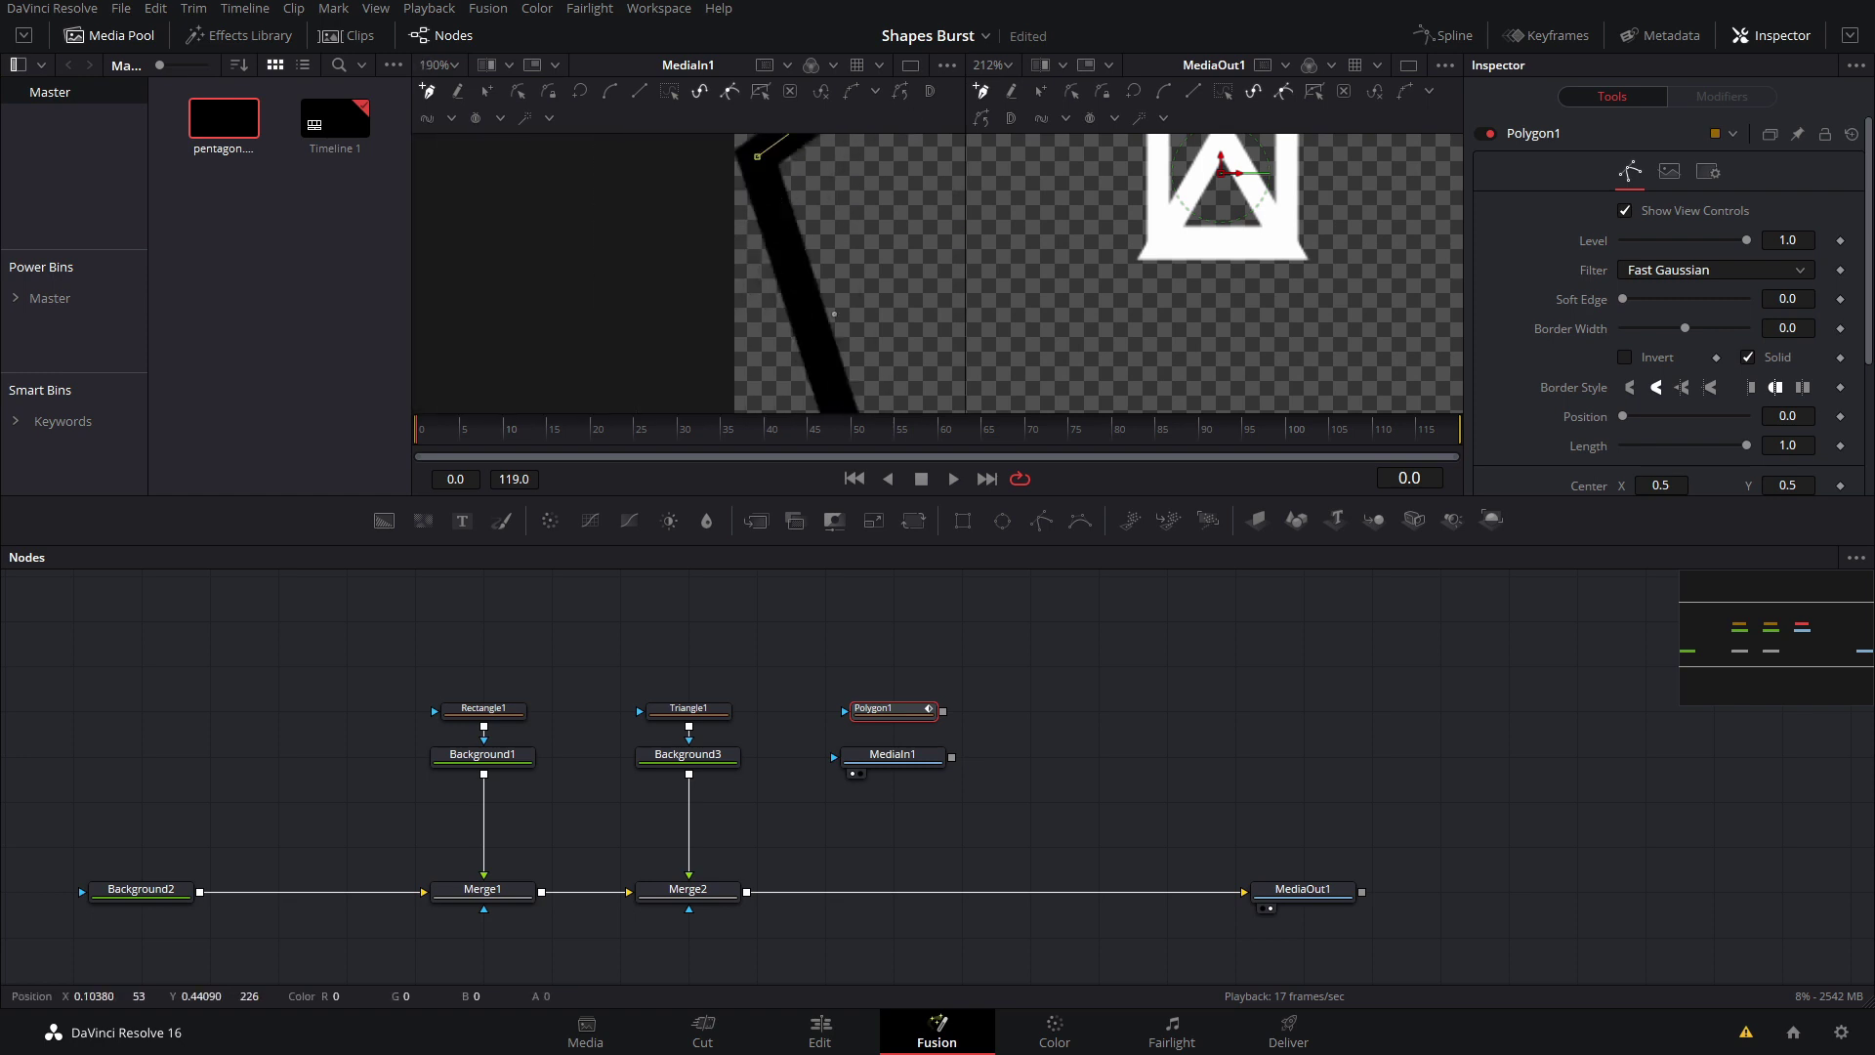
# Trace the pentagon's lower-left, lower-right and upper-right corners with mask points and close the path at the top
pyautogui.moveTo(762, 371); pyautogui.dragTo(684, 146)
pyautogui.scroll(5, 828, 260)
pyautogui.click(828, 260)
pyautogui.scroll(-5, 828, 260)
pyautogui.moveTo(879, 269); pyautogui.dragTo(488, 279)
pyautogui.scroll(4, 741, 281)
pyautogui.click(741, 281)
pyautogui.scroll(-5, 741, 281)
pyautogui.moveTo(752, 156); pyautogui.dragTo(656, 275)
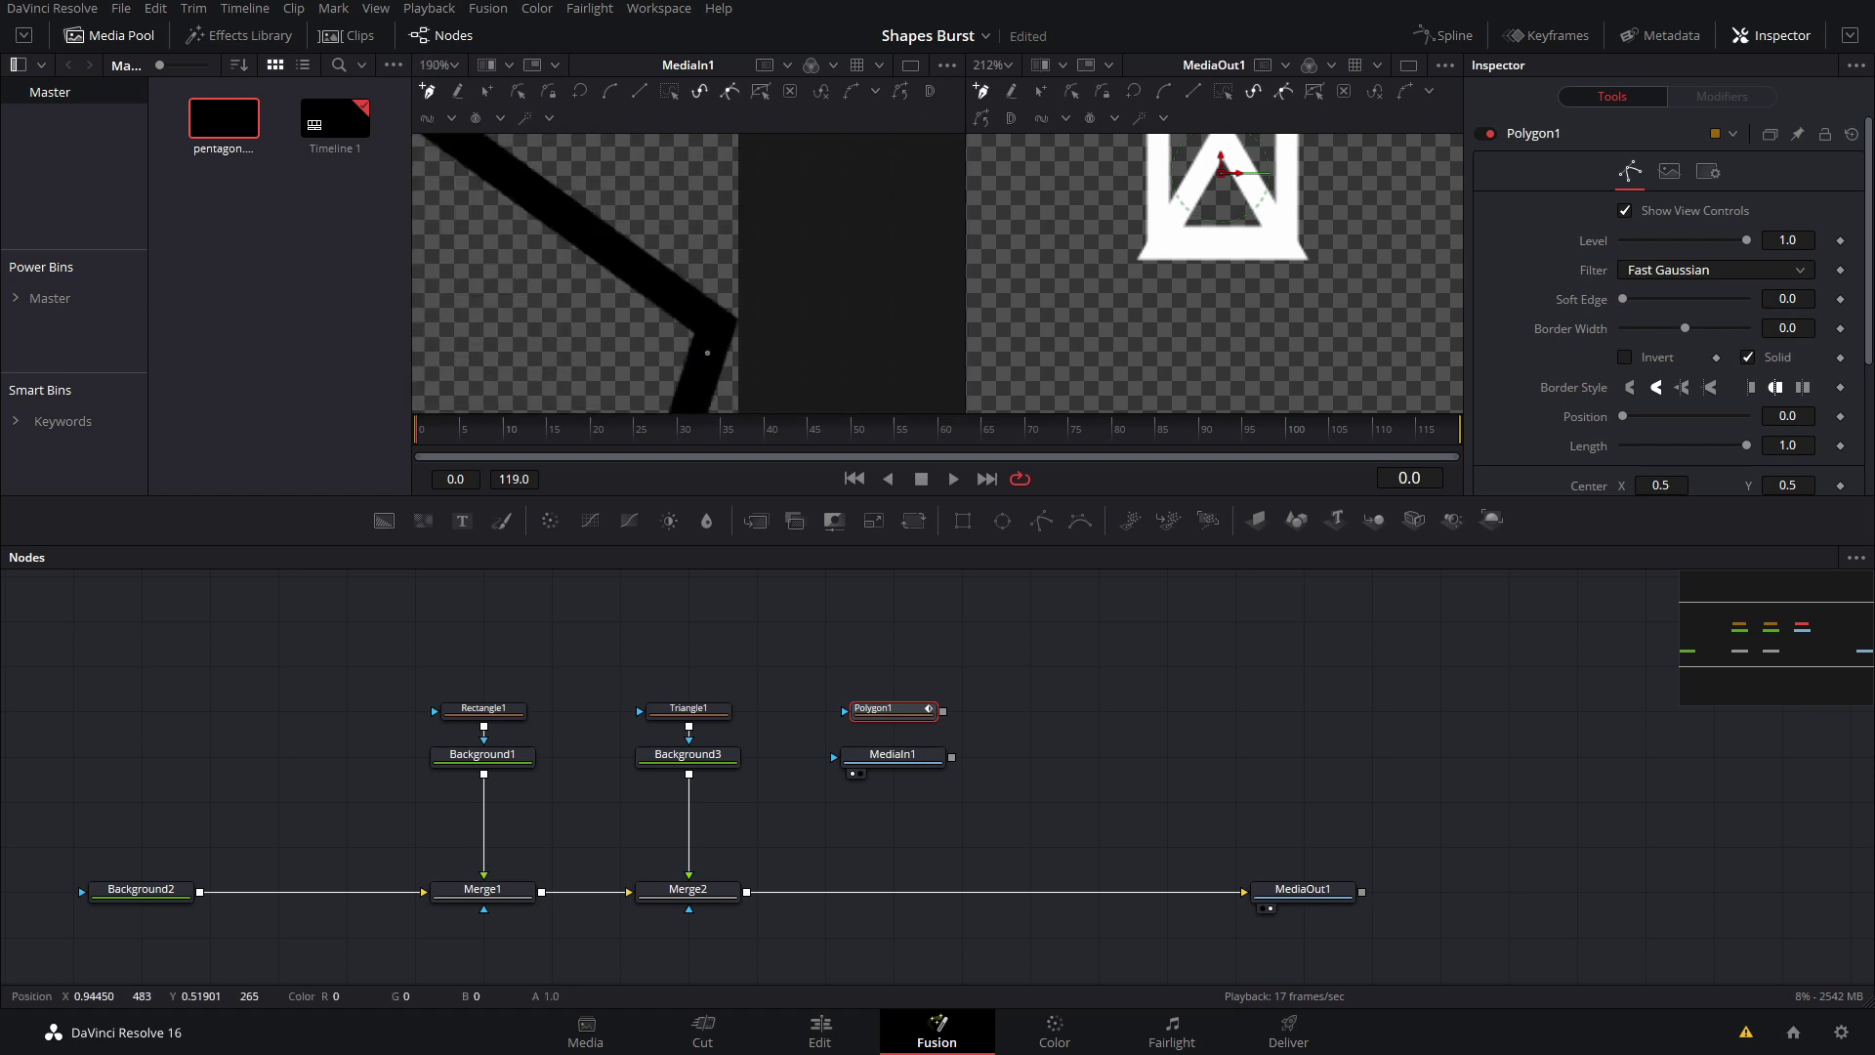
pyautogui.click(727, 306)
pyautogui.scroll(-5, 727, 307)
pyautogui.moveTo(581, 196); pyautogui.dragTo(742, 268)
pyautogui.click(814, 238)
pyautogui.scroll(-5, 815, 238)
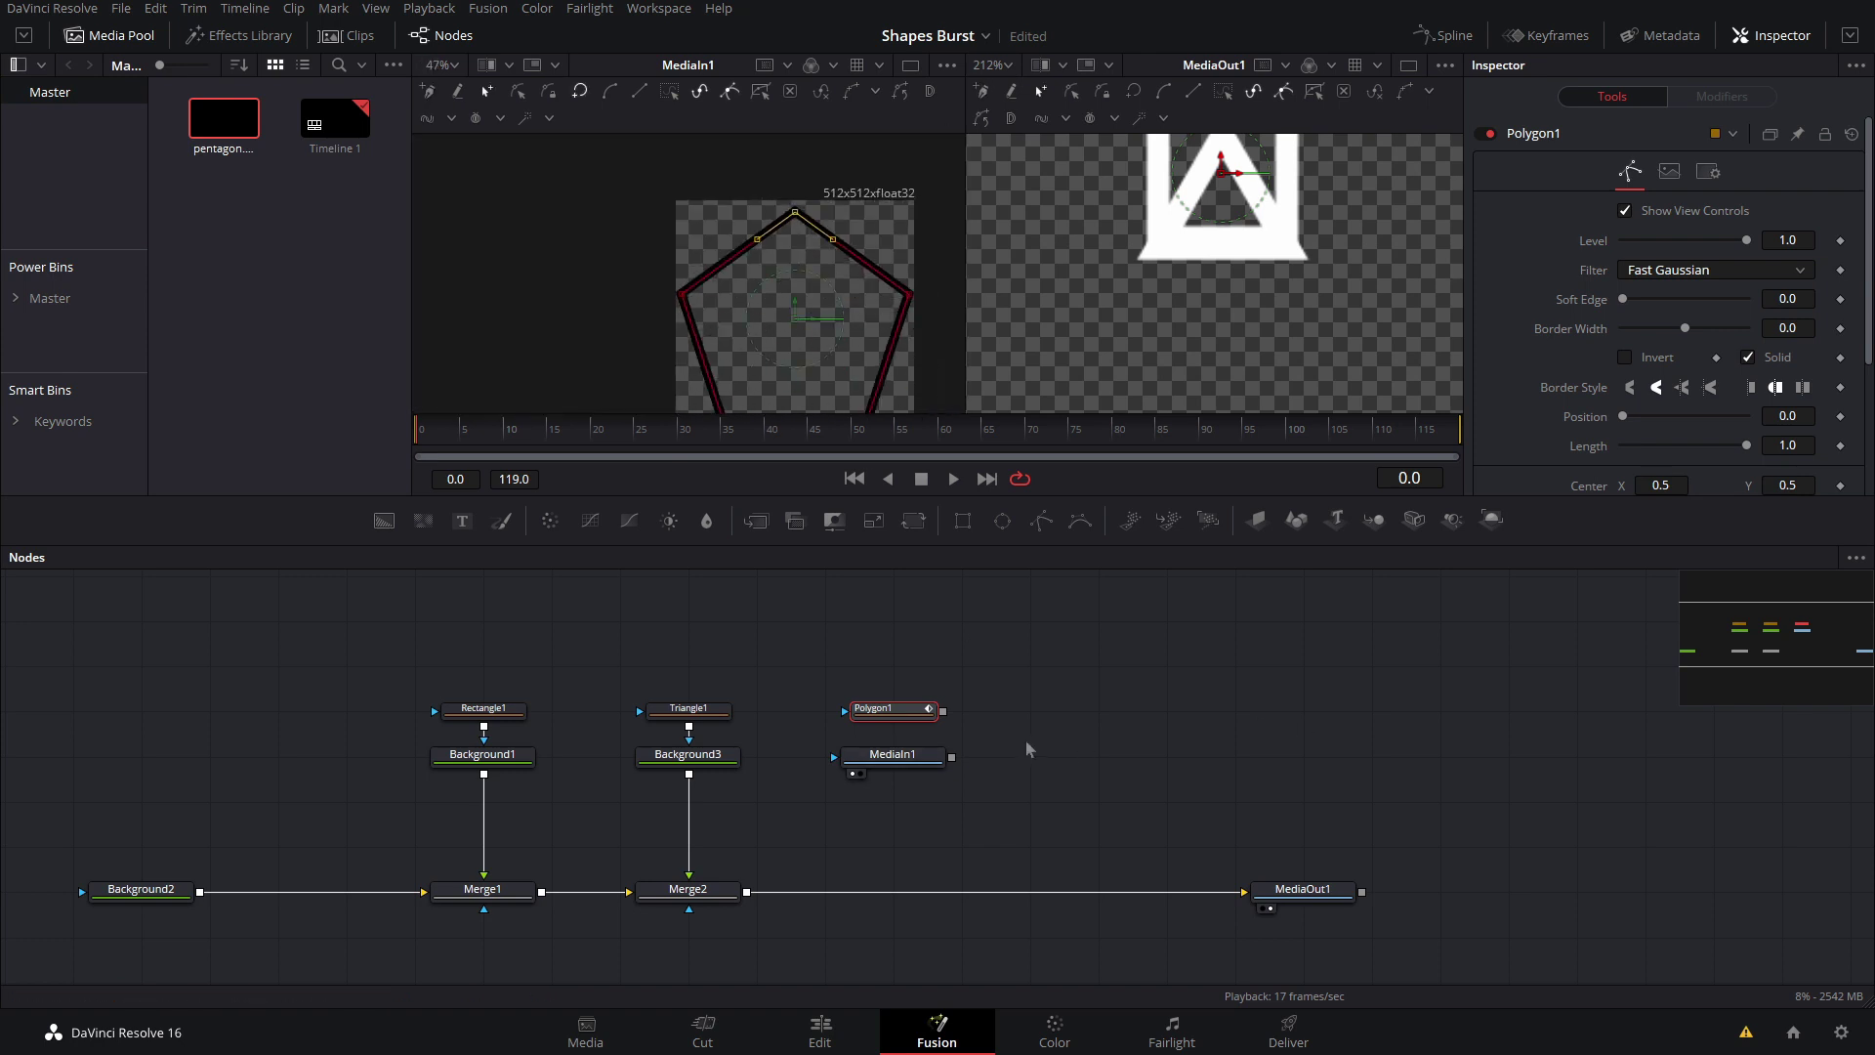
# Replace MediaIn1 with a new Background node masked by Polygon1 and merge it in after Merge2
pyautogui.moveTo(1033, 737); pyautogui.dragTo(777, 811)
pyautogui.press('Delete')
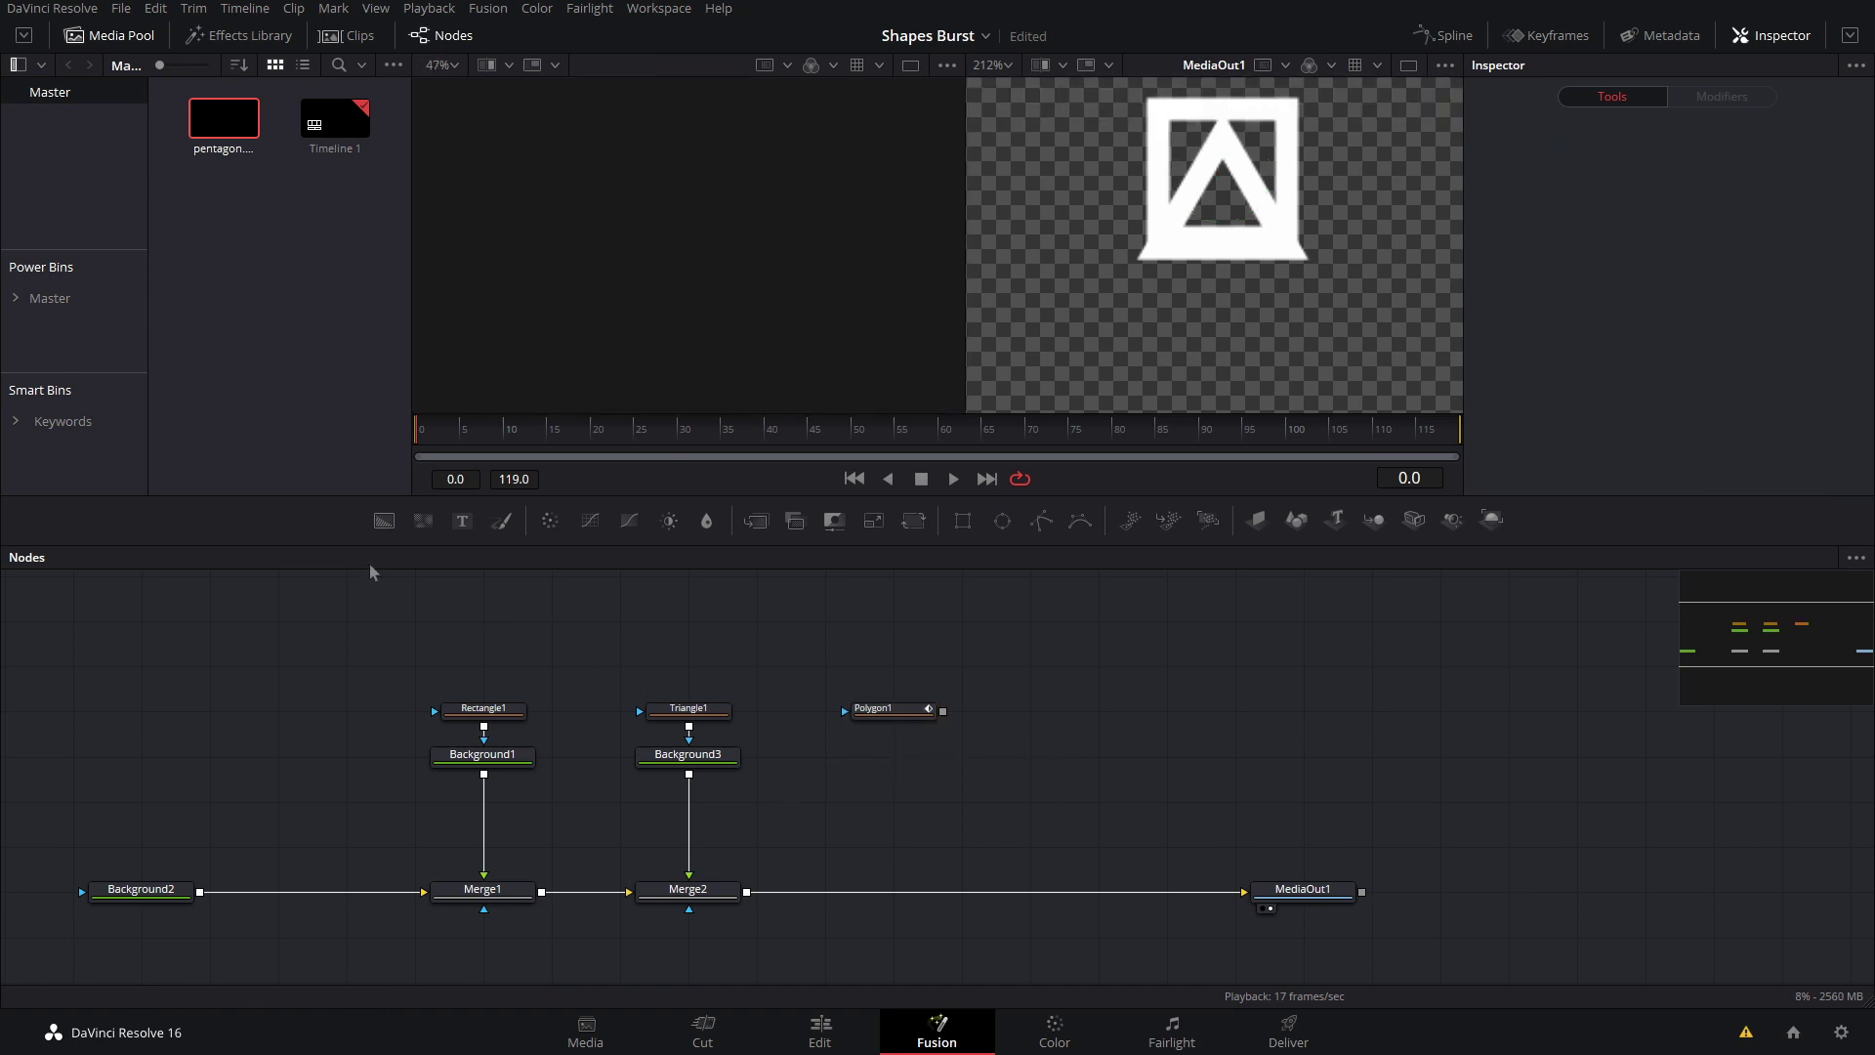
pyautogui.moveTo(886, 769); pyautogui.dragTo(886, 768)
pyautogui.moveTo(942, 711); pyautogui.dragTo(879, 892)
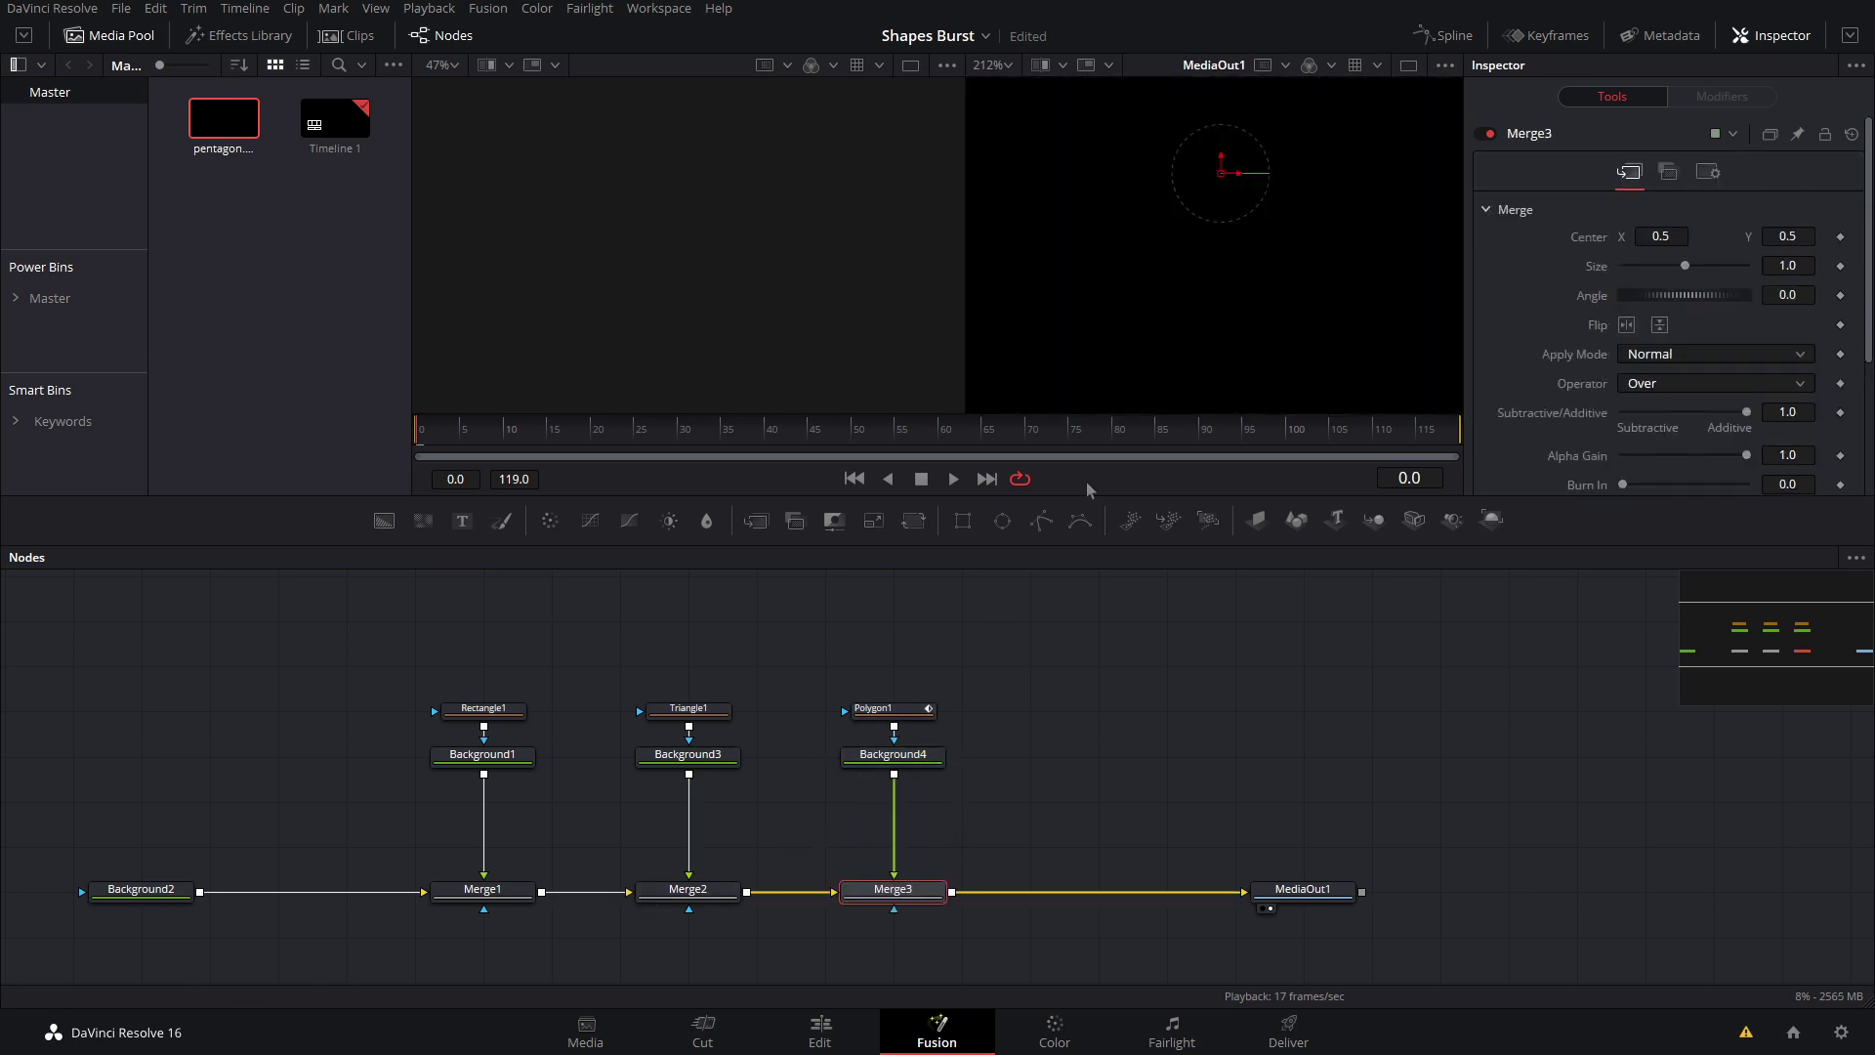
pyautogui.scroll(-8, 1173, 223)
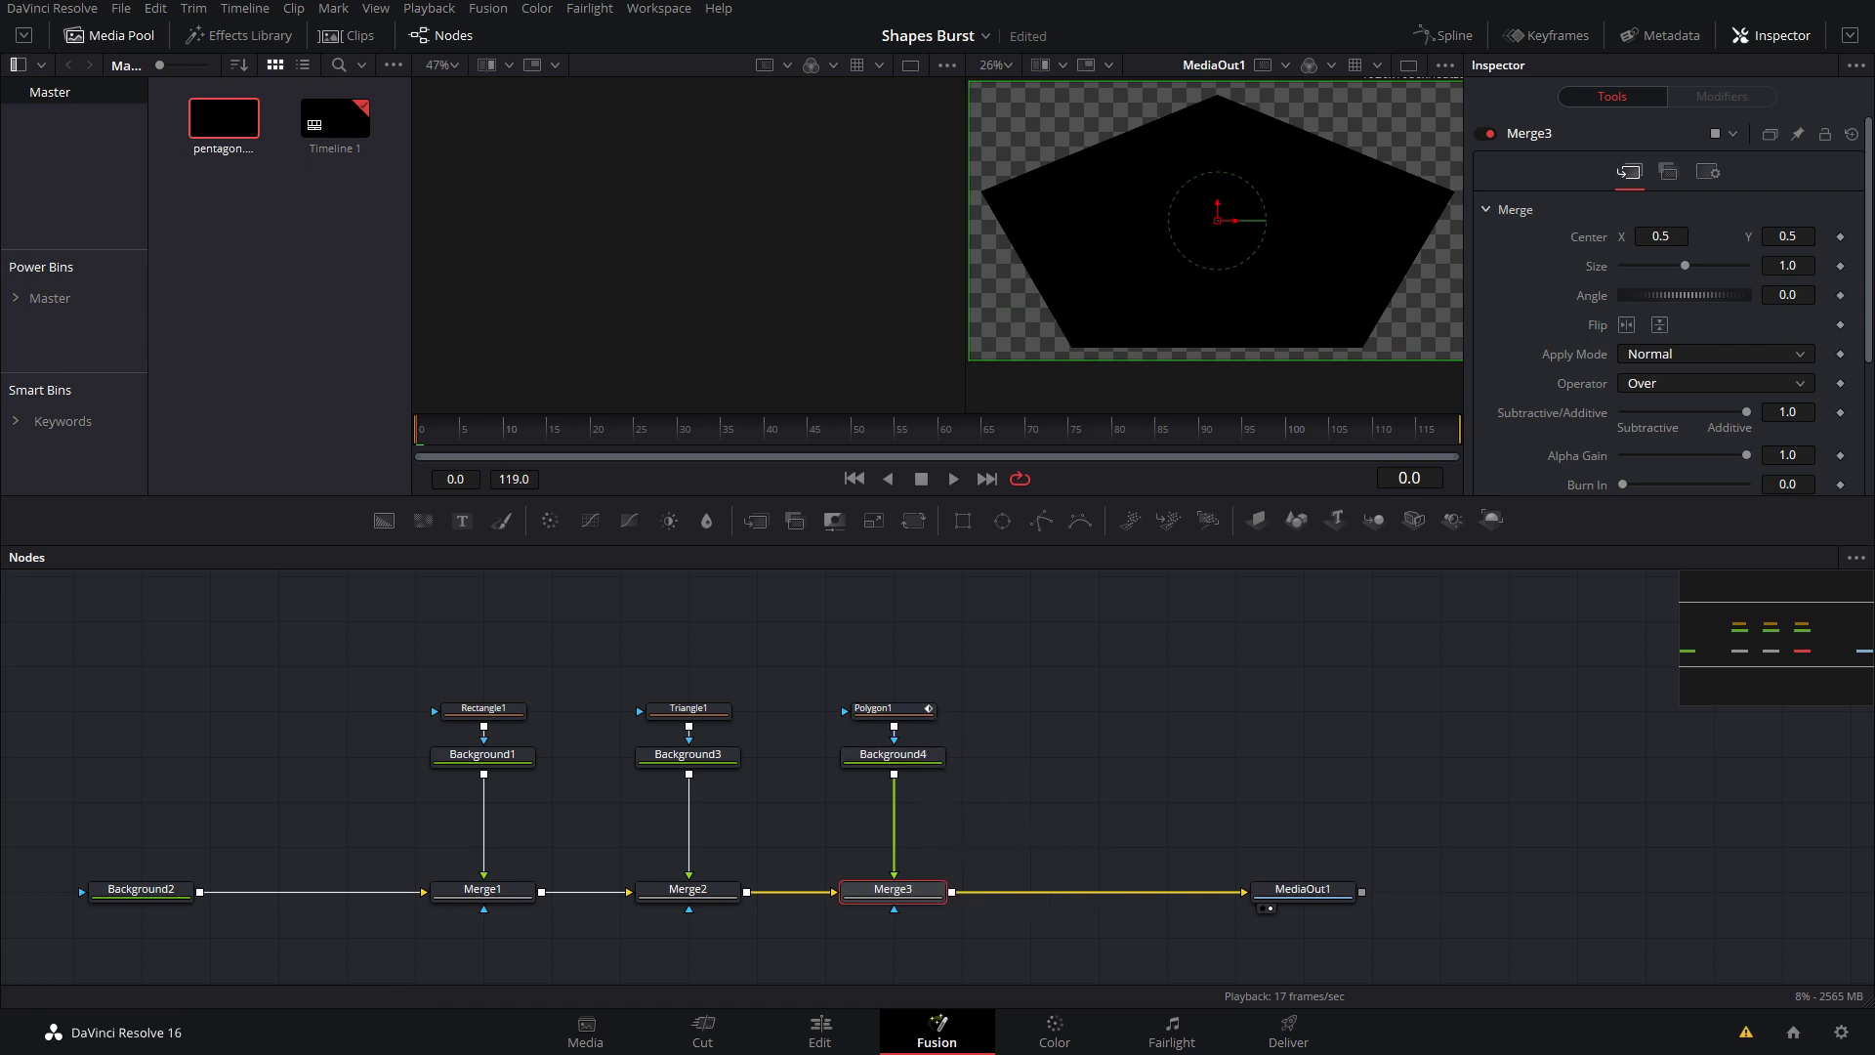
# Turn off Background4's Auto Resolution, link its Height to Width with an expression, and set Width to 162
pyautogui.click(913, 762)
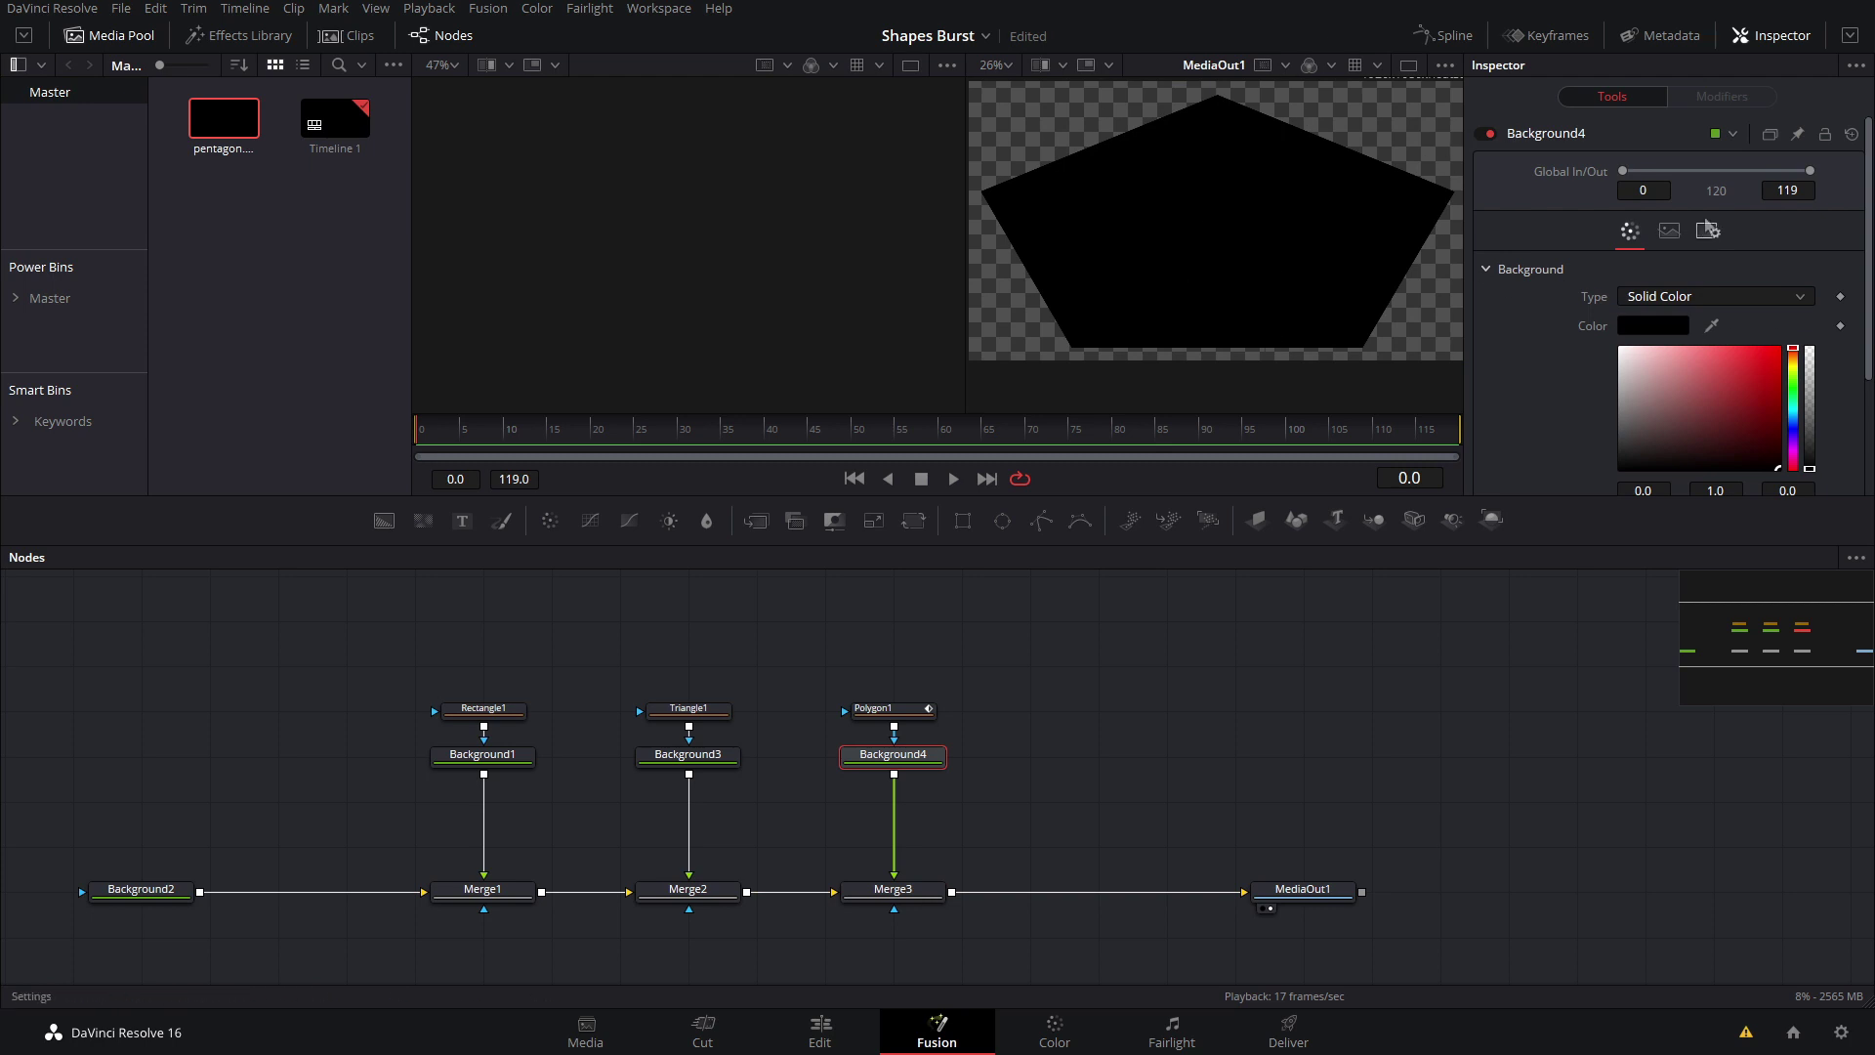
pyautogui.click(1669, 232)
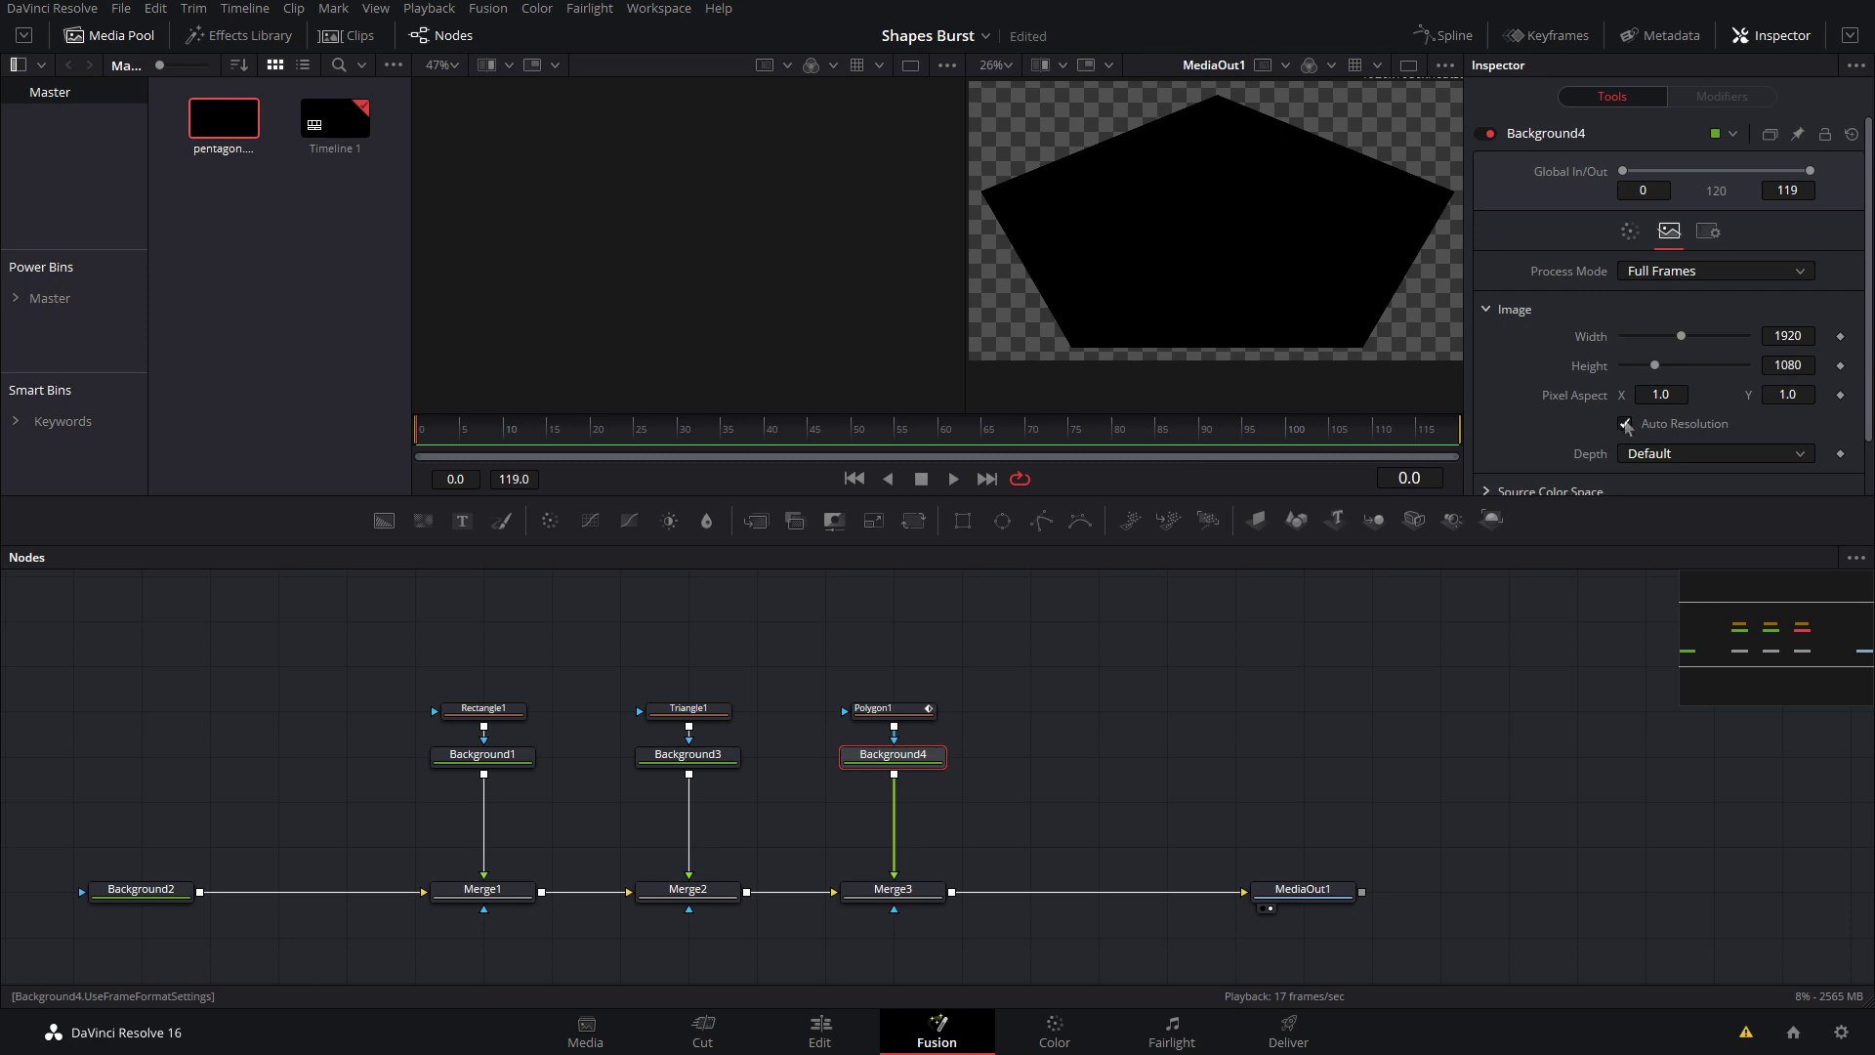
pyautogui.click(1625, 424)
pyautogui.rightClick(1594, 367)
pyautogui.click(1655, 230)
pyautogui.moveTo(1626, 394); pyautogui.dragTo(1591, 336)
pyautogui.moveTo(1681, 336); pyautogui.dragTo(1632, 384)
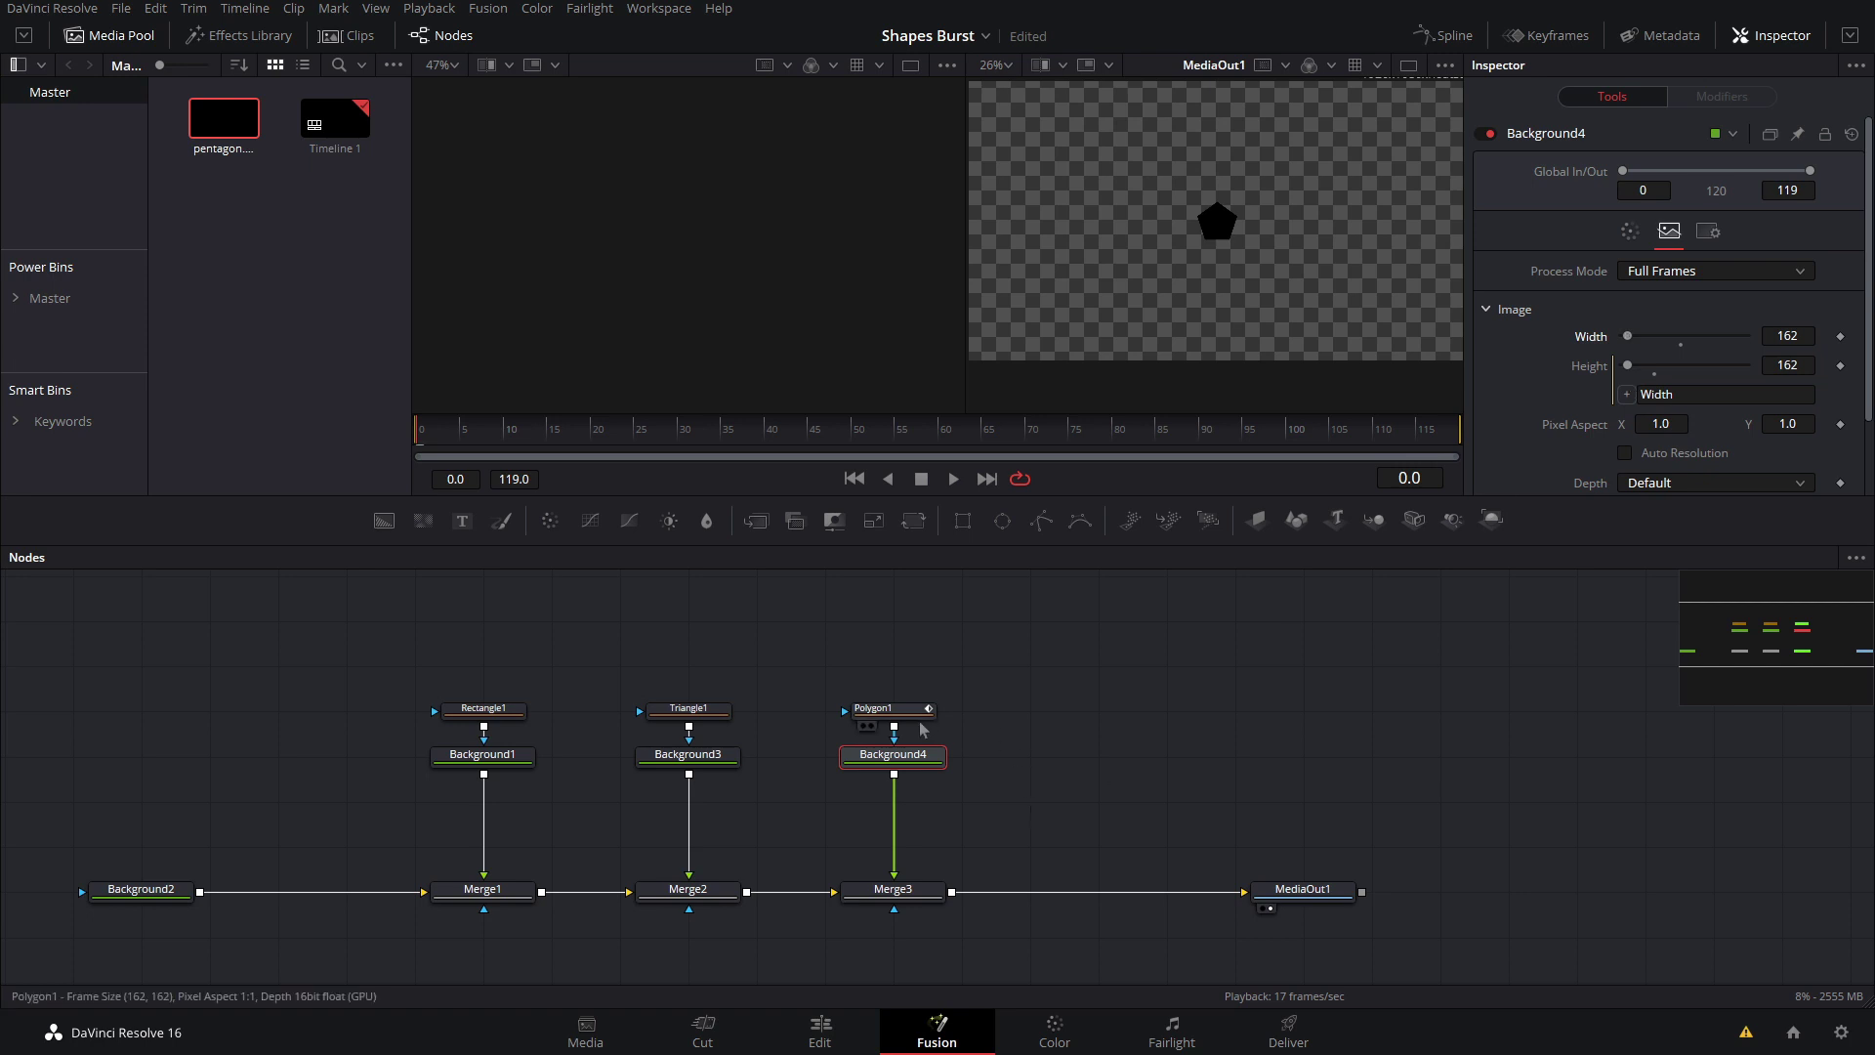
# Turn off Solid on Polygon1 and set its Border Width to 0.1177 to make a pentagon outline
pyautogui.click(872, 708)
pyautogui.scroll(5, 1293, 290)
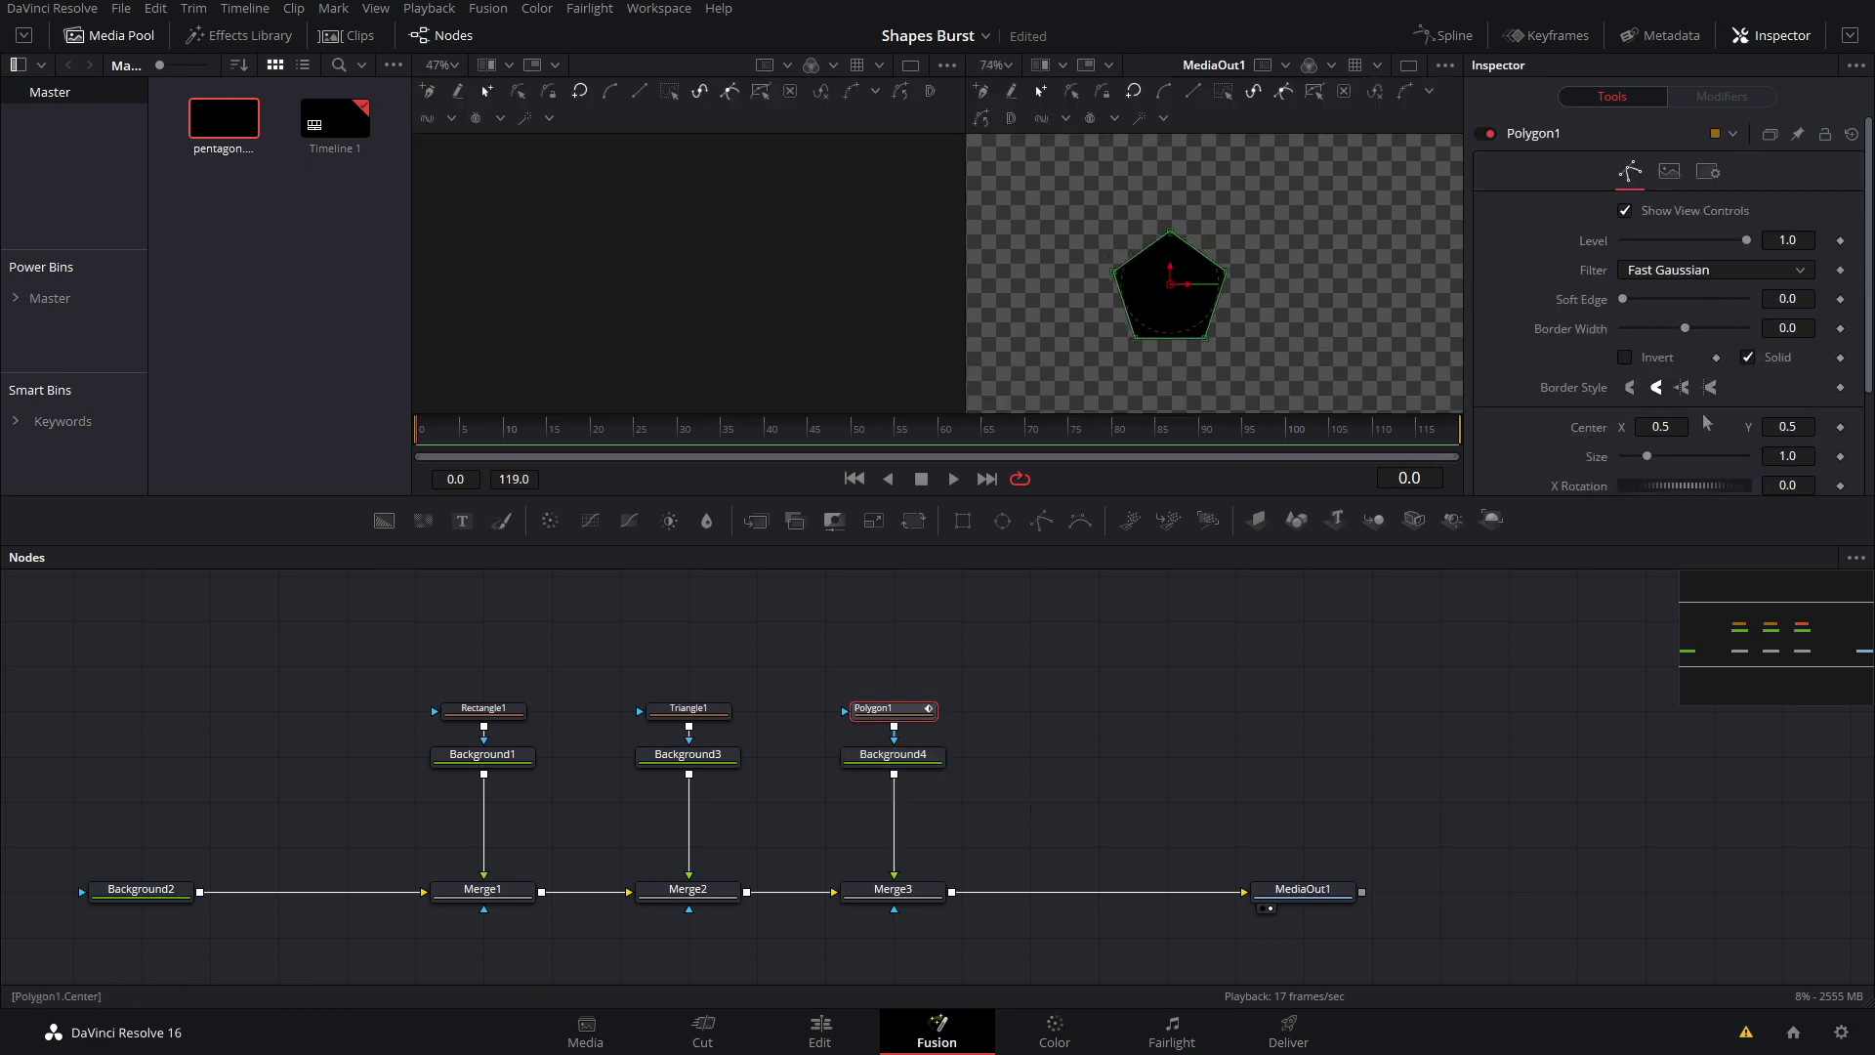
pyautogui.click(1747, 359)
pyautogui.moveTo(1685, 328)
pyautogui.mouseDown()
pyautogui.moveTo(1742, 328)
pyautogui.moveTo(1719, 328)
pyautogui.mouseUp()
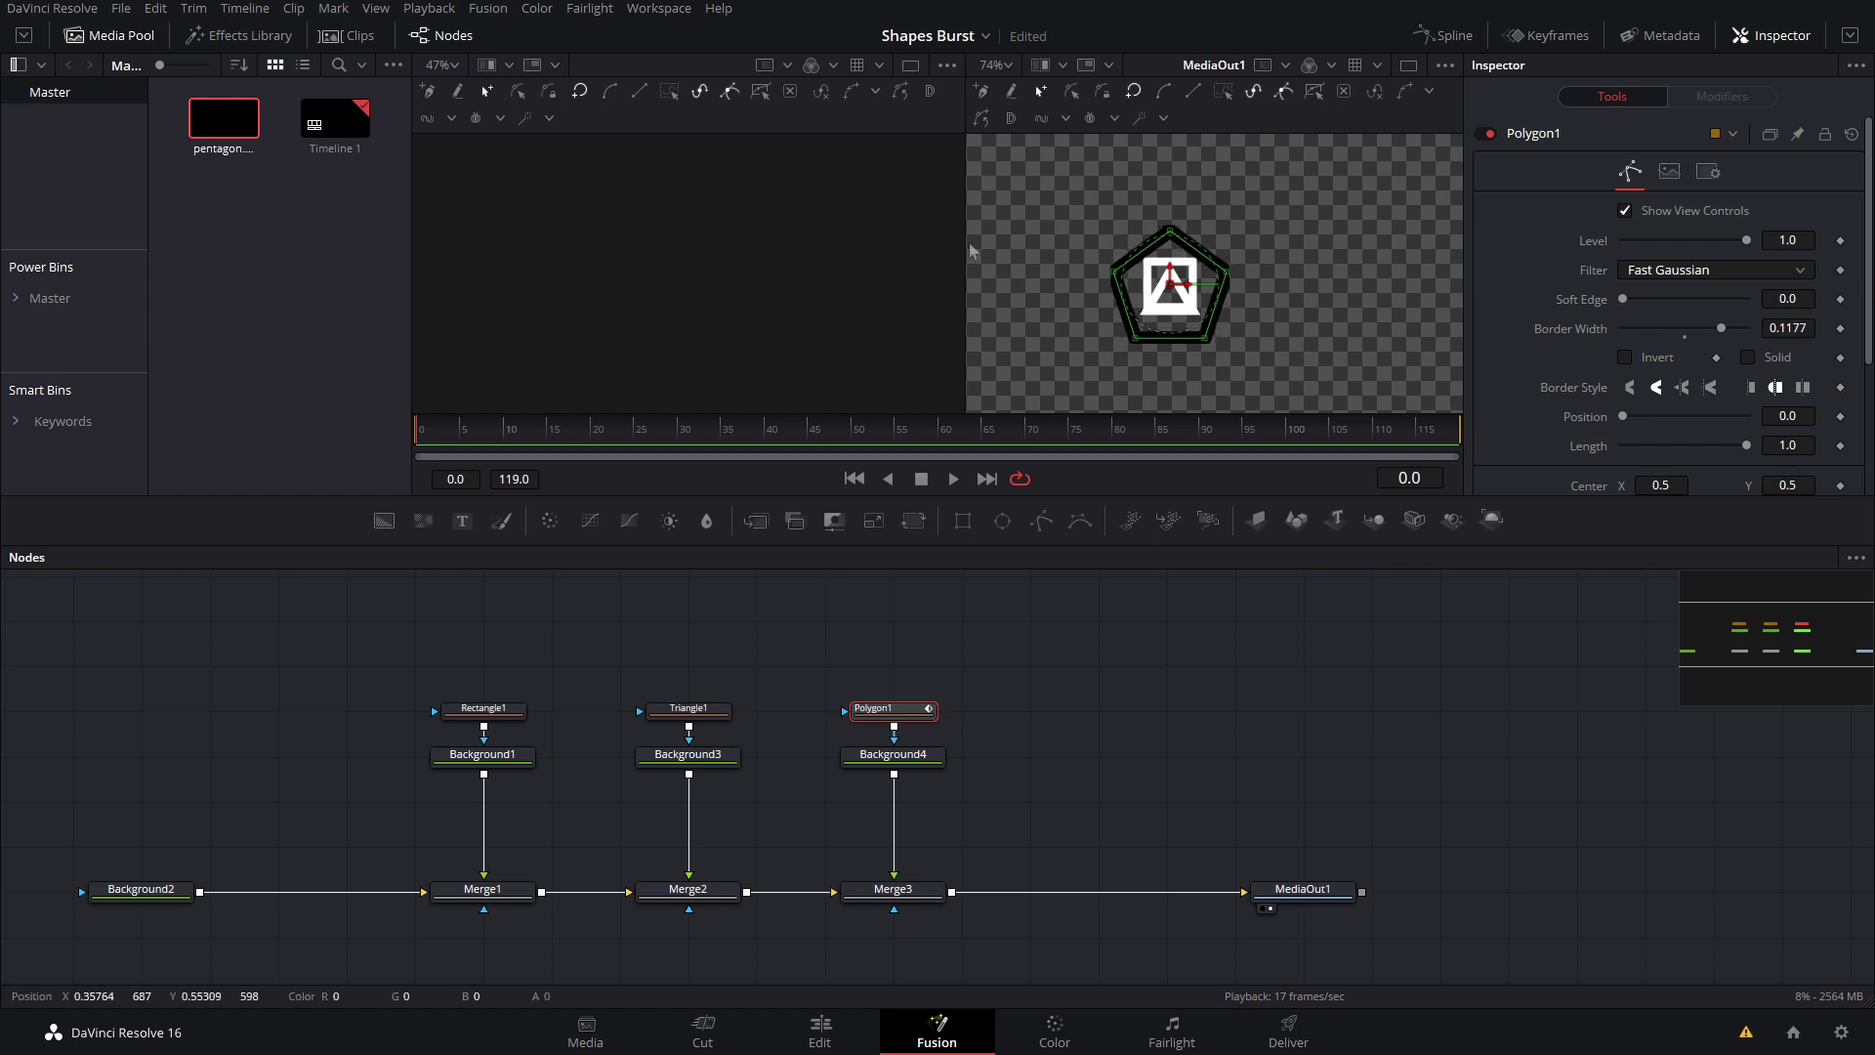
pyautogui.scroll(5, 1112, 269)
pyautogui.scroll(-5, 1165, 302)
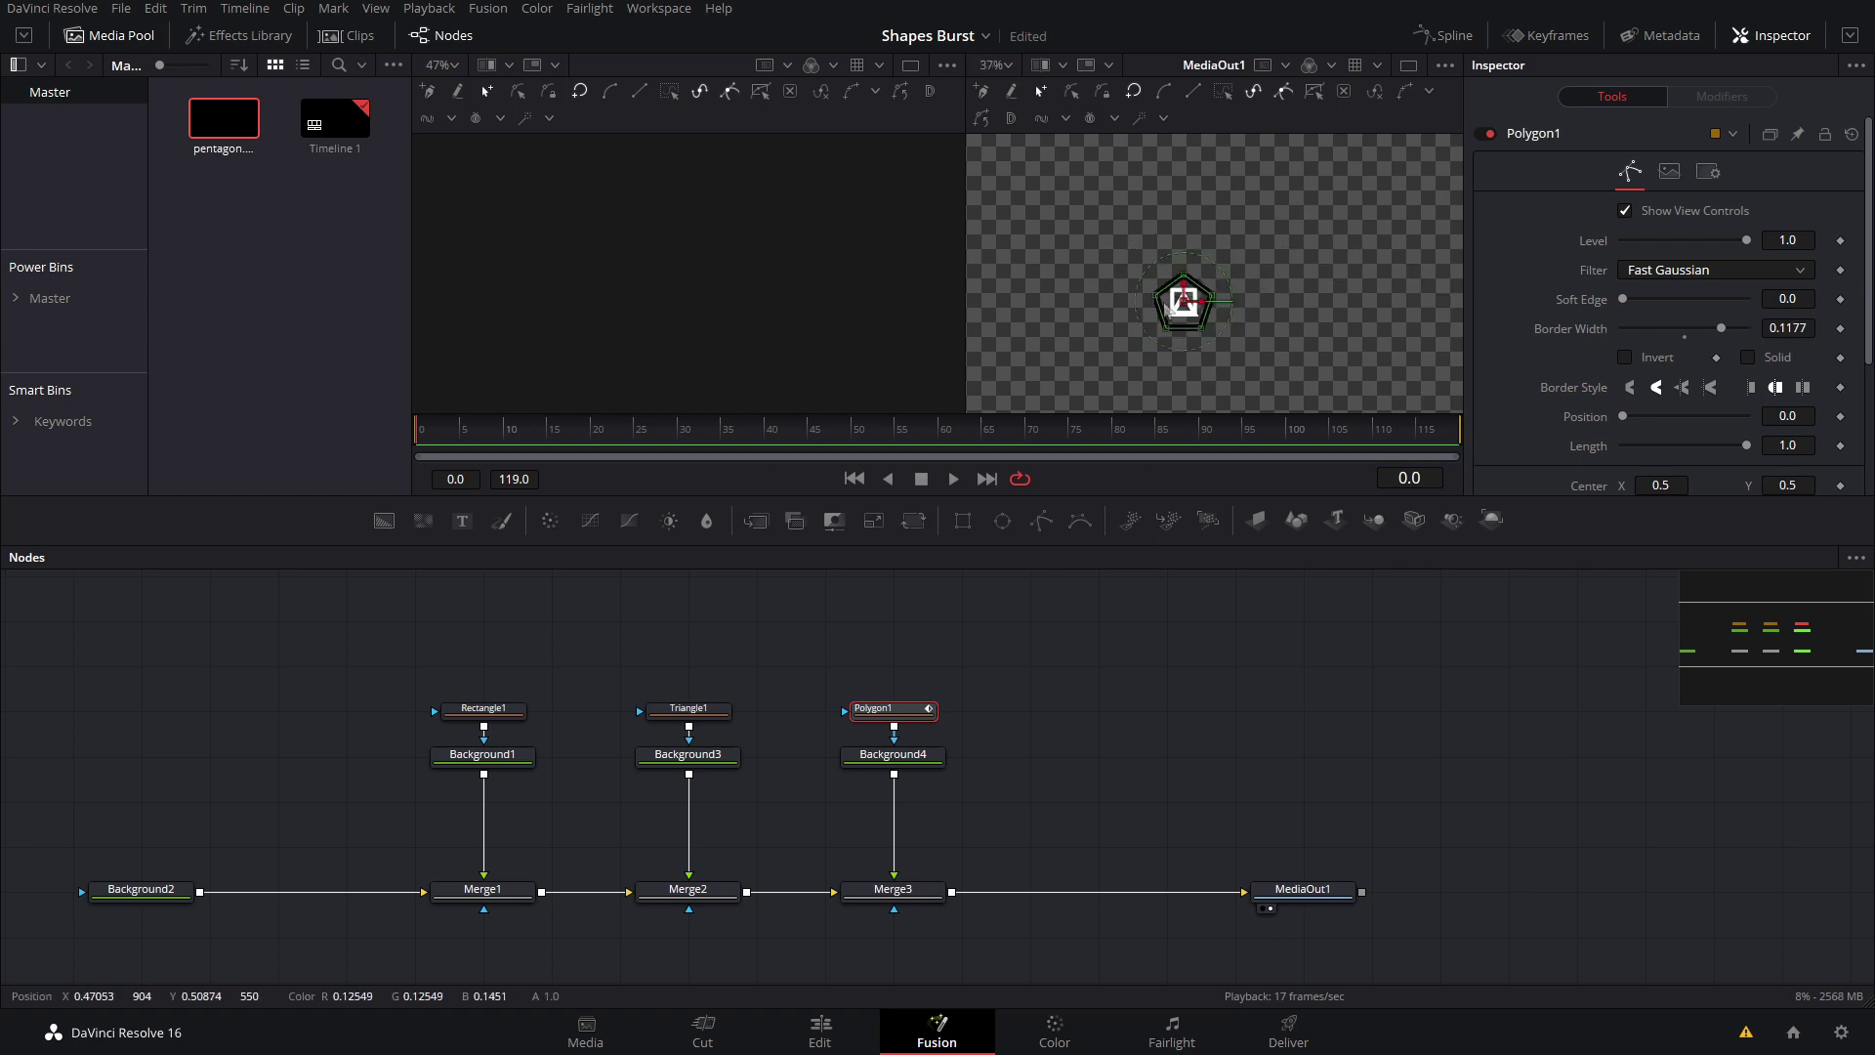
pyautogui.scroll(4, 1163, 302)
pyautogui.scroll(-4, 1826, 410)
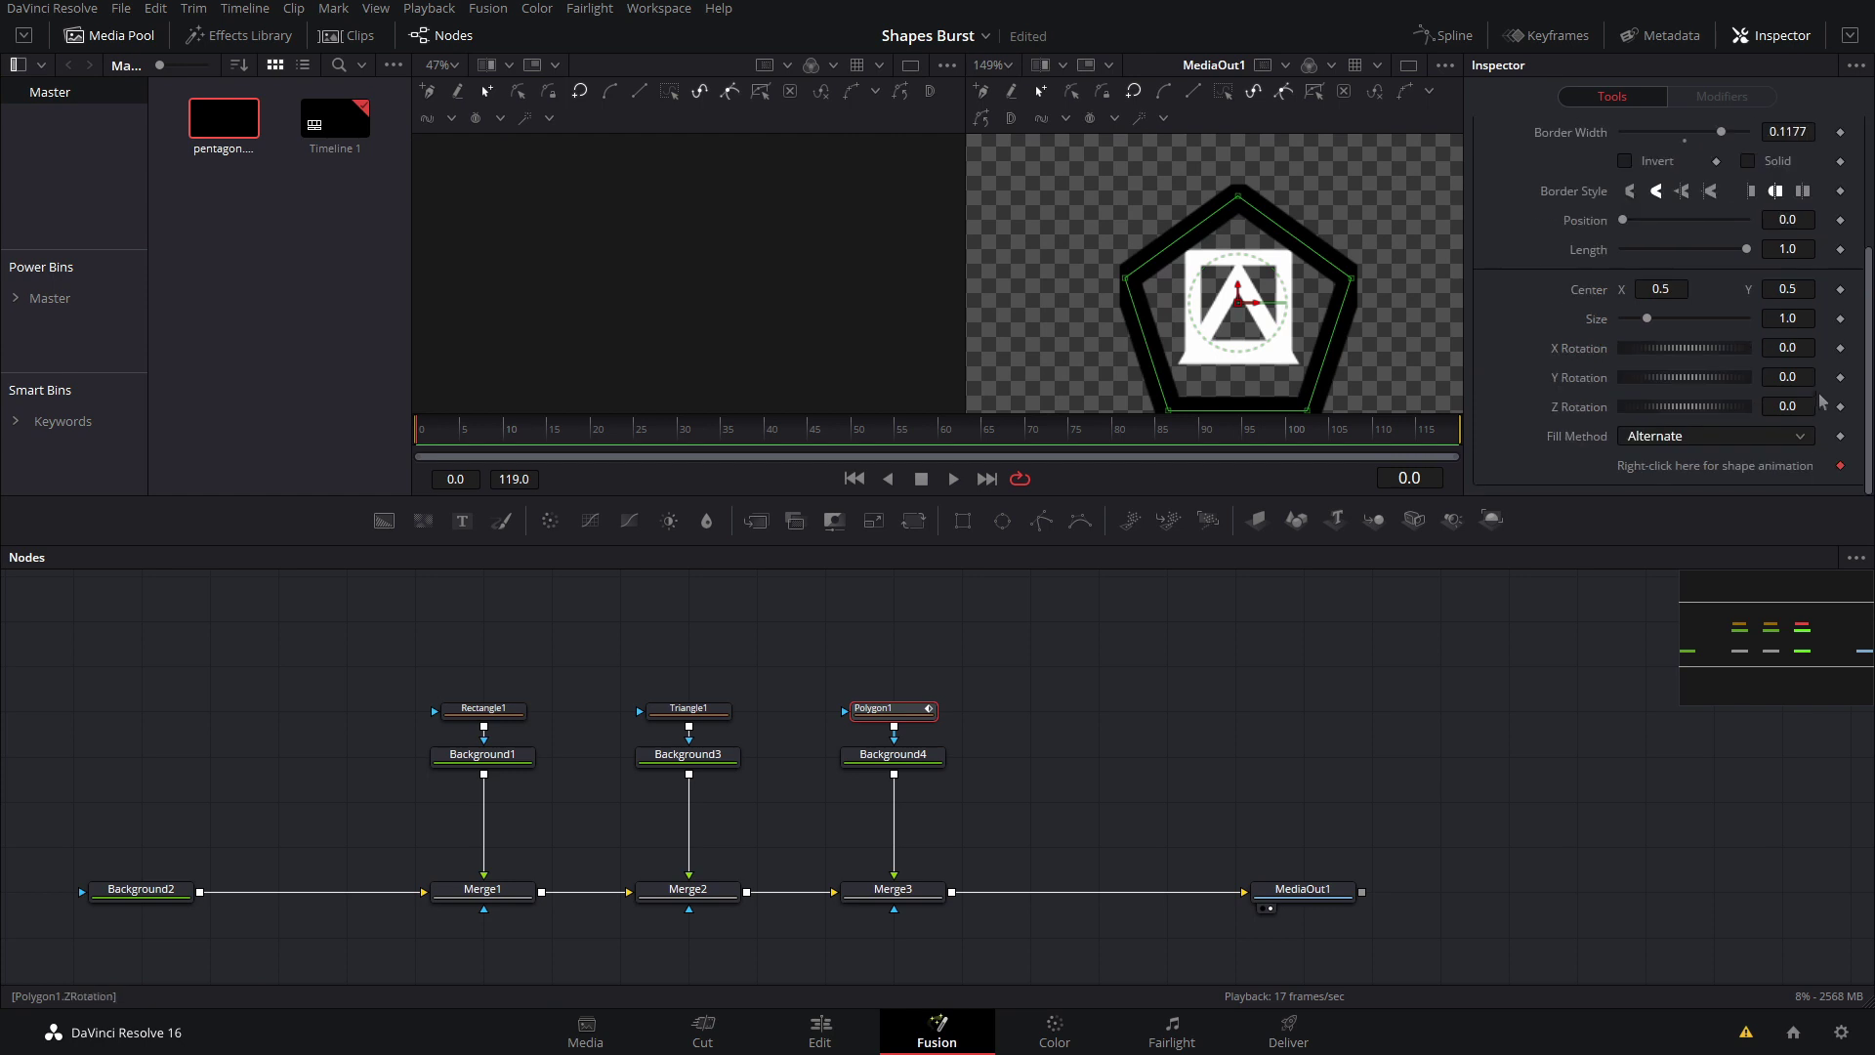
# Set Polygon1's Size to 0.851 and switch its Border Style to the mitered corner option
pyautogui.moveTo(1804, 318); pyautogui.dragTo(1264, 483)
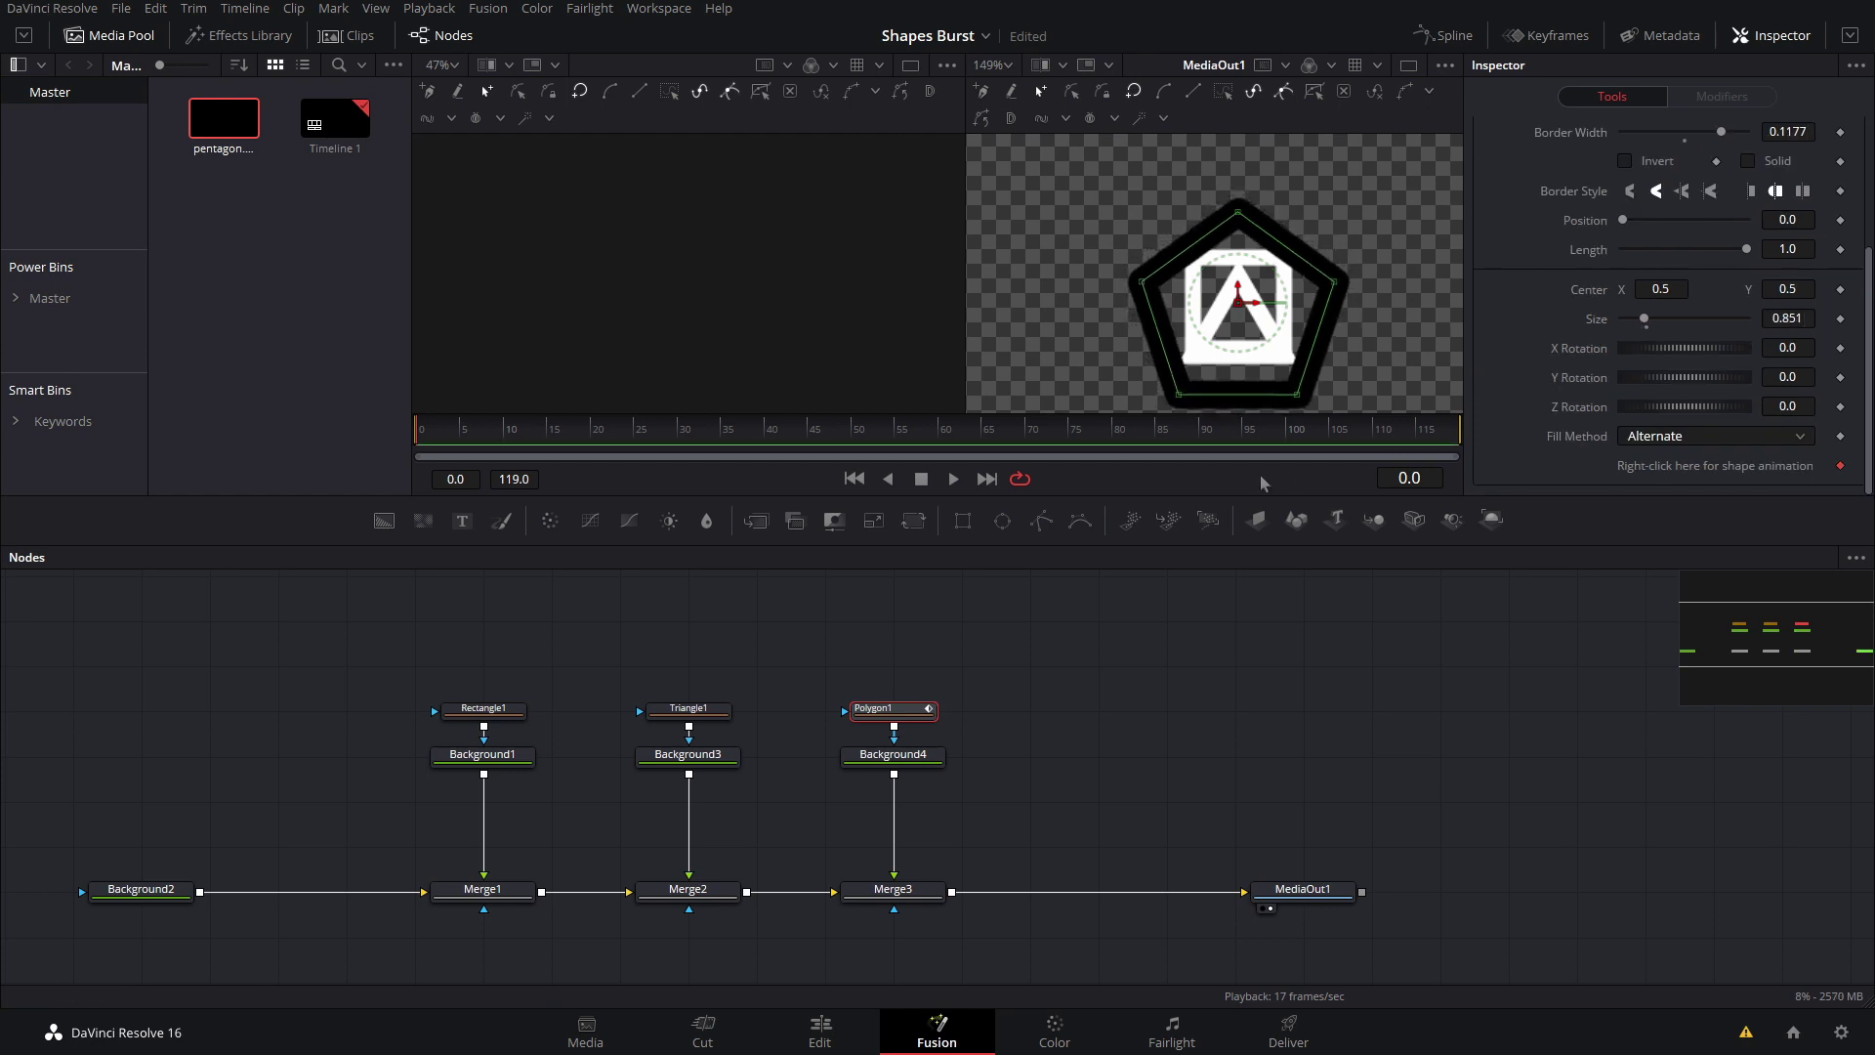
pyautogui.click(1684, 192)
pyautogui.scroll(-2, 1162, 298)
pyautogui.scroll(5, 1162, 297)
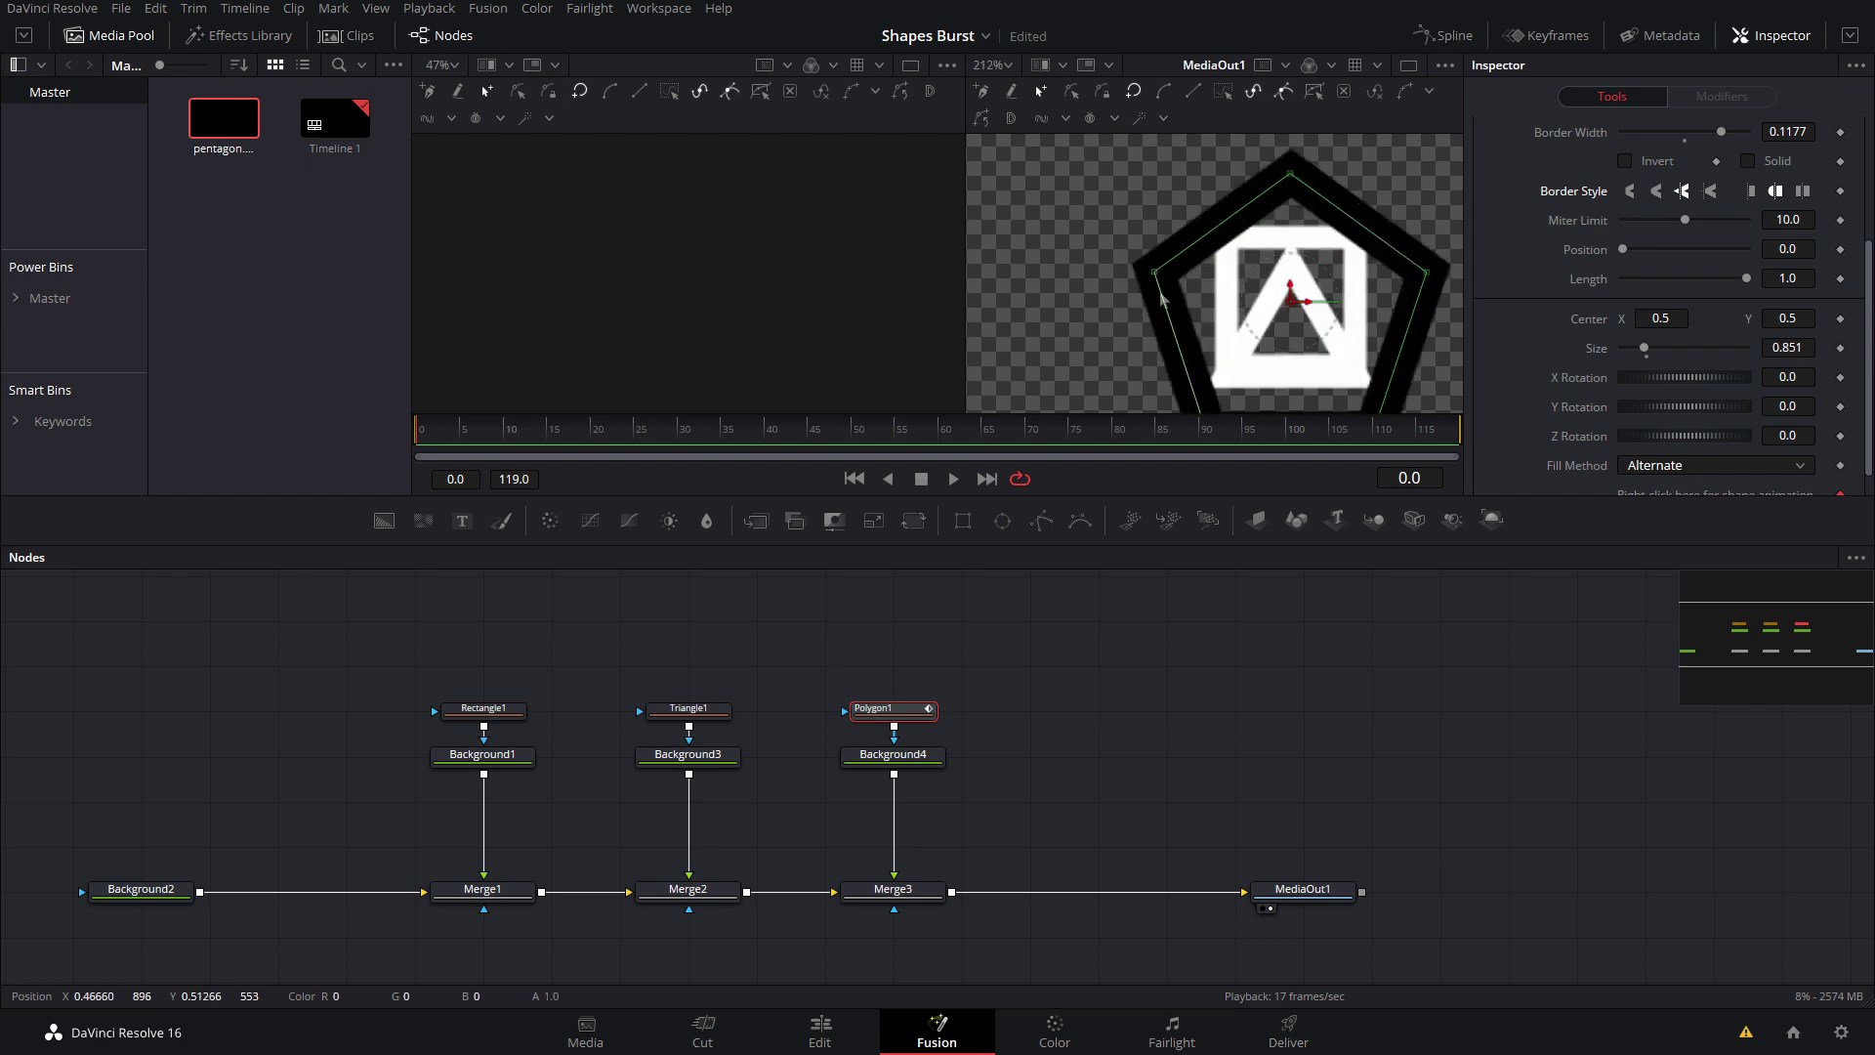
# Reduce Background4's Width to 78 and set Polygon1's Border Width to 0.1586
pyautogui.click(874, 760)
pyautogui.moveTo(1799, 254); pyautogui.dragTo(1728, 255)
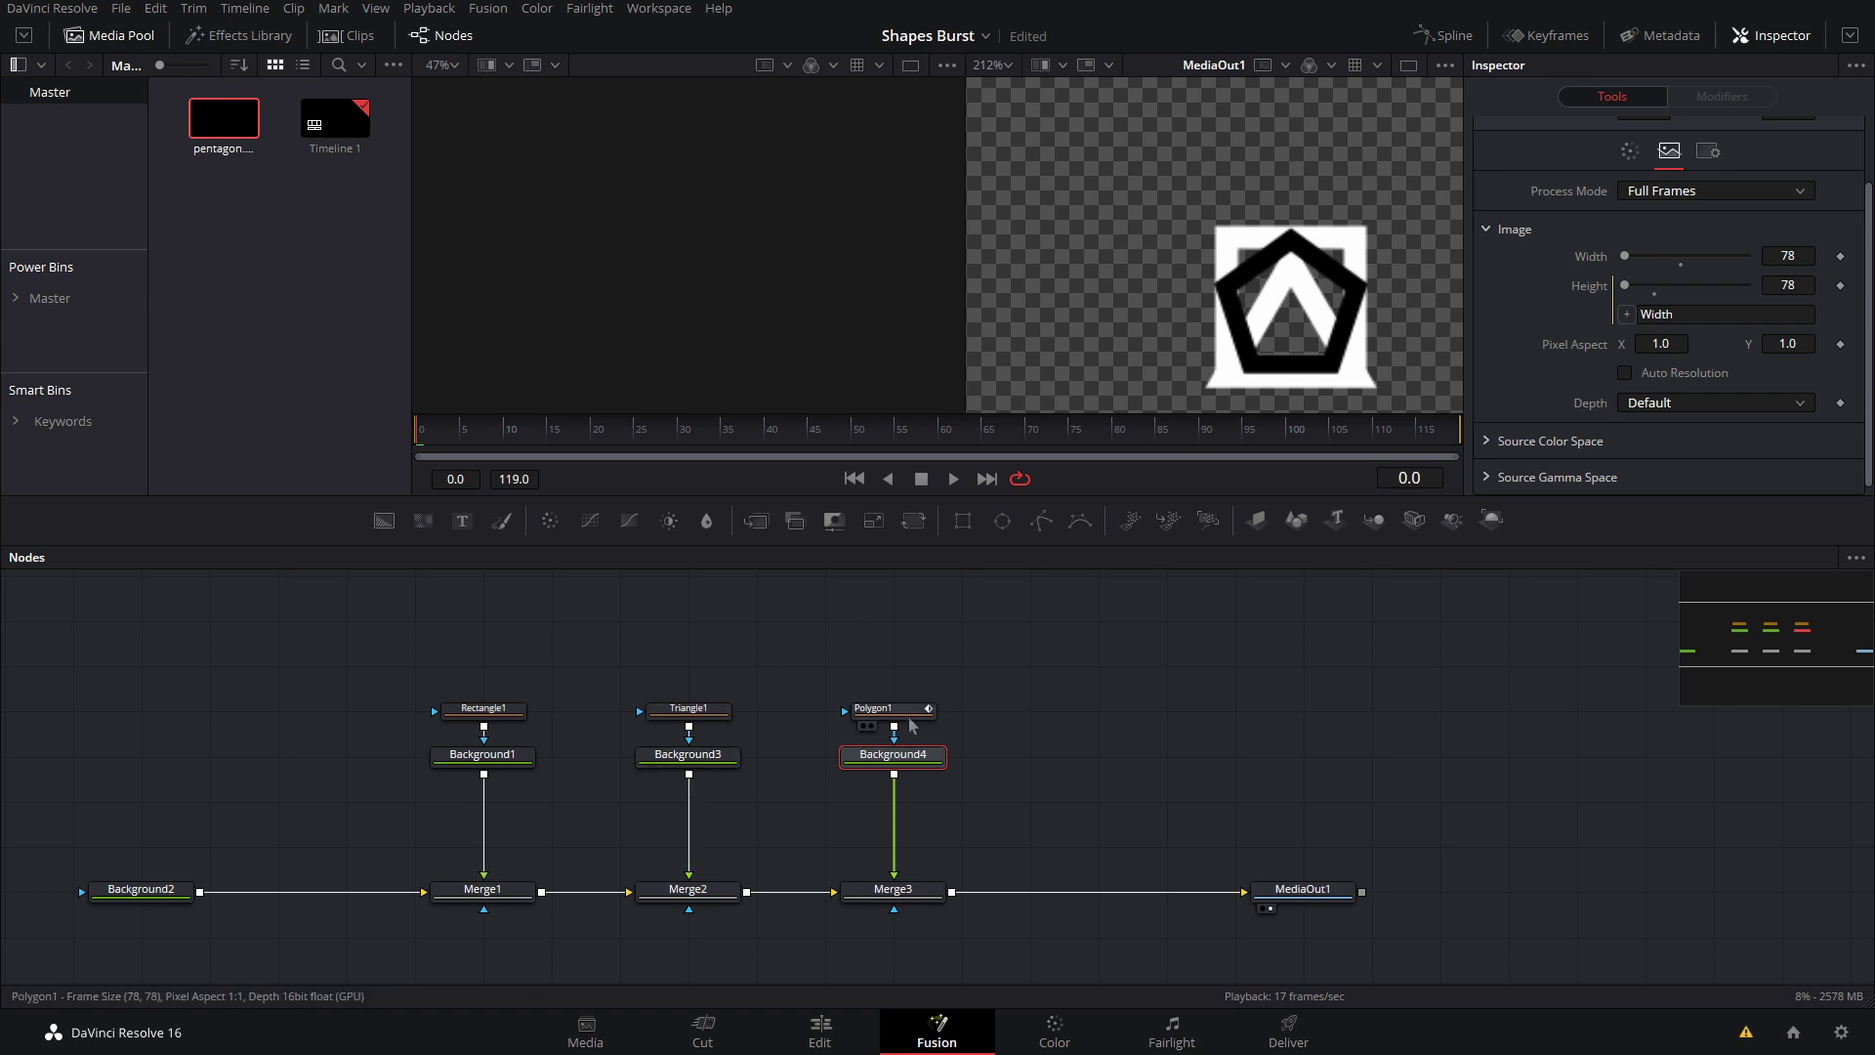
pyautogui.click(878, 709)
pyautogui.moveTo(1776, 259); pyautogui.dragTo(1803, 258)
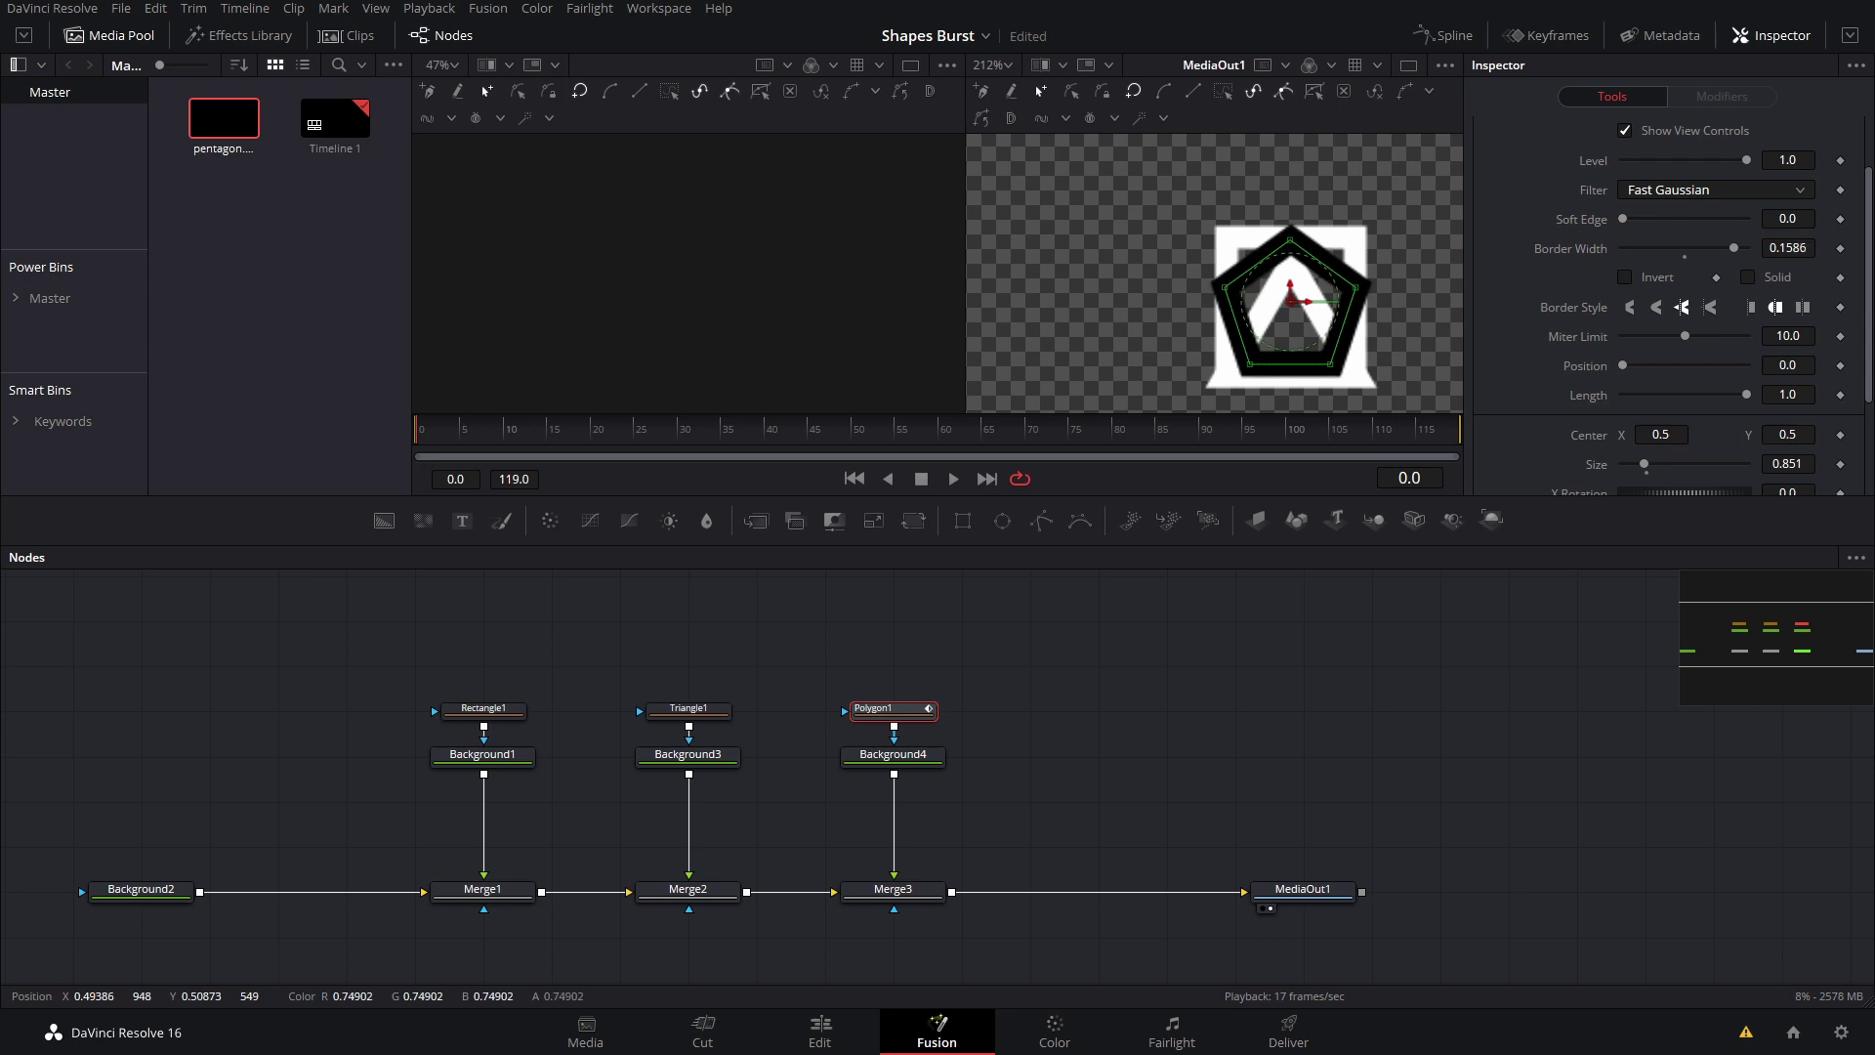
# Change Background4's color to white
pyautogui.click(913, 756)
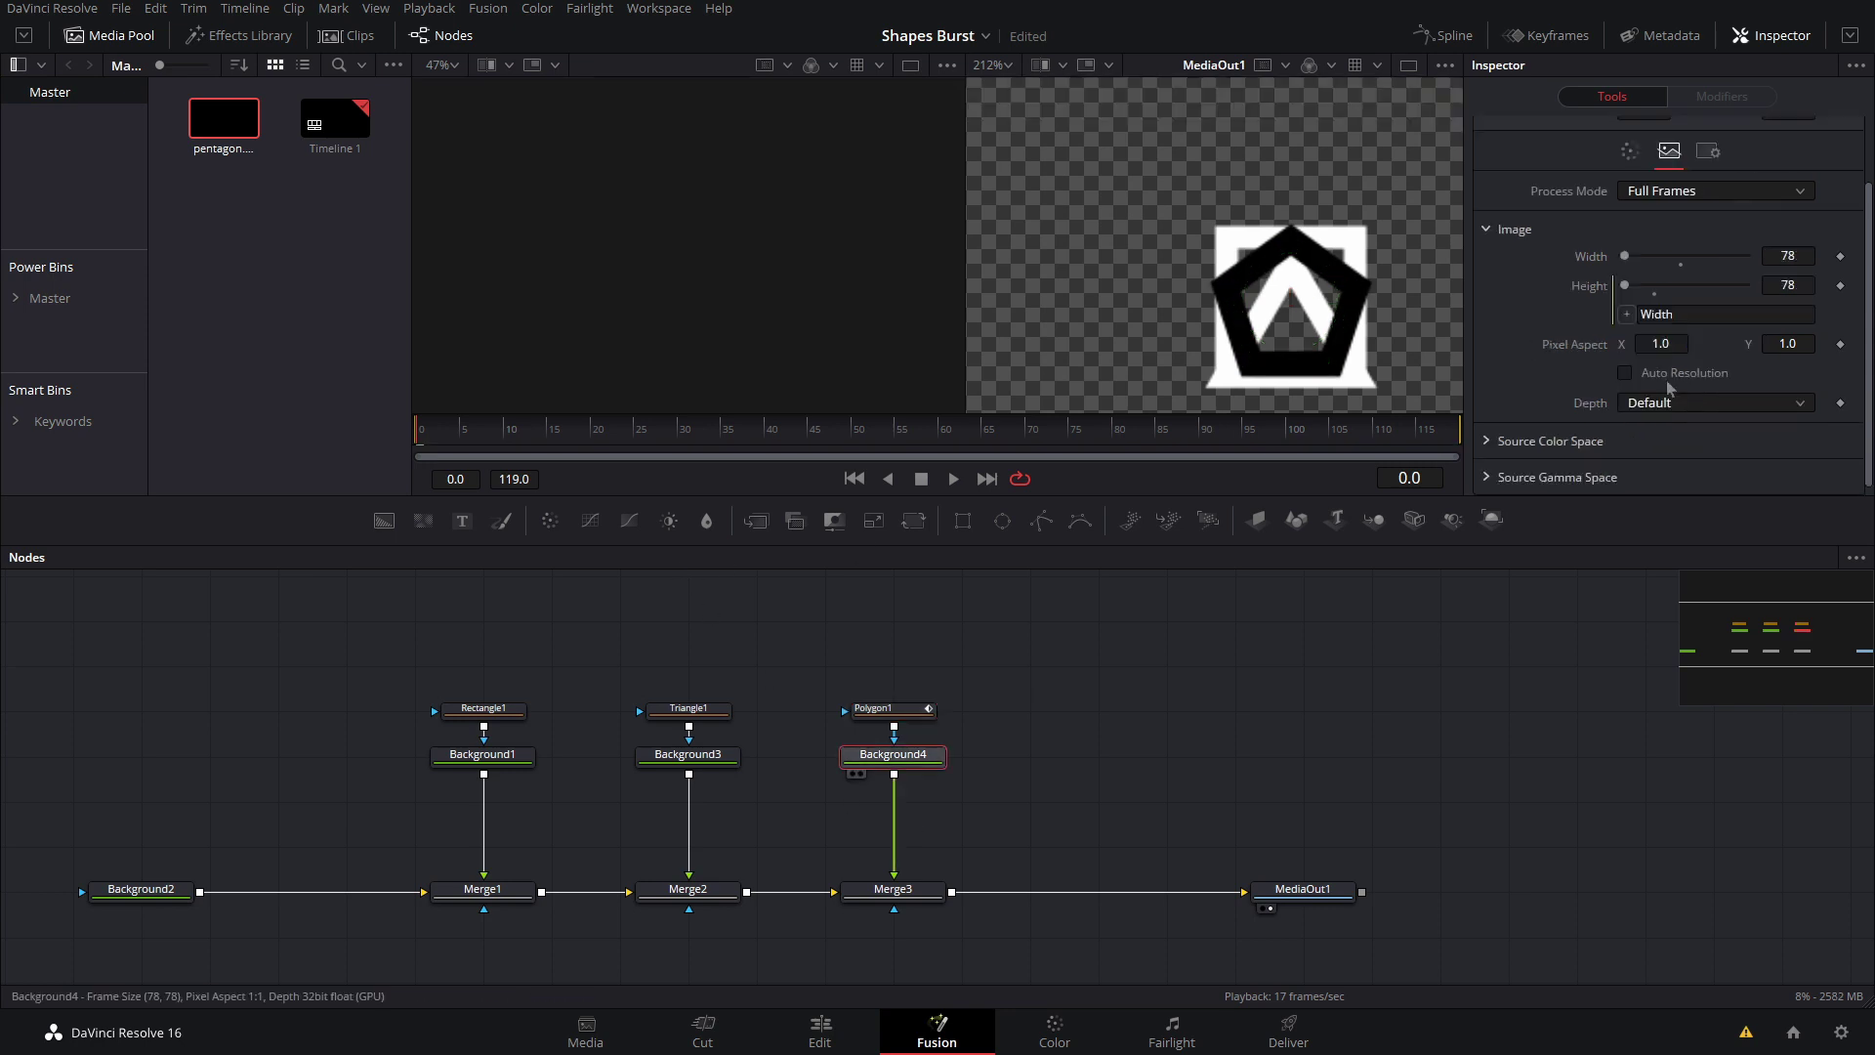
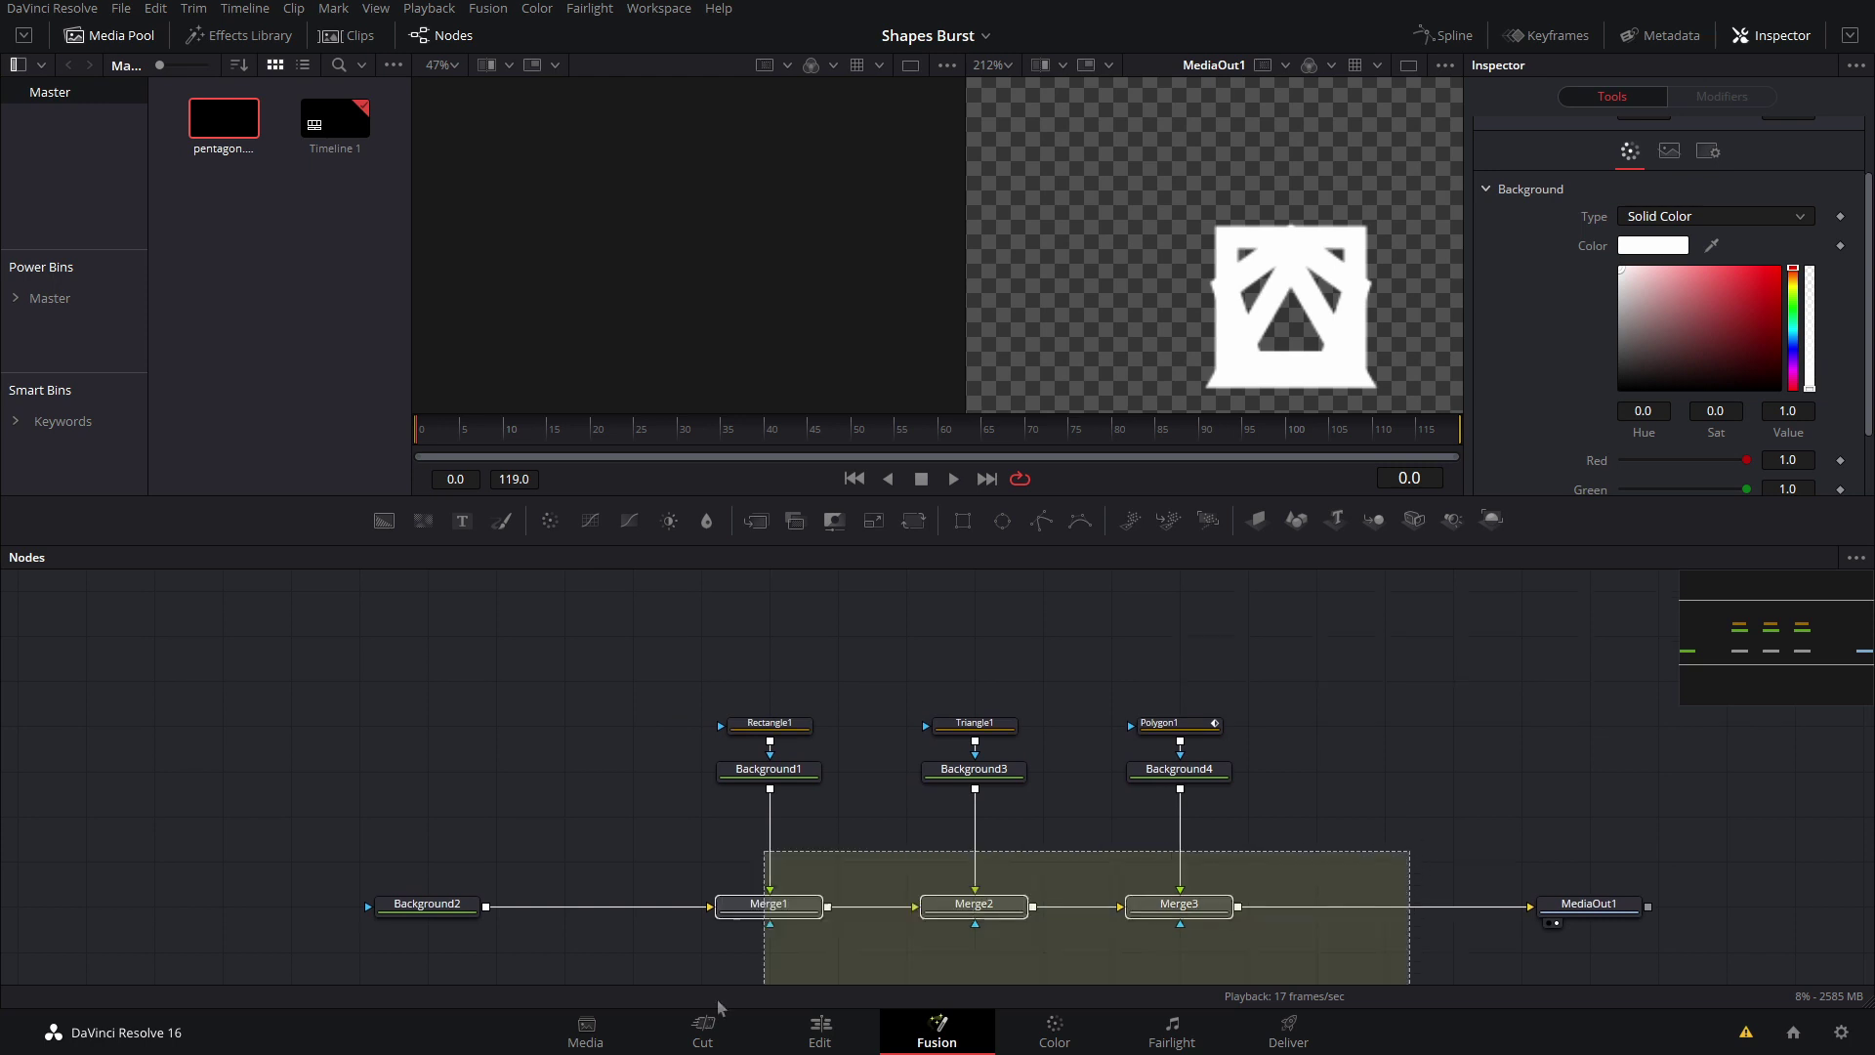
# Delete the three Merge nodes and move the triangle and pentagon branches well away from the square's branch
pyautogui.press('Delete')
pyautogui.moveTo(948, 802); pyautogui.dragTo(1423, 733)
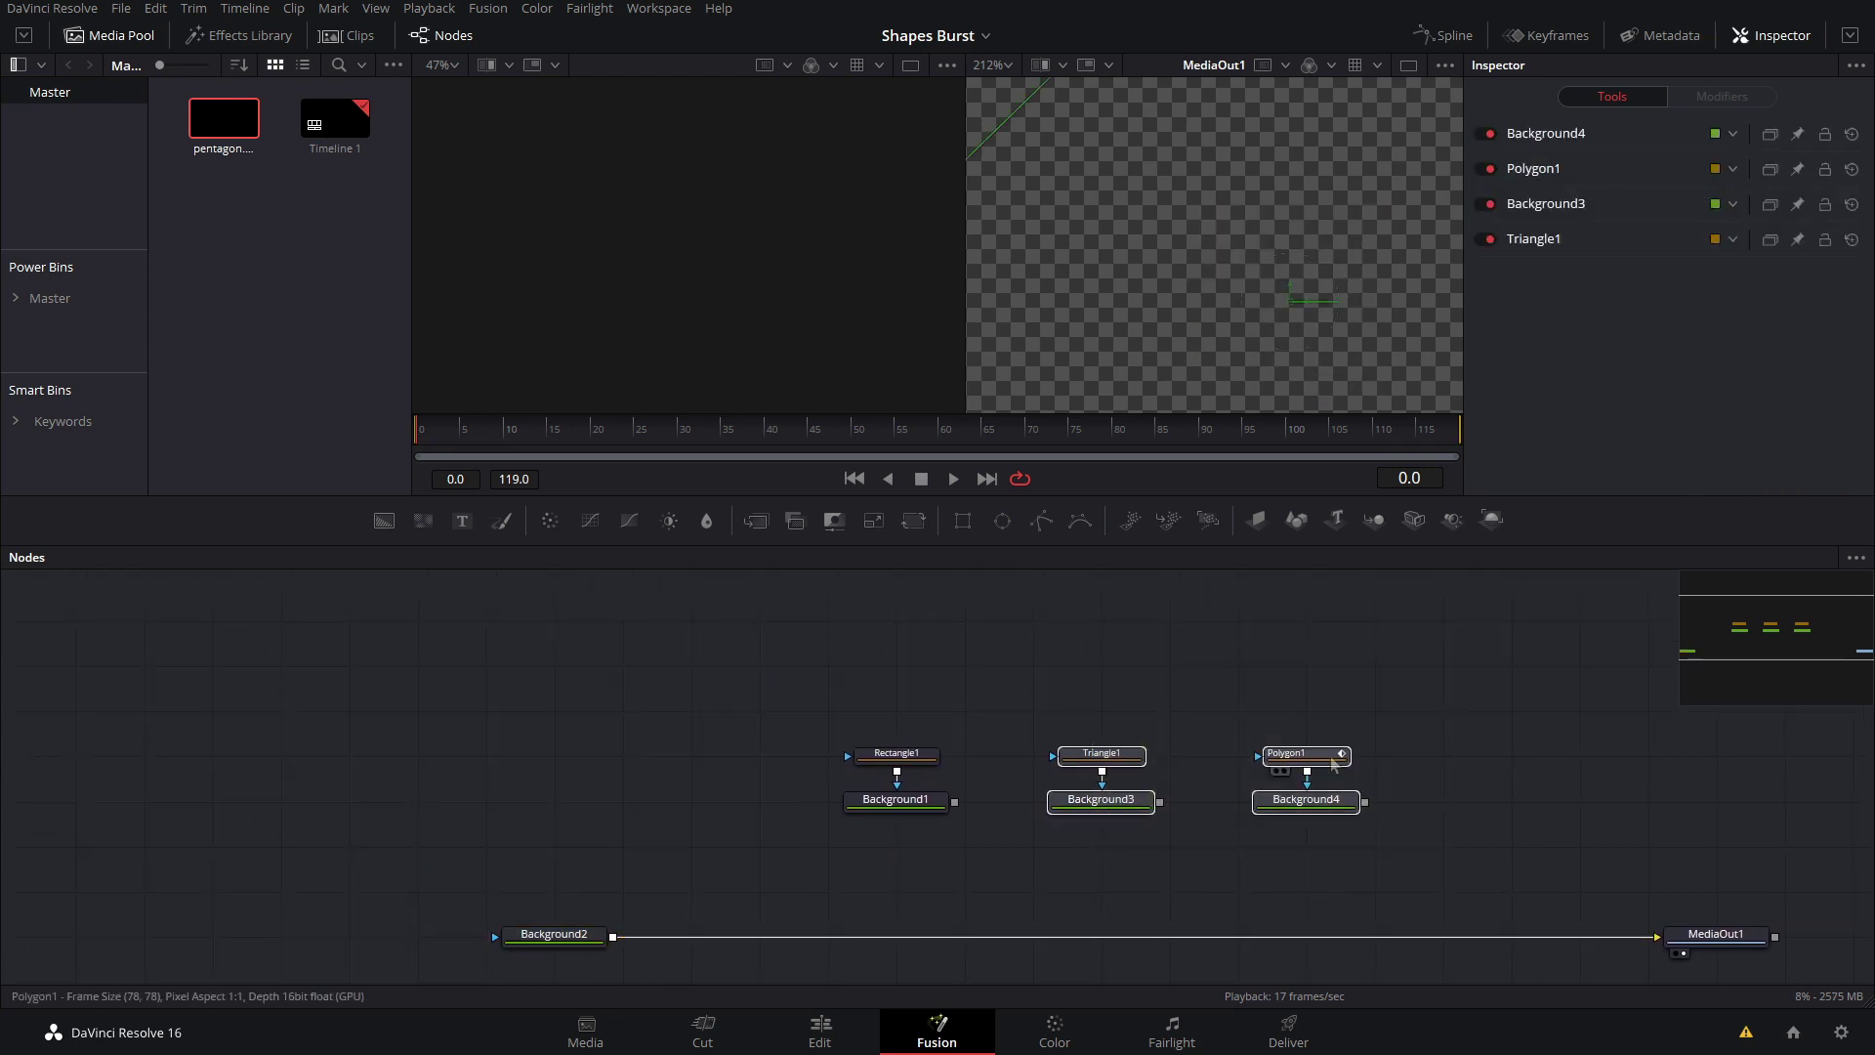
pyautogui.moveTo(1126, 809); pyautogui.dragTo(1469, 763)
pyautogui.moveTo(1057, 735); pyautogui.dragTo(840, 838)
pyautogui.moveTo(898, 820); pyautogui.dragTo(830, 820)
# Add a Transform node fed by Background1 and merge it over Background2, placing it directly above the new Merge1
pyautogui.click(831, 818)
pyautogui.hotkey('shift', 'space')
pyautogui.write('tran')
pyautogui.press('Return')
pyautogui.moveTo(944, 812); pyautogui.dragTo(613, 938)
pyautogui.moveTo(691, 845); pyautogui.dragTo(692, 891)
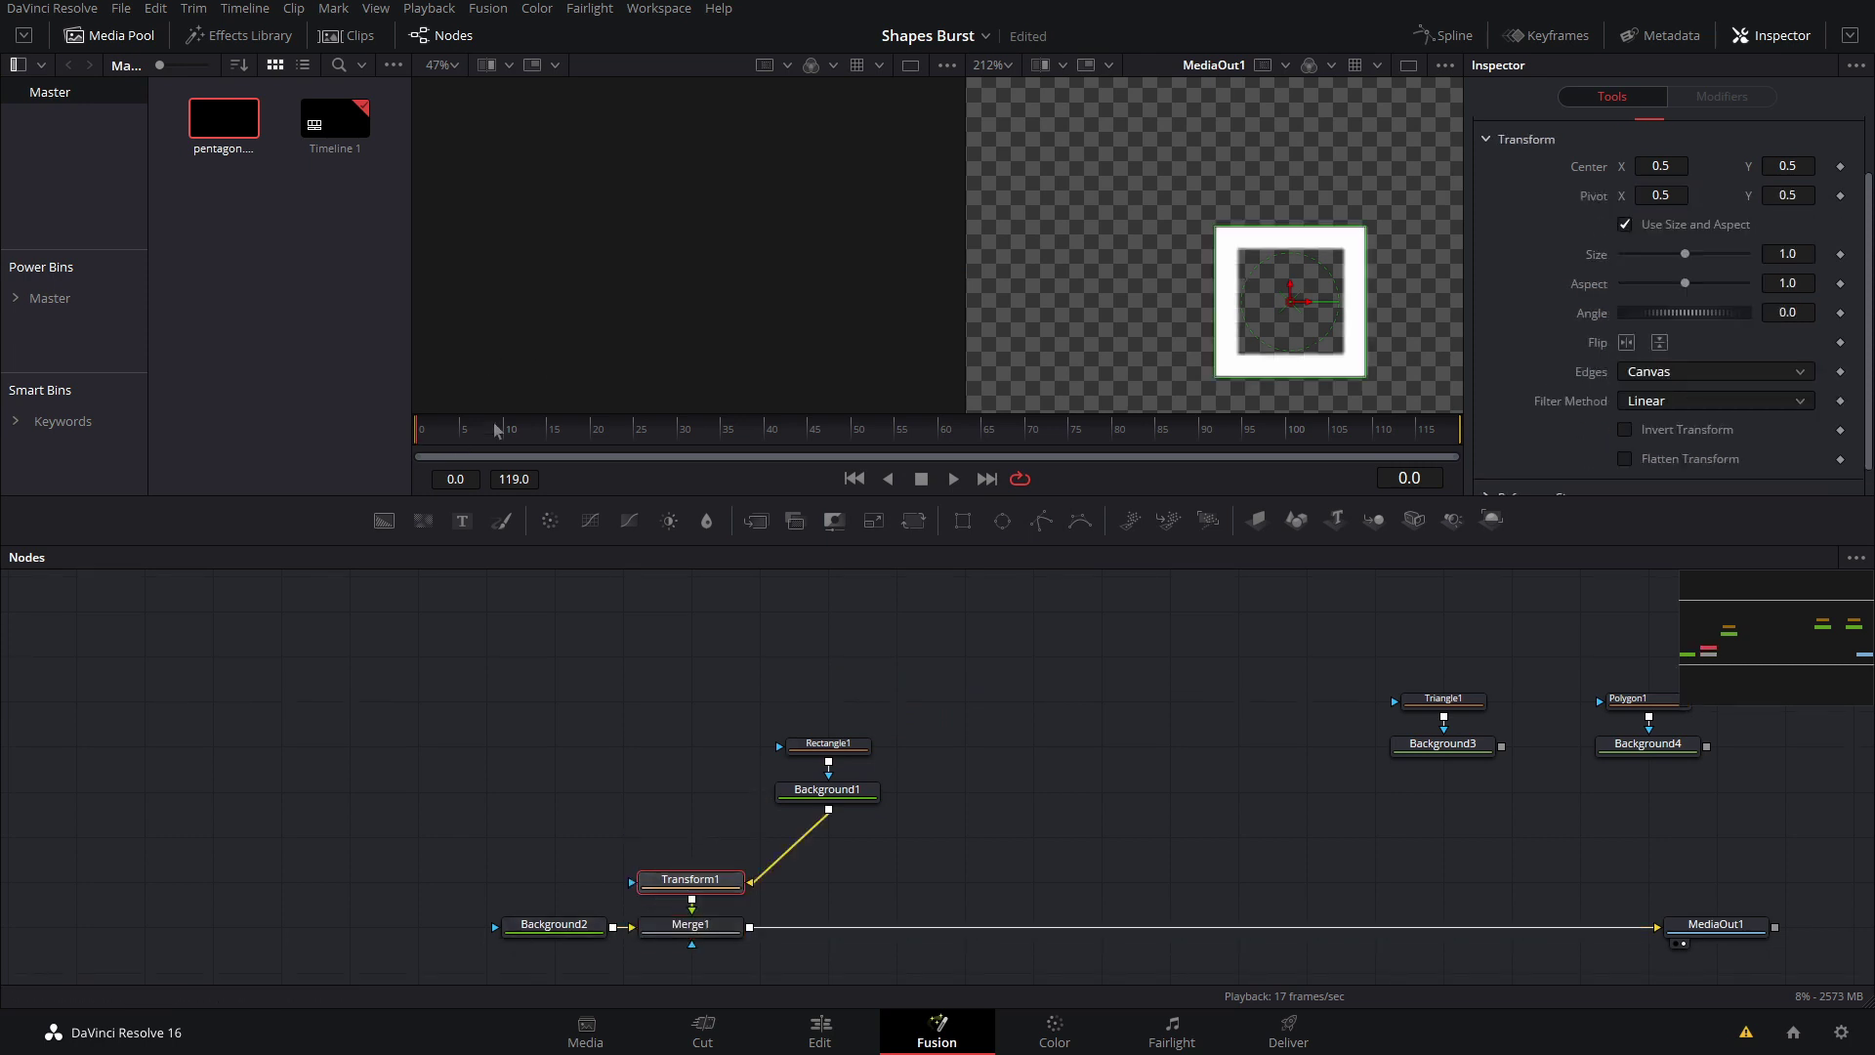
# At frame 0, set Transform1's Size to 0.0 and keyframe its Center, Size and Angle
pyautogui.moveTo(1687, 256); pyautogui.dragTo(1621, 260)
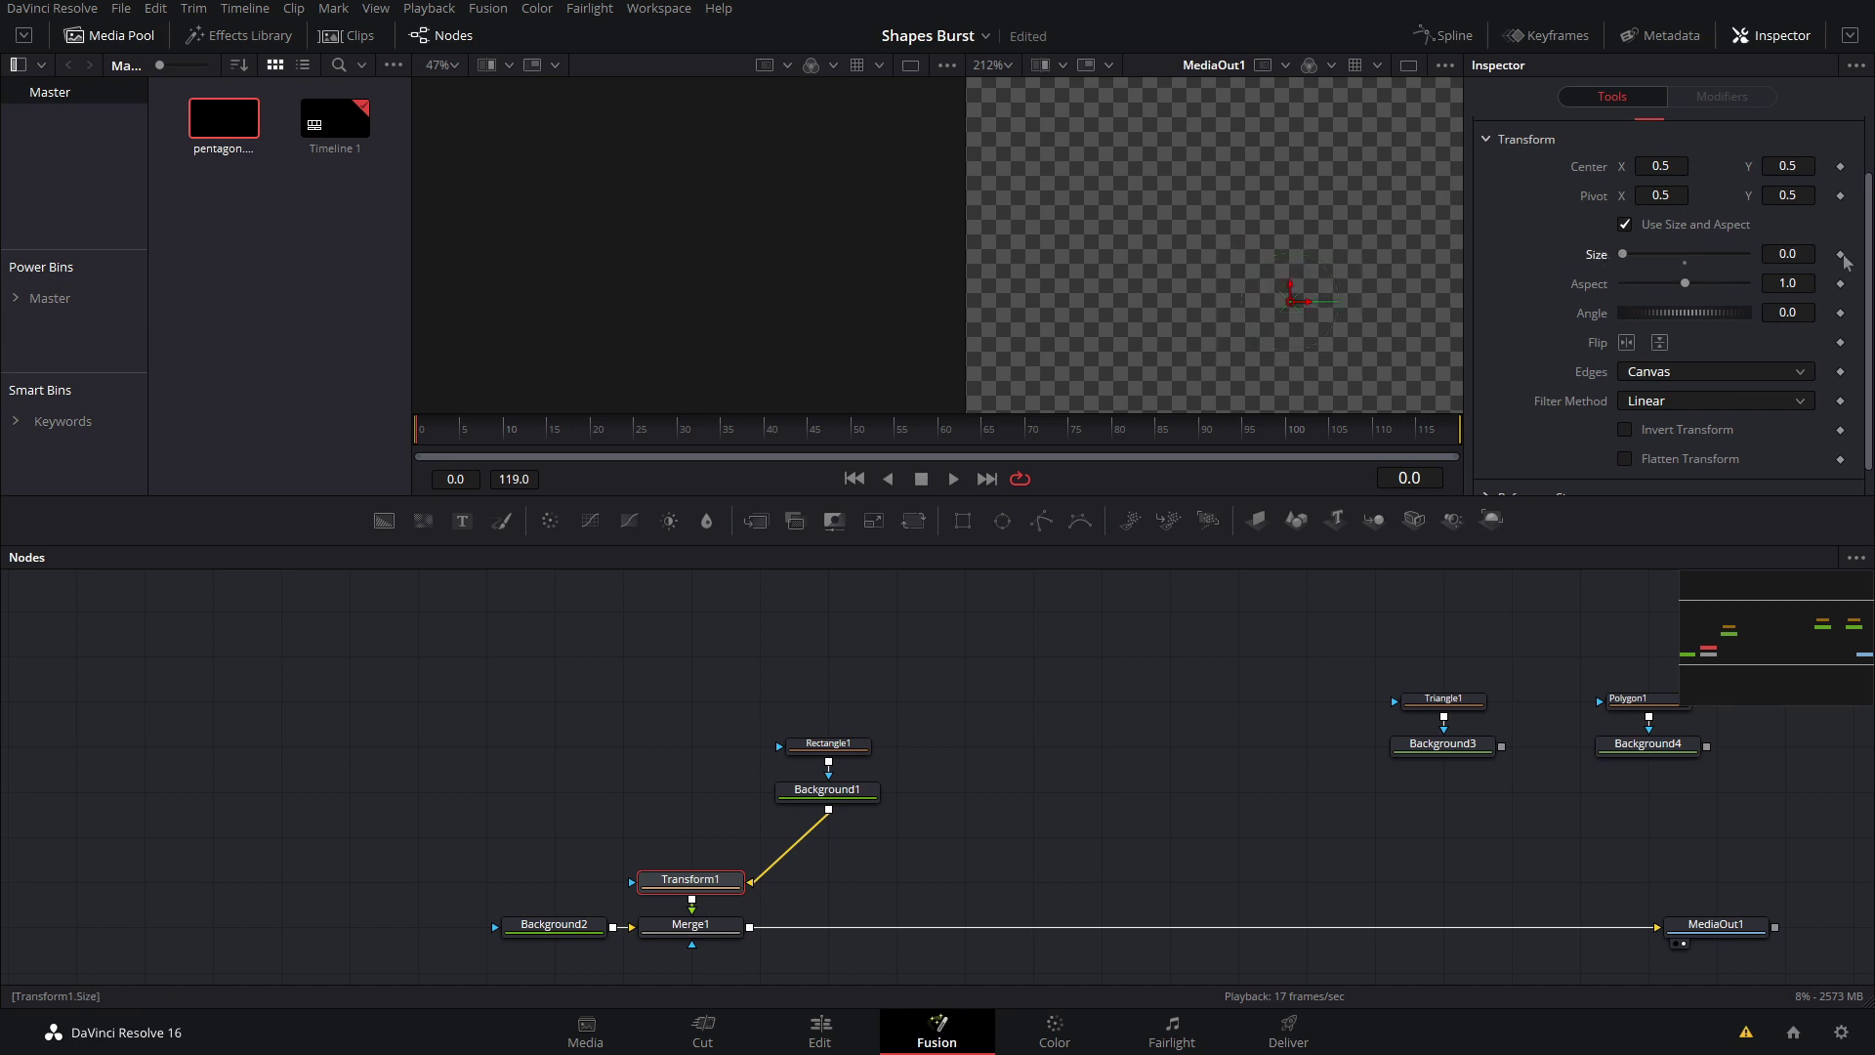
pyautogui.click(1841, 167)
# At frame 40, set Transform1's Size to 1.0, Angle to 268.7 and Center to about X -6.81, Y -1.73
pyautogui.click(659, 430)
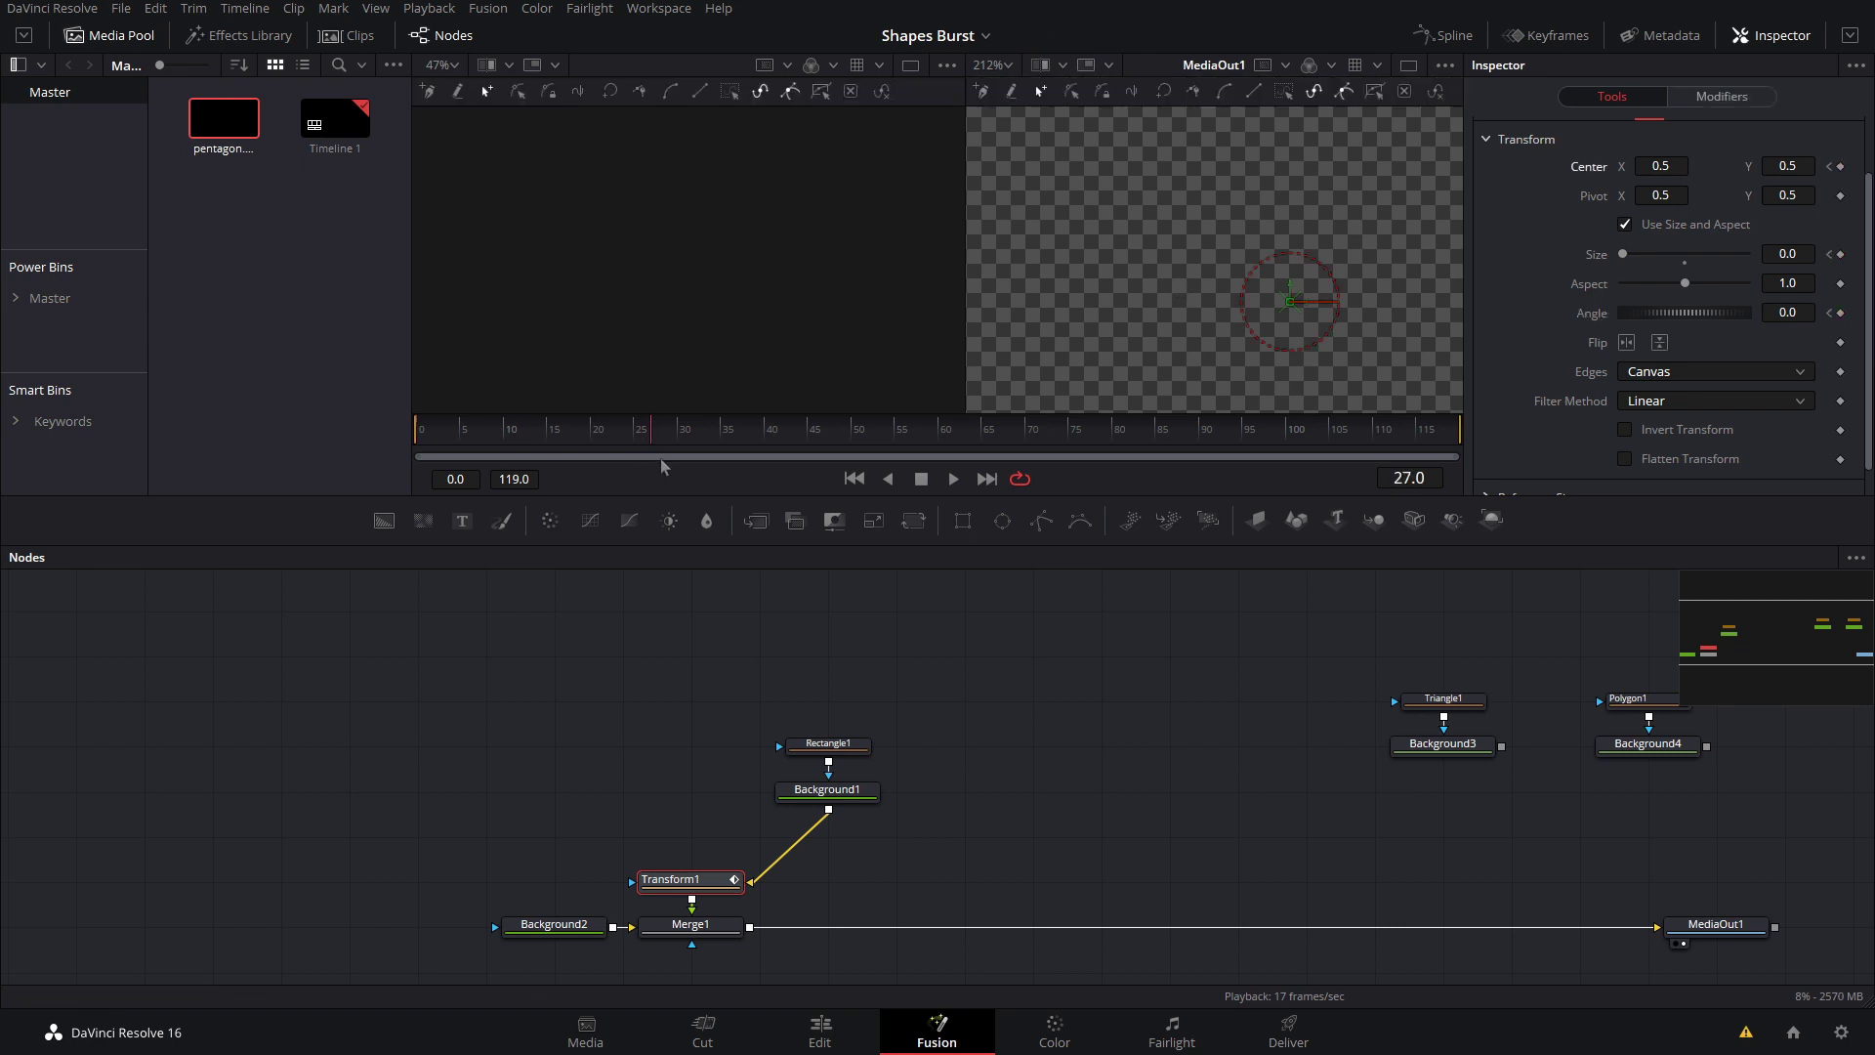
pyautogui.scroll(-5, 1235, 284)
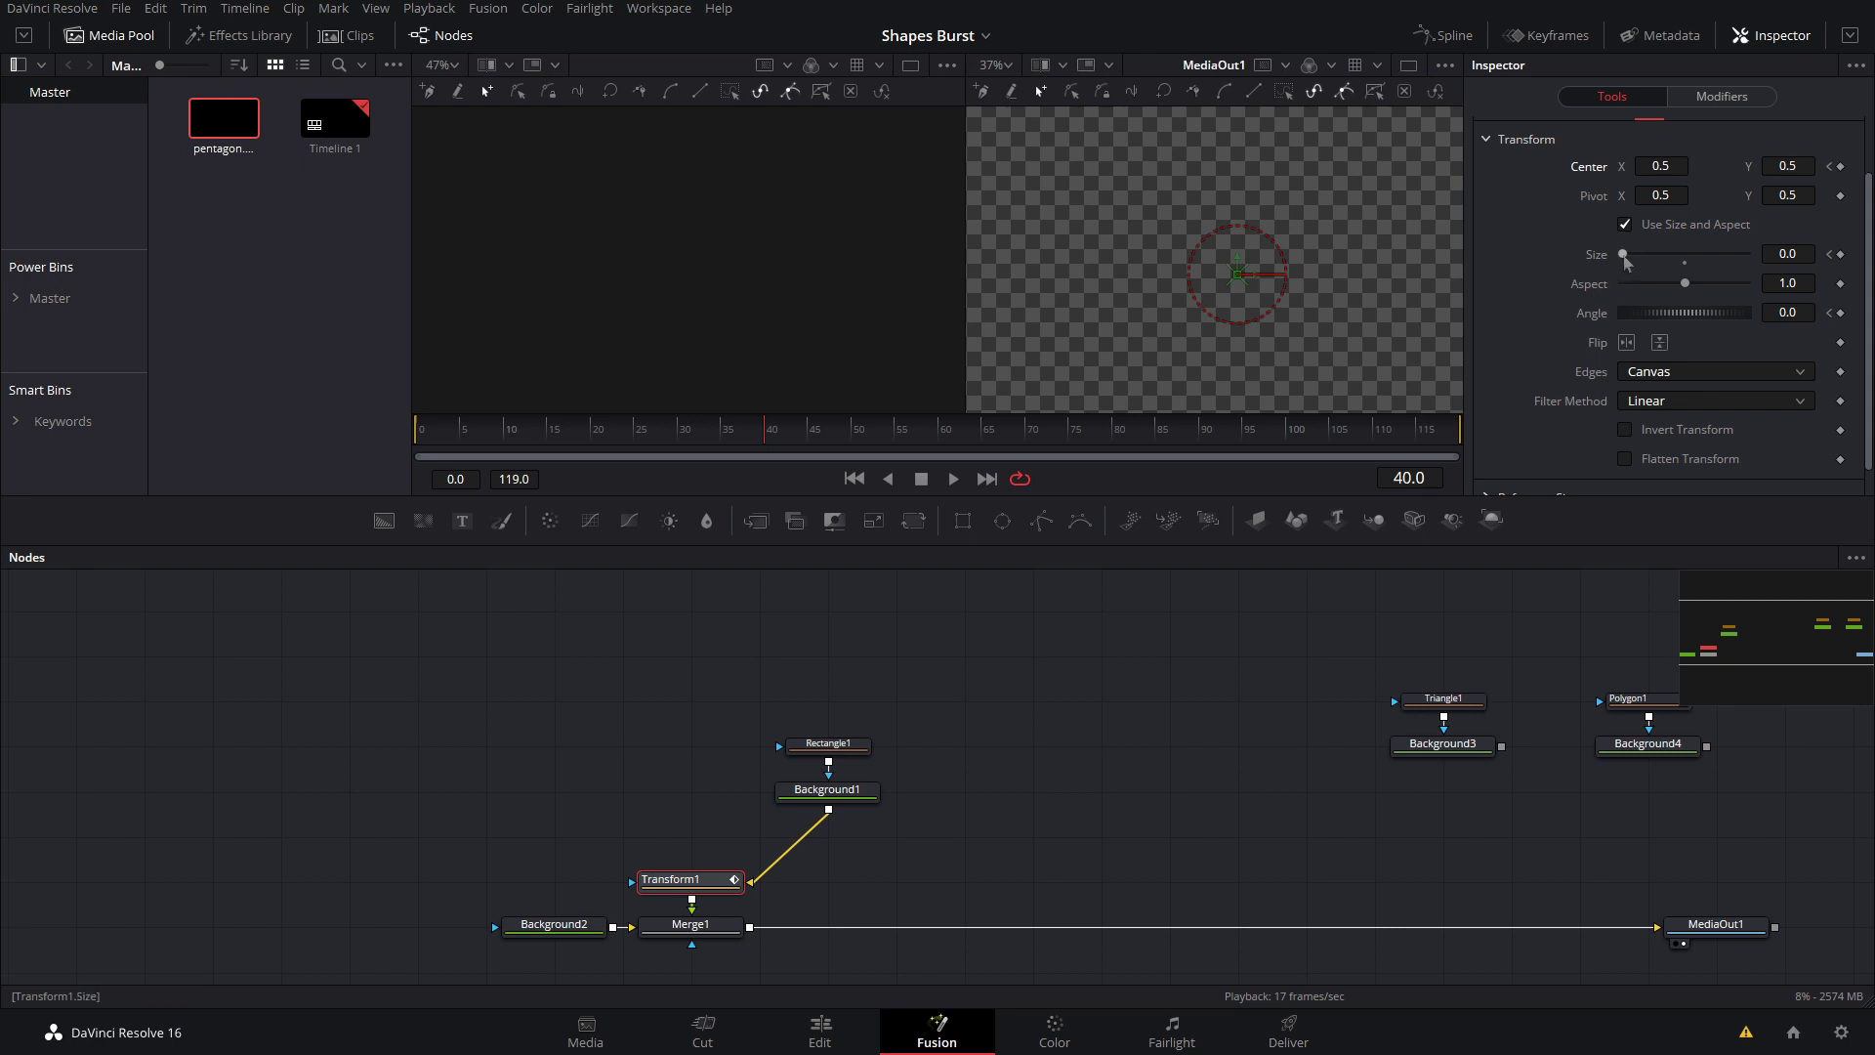
pyautogui.moveTo(1671, 311); pyautogui.dragTo(1780, 299)
pyautogui.moveTo(1237, 274); pyautogui.dragTo(1041, 333)
# Play the animation from the start to review the square's growth, rotation and movement
pyautogui.moveTo(749, 426); pyautogui.dragTo(18, 395)
pyautogui.press('space')
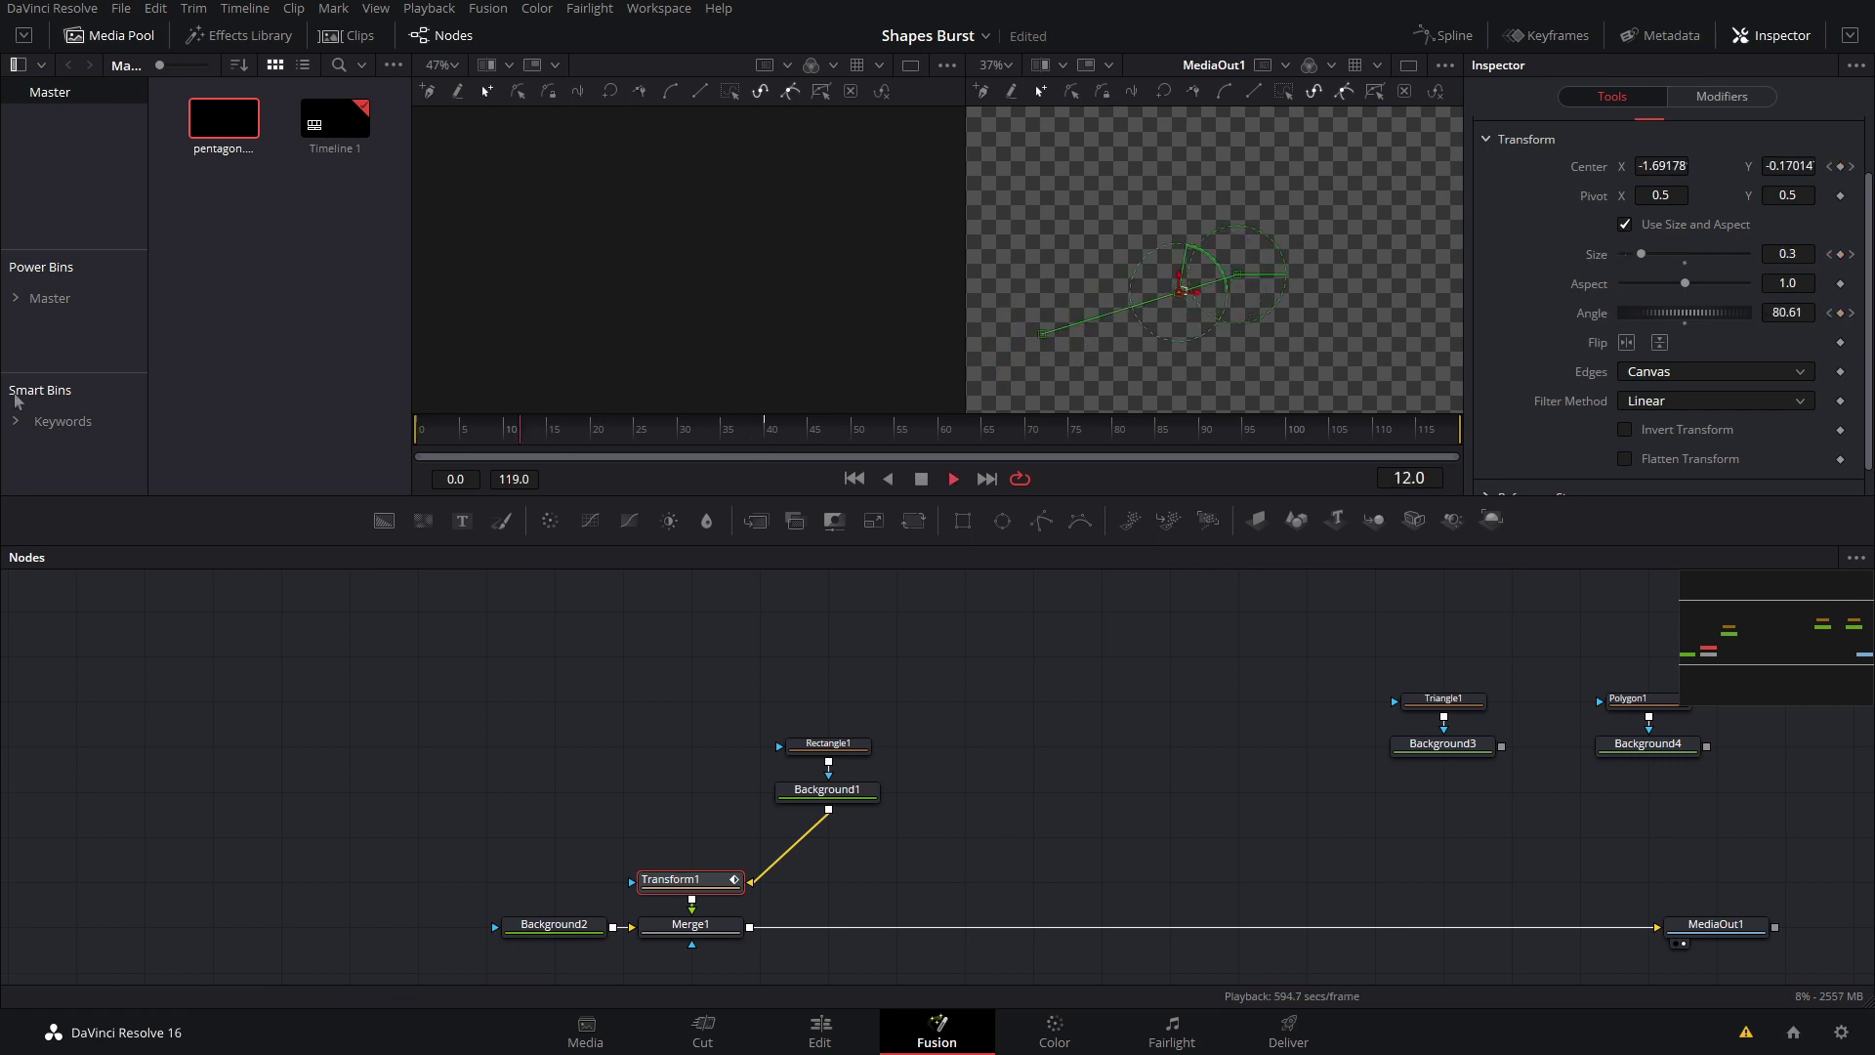
pyautogui.moveTo(730, 443); pyautogui.dragTo(408, 492)
pyautogui.press('space')
# Set Transform1's Size to 1.0 at frame 14 and play back the square's faster growth
pyautogui.moveTo(543, 414); pyautogui.dragTo(545, 434)
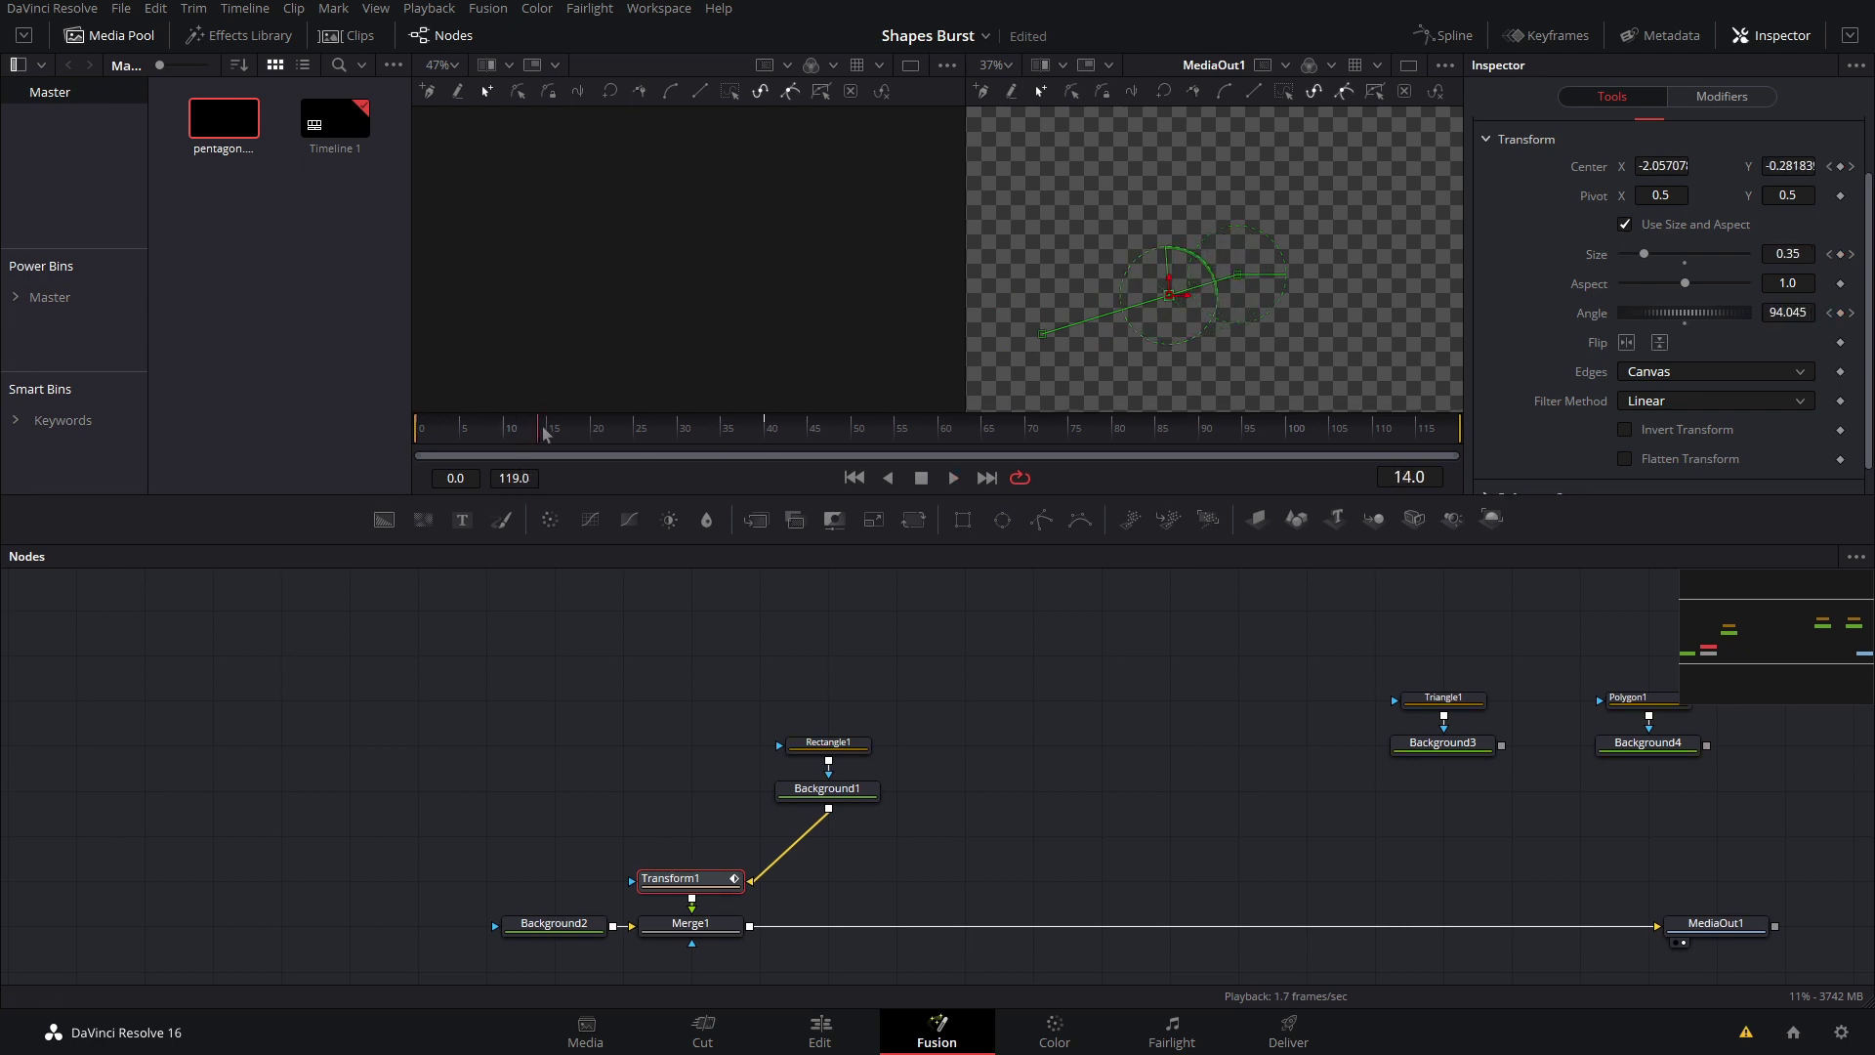
pyautogui.click(1686, 264)
pyautogui.press('space')
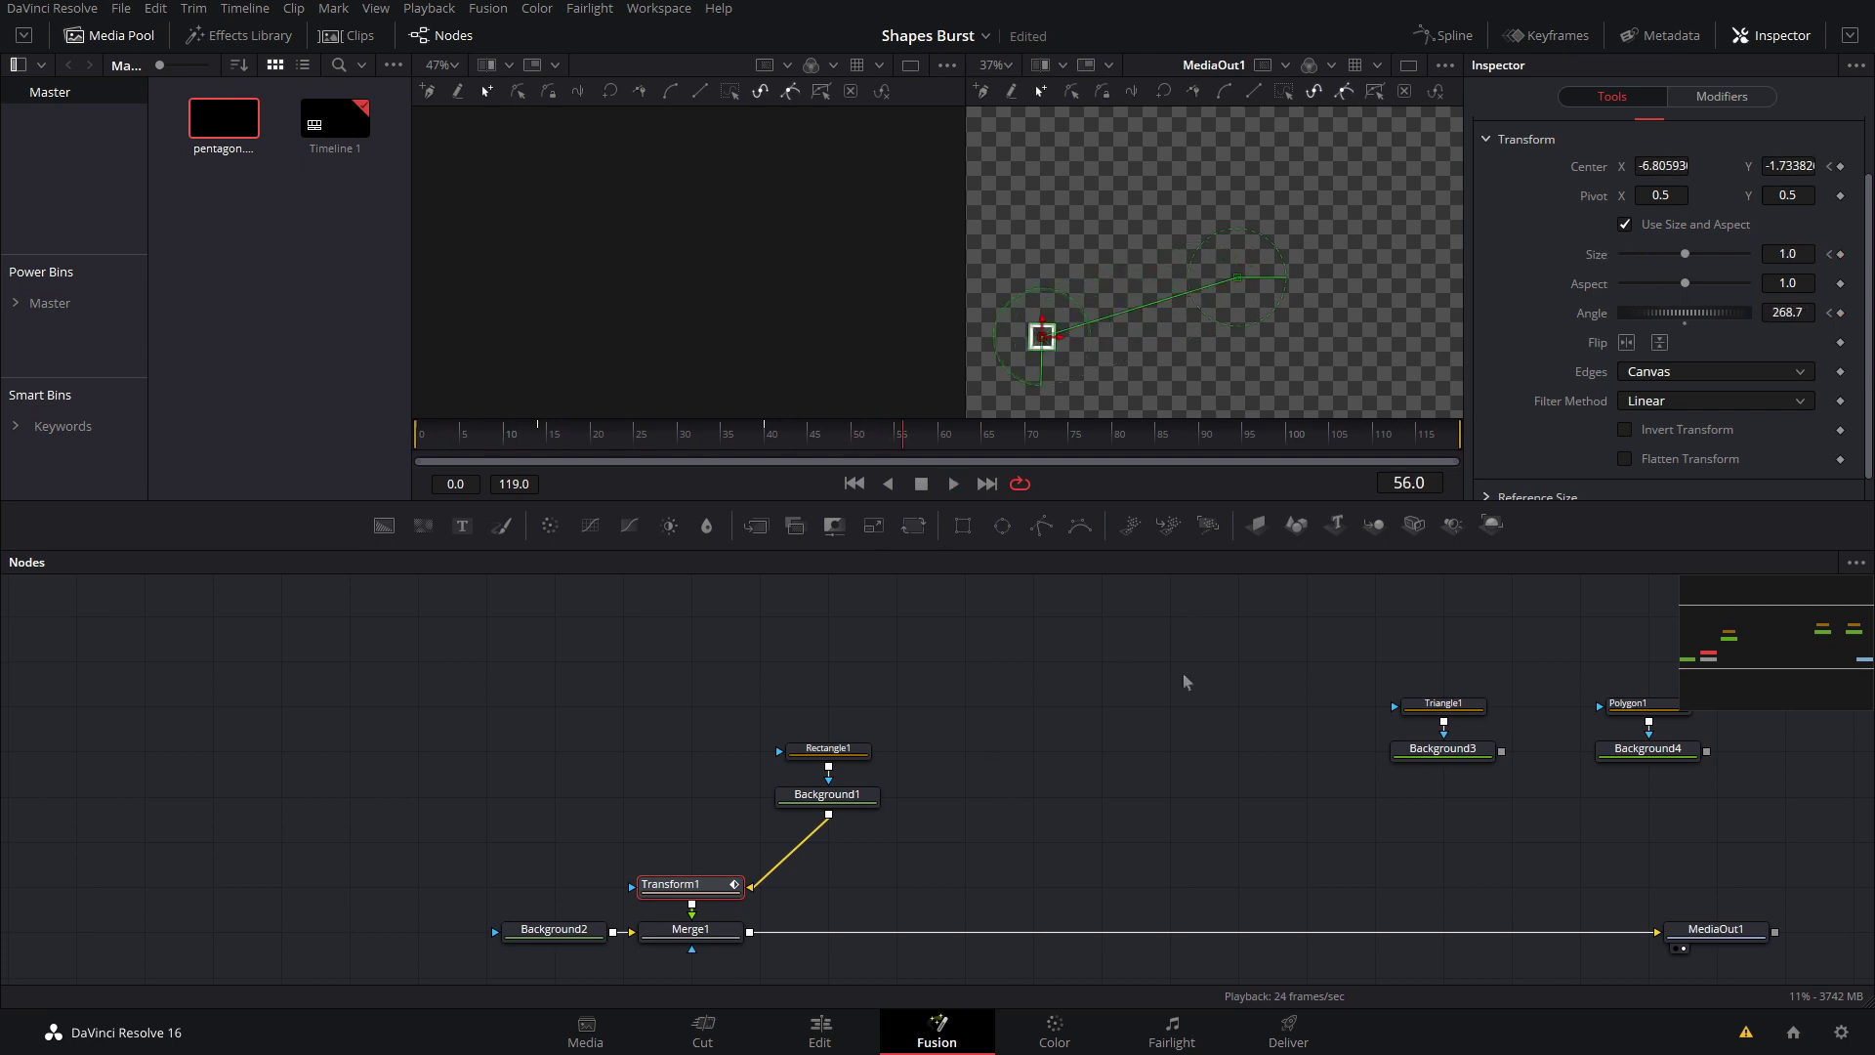
pyautogui.moveTo(871, 440); pyautogui.dragTo(622, 473)
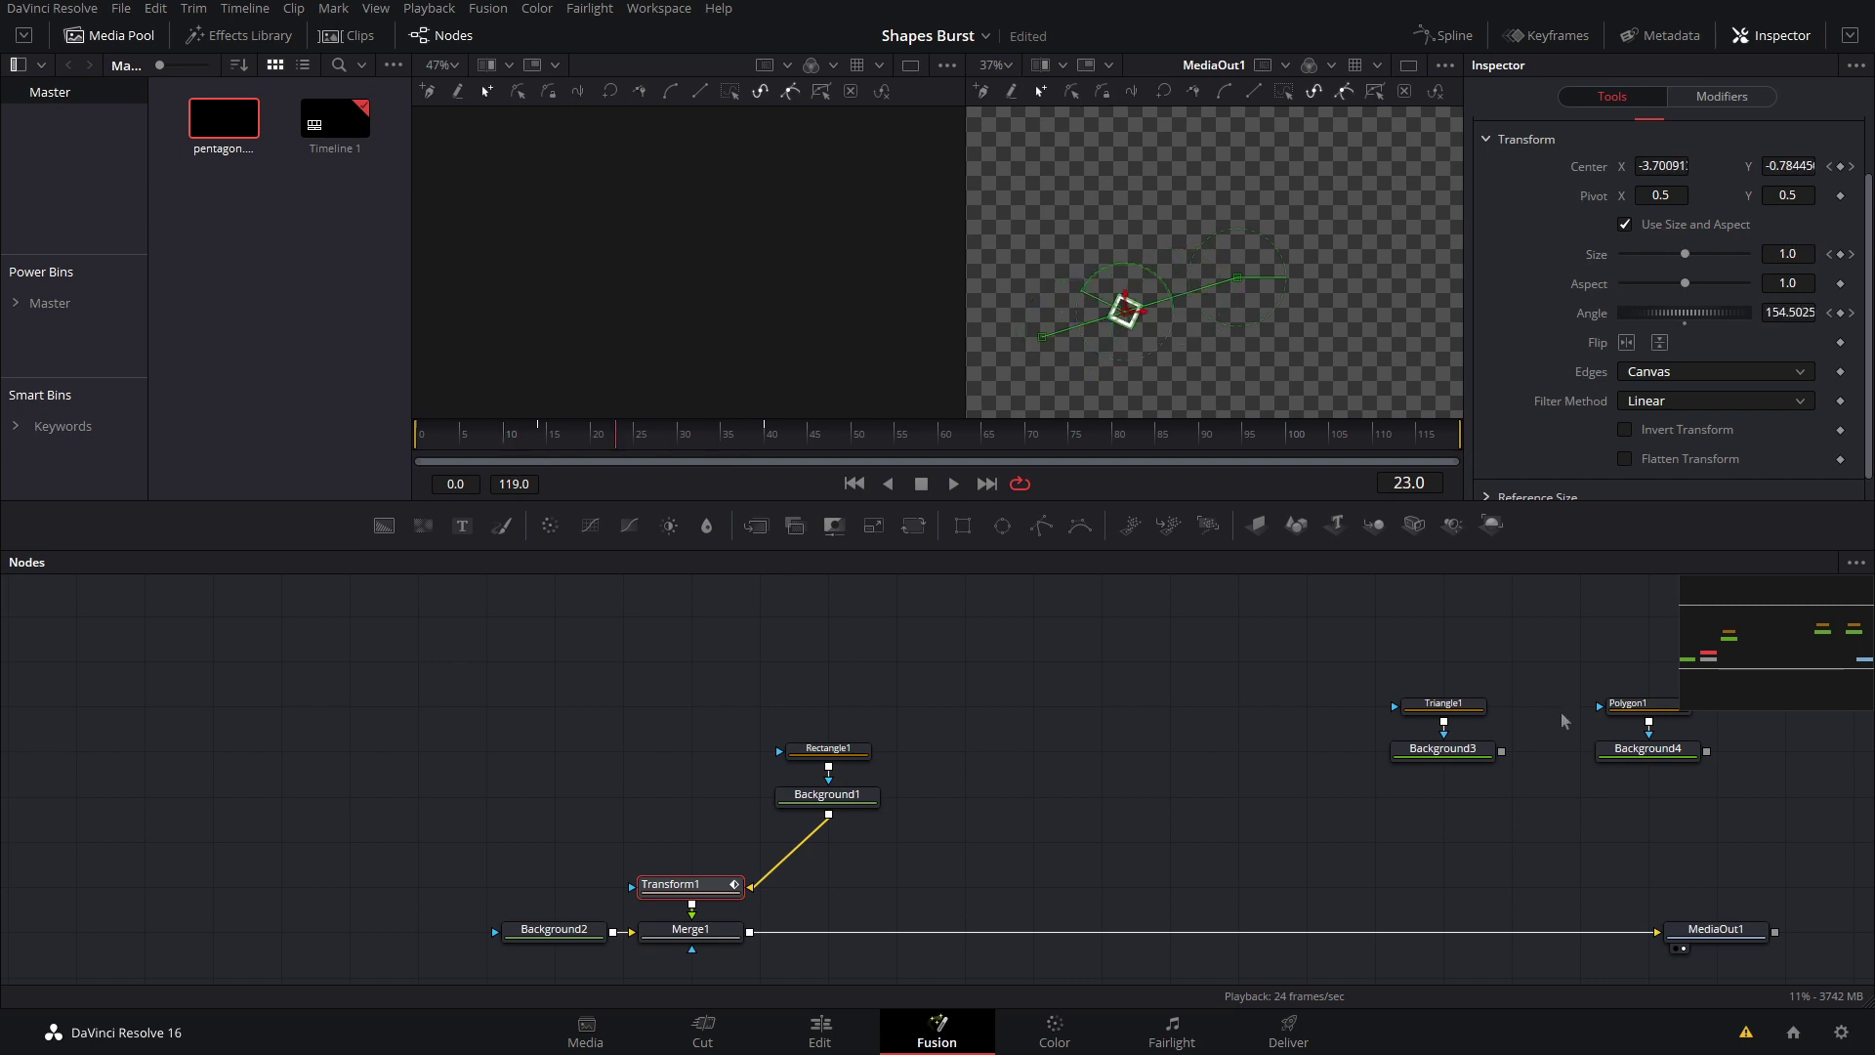
# Add a second Transform node fed by Background1 and merge it in after Merge1
pyautogui.hotkey('shift', 'space')
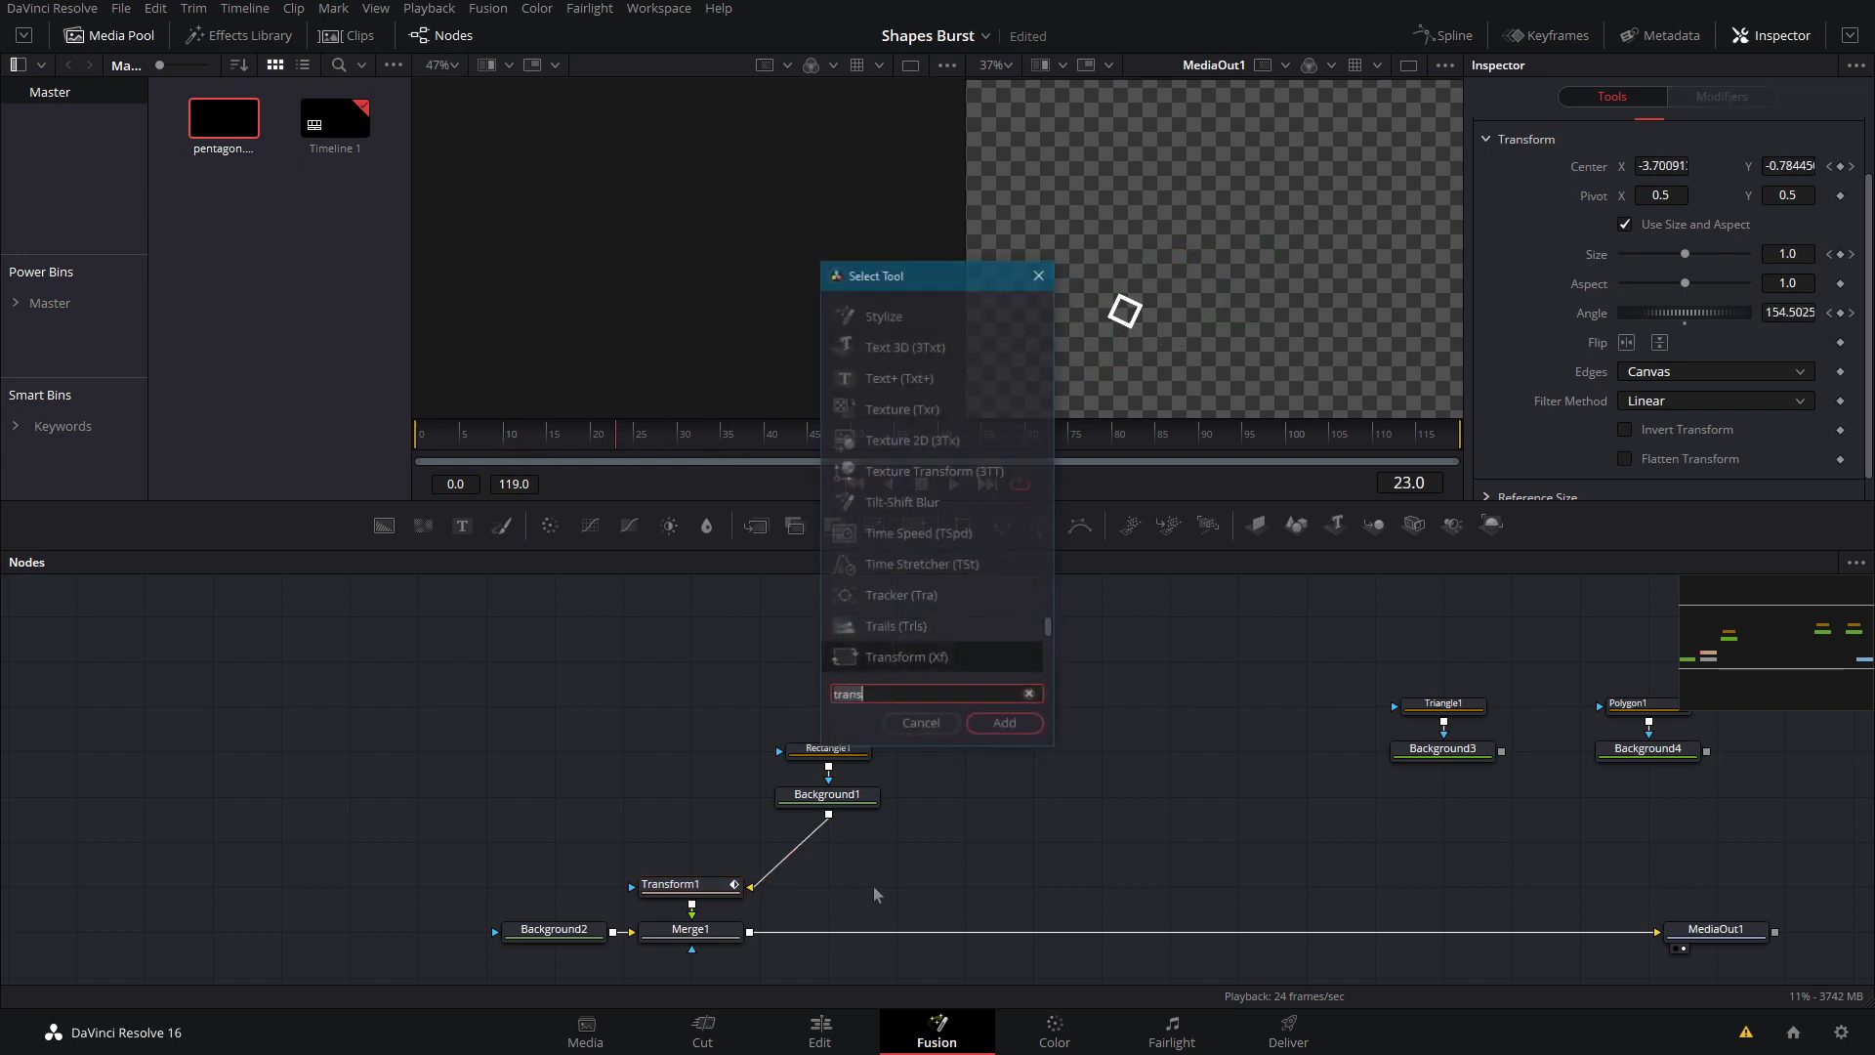
pyautogui.write('trans')
pyautogui.press('Return')
pyautogui.moveTo(875, 894); pyautogui.dragTo(807, 894)
pyautogui.moveTo(828, 814); pyautogui.dragTo(828, 931)
pyautogui.click(828, 884)
# At frame 0, set Transform2's Size to 0.0 and keyframe its Size, Angle and Center
pyautogui.press('Home')
pyautogui.moveTo(1684, 254); pyautogui.dragTo(1622, 254)
pyautogui.click(1840, 254)
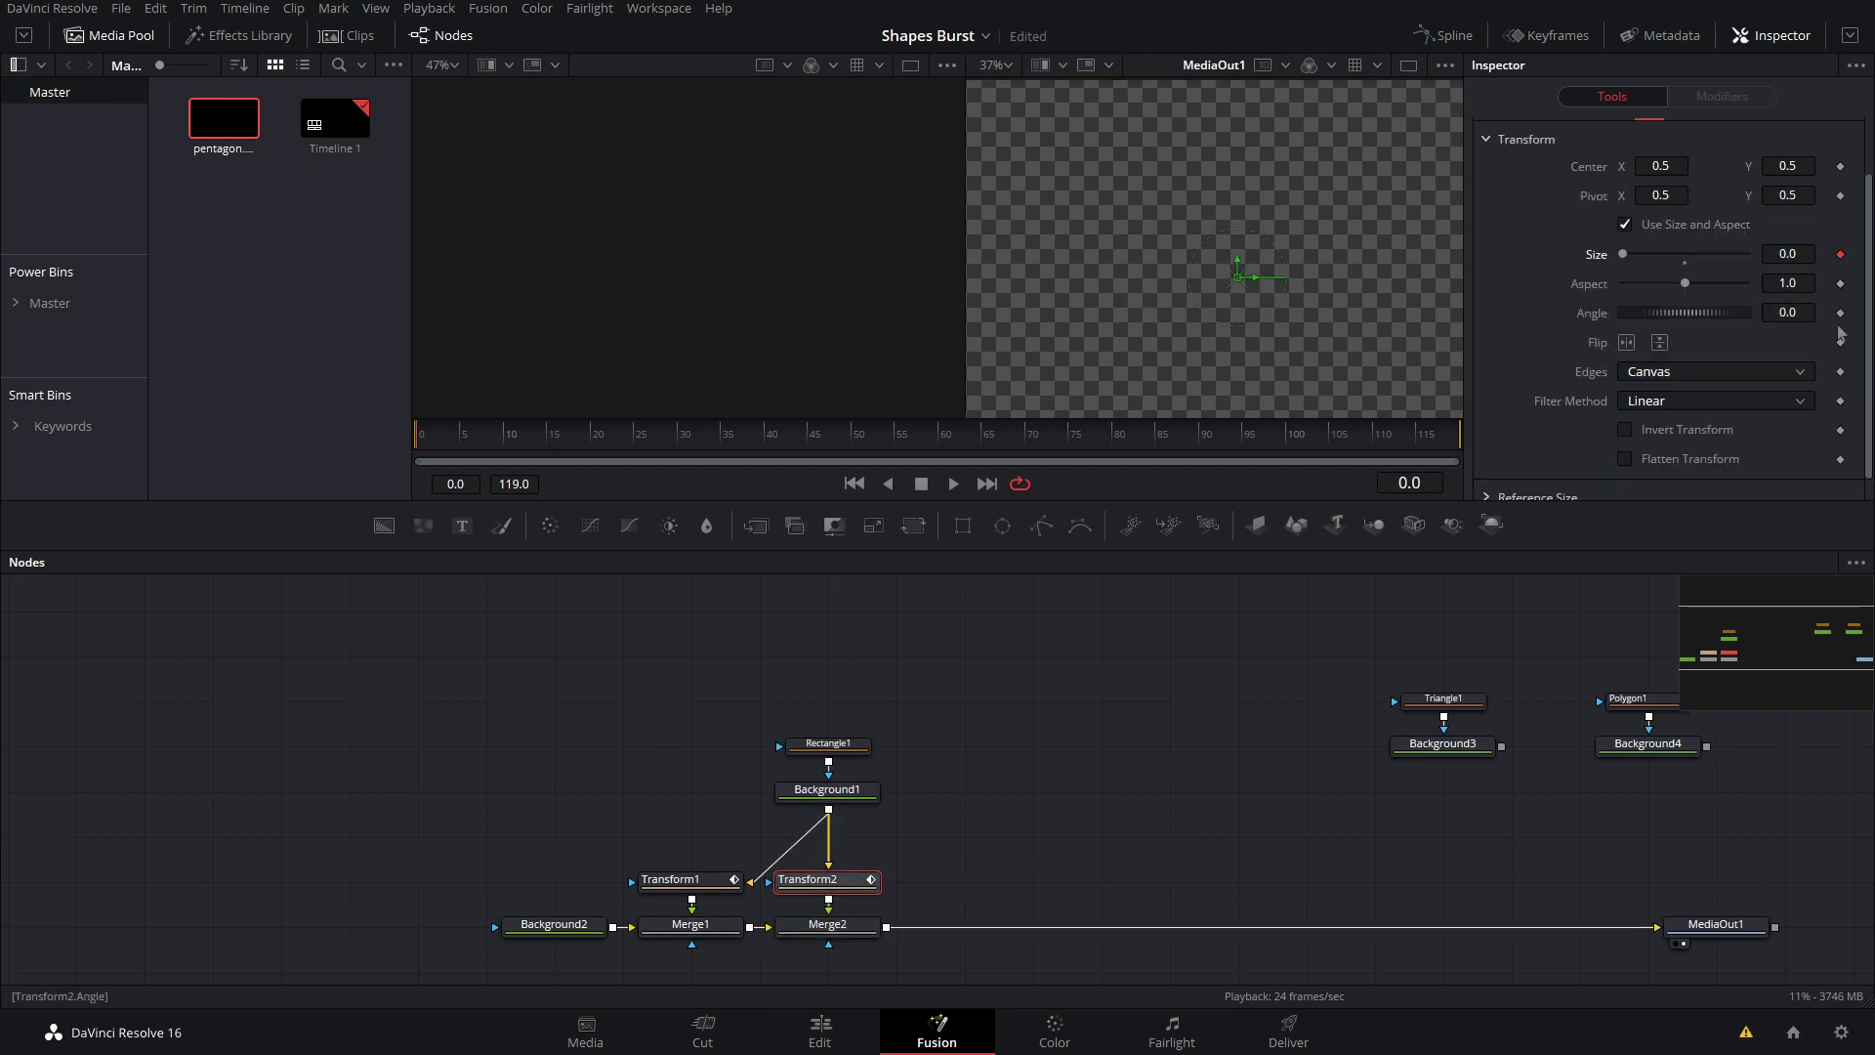
pyautogui.click(1840, 312)
pyautogui.click(1840, 166)
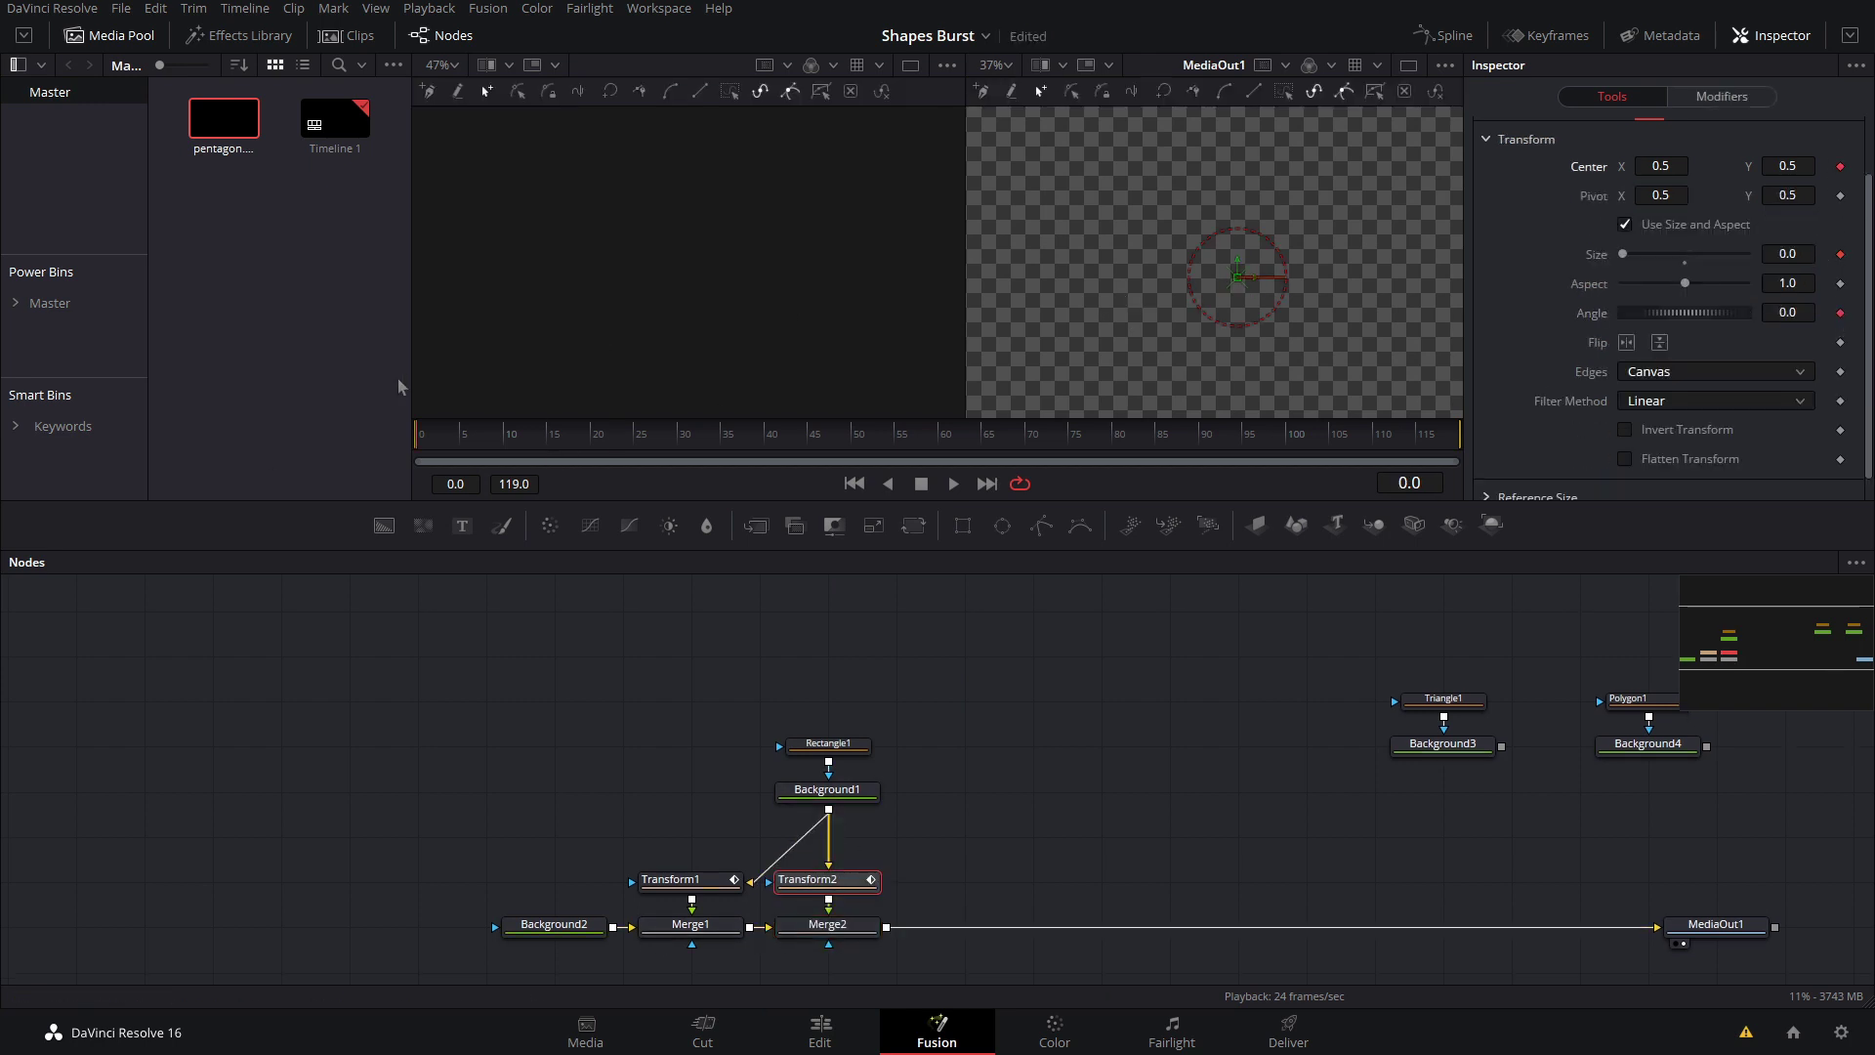
# At frame 13, set Transform2's Size to 1.0
pyautogui.moveTo(491, 446)
pyautogui.mouseDown()
pyautogui.moveTo(538, 446)
pyautogui.moveTo(509, 446)
pyautogui.mouseUp()
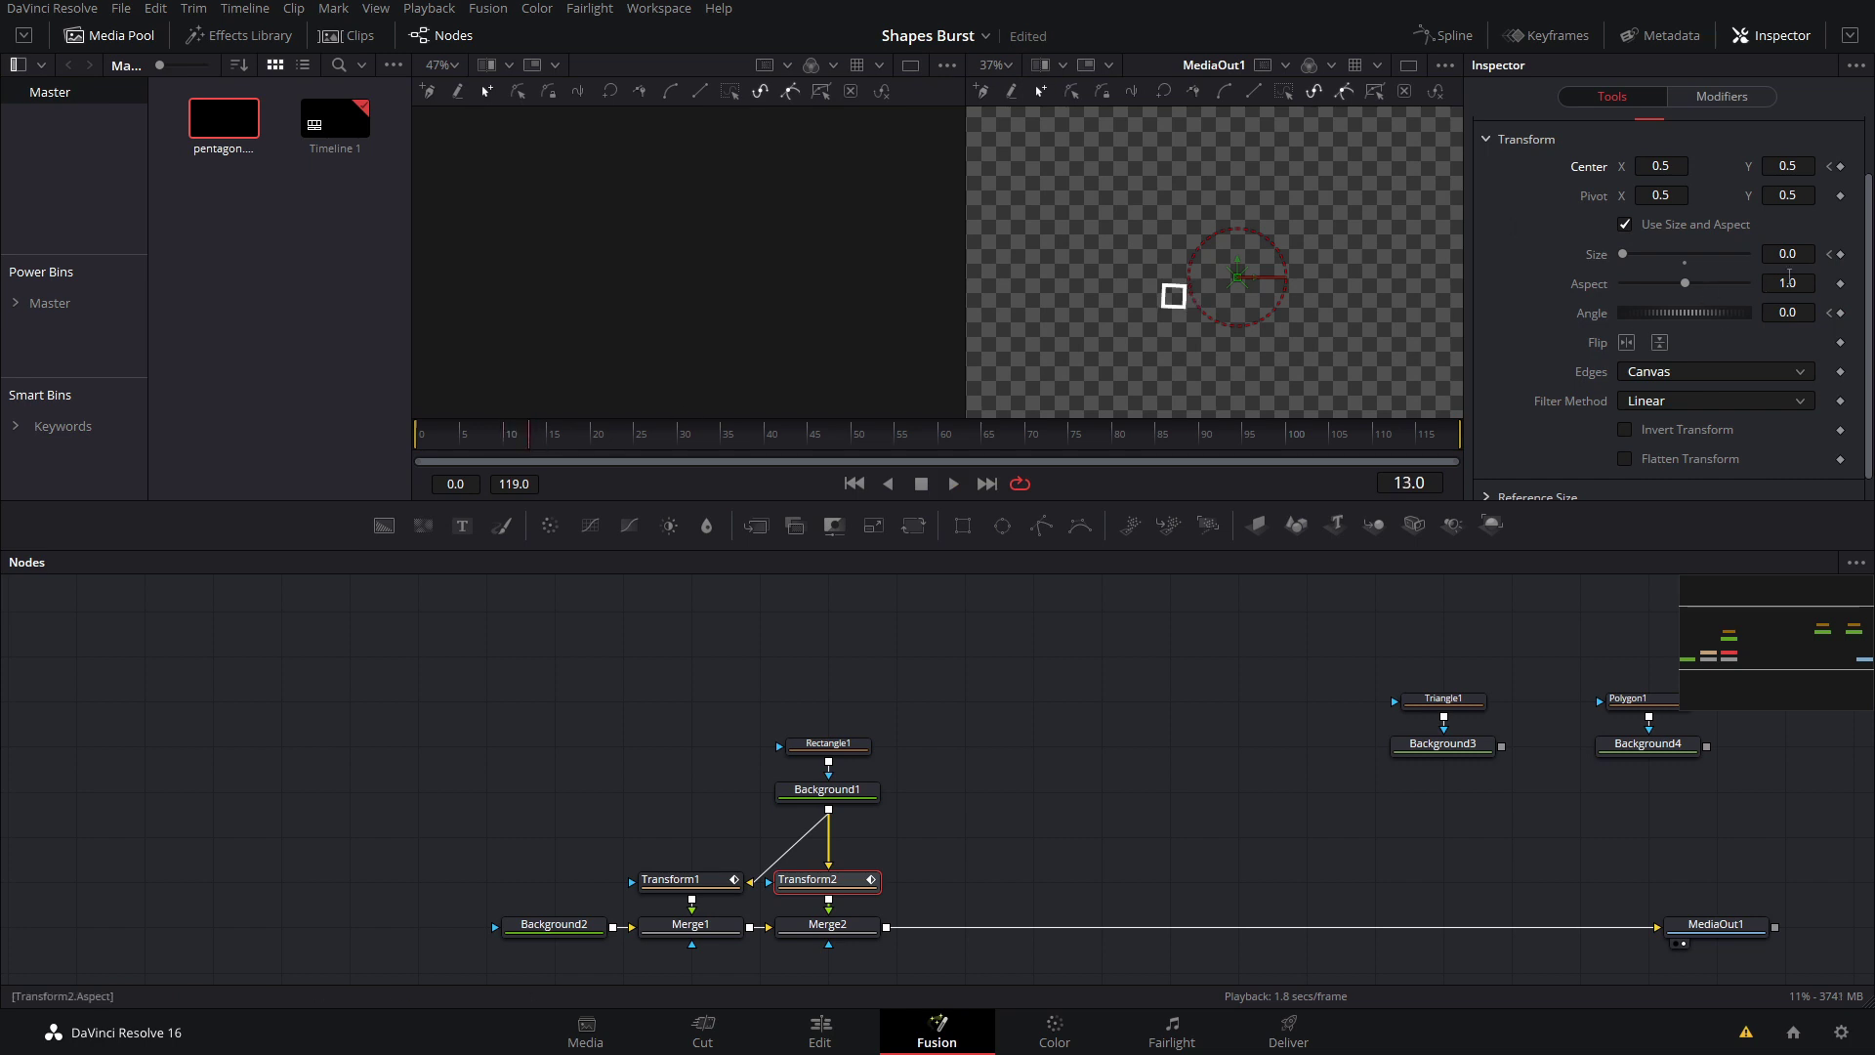
pyautogui.click(1684, 262)
pyautogui.moveTo(921, 866); pyautogui.dragTo(784, 905)
# At frame 40, rotate Transform2 and move its square outward to the upper right of the frame
pyautogui.moveTo(509, 432); pyautogui.dragTo(773, 441)
pyautogui.click(690, 882)
pyautogui.click(860, 882)
pyautogui.moveTo(1269, 278); pyautogui.dragTo(1248, 302)
pyautogui.moveTo(1237, 277); pyautogui.dragTo(1363, 183)
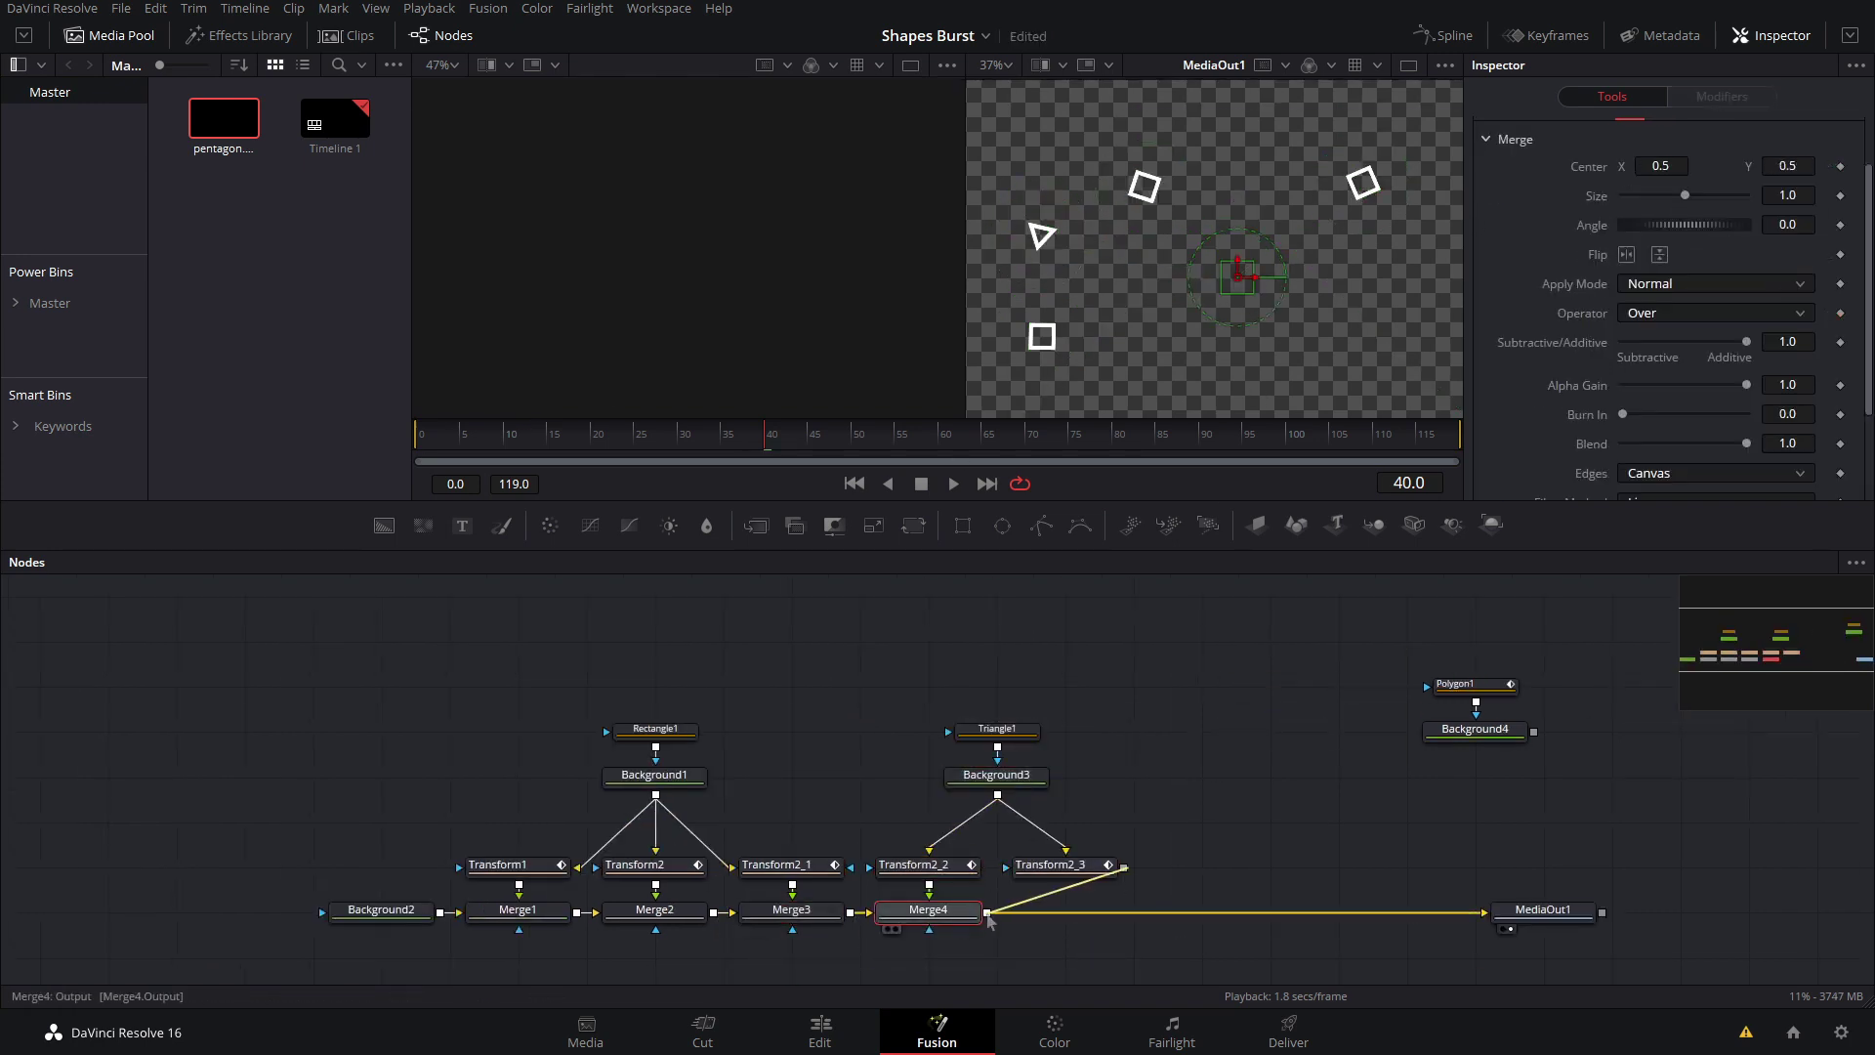
# Paste another animated Transform copy, arrange Polygon1 and Background4 above Transform2_5 and Transform2_6, and save the project
pyautogui.hotkey('ctrl', 'v')
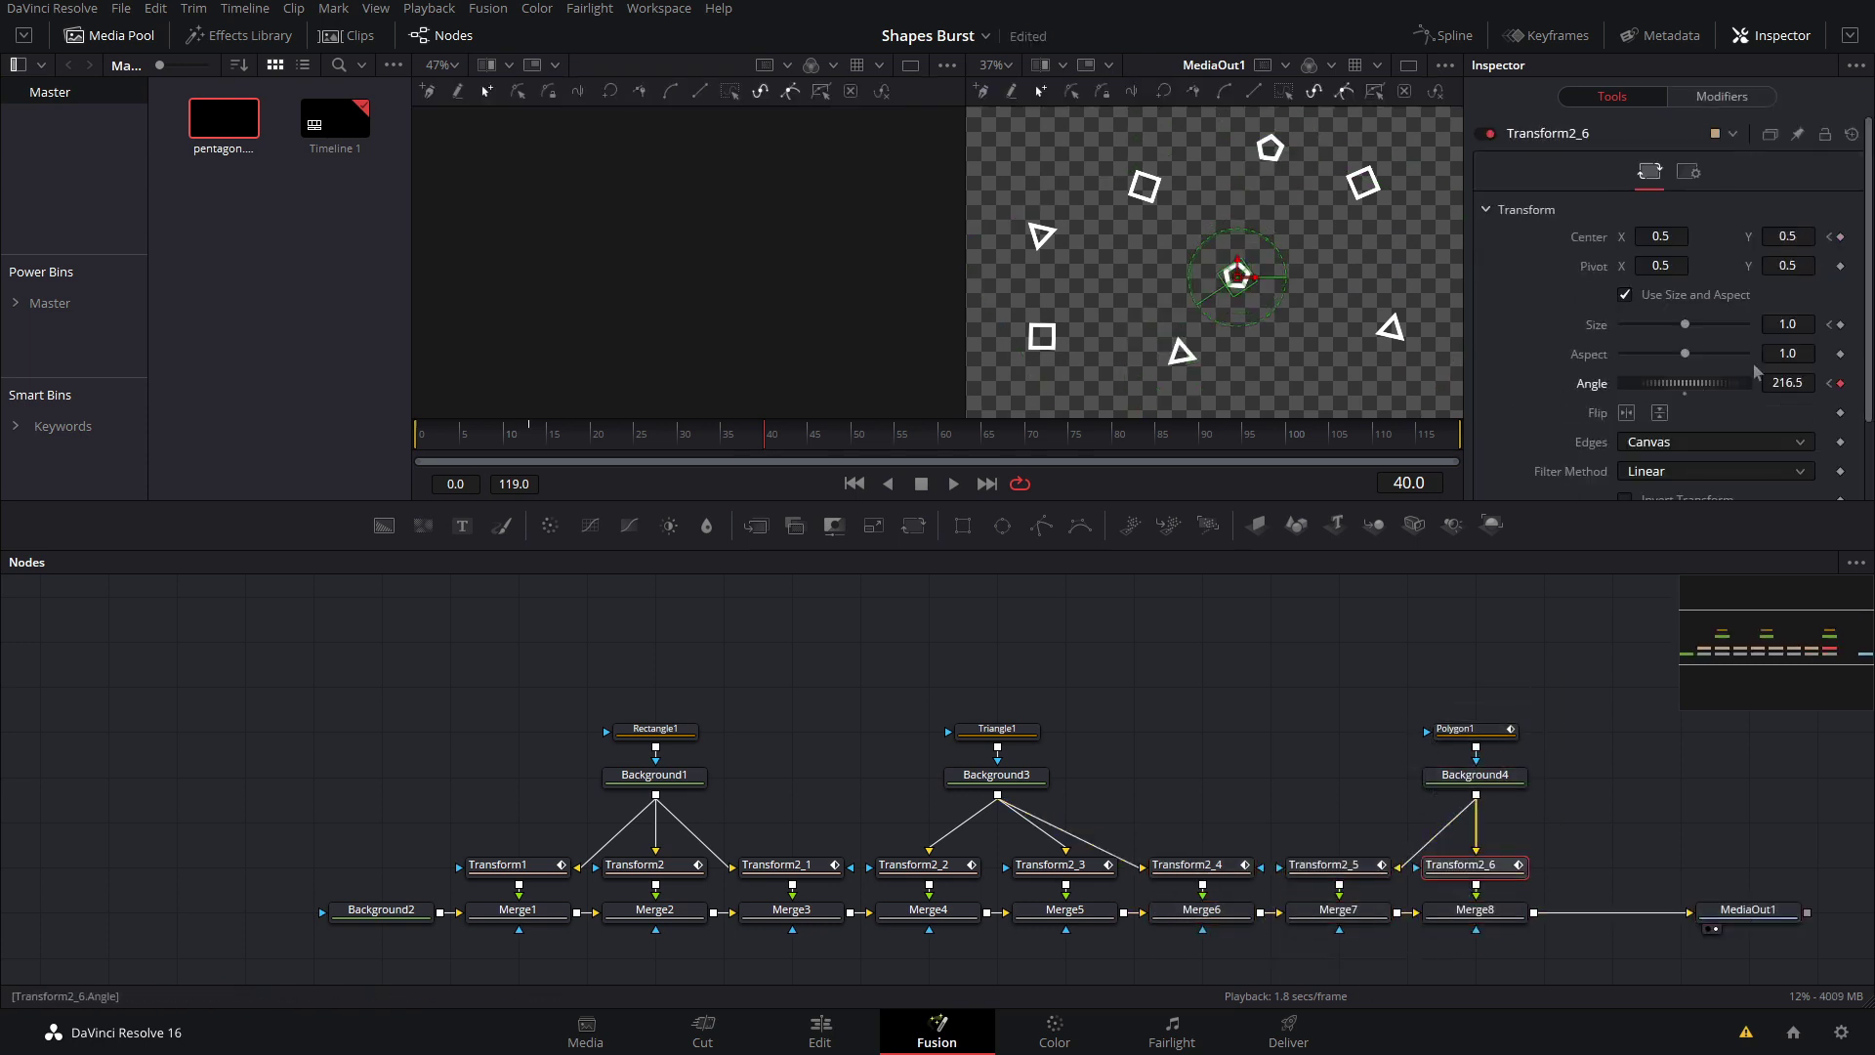
pyautogui.moveTo(1556, 710)
pyautogui.mouseDown()
pyautogui.moveTo(1423, 795)
pyautogui.moveTo(1399, 786)
pyautogui.mouseUp()
pyautogui.moveTo(1567, 689); pyautogui.dragTo(1387, 826)
pyautogui.click(1528, 815)
pyautogui.hotkey('ctrl', 's')
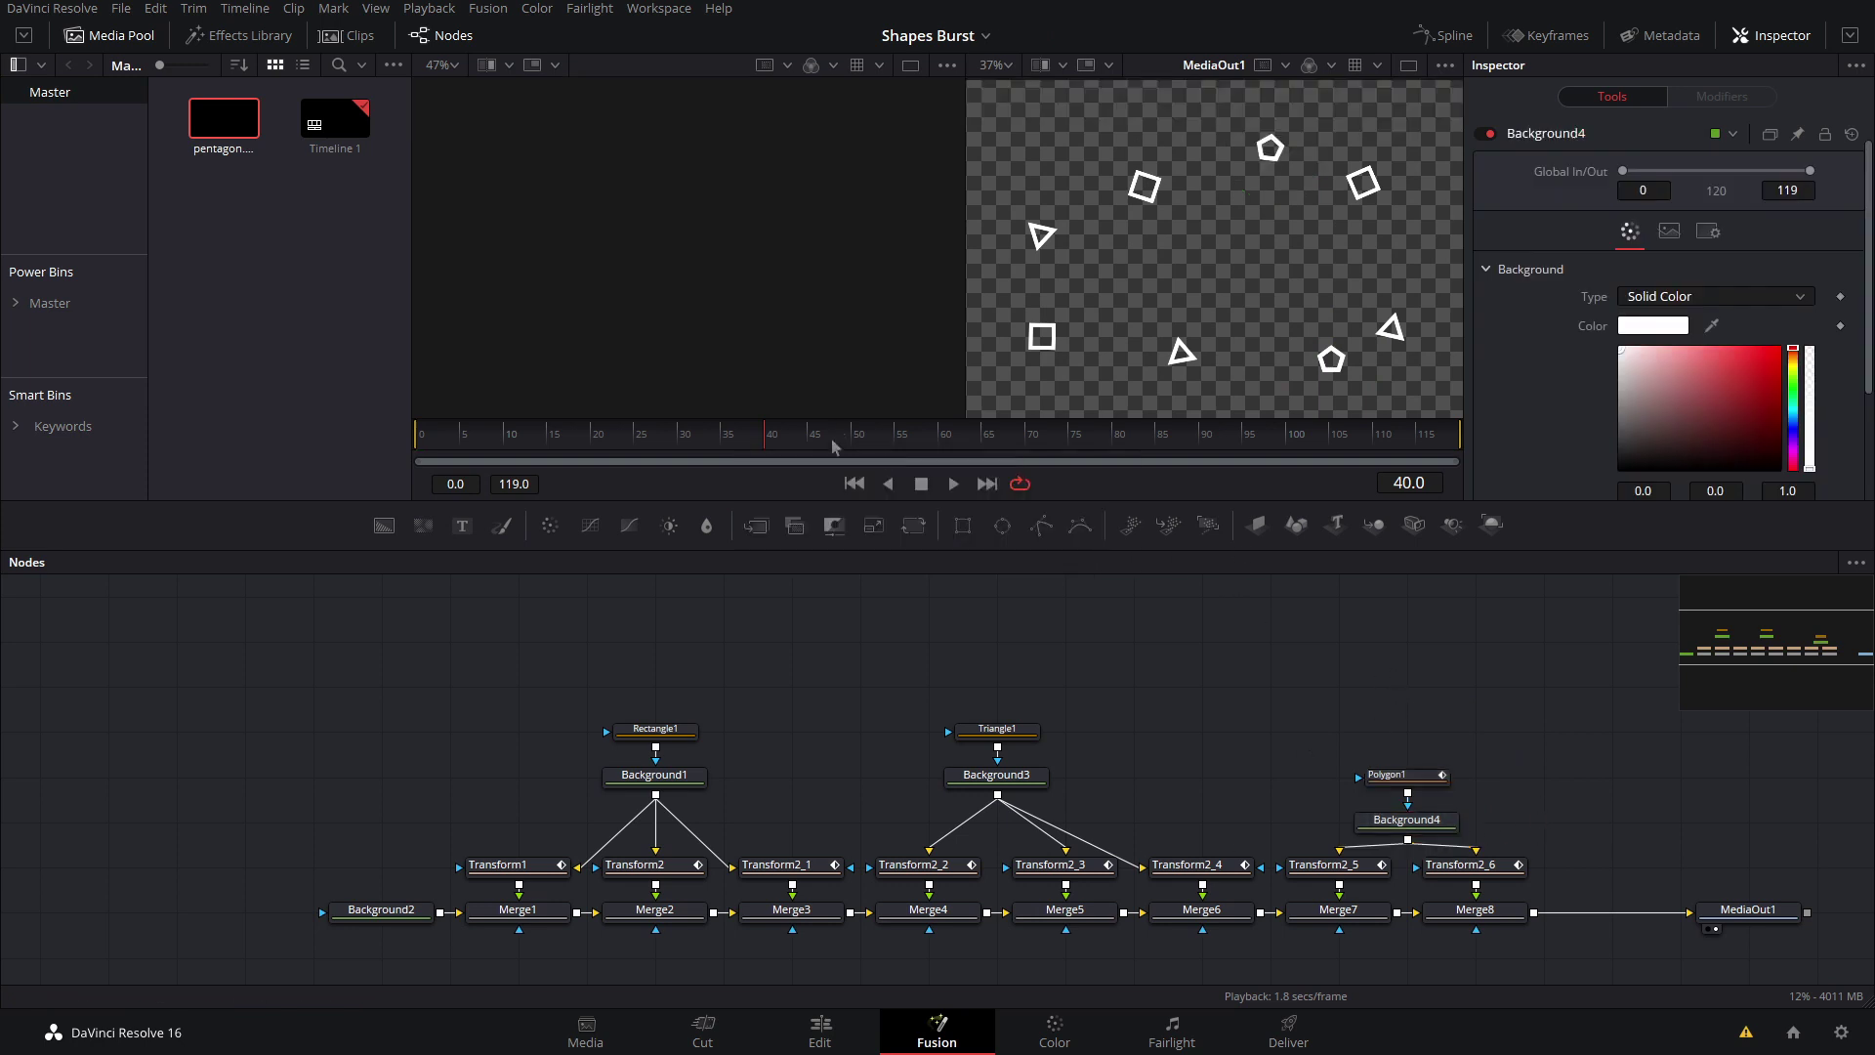
# Play the burst from the first frame to review how all shapes fly outward
pyautogui.moveTo(778, 433); pyautogui.dragTo(1, 470)
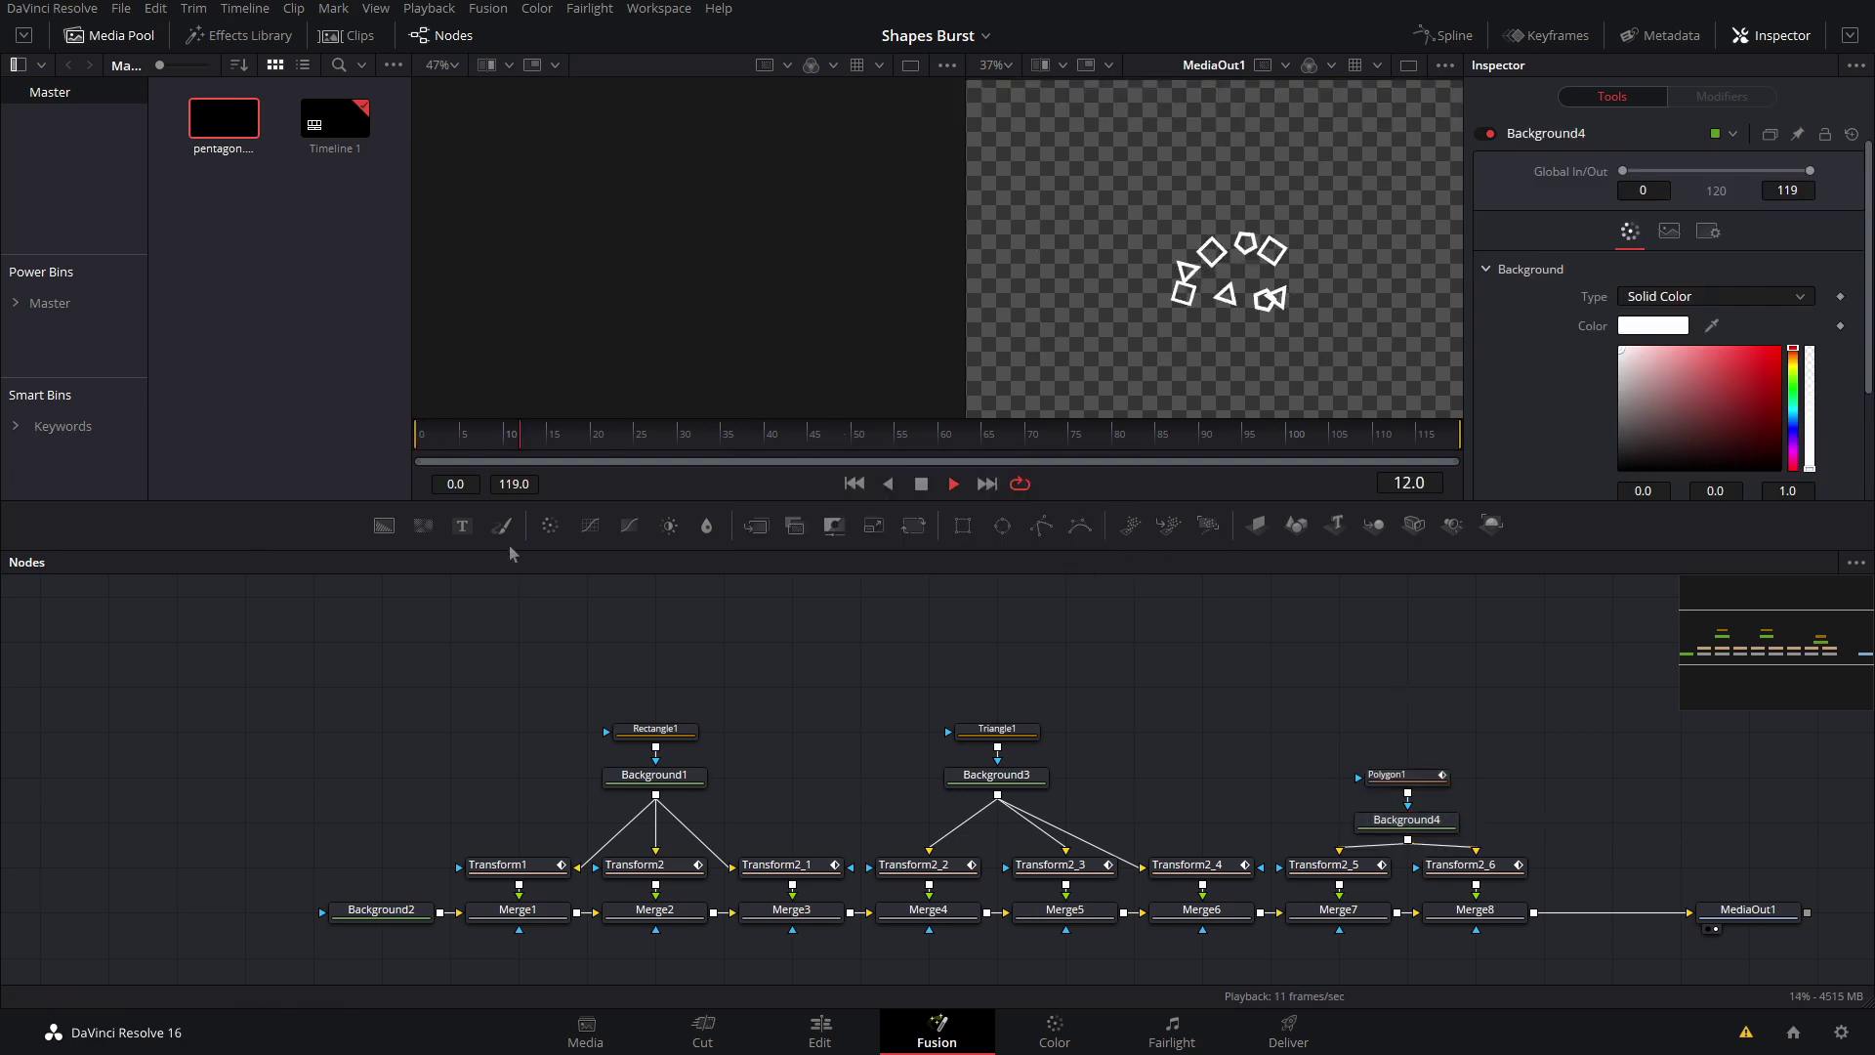
pyautogui.press('space')
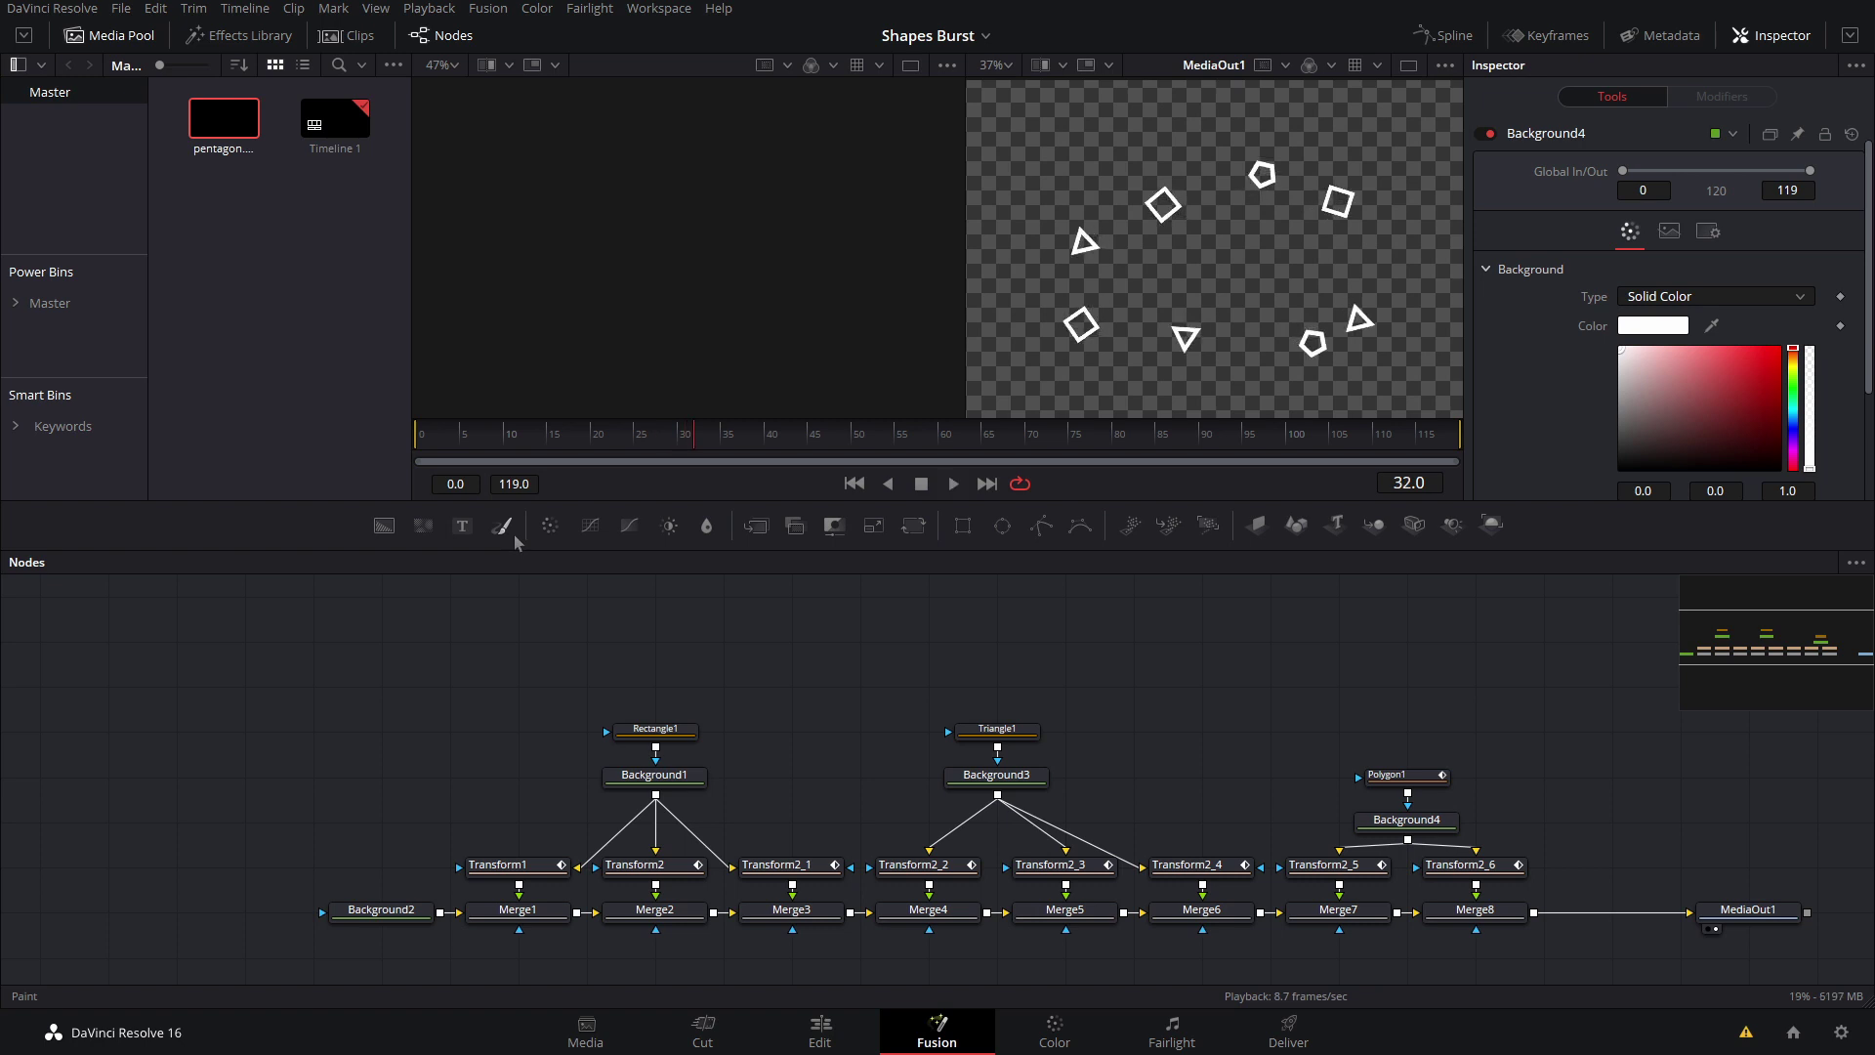
# Open the Spline editor and select all eight Transform nodes in the node graph
pyautogui.click(1453, 29)
pyautogui.moveTo(635, 732); pyautogui.dragTo(187, 725)
pyautogui.scroll(-2, 187, 725)
pyautogui.moveTo(371, 737); pyautogui.dragTo(223, 824)
pyautogui.moveTo(801, 776); pyautogui.dragTo(28, 779)
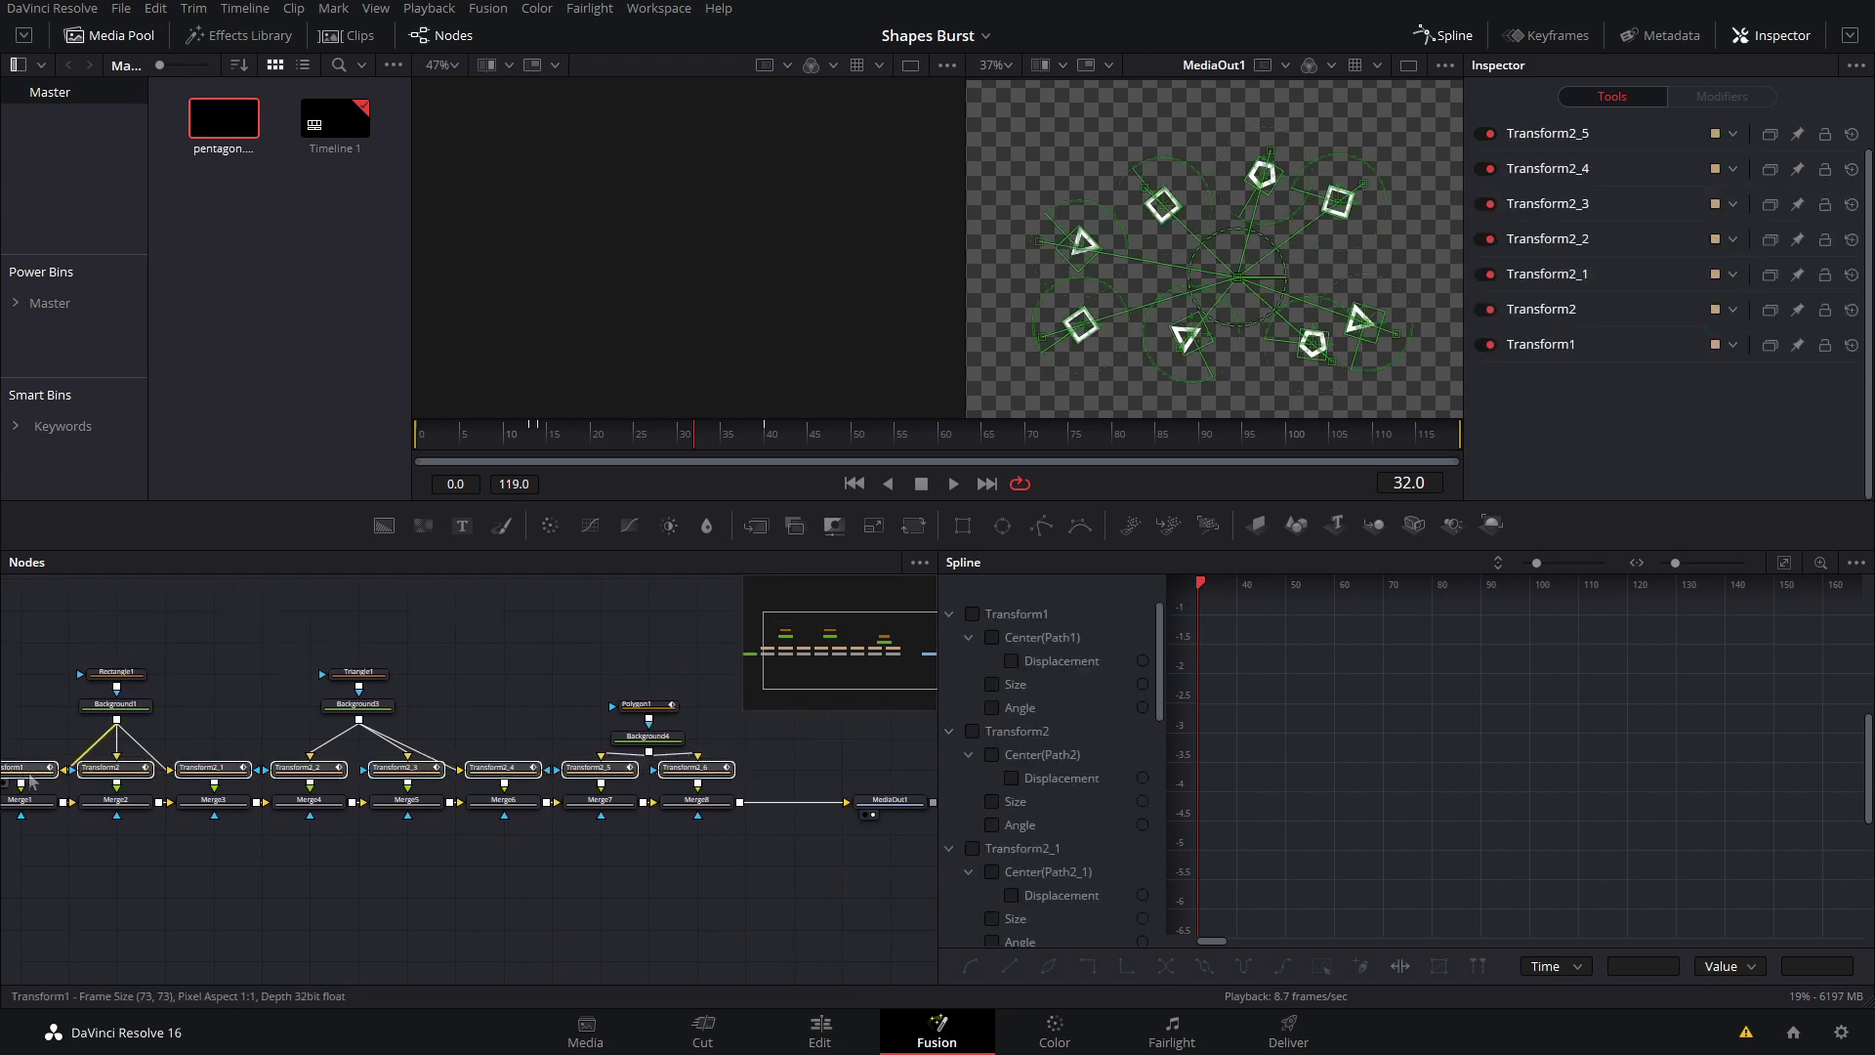
# Show the Displacement, Size and Angle curves of every Transform, from Transform1 to Transform2_6, in the Spline editor
pyautogui.click(1478, 758)
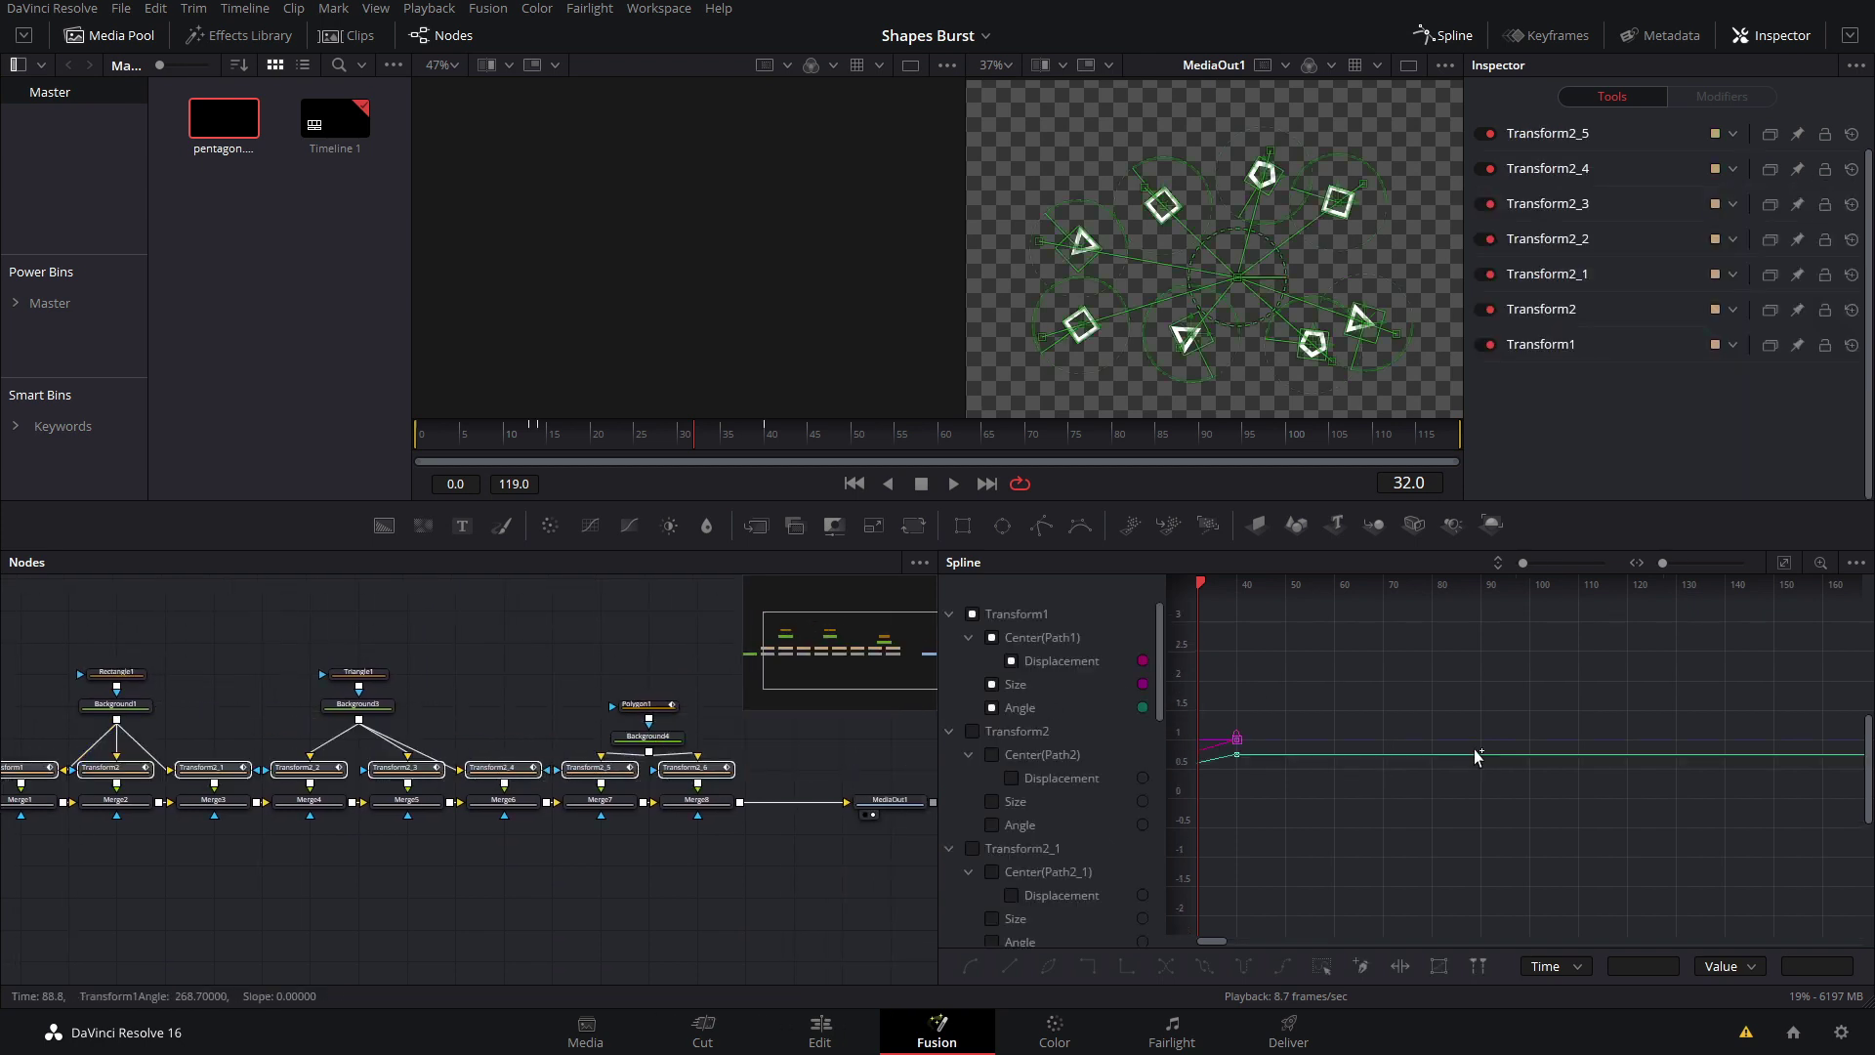
pyautogui.click(973, 733)
pyautogui.click(972, 849)
pyautogui.scroll(-3, 976, 814)
pyautogui.click(972, 755)
pyautogui.click(972, 872)
pyautogui.scroll(-4, 977, 840)
pyautogui.click(971, 709)
pyautogui.click(972, 826)
pyautogui.scroll(-2, 973, 827)
pyautogui.click(972, 827)
pyautogui.moveTo(1421, 814); pyautogui.dragTo(1744, 828)
pyautogui.scroll(3, 1528, 778)
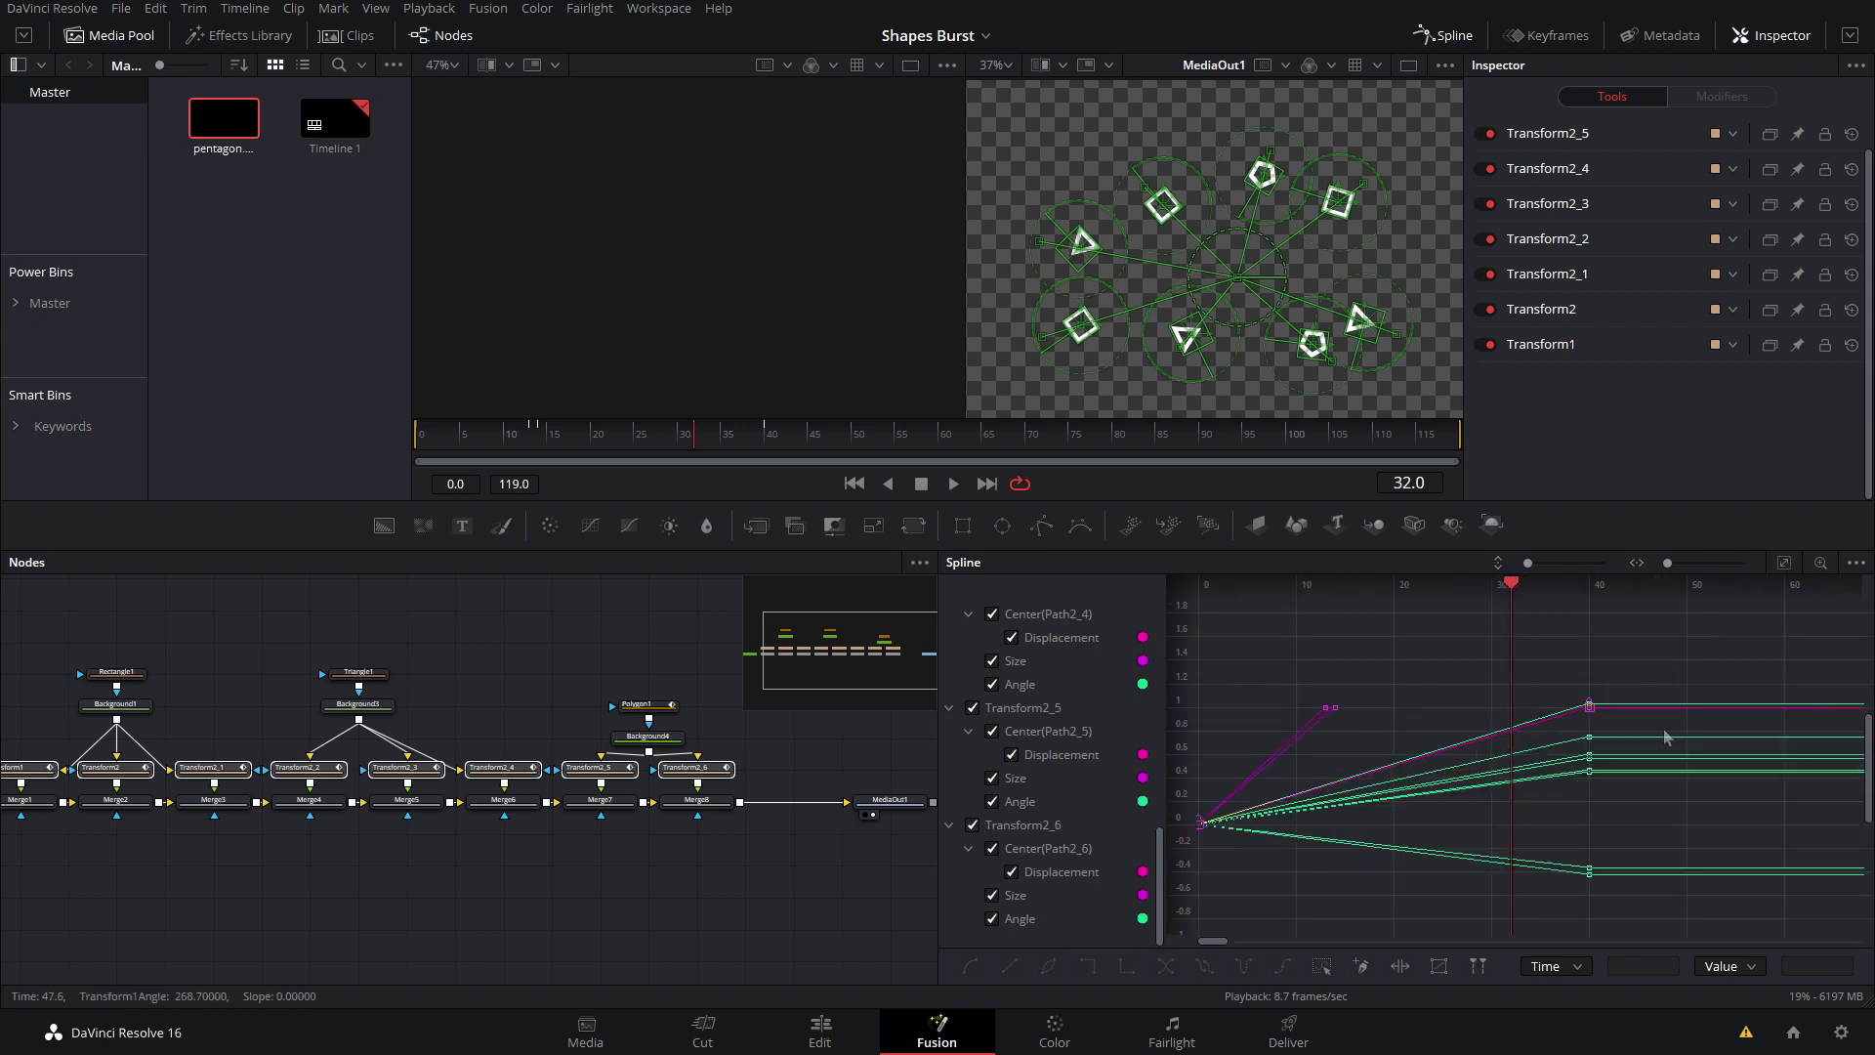
# Smooth the frame 40 keyframes of all Transform curves and increase their Ease In
pyautogui.moveTo(1690, 652); pyautogui.dragTo(1472, 1010)
pyautogui.hotkey('shift', 's')
pyautogui.press('t')
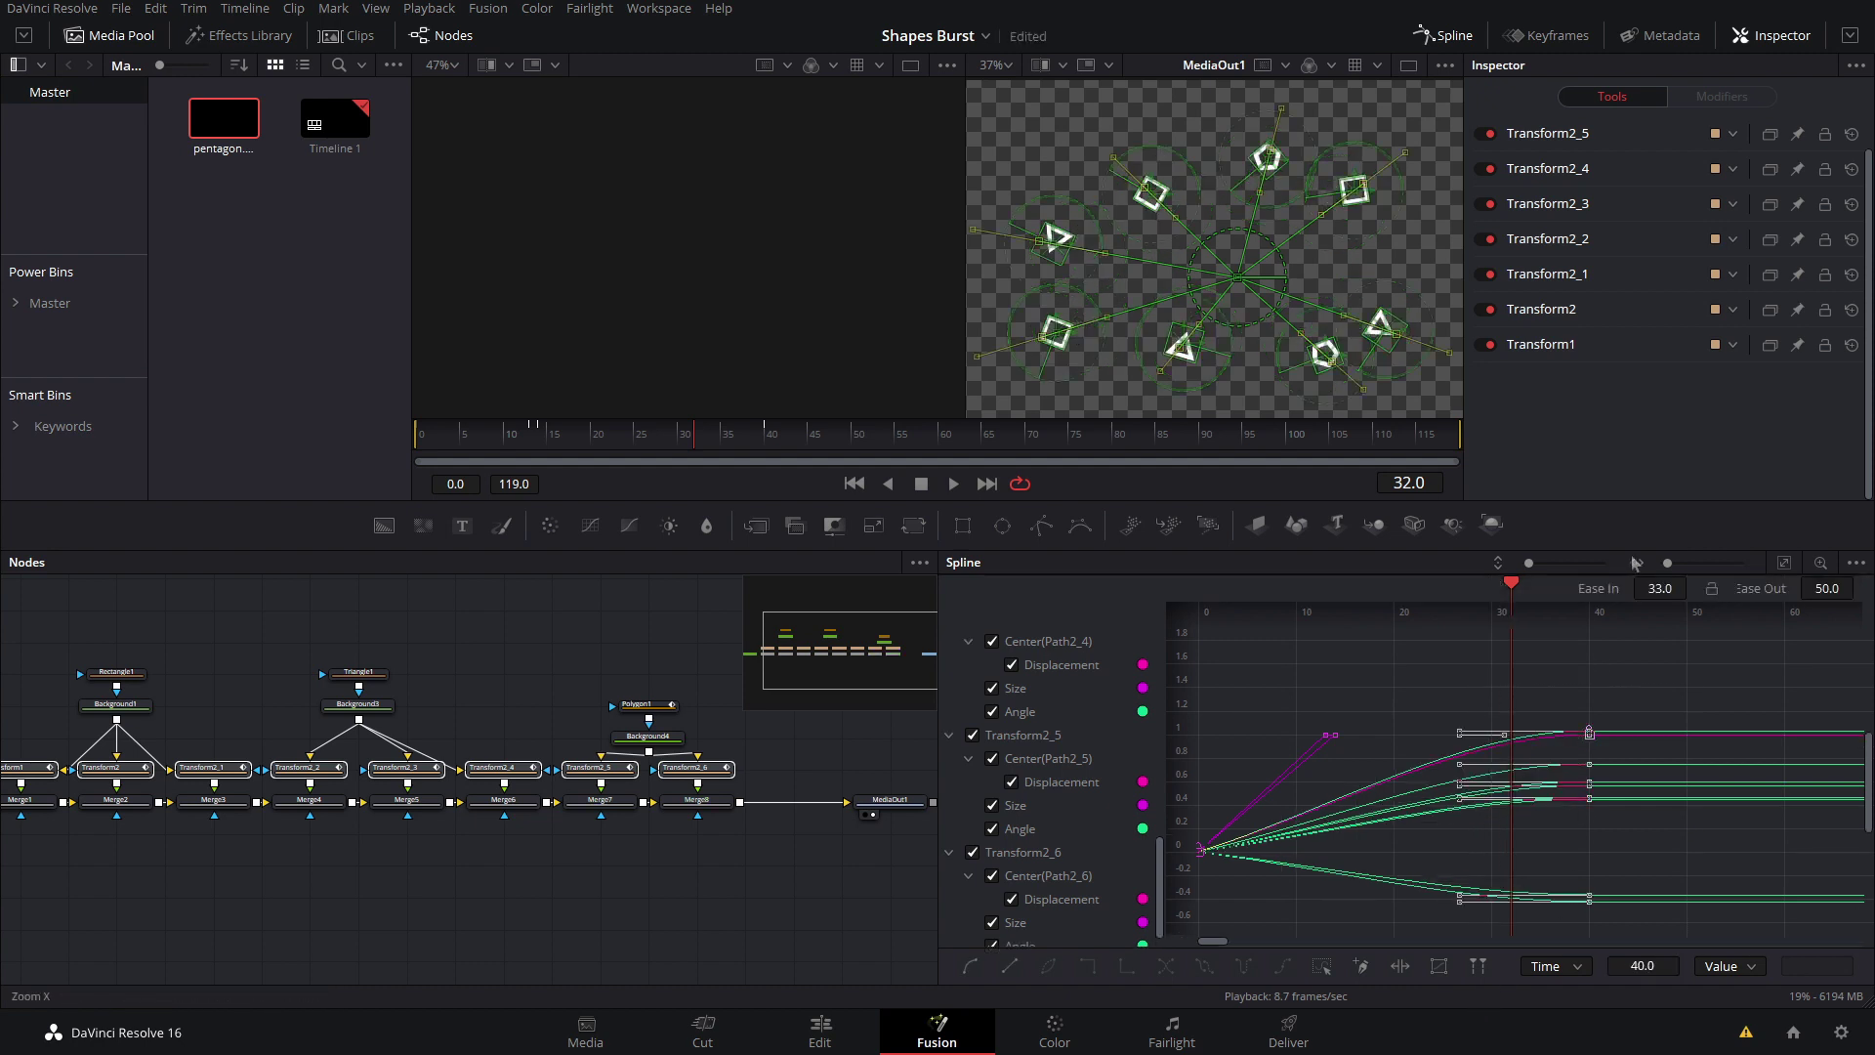
pyautogui.moveTo(1656, 587); pyautogui.dragTo(1711, 587)
# Smooth the Size keyframes around frame 14, set the frame 0 keyframes' Ease Out to 16.2, and save the project
pyautogui.moveTo(1406, 712); pyautogui.dragTo(1525, 742)
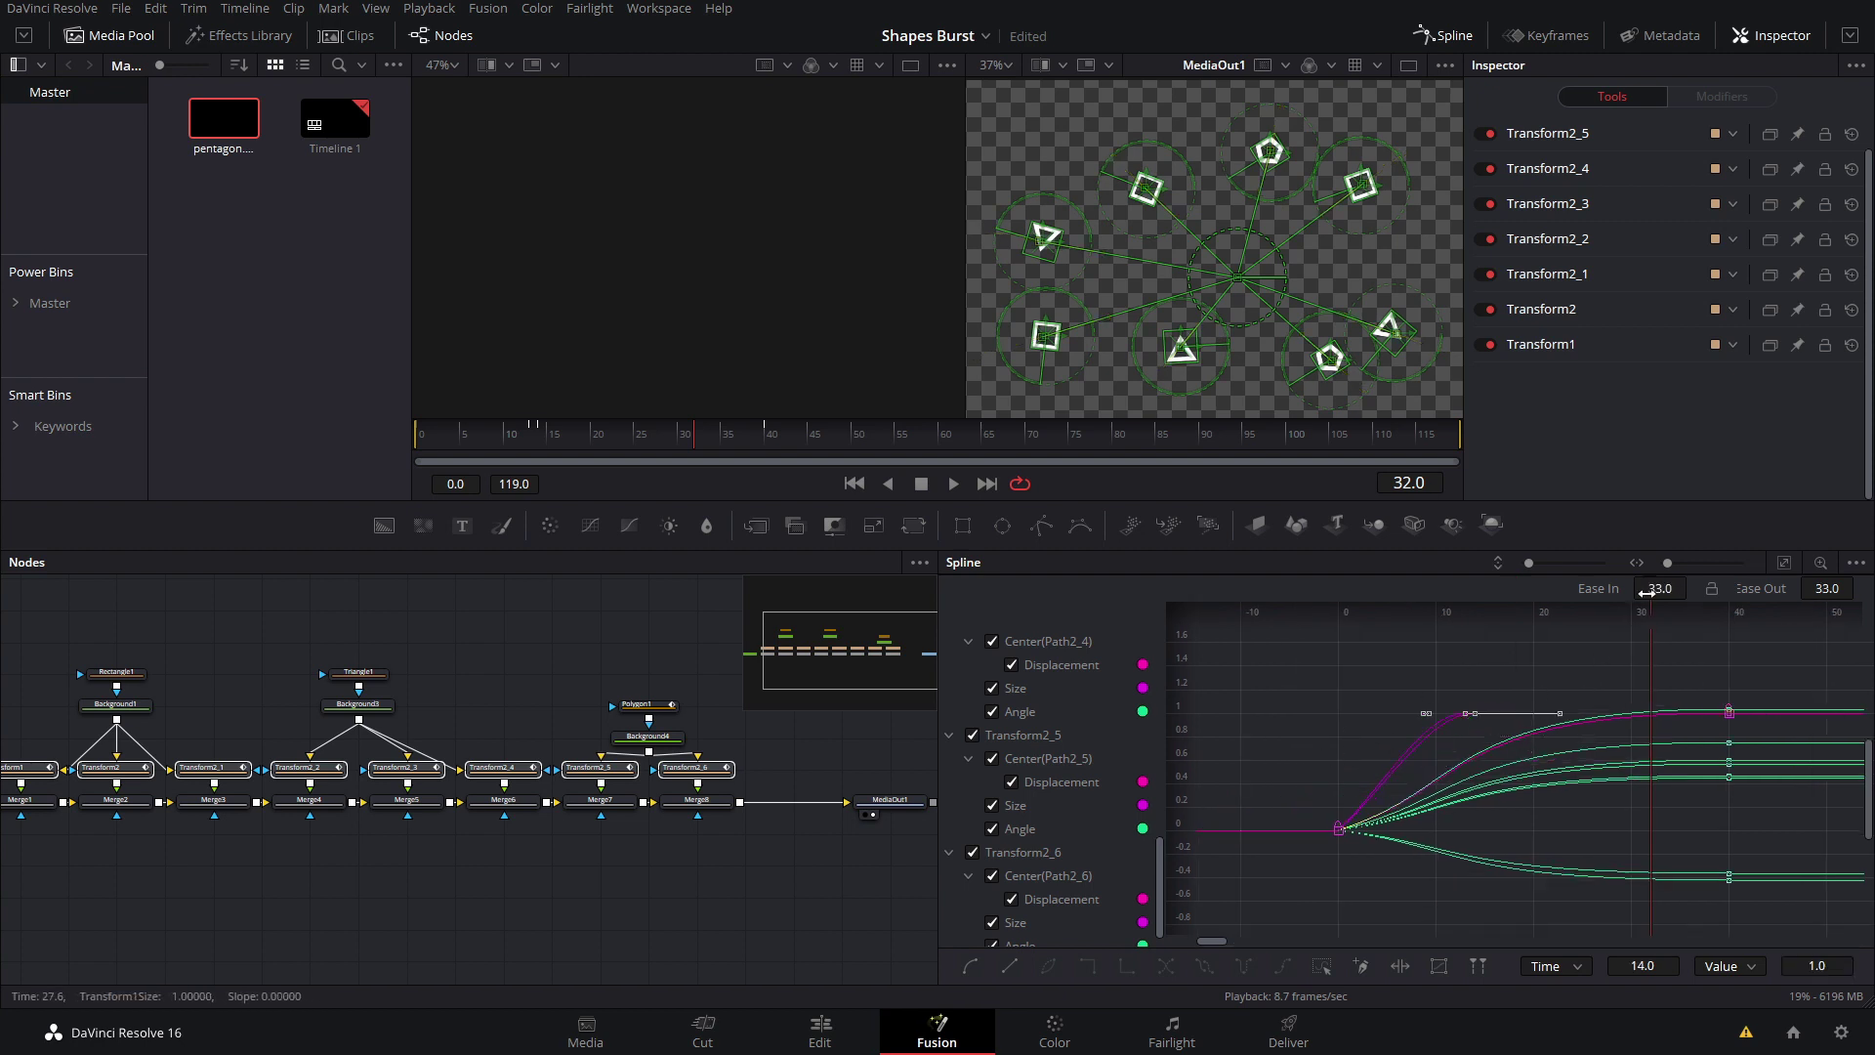
pyautogui.moveTo(1360, 889); pyautogui.dragTo(1361, 889)
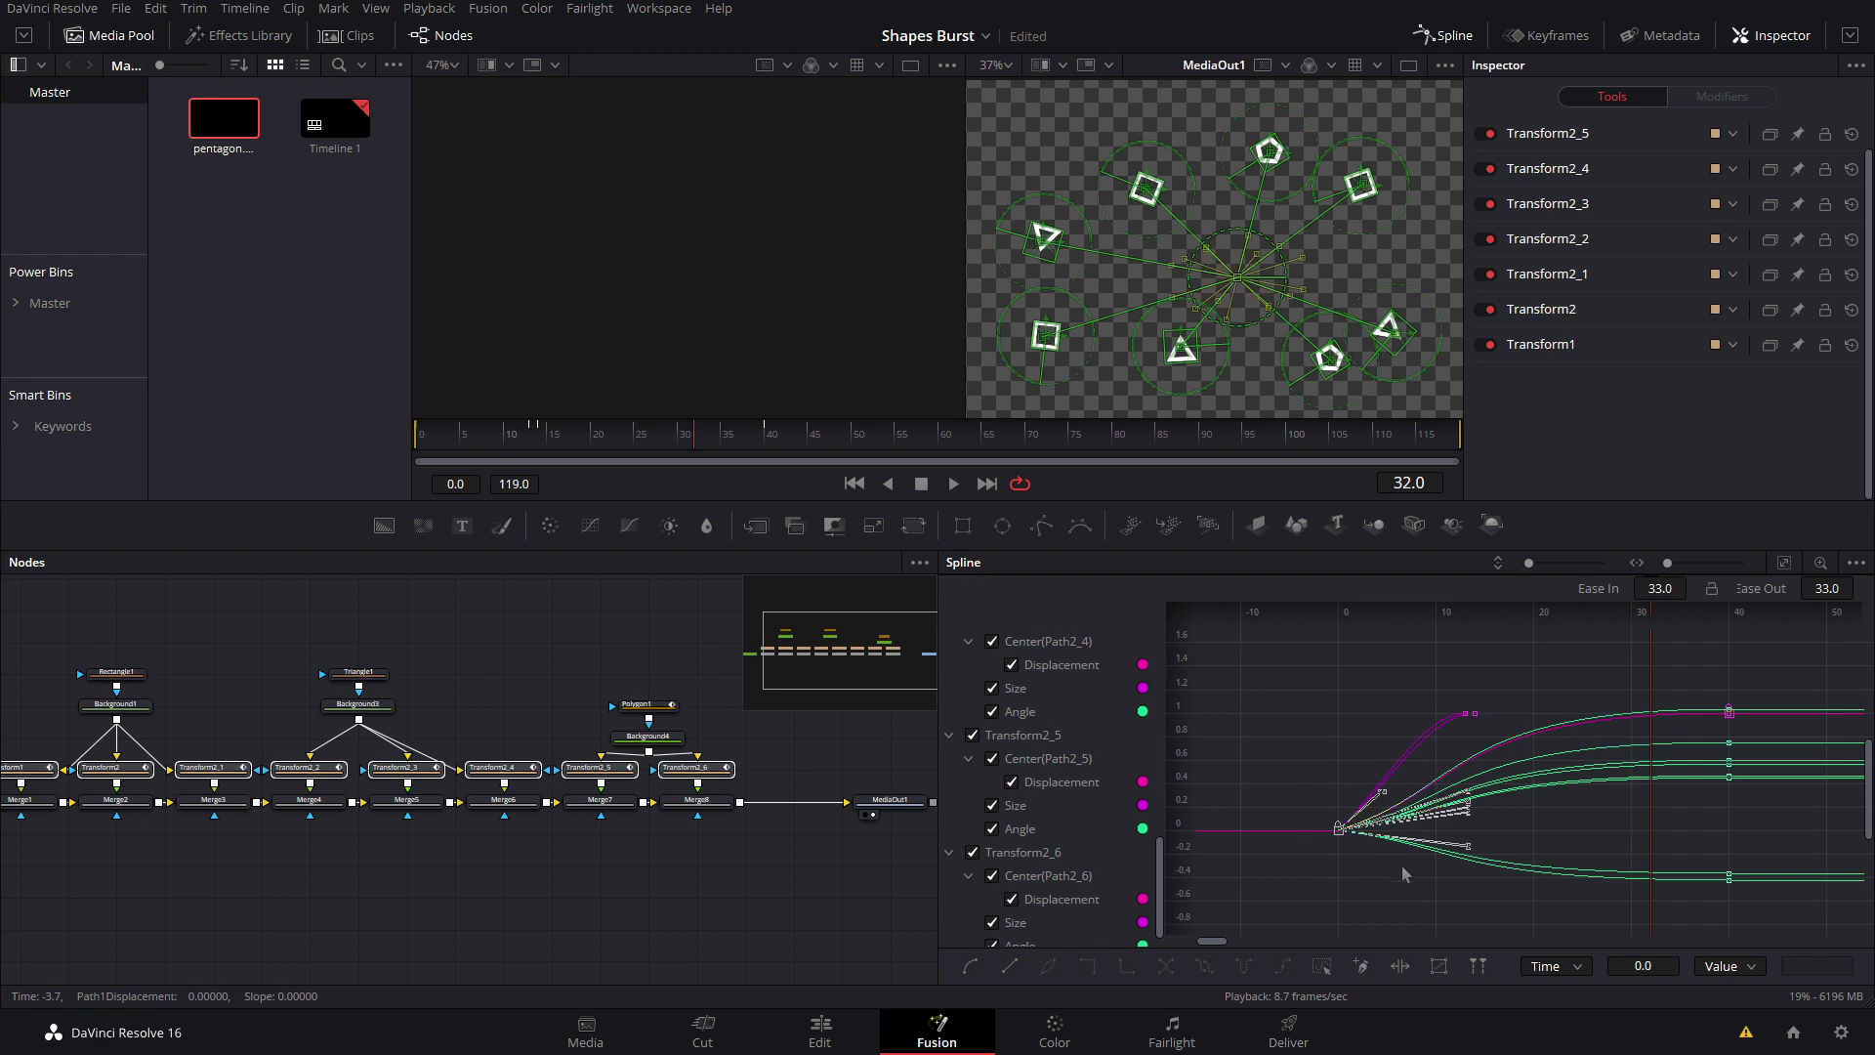
pyautogui.moveTo(1830, 587); pyautogui.dragTo(1802, 587)
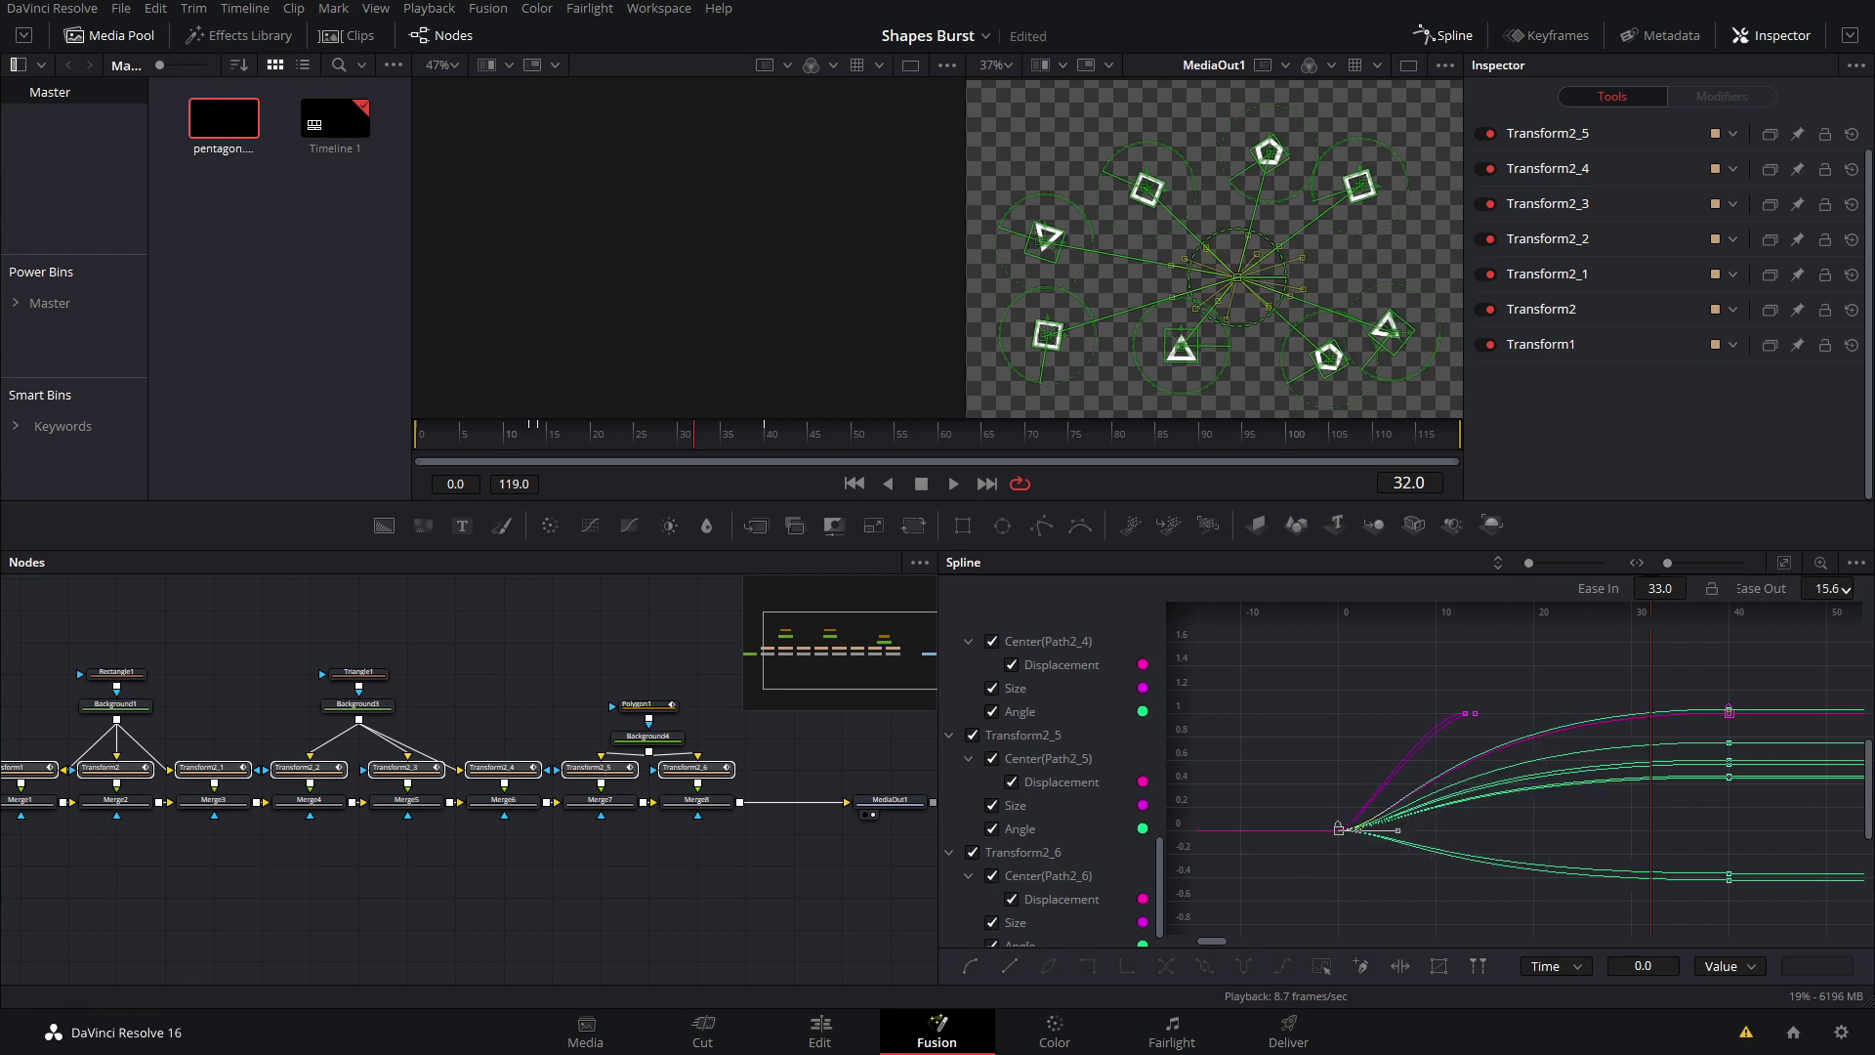
pyautogui.hotkey('ctrl', 's')
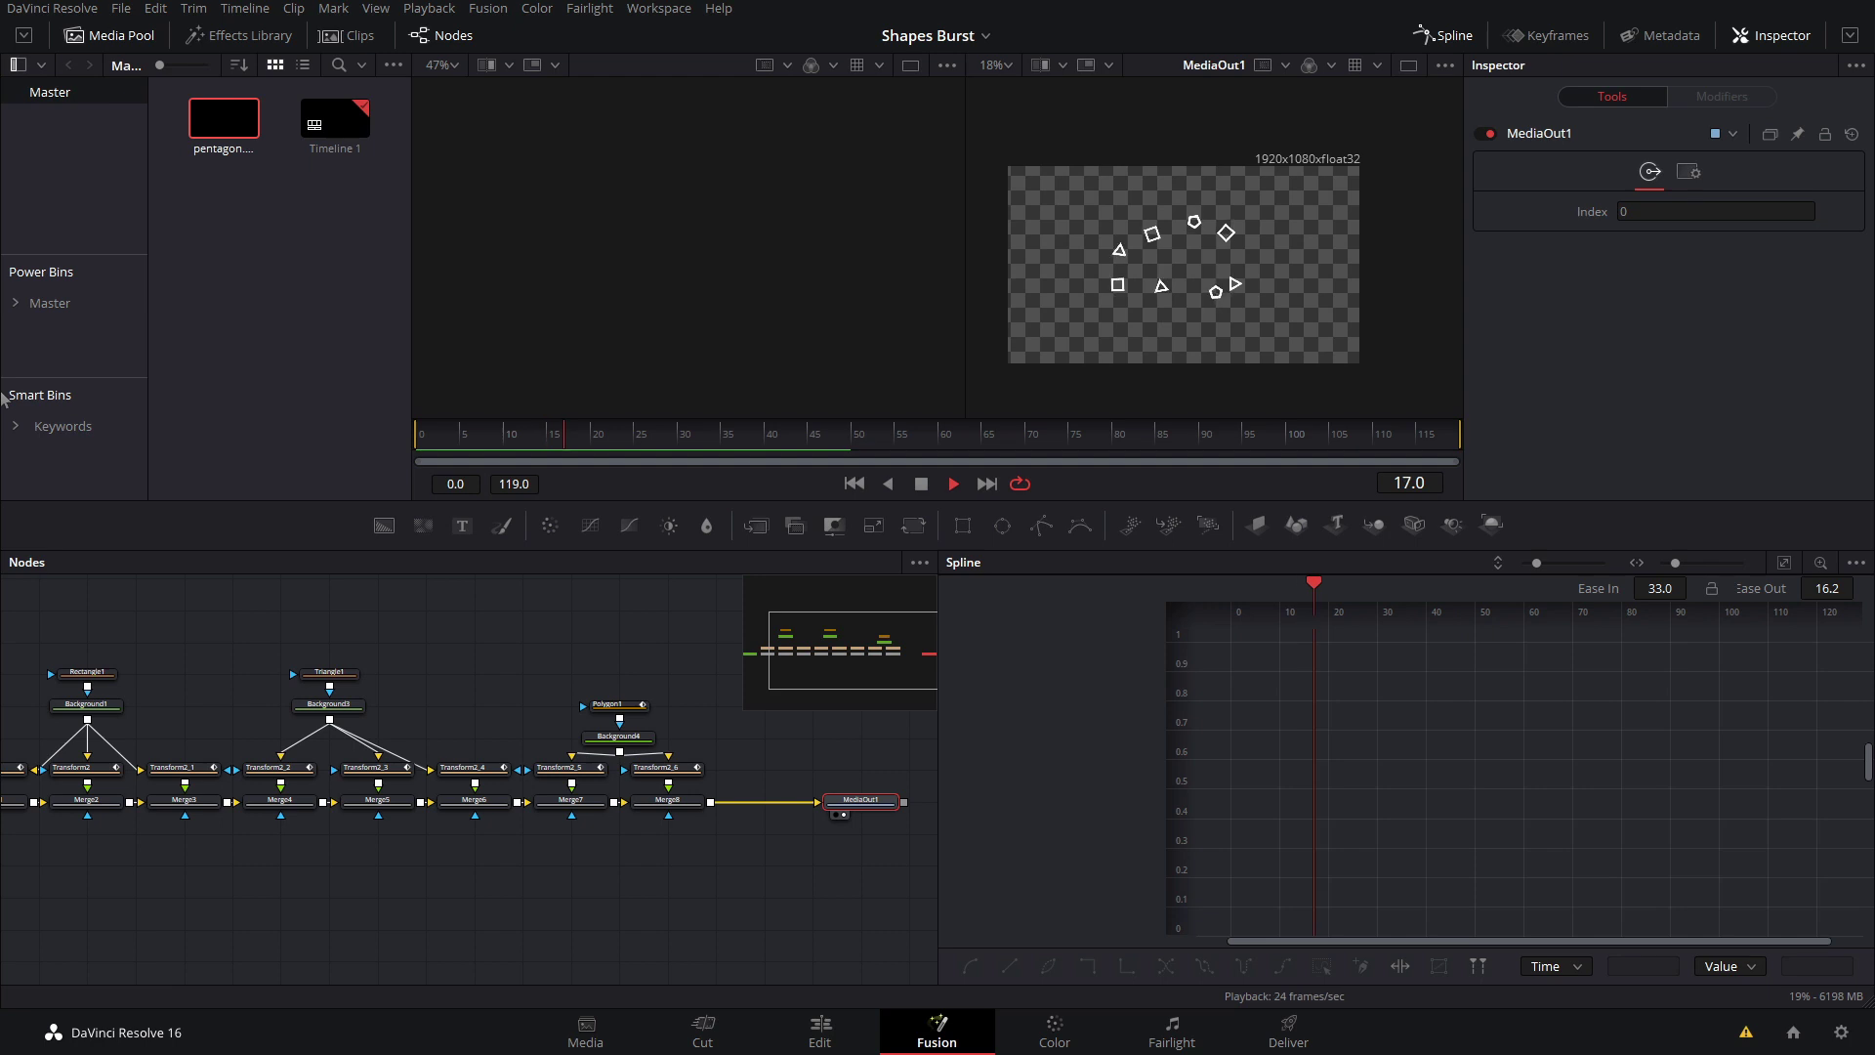
# Play back the eased burst and inspect the shapes up close around frame 27
pyautogui.press('space')
pyautogui.press('space')
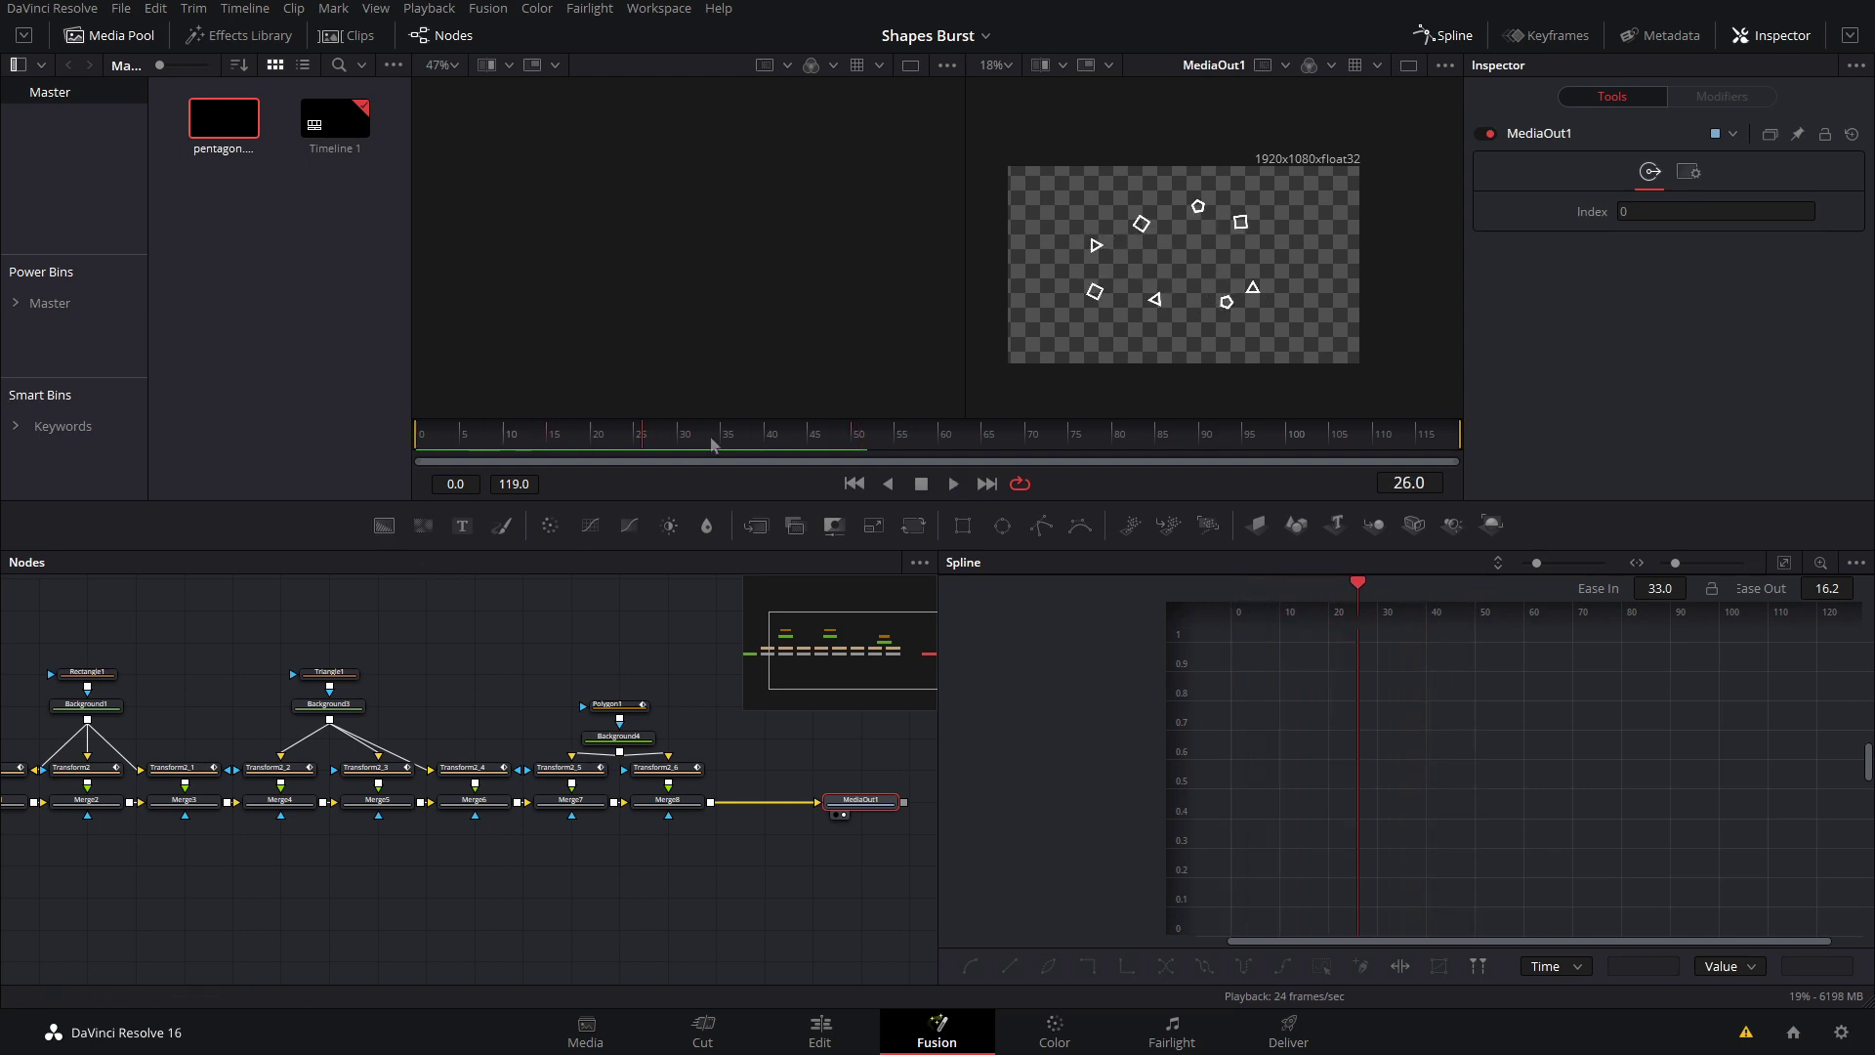
pyautogui.press('space')
pyautogui.scroll(5, 1150, 233)
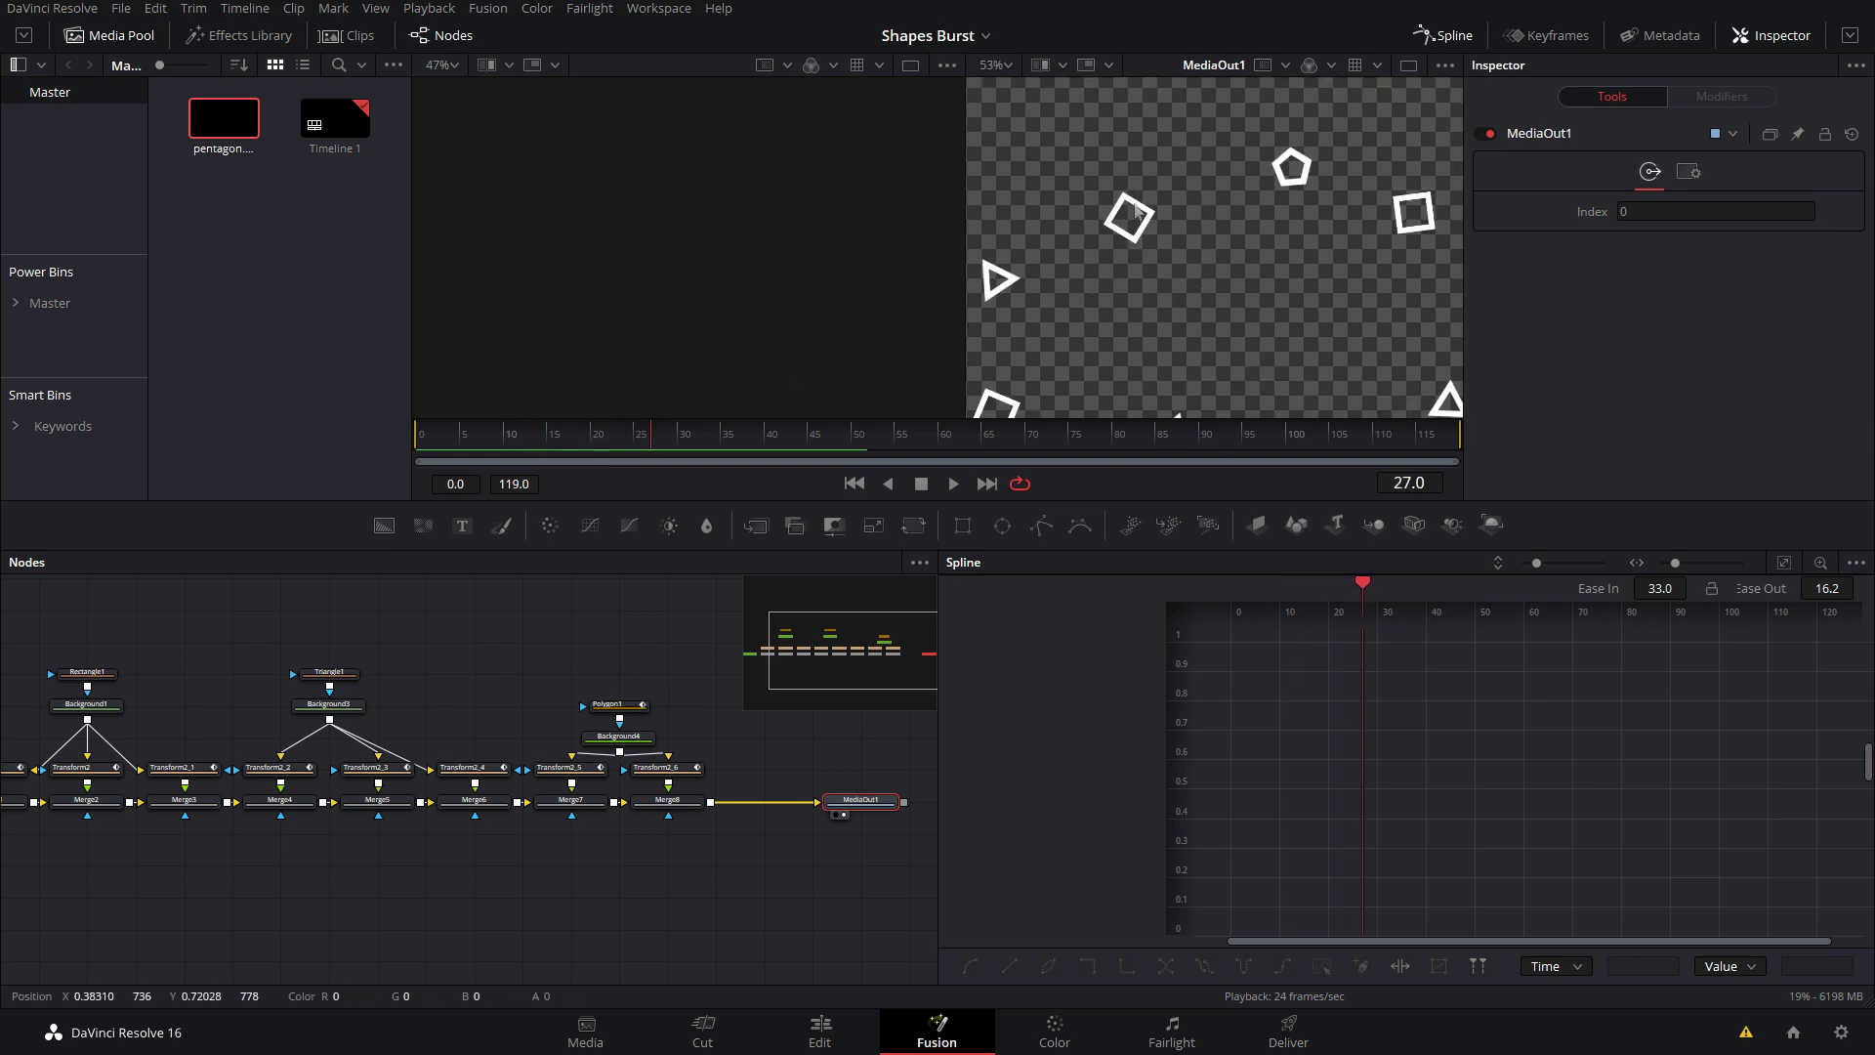
# At frame 28, keyframe the Border Width of Rectangle1, Triangle1 and Polygon1
pyautogui.moveTo(699, 448); pyautogui.dragTo(726, 448)
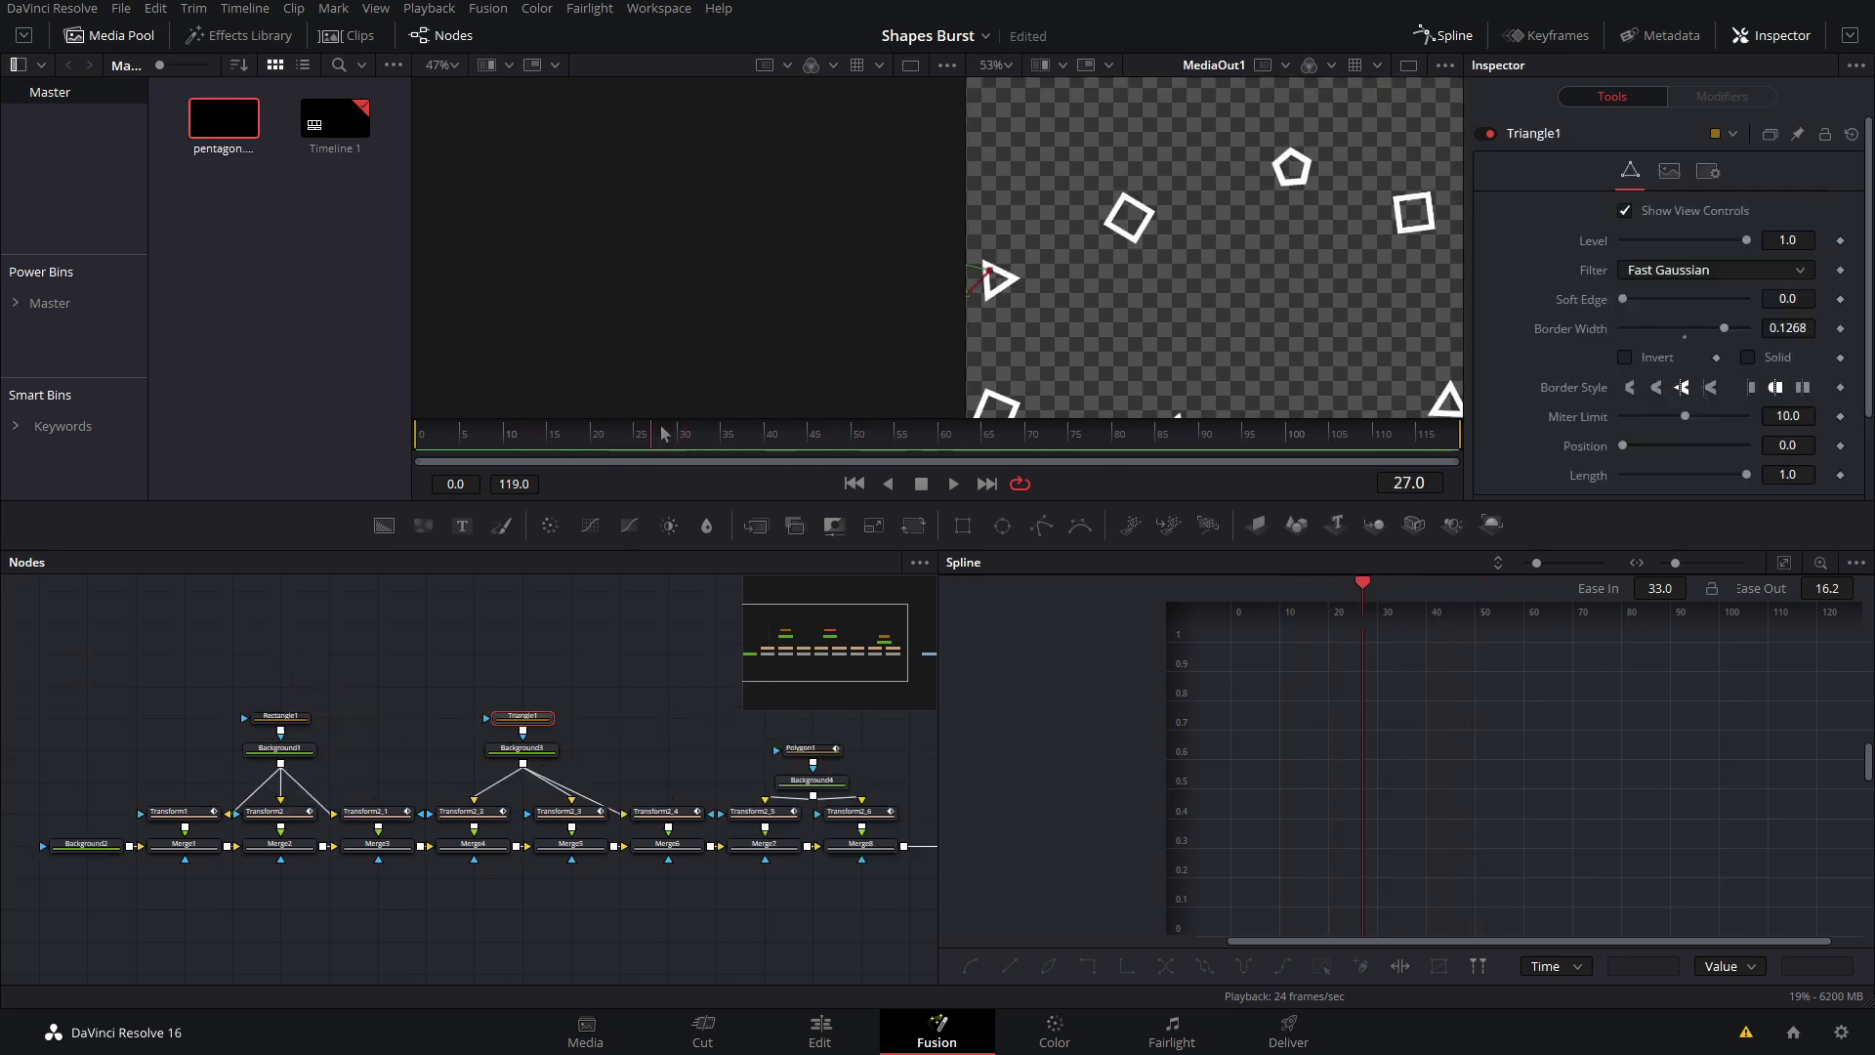
pyautogui.moveTo(662, 427)
pyautogui.mouseDown()
pyautogui.moveTo(682, 434)
pyautogui.moveTo(622, 450)
pyautogui.moveTo(663, 451)
pyautogui.mouseUp()
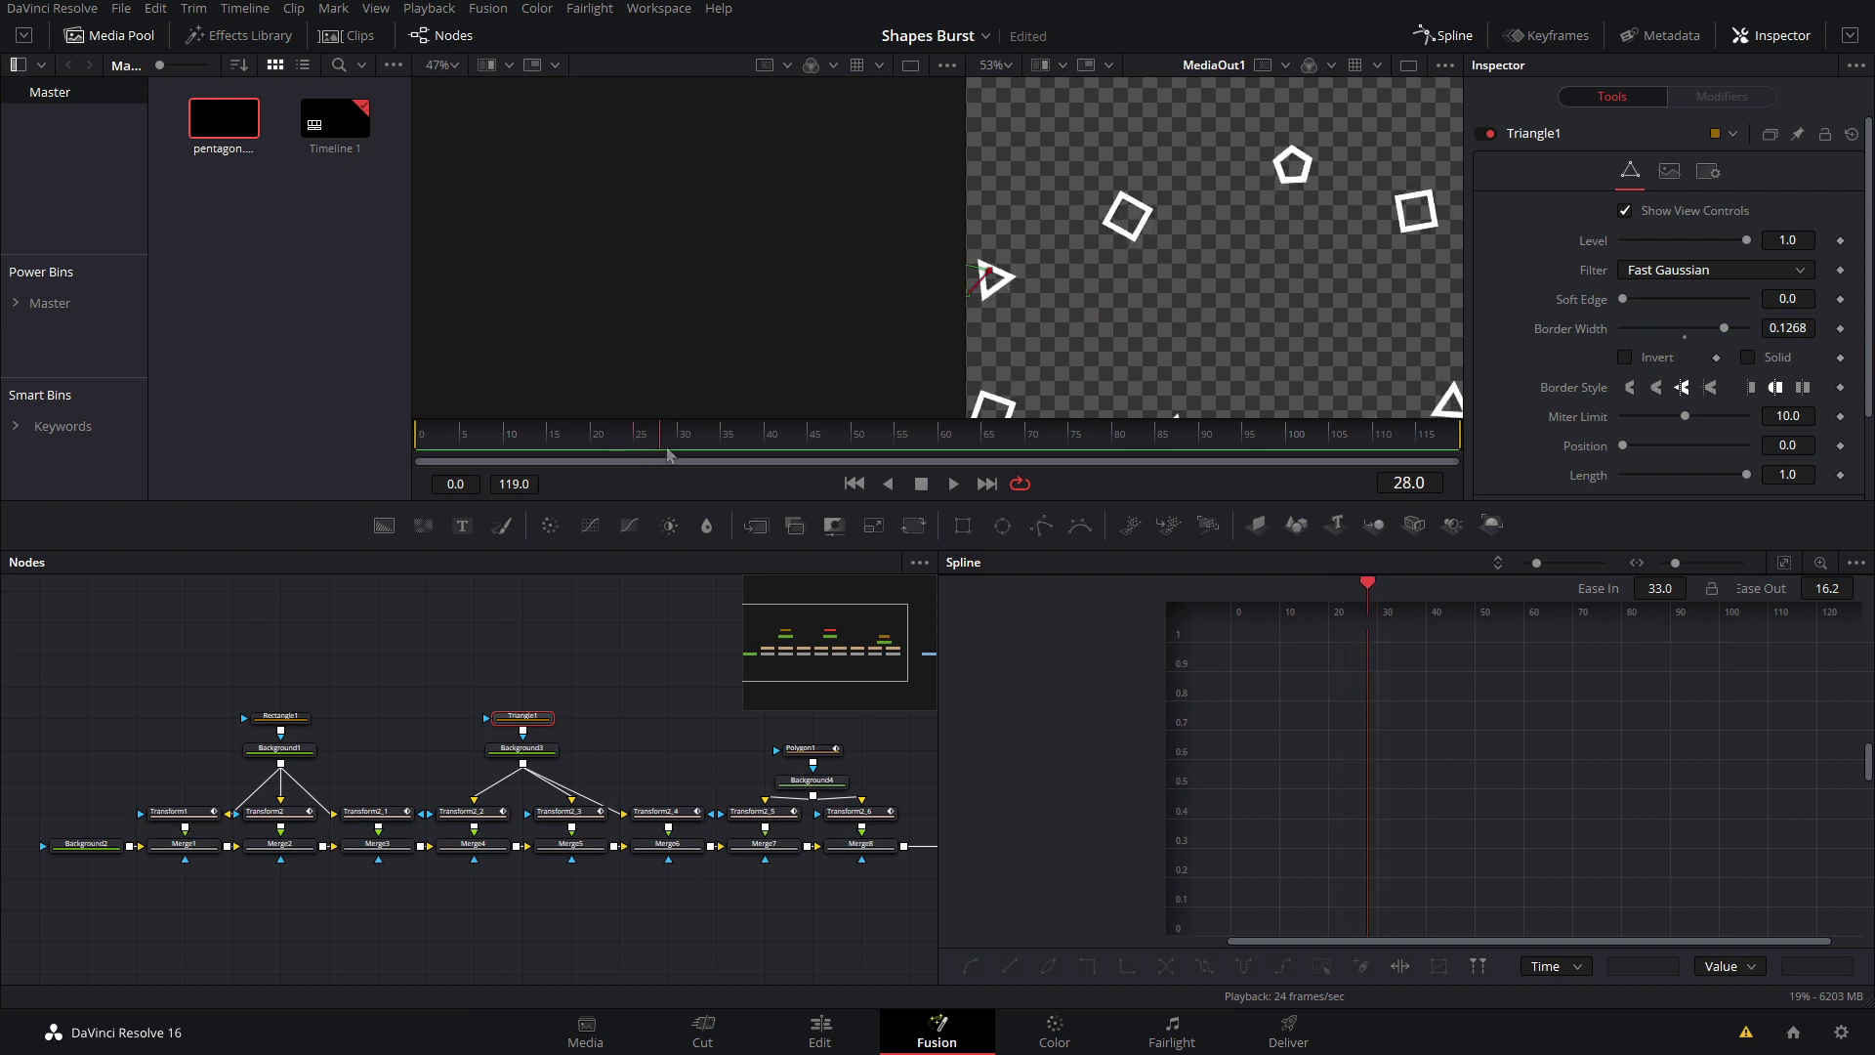
pyautogui.click(280, 717)
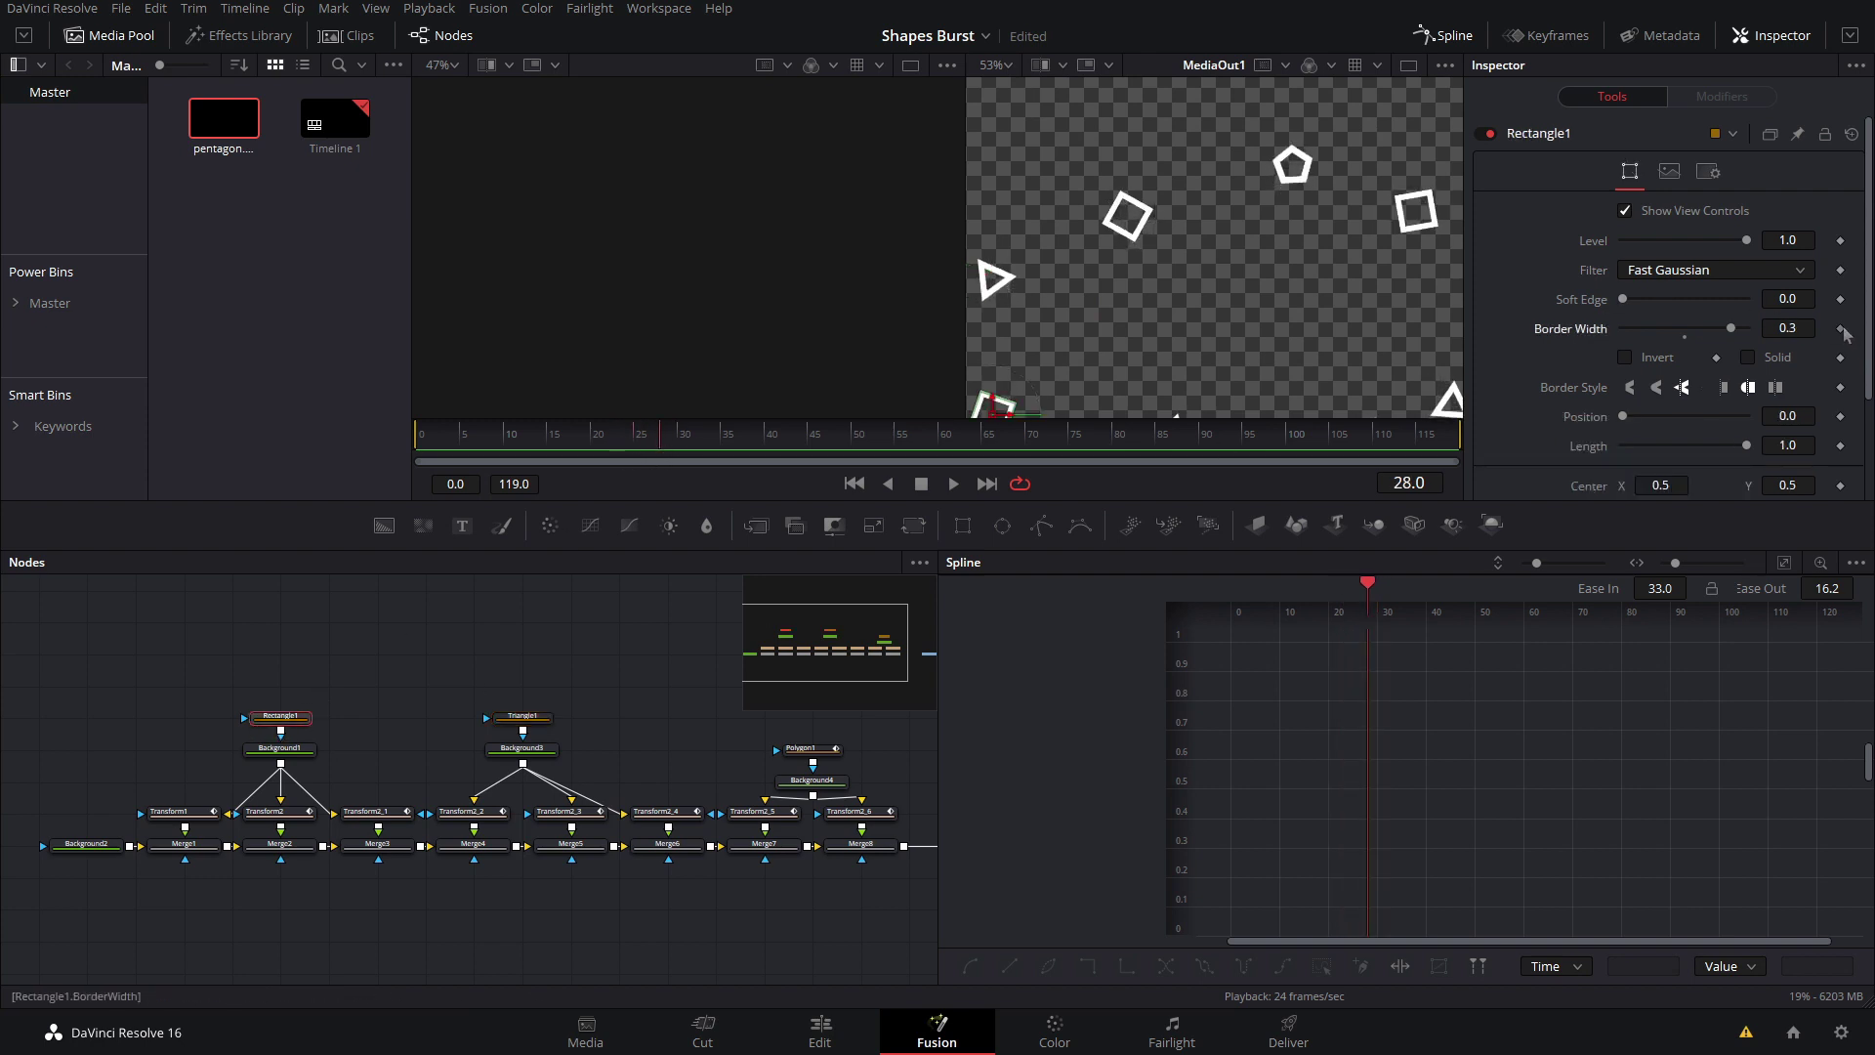
pyautogui.click(536, 718)
pyautogui.click(1841, 328)
pyautogui.click(815, 748)
pyautogui.click(1841, 330)
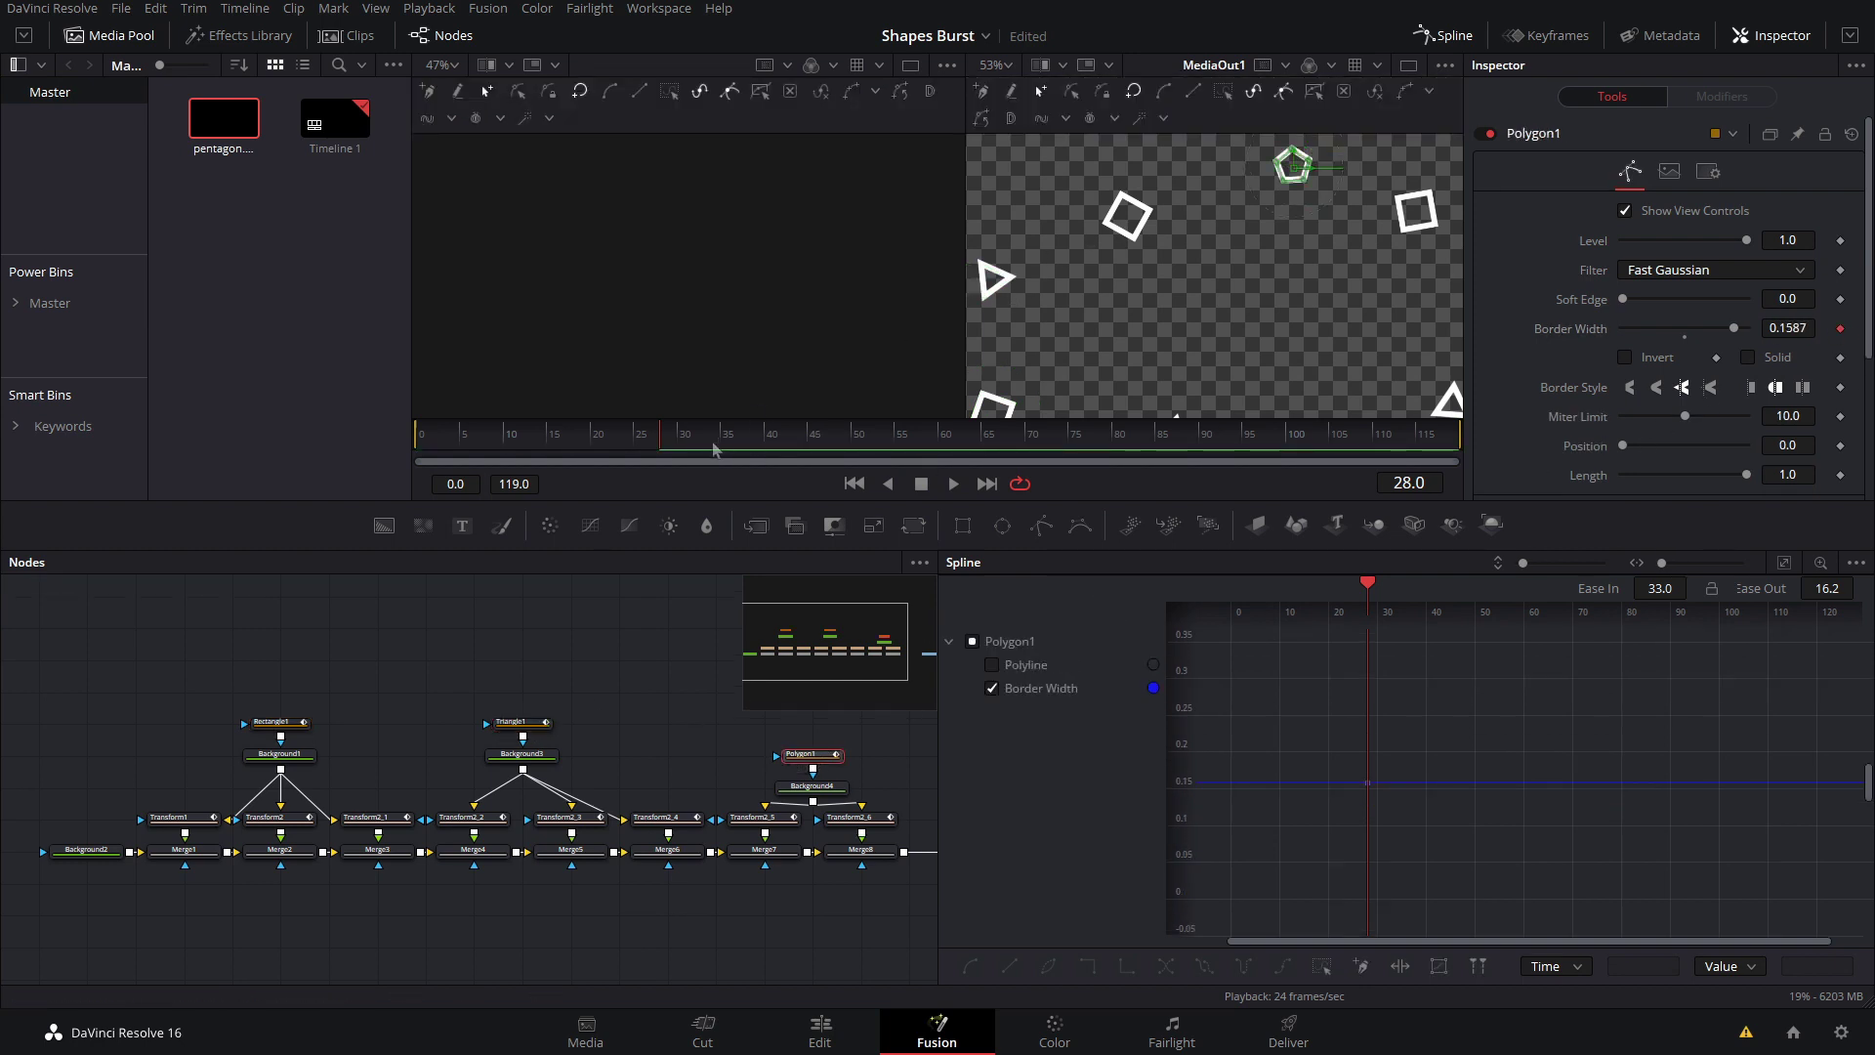
# At frame 40, set the Border Width of Polygon1, Triangle1 and Rectangle1 to 0
pyautogui.click(765, 440)
pyautogui.click(1685, 332)
# Smooth the Border Width keyframes of all three shape masks with Ease In 41.8 and Ease Out 43.3
pyautogui.moveTo(235, 662); pyautogui.dragTo(838, 730)
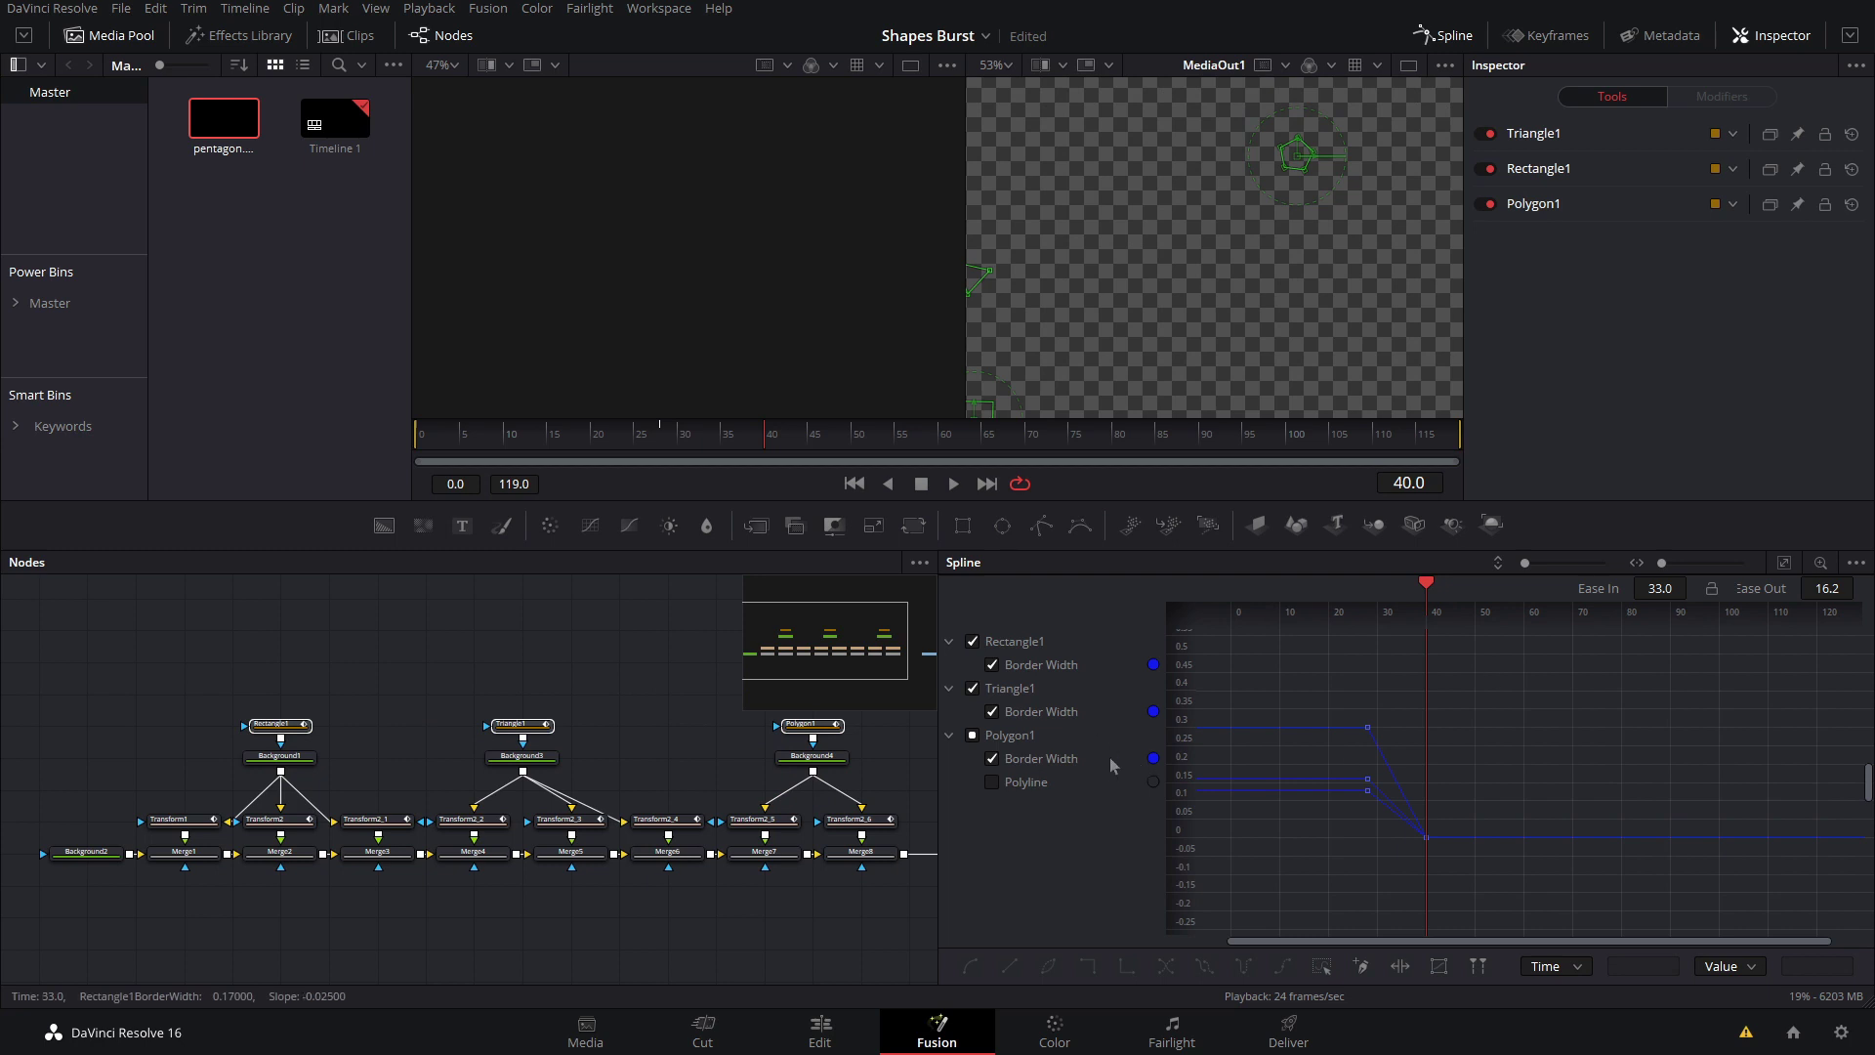
pyautogui.moveTo(1477, 747); pyautogui.dragTo(1316, 908)
pyautogui.click(1659, 588)
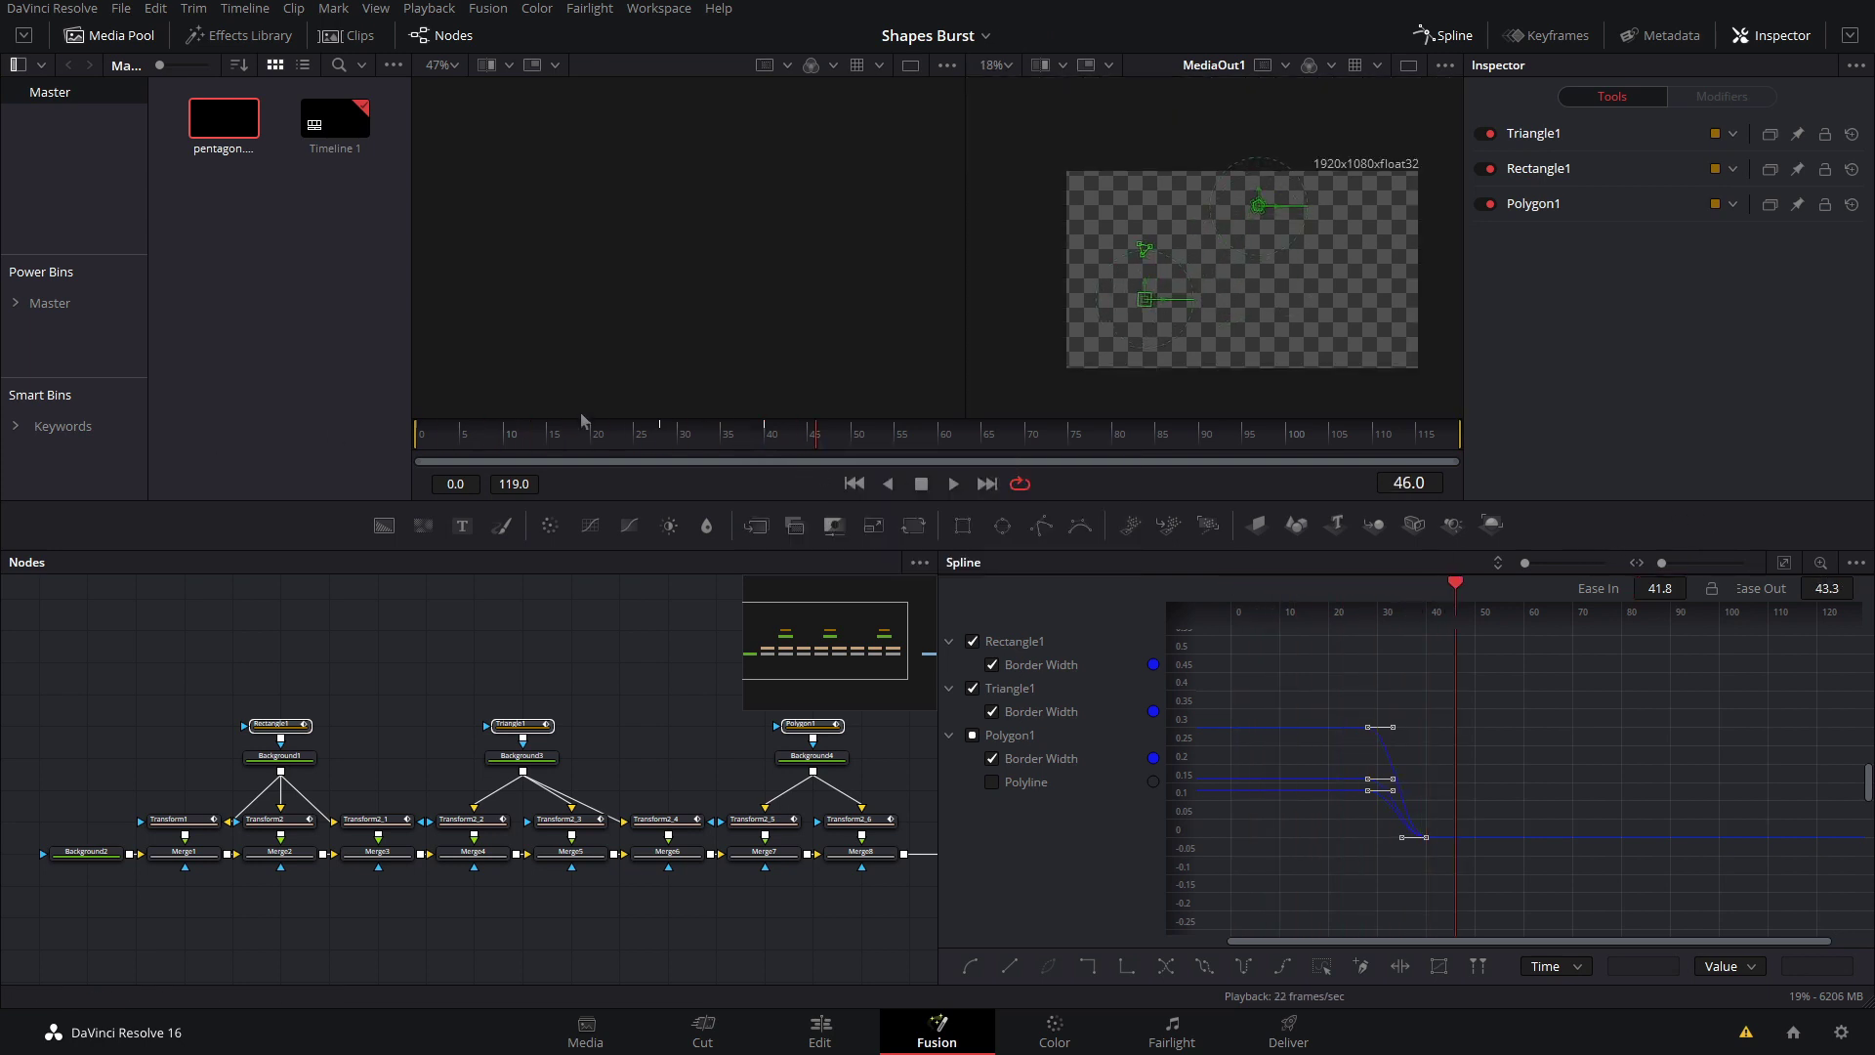
# Replace the Spline editor with the Keyframes editor, expand the three shape masks and select their Border Width keyframes at frame 28
pyautogui.moveTo(667, 446); pyautogui.dragTo(725, 474)
pyautogui.click(1444, 35)
pyautogui.click(1551, 35)
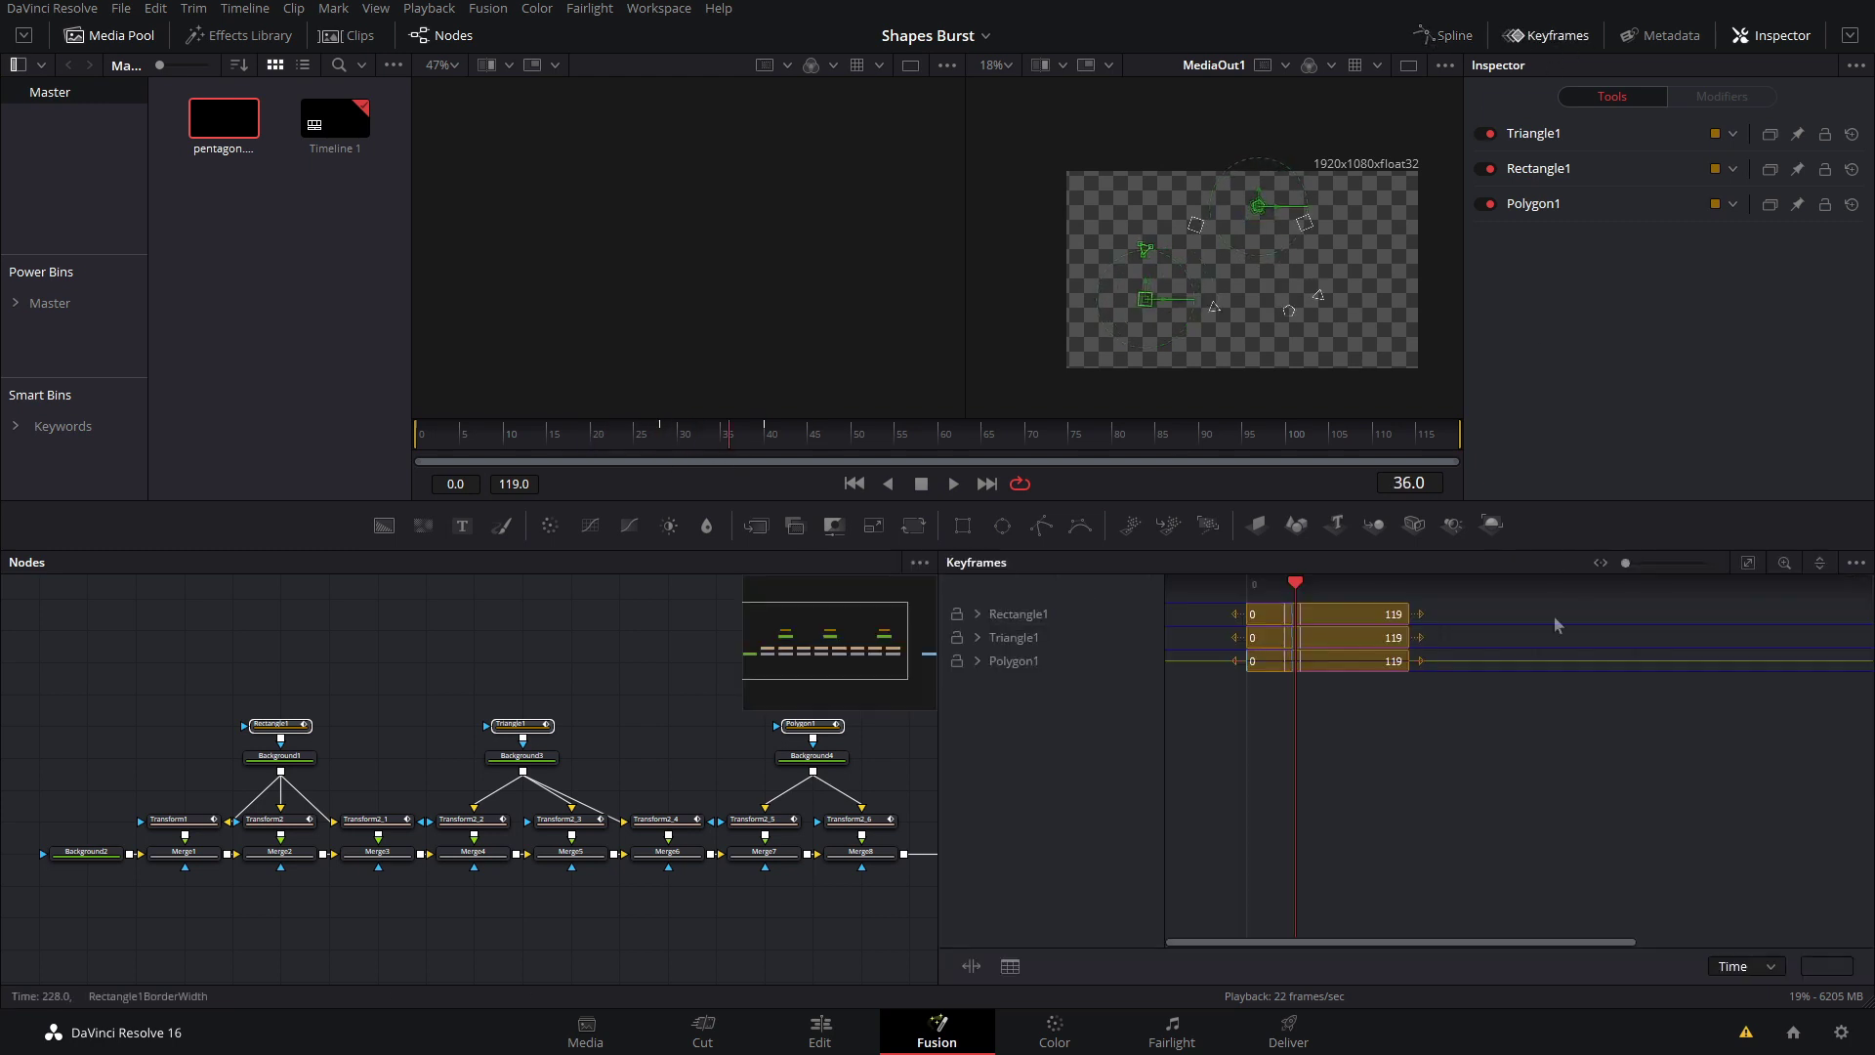
pyautogui.click(978, 615)
pyautogui.click(978, 661)
pyautogui.click(978, 708)
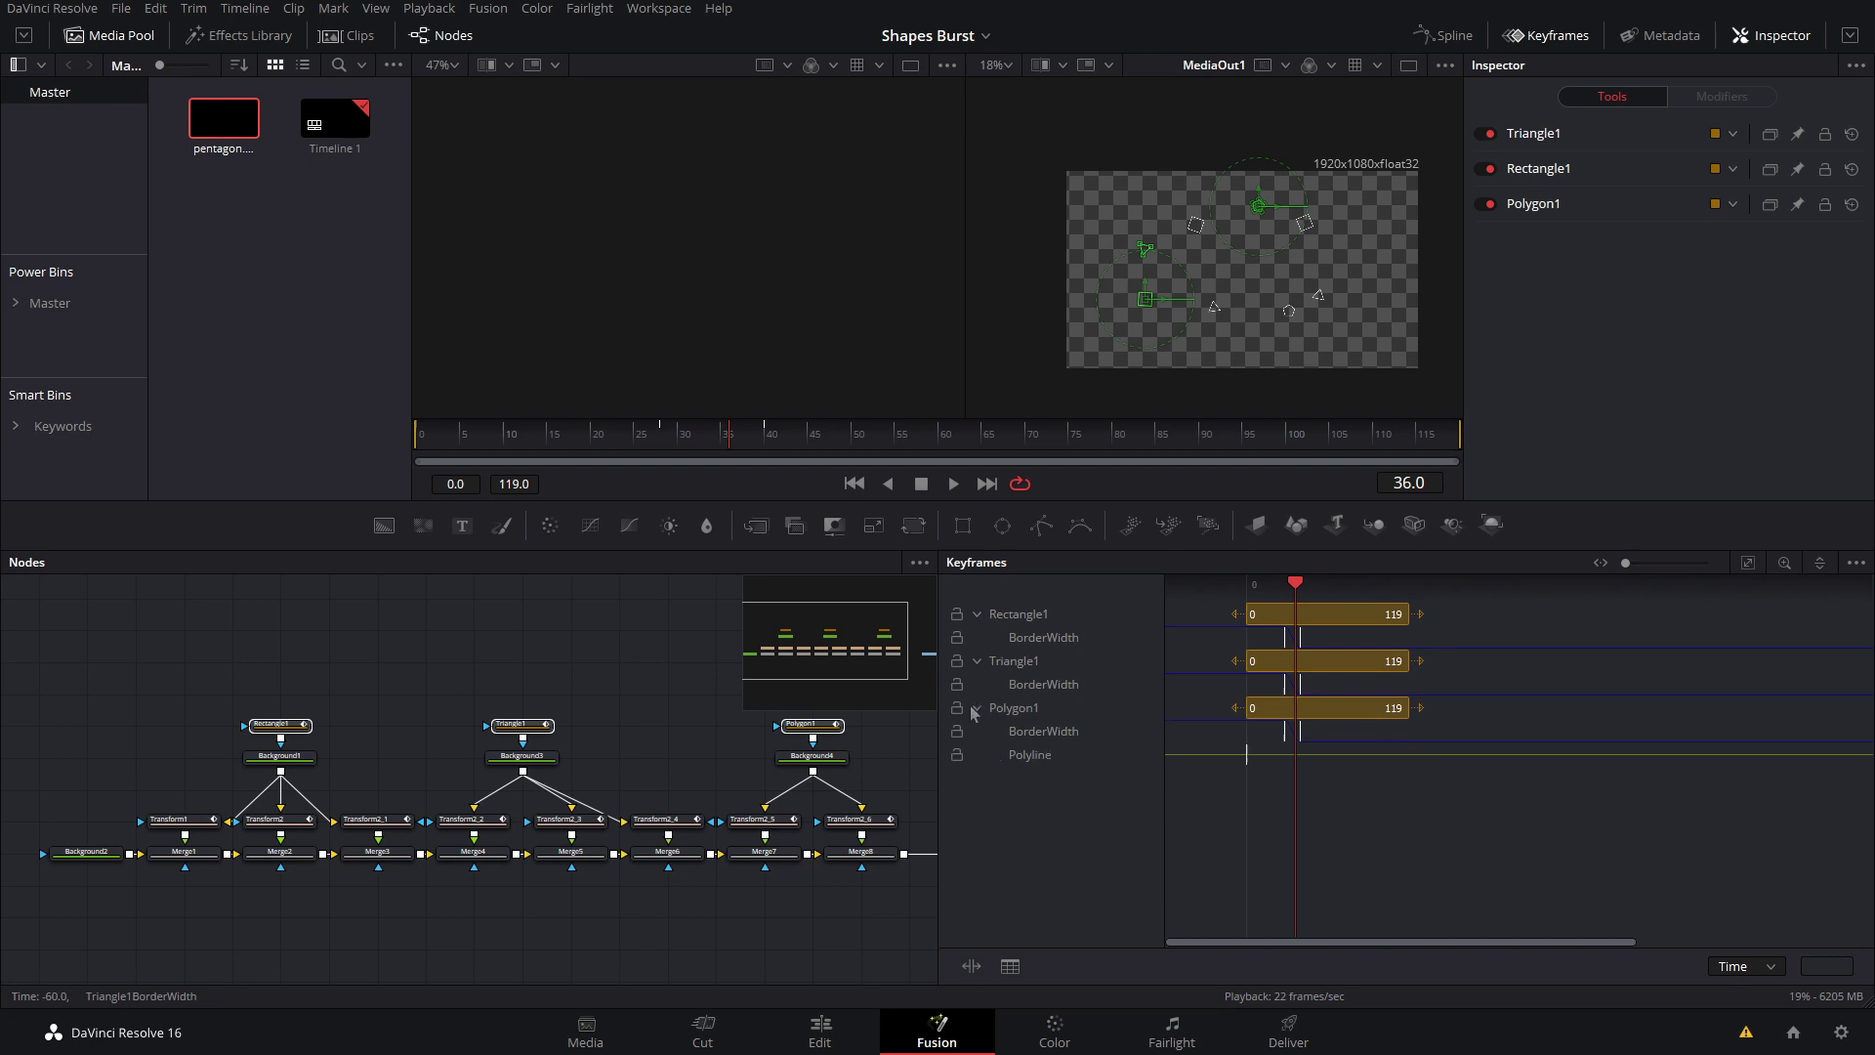
pyautogui.moveTo(1295, 728); pyautogui.dragTo(1279, 643)
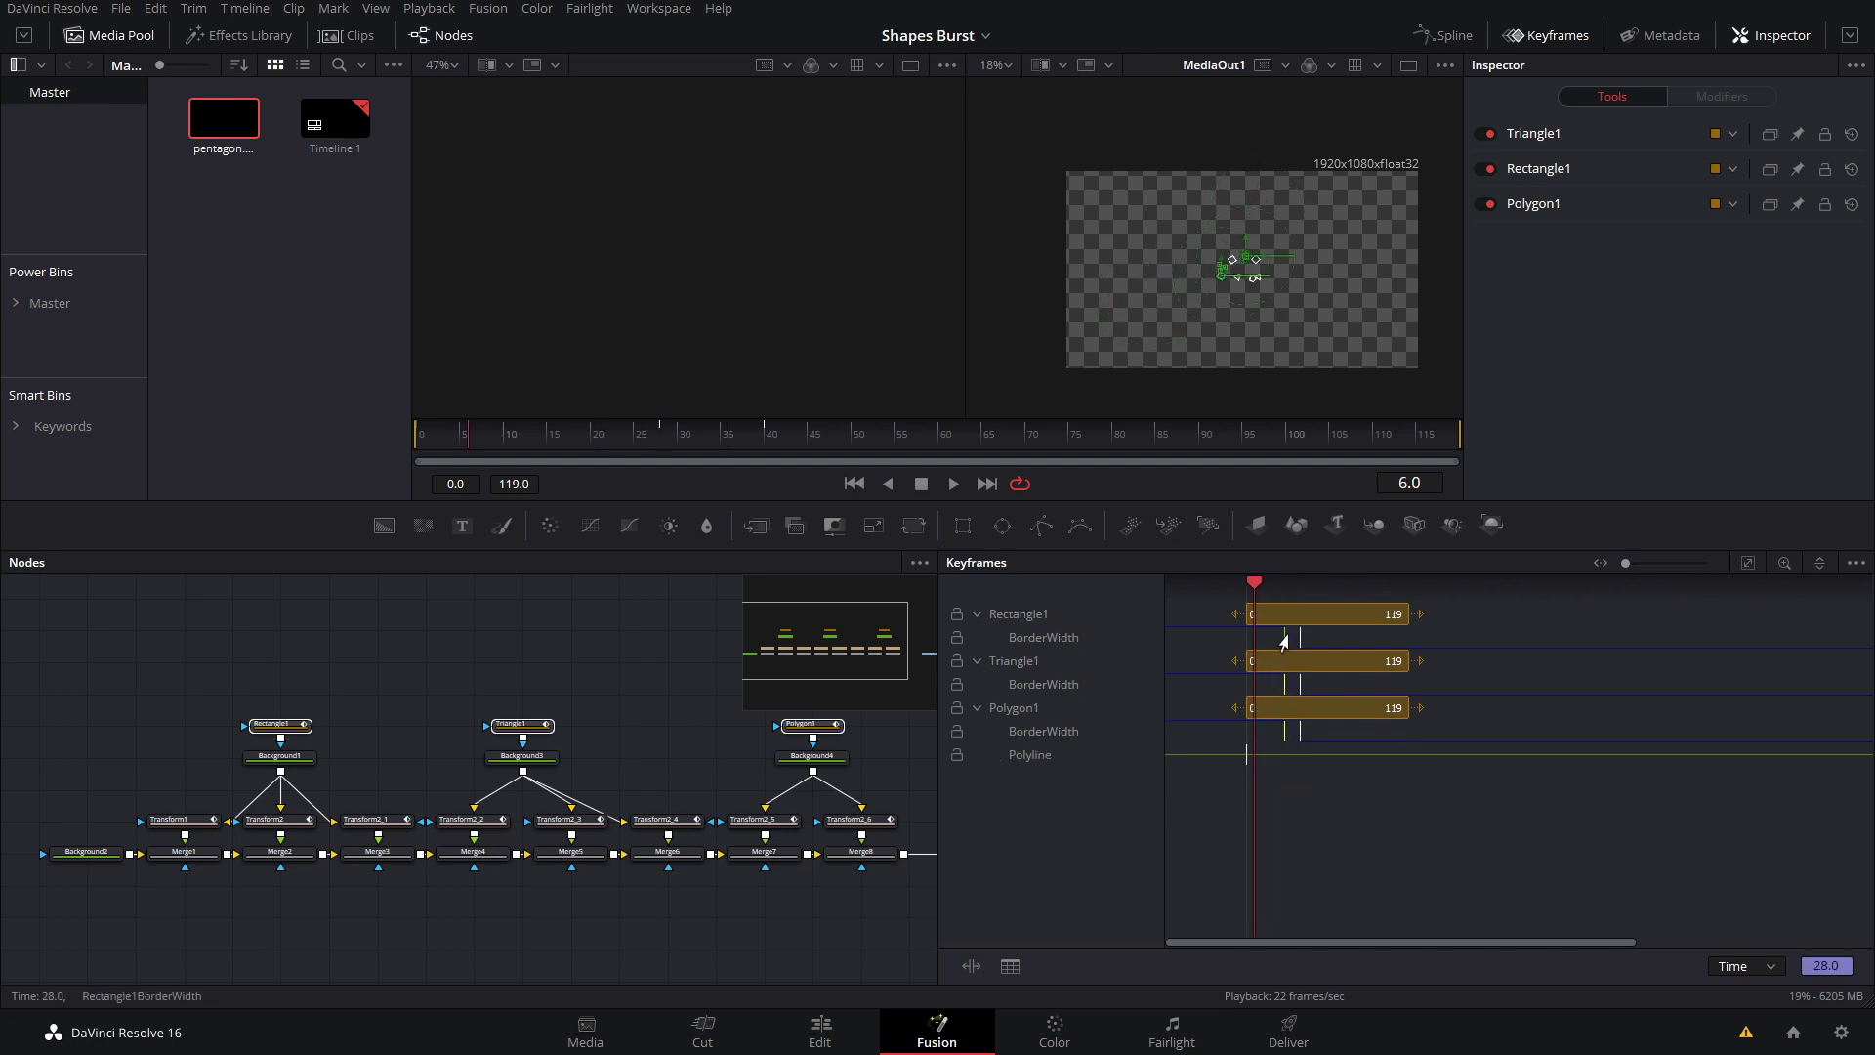
# Play the finished burst from the start to review the shapes flying out and their outlines thinning away
pyautogui.press('space')
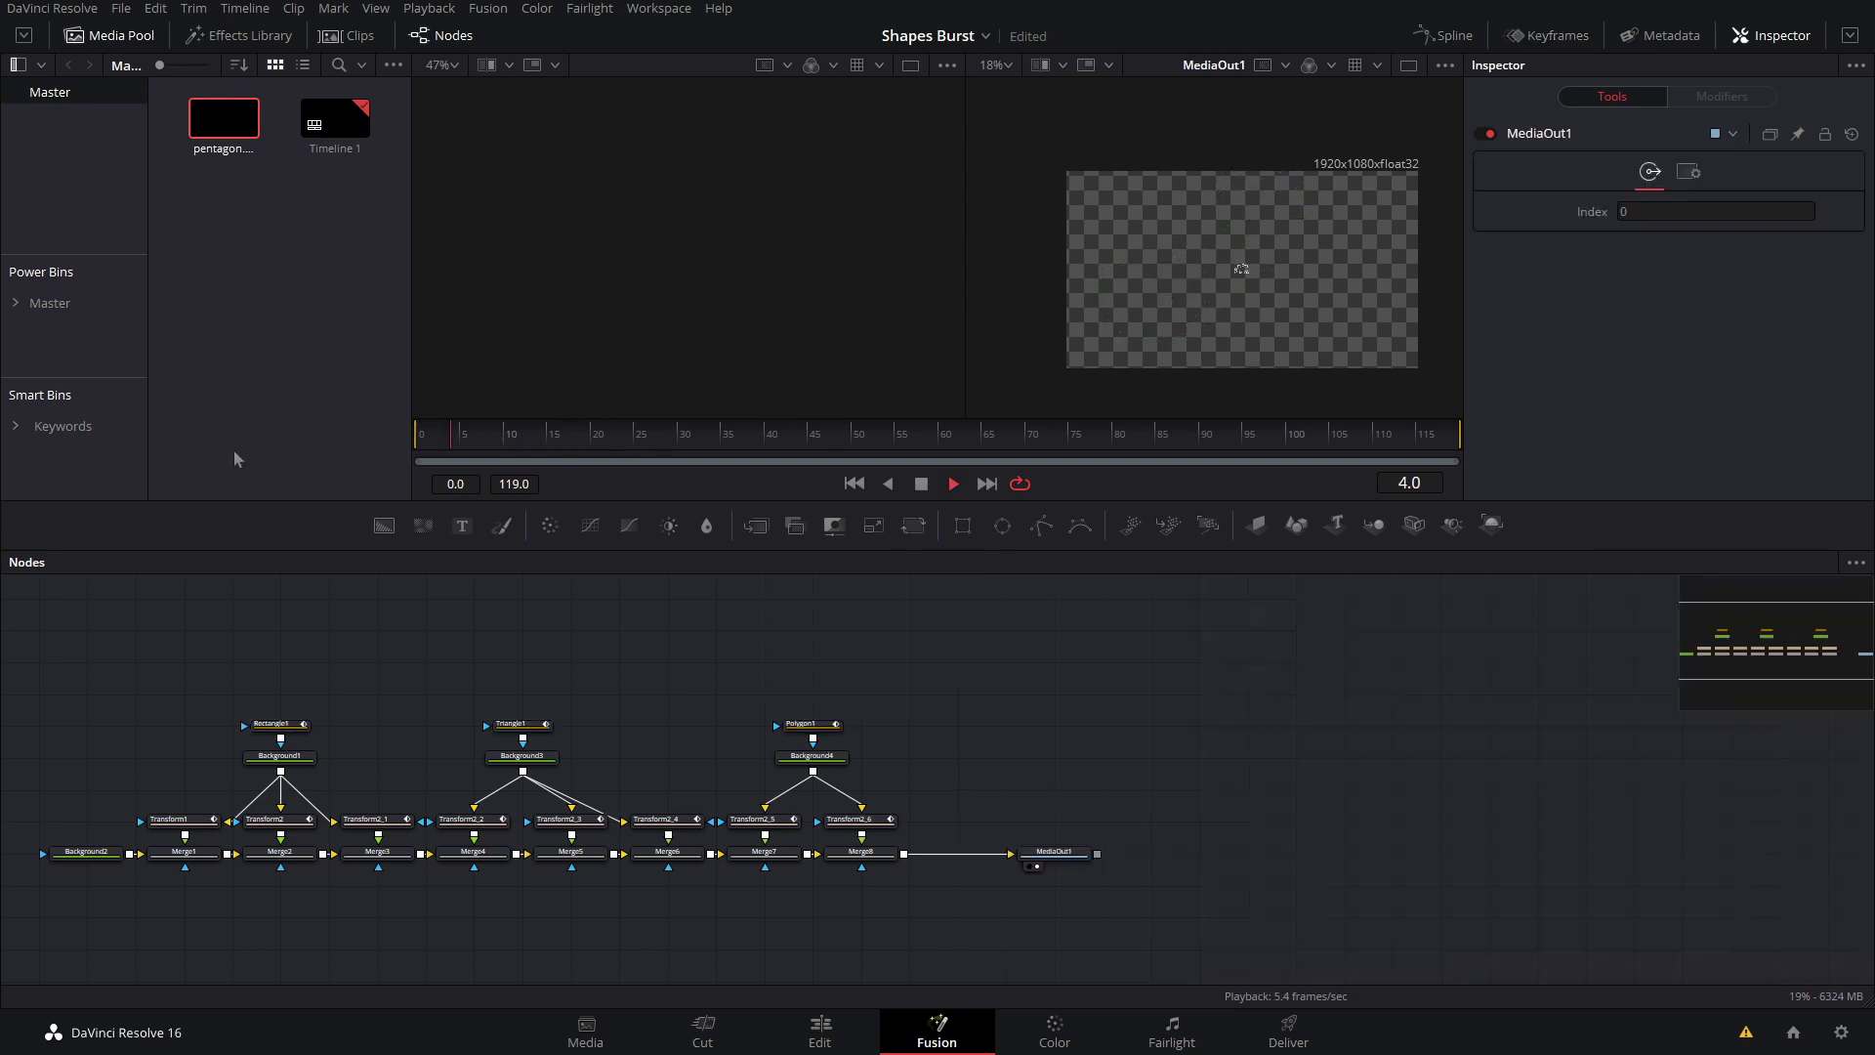
pyautogui.moveTo(440, 432); pyautogui.dragTo(342, 426)
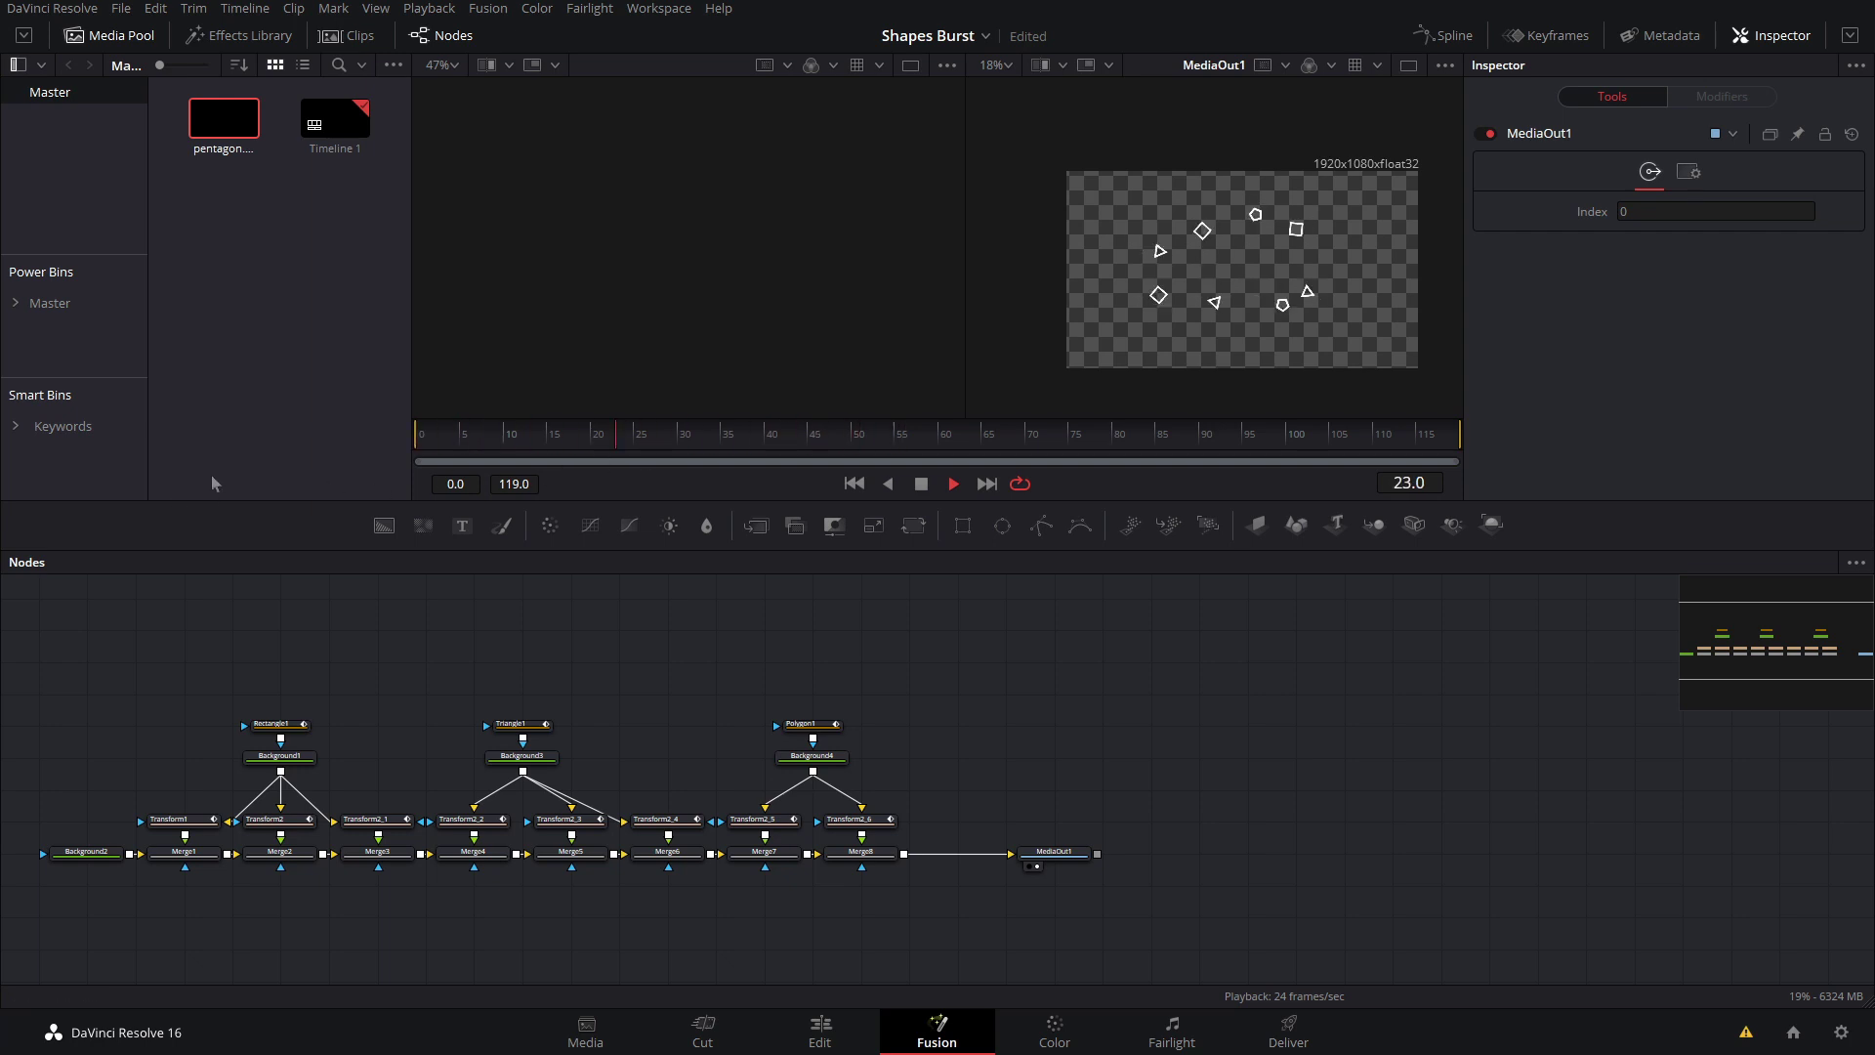
pyautogui.click(488, 447)
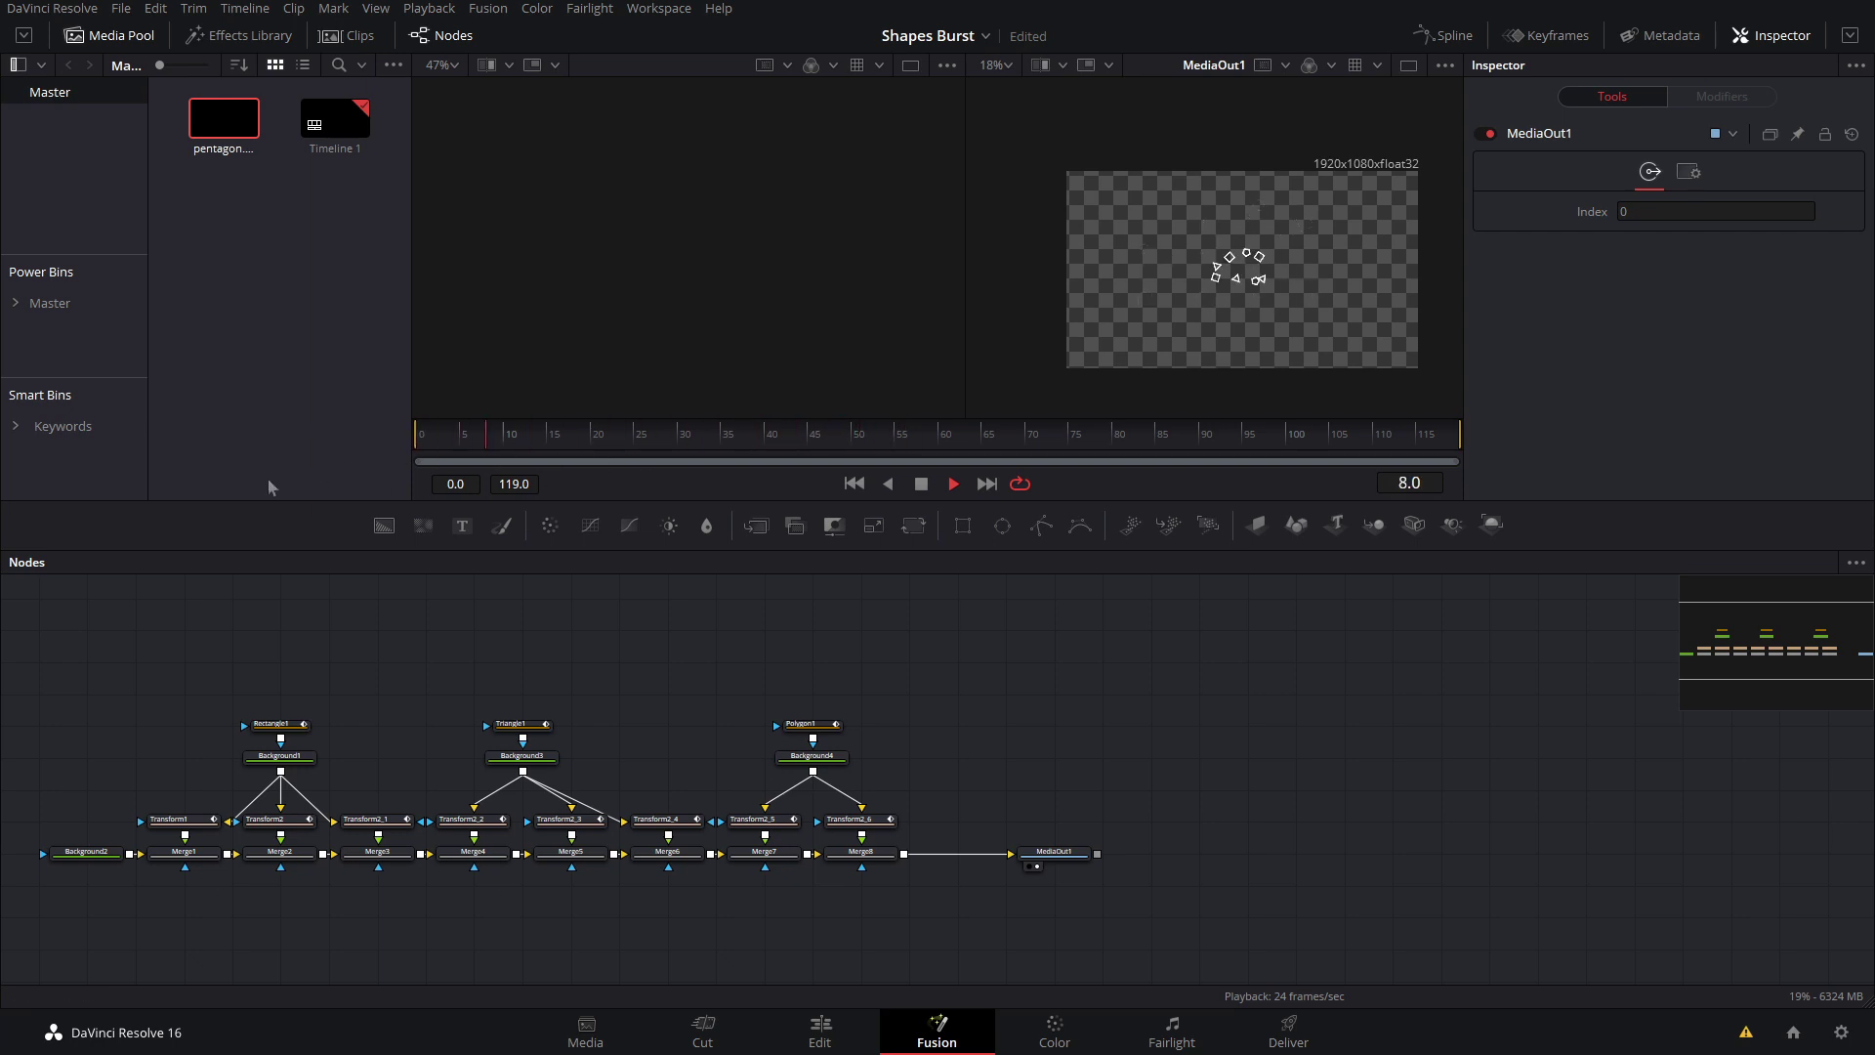